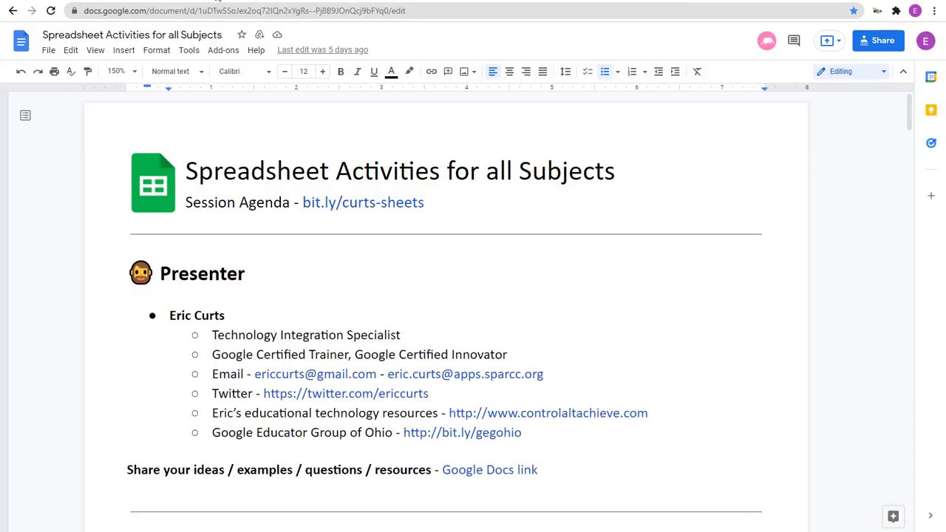
- Bring up the Spreadsheet Activities for all Subjects doc, scroll through the whole agenda, then back to the top
click(258, 1)
scroll(504, 229, down, 7)
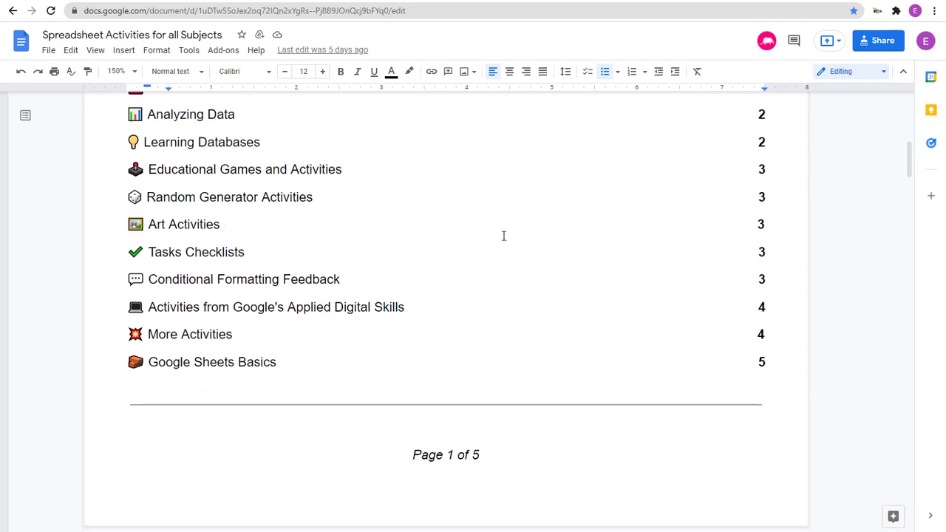
scroll(503, 236, down, 9)
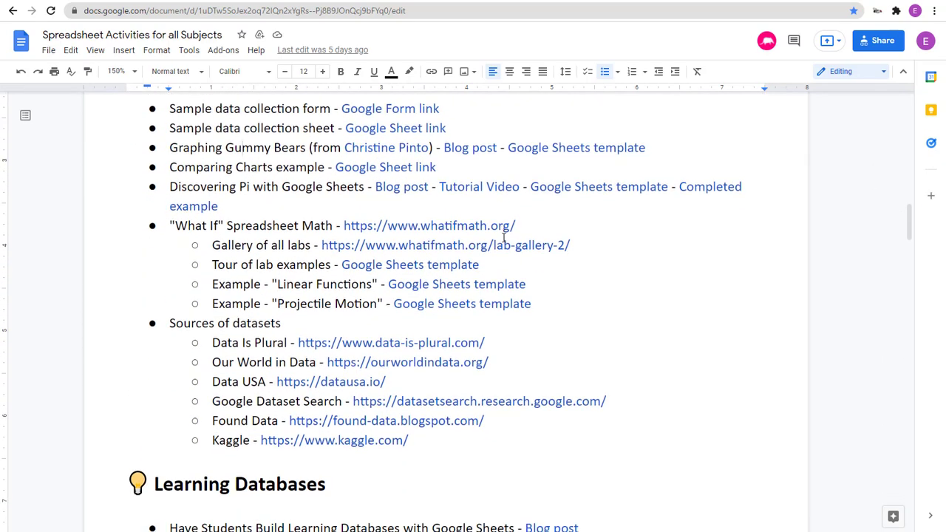
scroll(504, 237, down, 10)
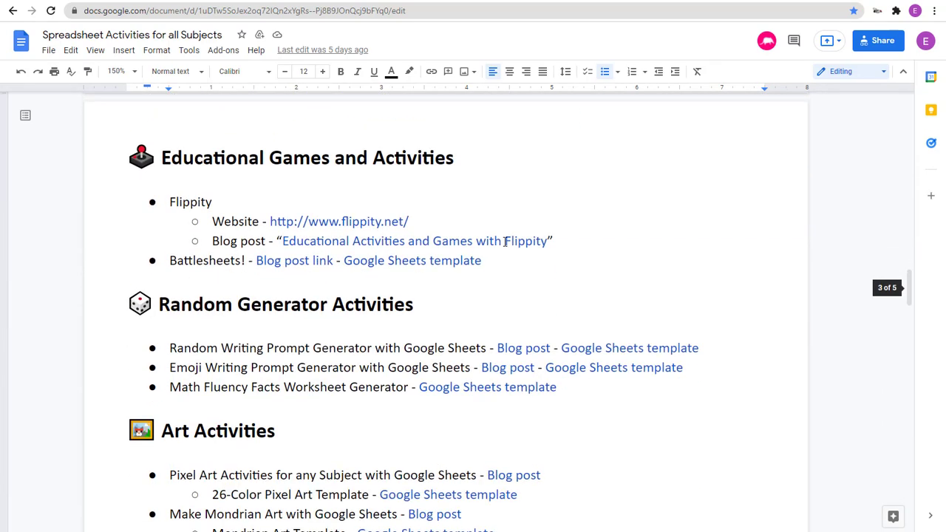
scroll(505, 242, down, 6)
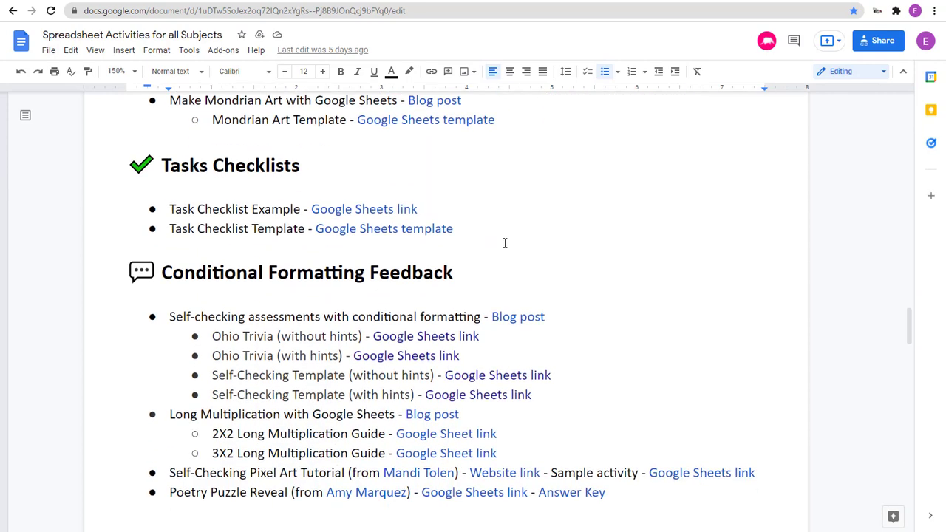
scroll(507, 243, down, 5)
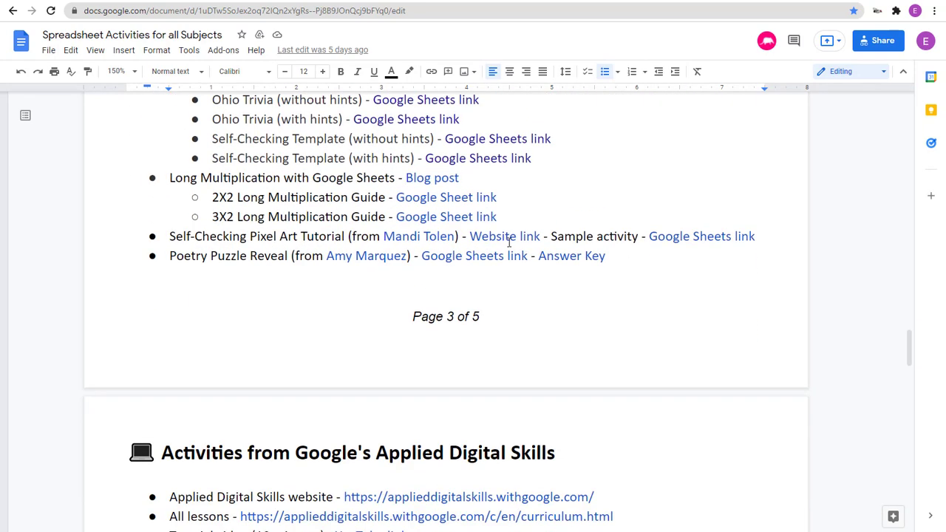
scroll(509, 242, down, 5)
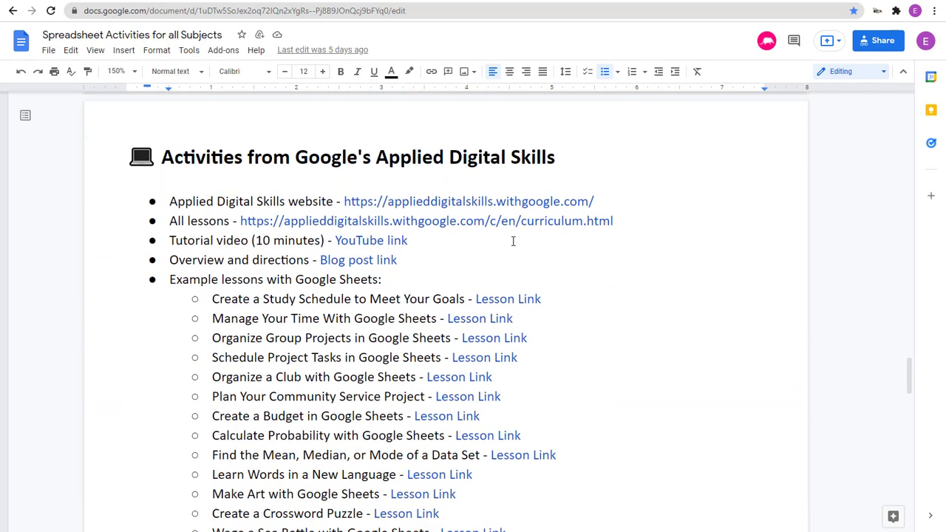
scroll(513, 242, down, 6)
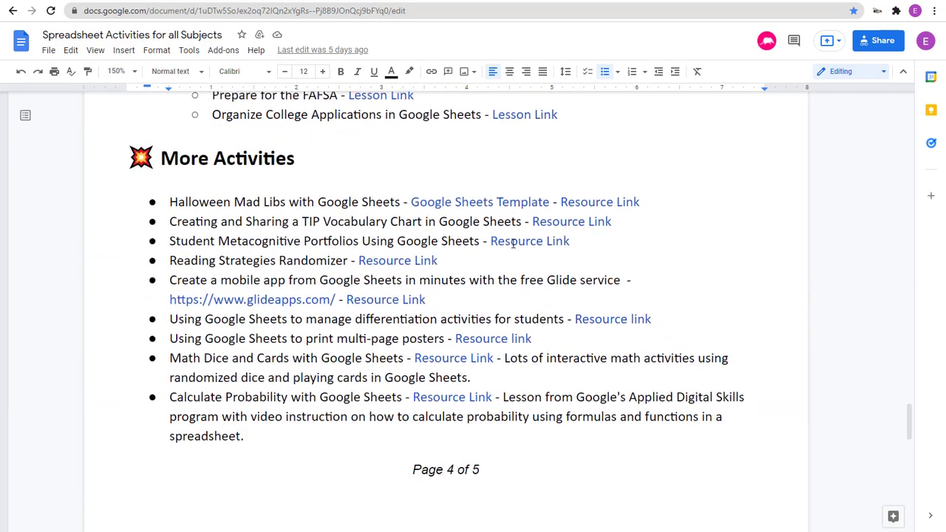
scroll(513, 243, down, 9)
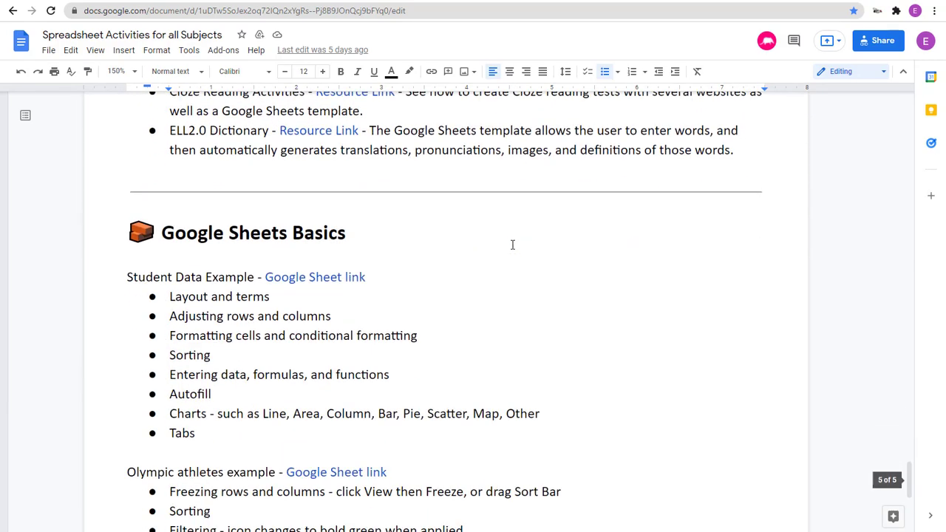
scroll(513, 243, up, 20)
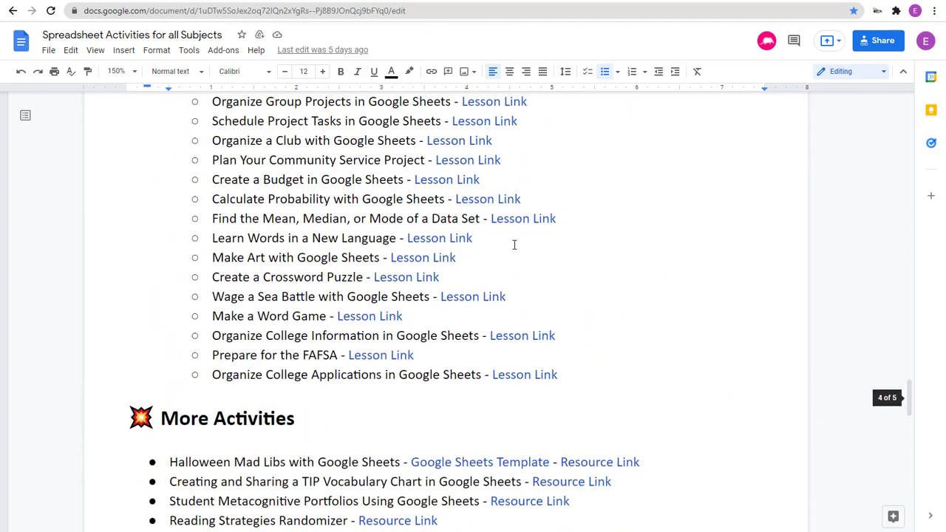
scroll(514, 245, up, 20)
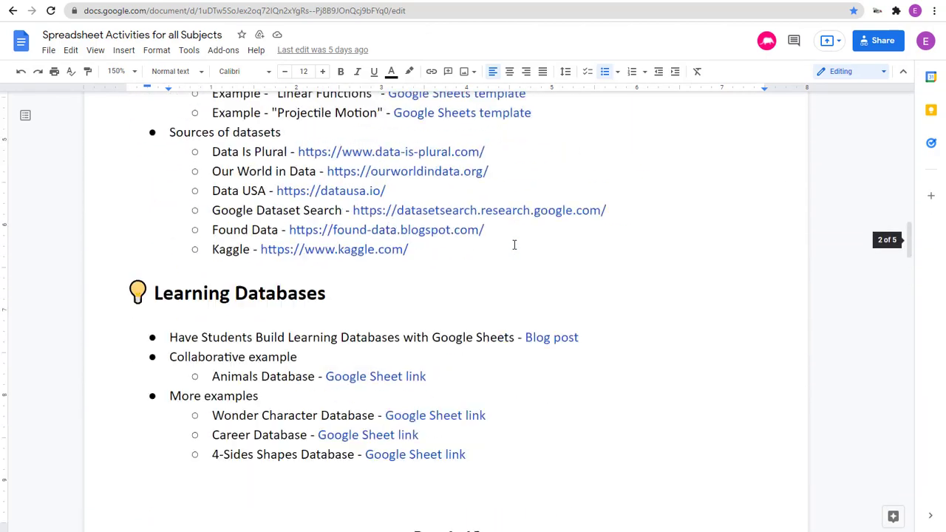
scroll(514, 245, up, 15)
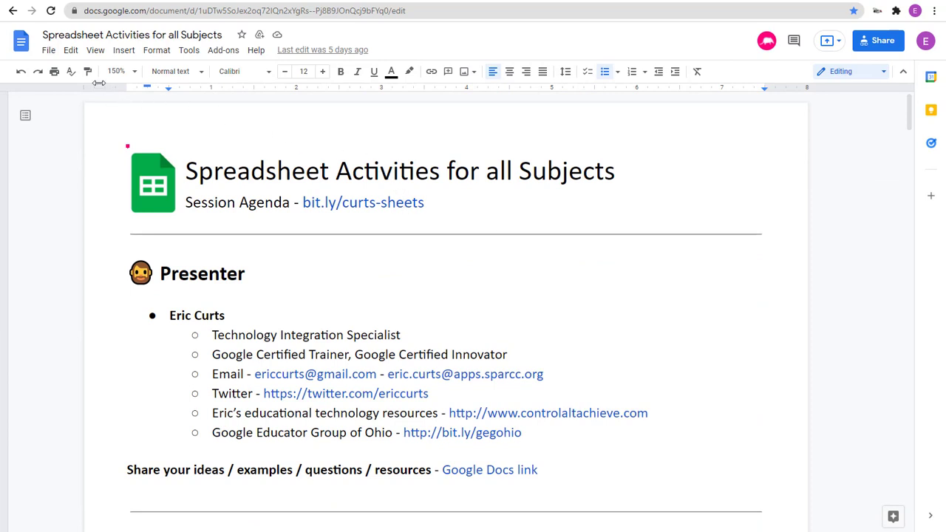
- Open the agenda document's File menu, then dismiss it back to the text
click(48, 50)
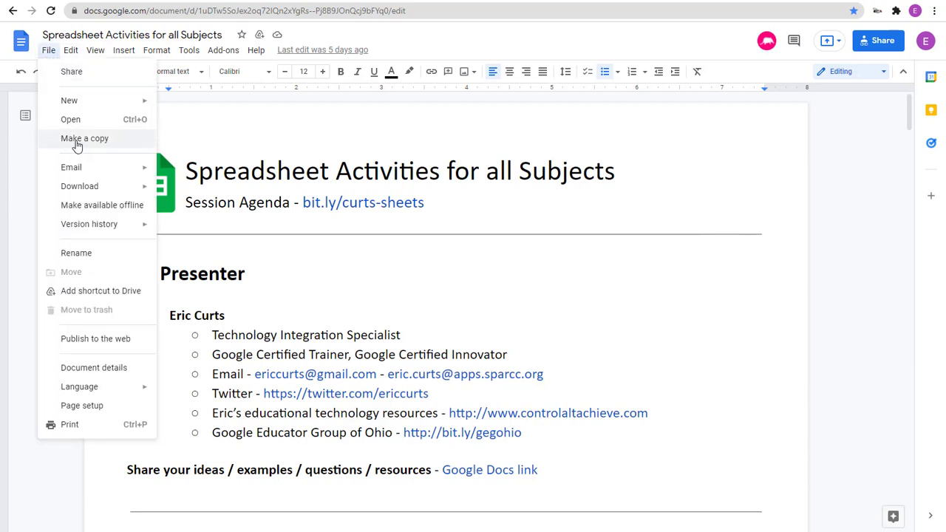
click(480, 271)
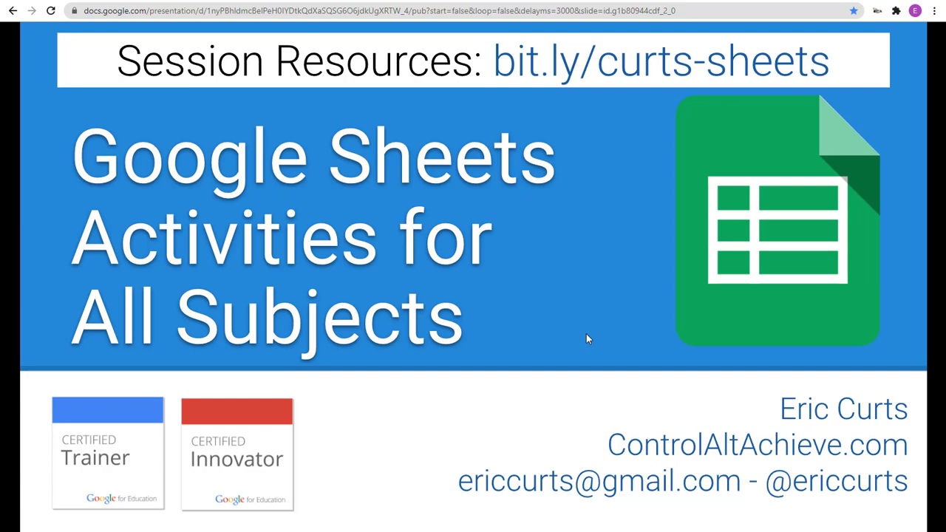
- Advance the slideshow past the Presenter slide to the Session Agenda slide
click(579, 302)
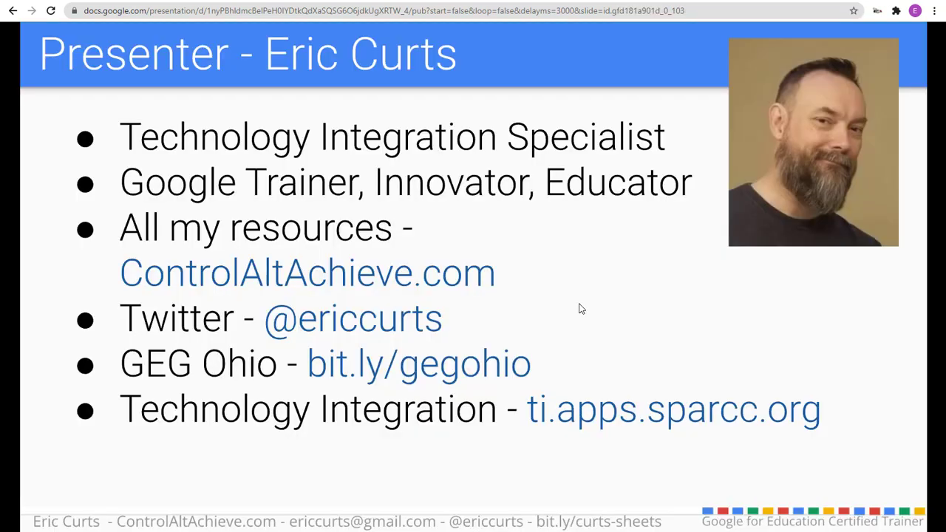
click(580, 307)
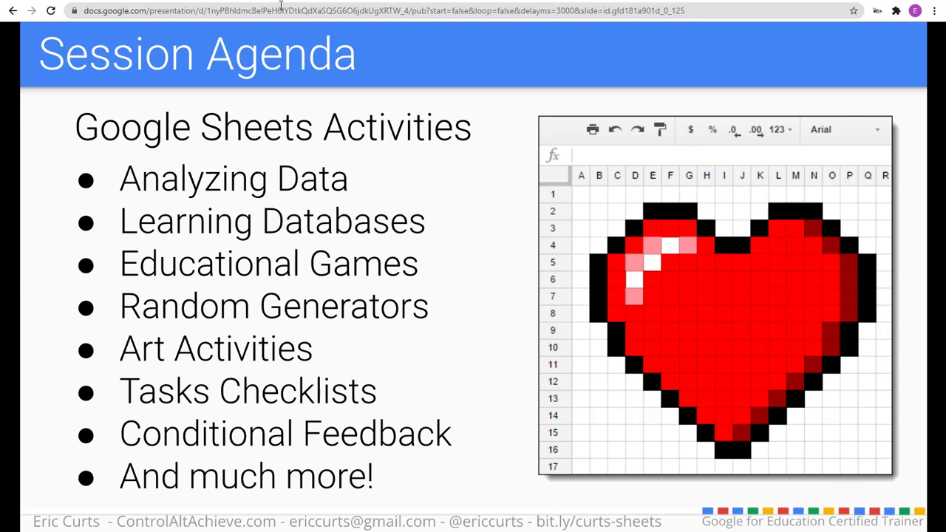
- Scan the document's Table of Contents, then return to the slideshow on the Prerequisites slide
click(257, 2)
scroll(415, 303, down, 5)
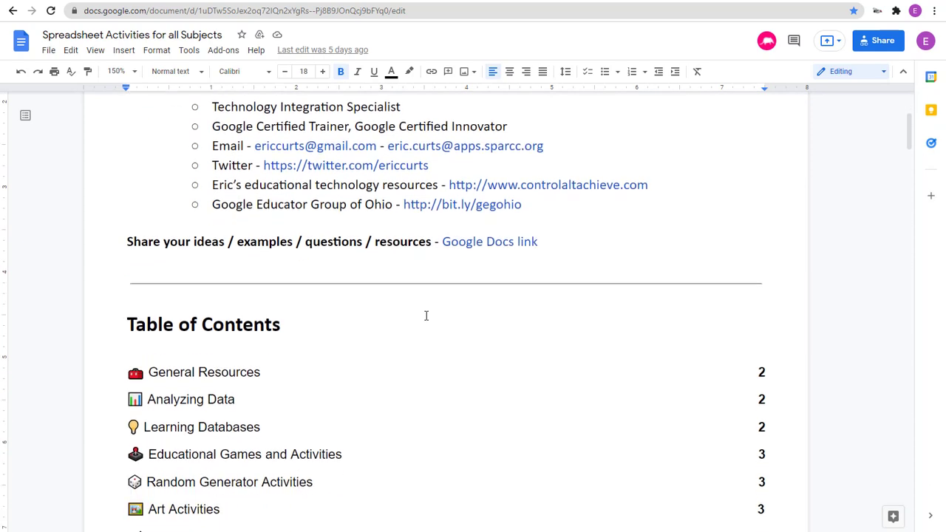
scroll(423, 317, down, 3)
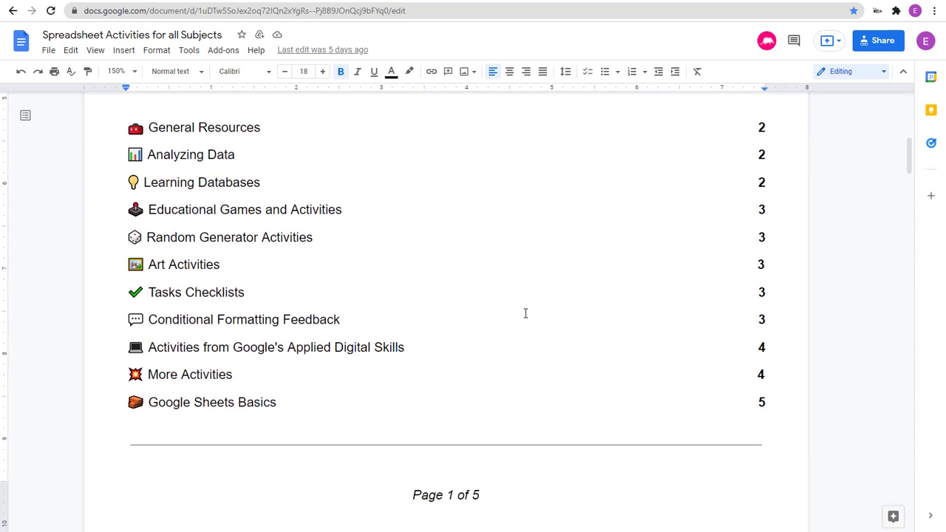
scroll(526, 314, up, 1)
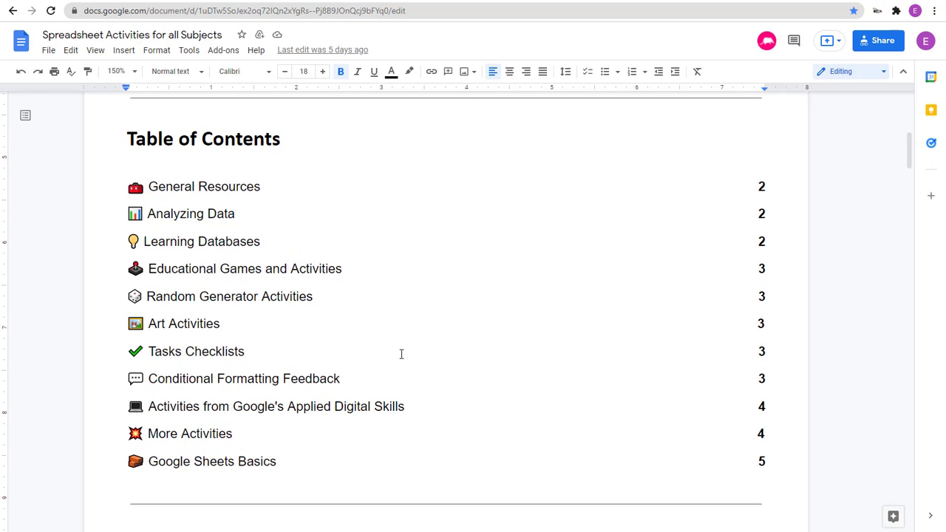
scroll(402, 352, up, 5)
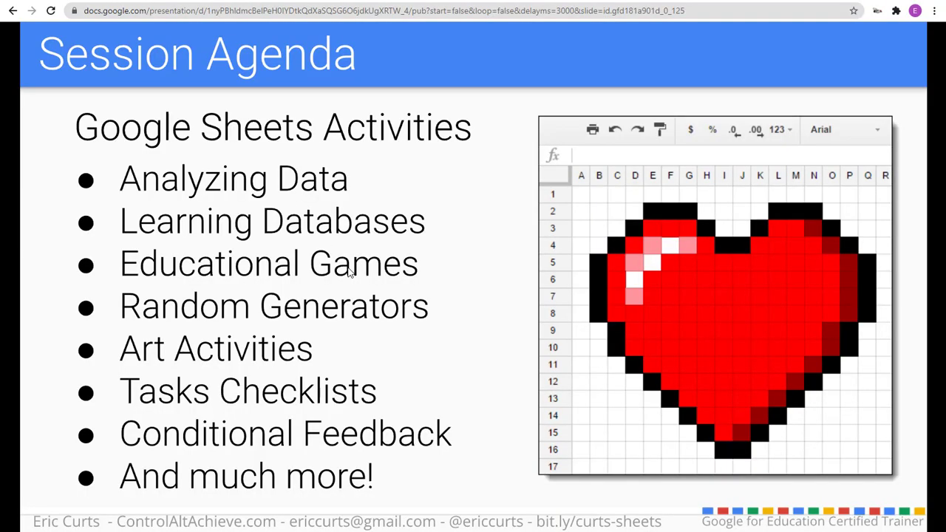
click(351, 272)
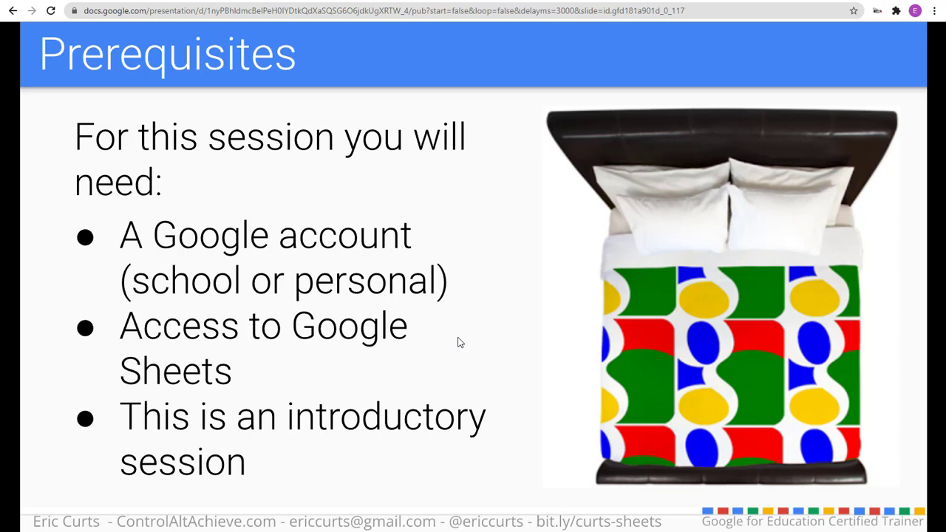
- Advance to the Analyzing Data title, check the doc's Analyzing Data resources, then return to the next slide
click(476, 306)
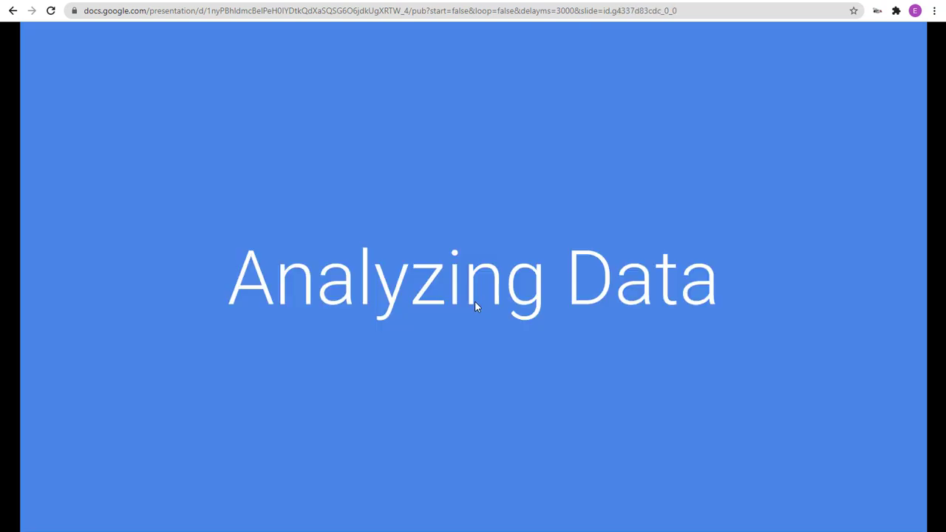
click(234, 1)
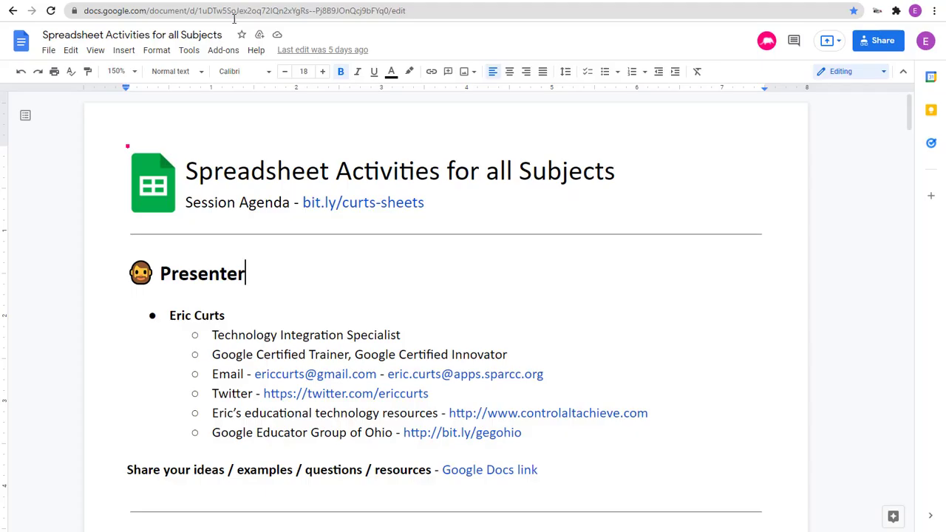
scroll(454, 295, down, 7)
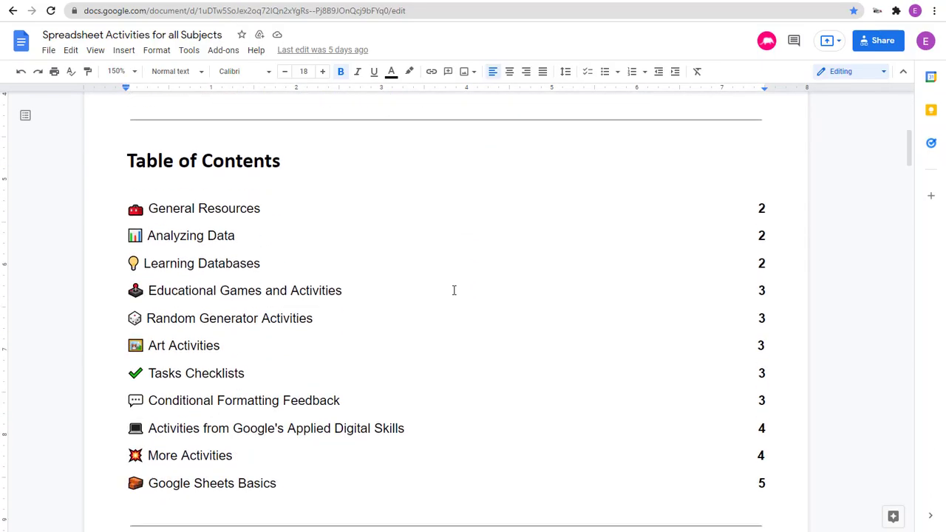
scroll(454, 291, down, 9)
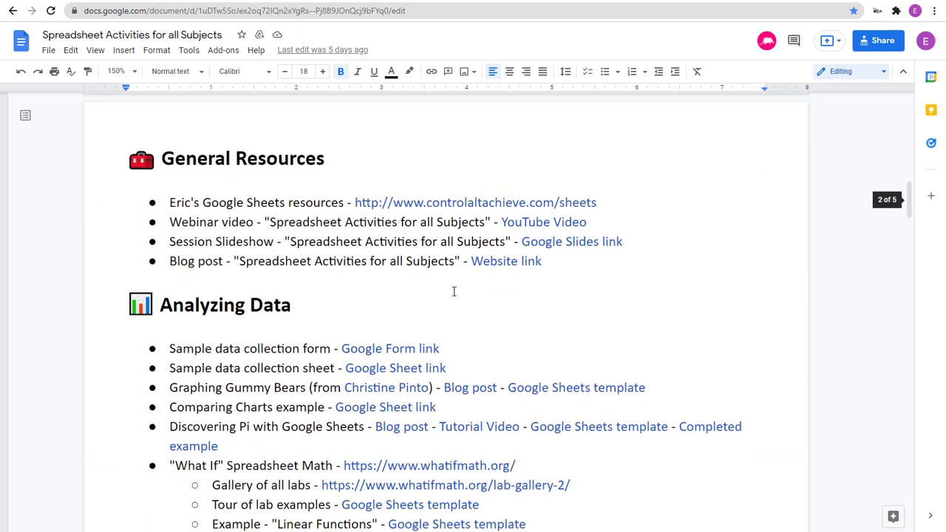
scroll(454, 291, down, 1)
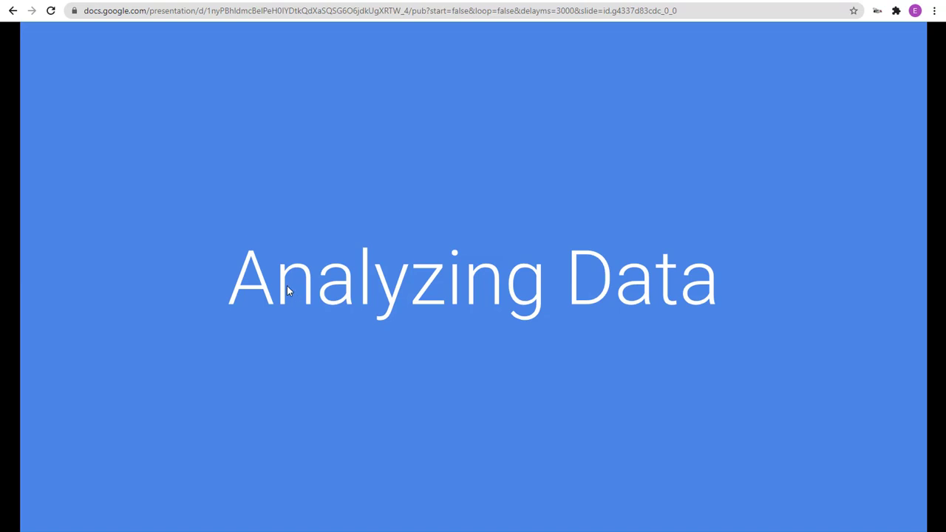
click(290, 292)
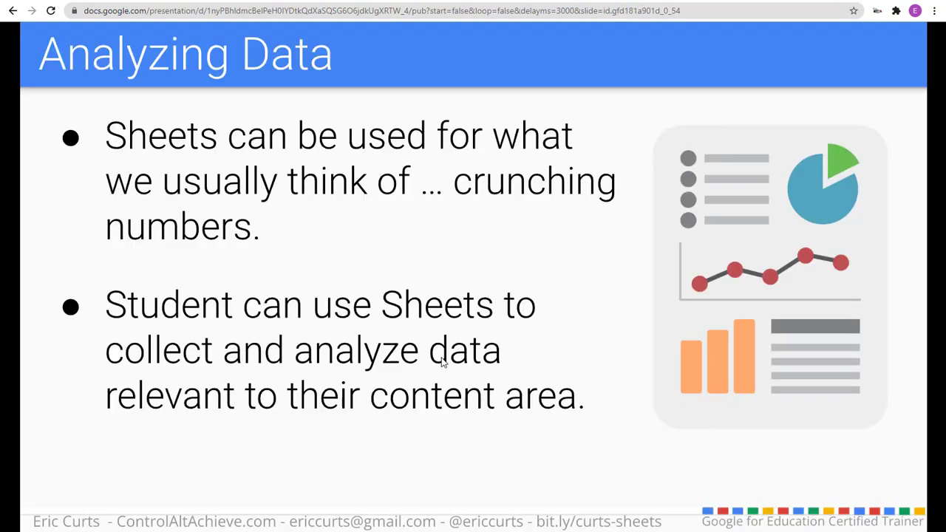
- Advance to the Analyzing Data slide listing measurements, Forms surveys, public datasets and sensors
click(559, 322)
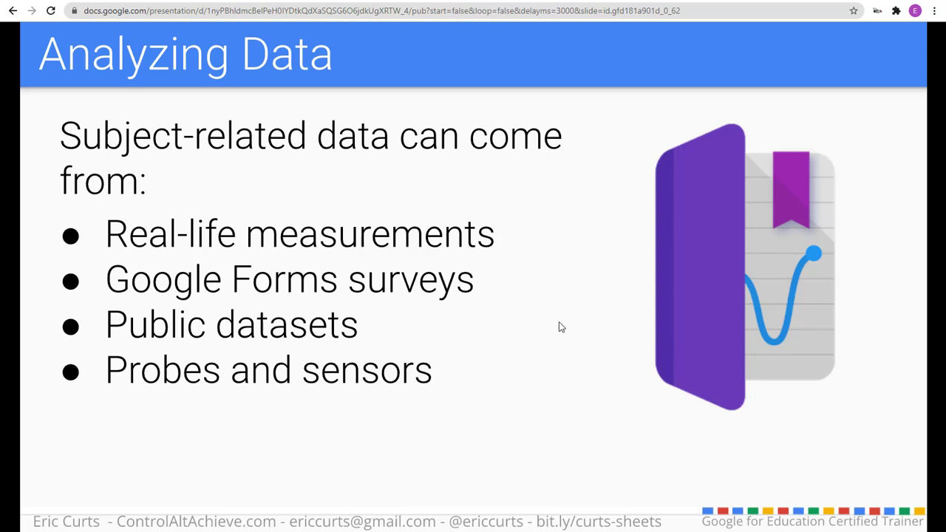
- Flip between the Analyzing Data slide and the doc, settling on the doc's Analyzing Data section
key(ctrl+Tab)
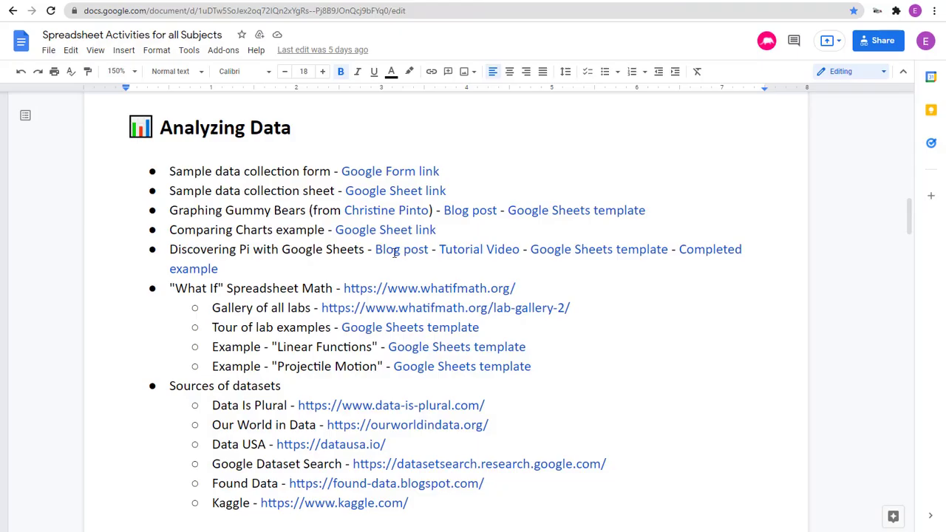
scroll(382, 301, down, 3)
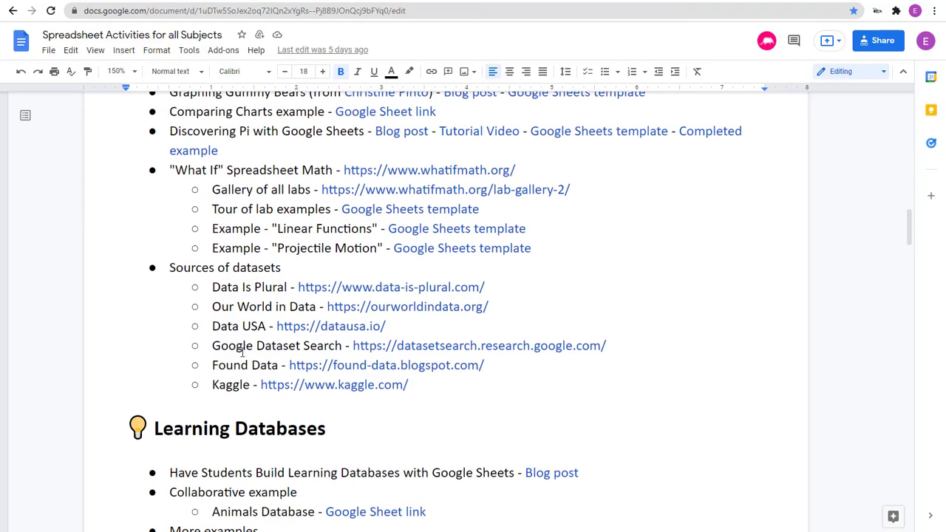
scroll(240, 326, up, 2)
key(ctrl+shift+Tab)
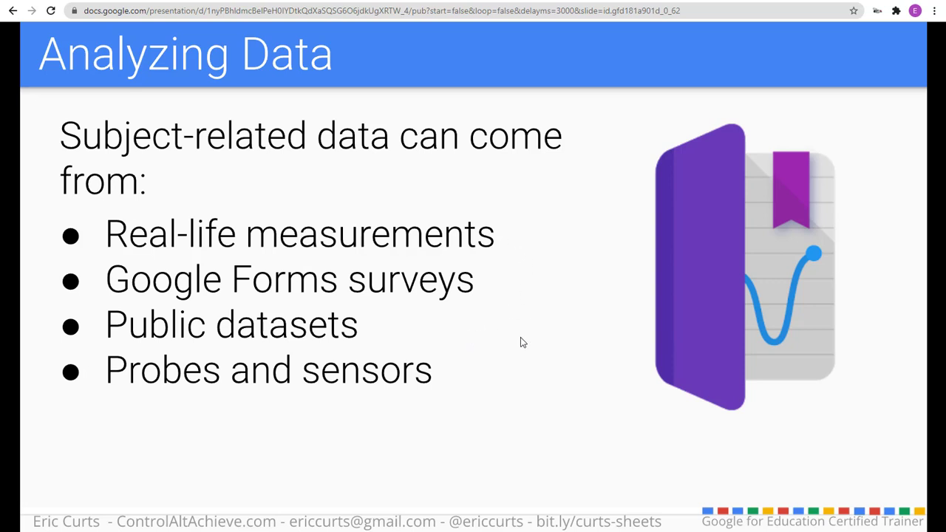
click(255, 0)
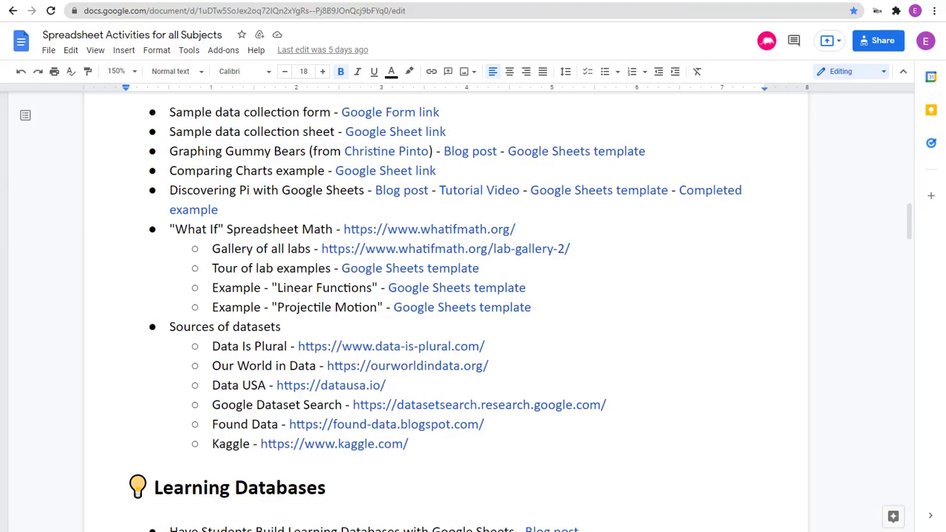
scroll(281, 192, up, 1)
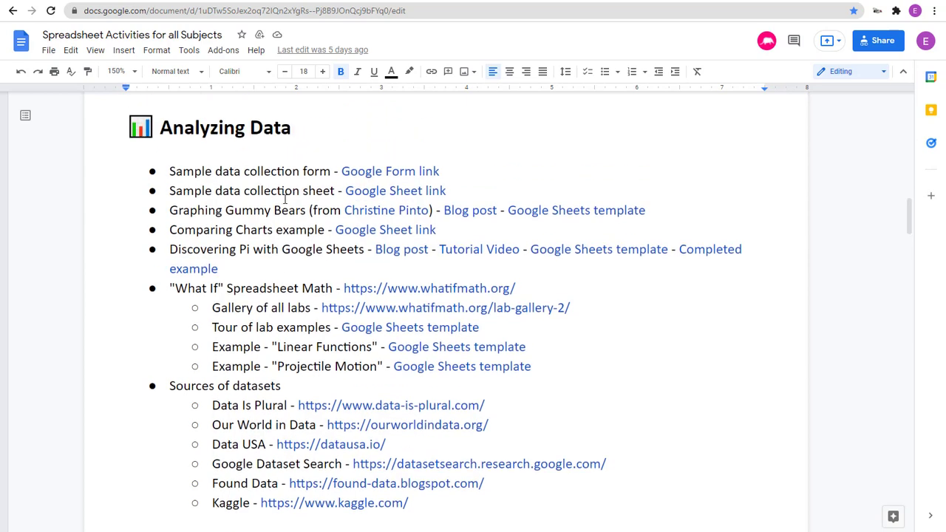
- Highlight the sample data collection form and sheet bullets in the doc
drag(193, 173, 474, 188)
click(278, 171)
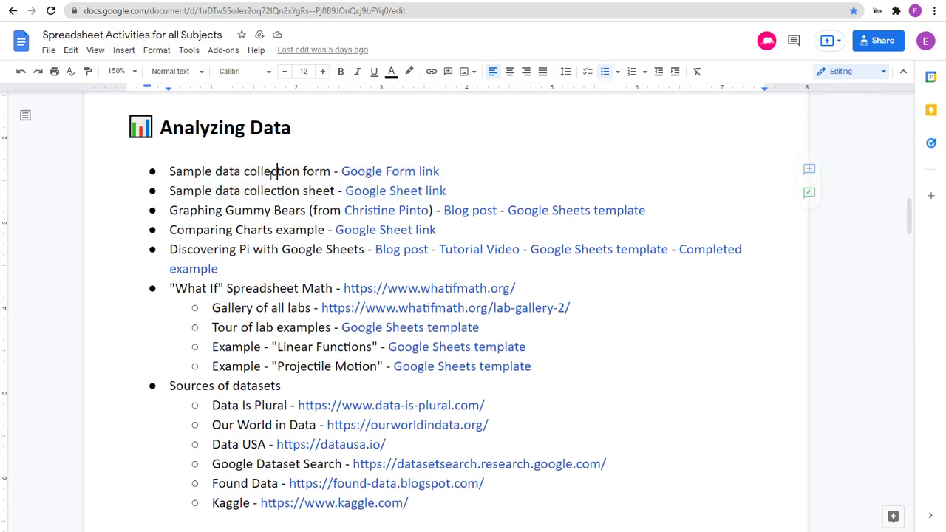
drag(170, 171, 492, 165)
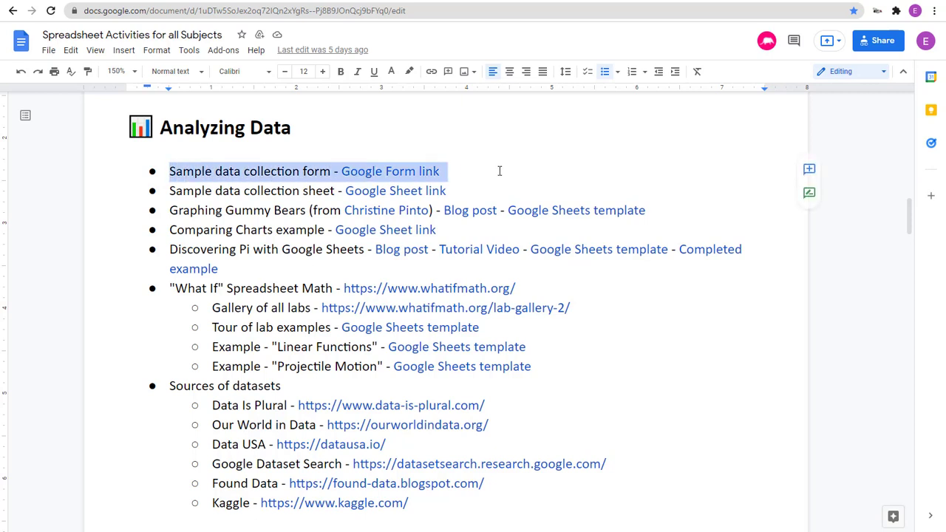
click(251, 189)
drag(170, 190, 509, 194)
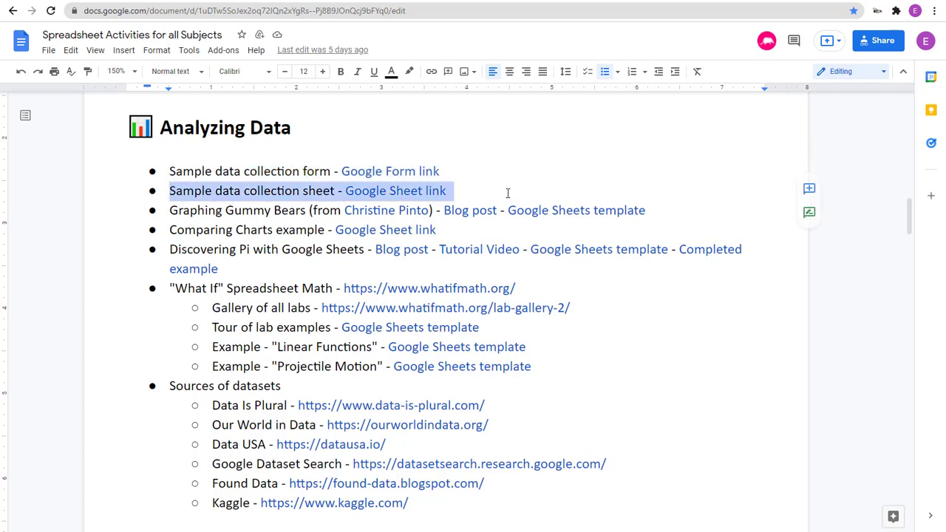
click(309, 194)
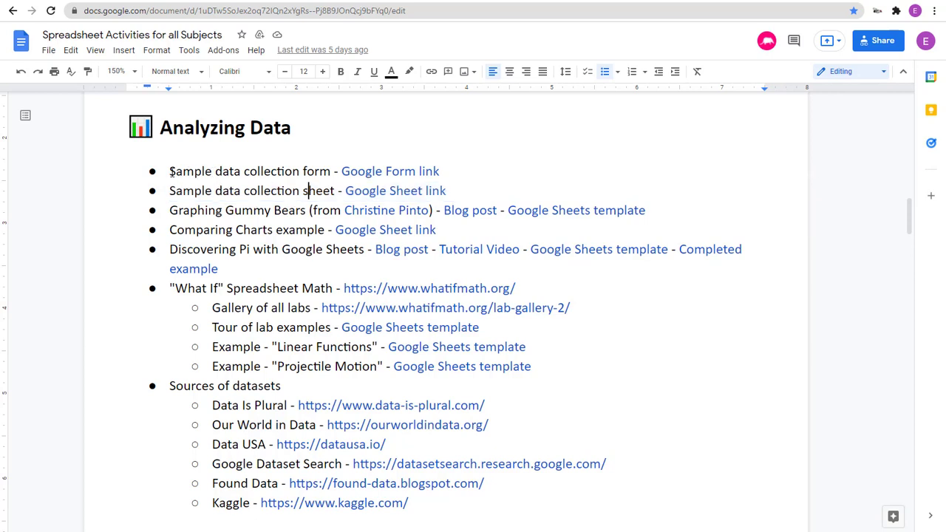
drag(171, 171, 491, 184)
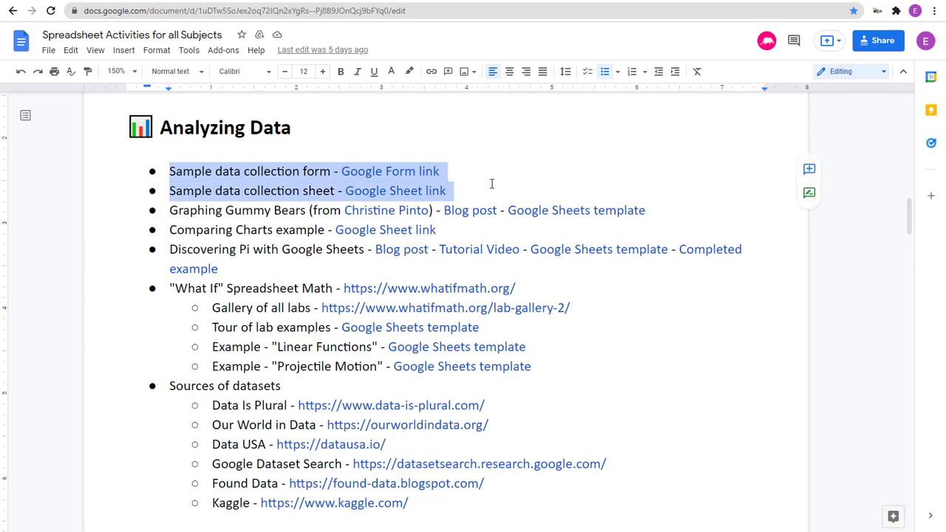
click(290, 212)
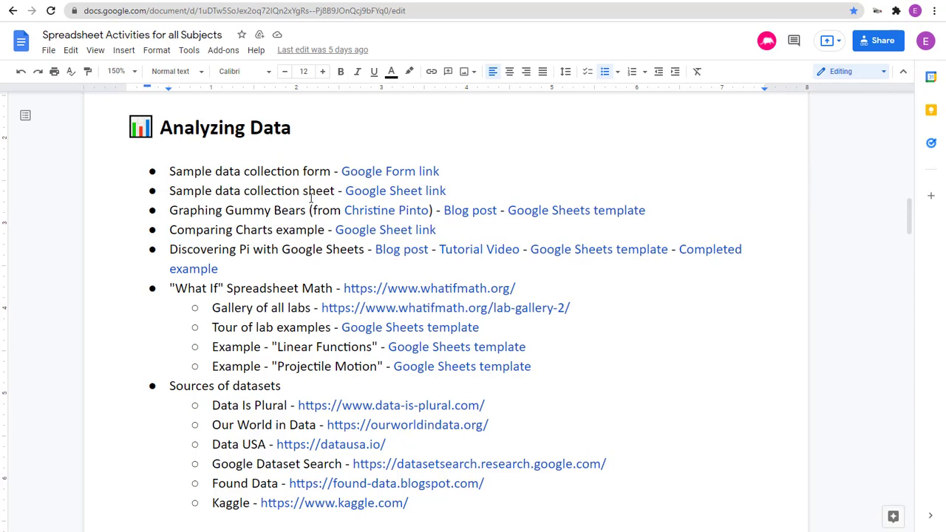
- Go over the Sources of datasets list, including the Data USA and Found Data entries
scroll(313, 198, down, 1)
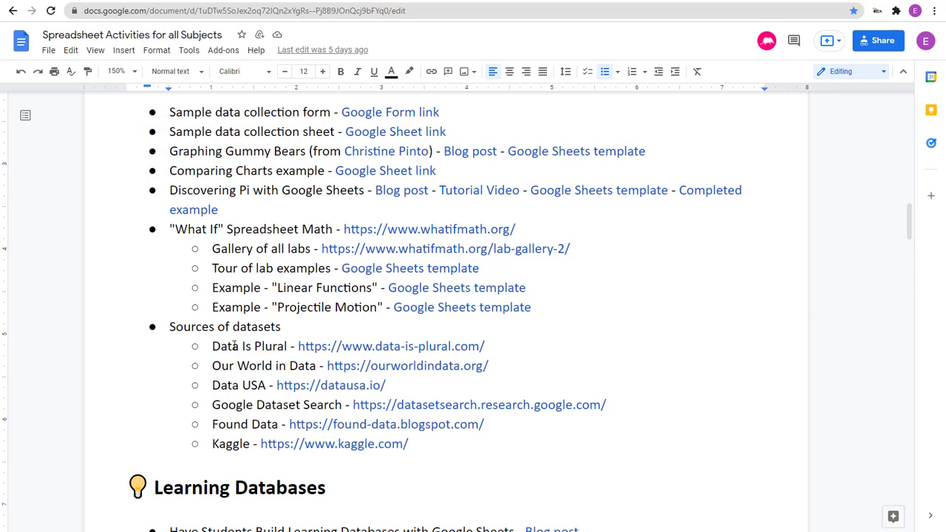
drag(232, 346, 240, 442)
click(242, 430)
click(254, 385)
click(252, 424)
- Highlight the Spreadsheet Math and What If lab examples, then return to the Analyzing Data slide
drag(272, 229, 334, 229)
click(273, 270)
drag(202, 229, 286, 308)
click(261, 268)
click(272, 230)
scroll(277, 246, up, 1)
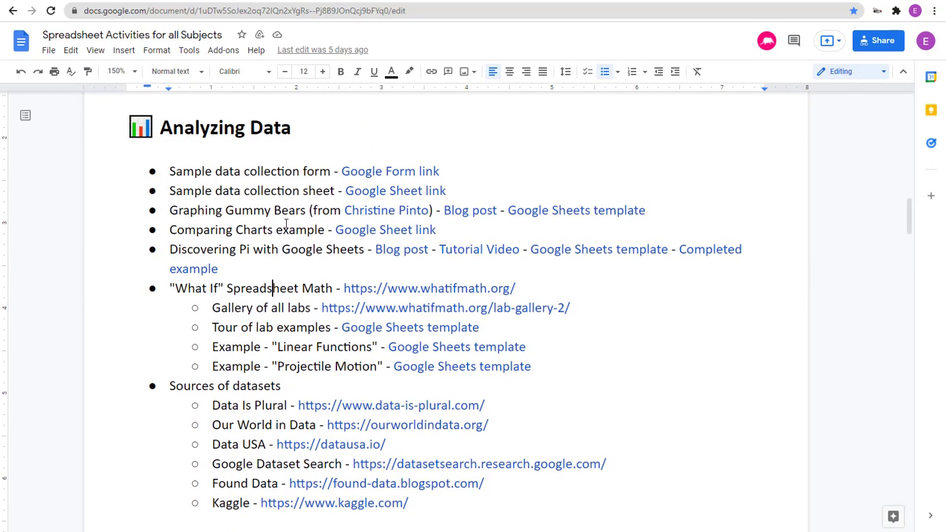
key(ctrl+Tab)
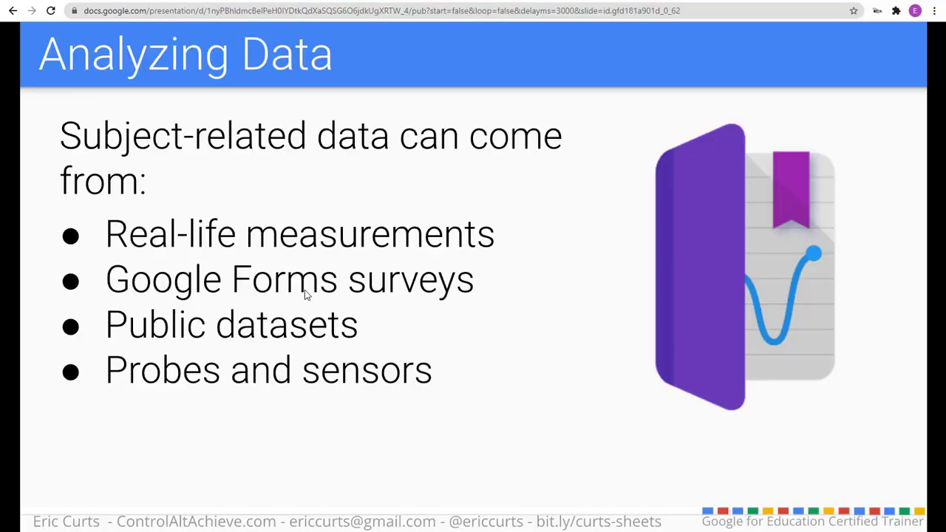
- Back in the resources doc, highlight the first sample data collection bullet
key(ctrl+shift+Tab)
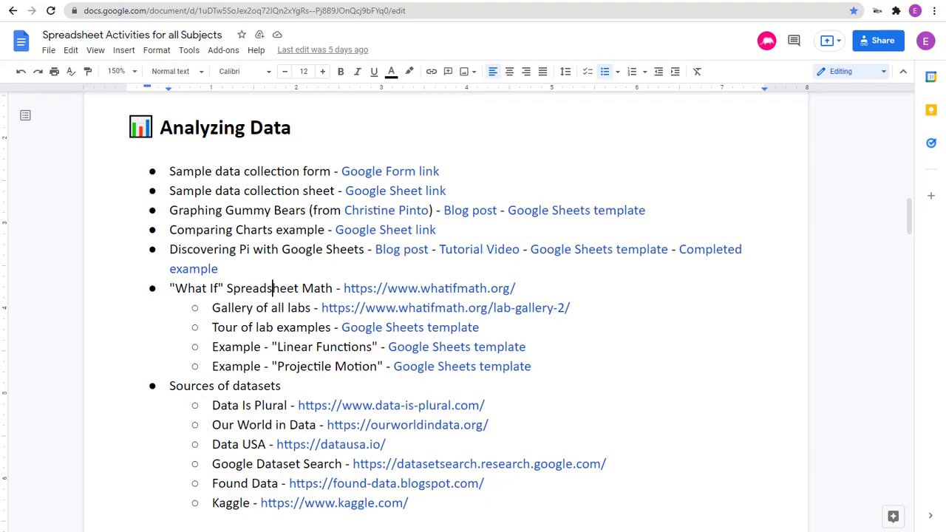
click(216, 172)
drag(172, 172, 307, 172)
click(257, 172)
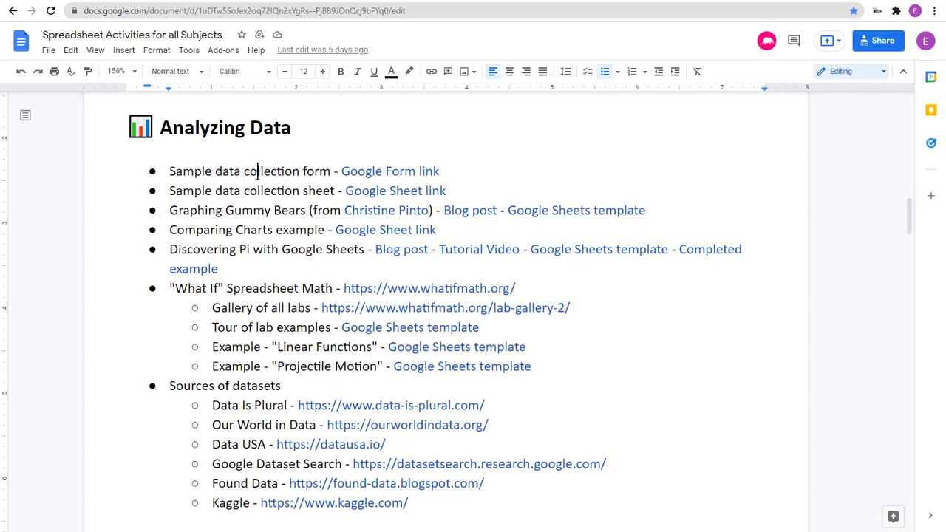
- Open the linked Data Collection Form in a new tab and scroll through its questions
click(398, 172)
click(409, 194)
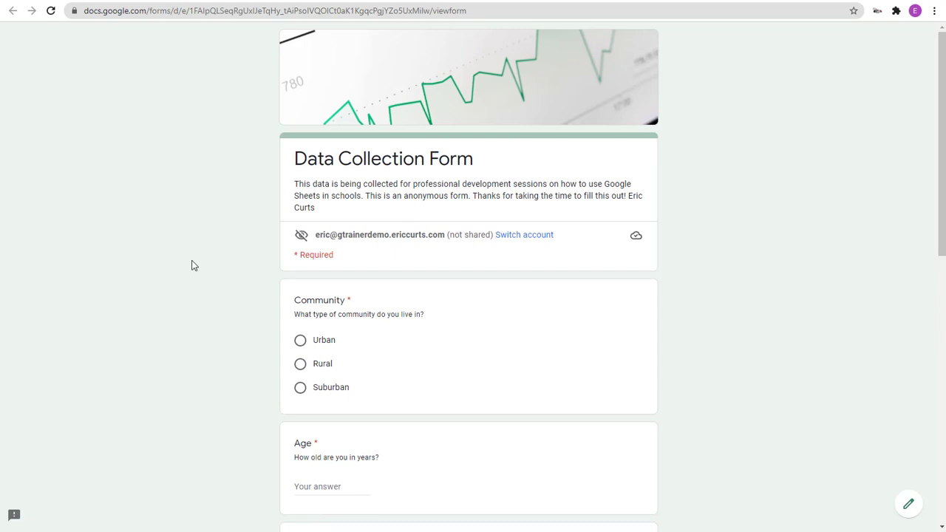
scroll(195, 264, down, 8)
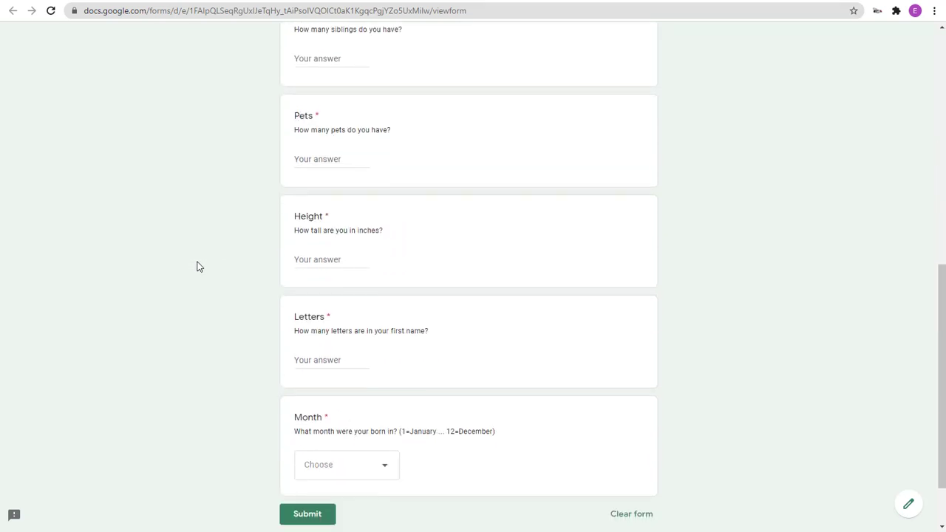
scroll(198, 267, up, 8)
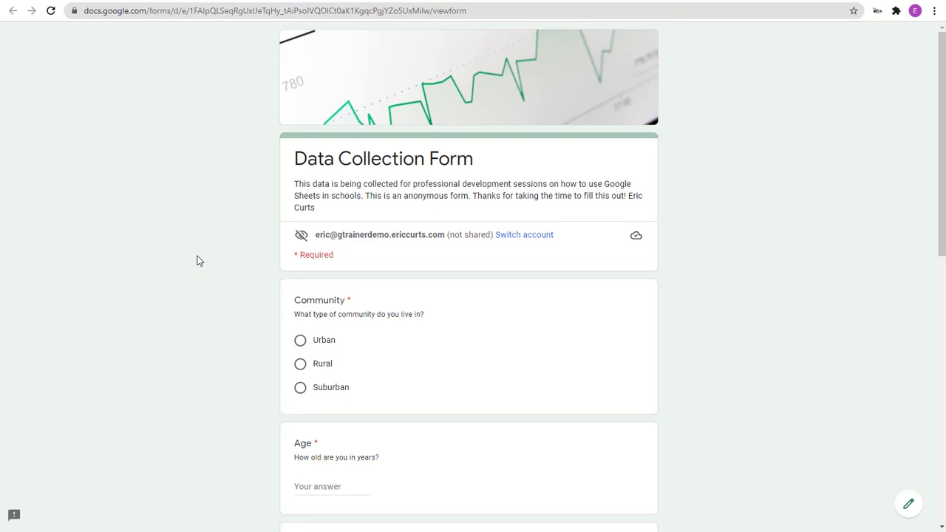
scroll(197, 260, down, 3)
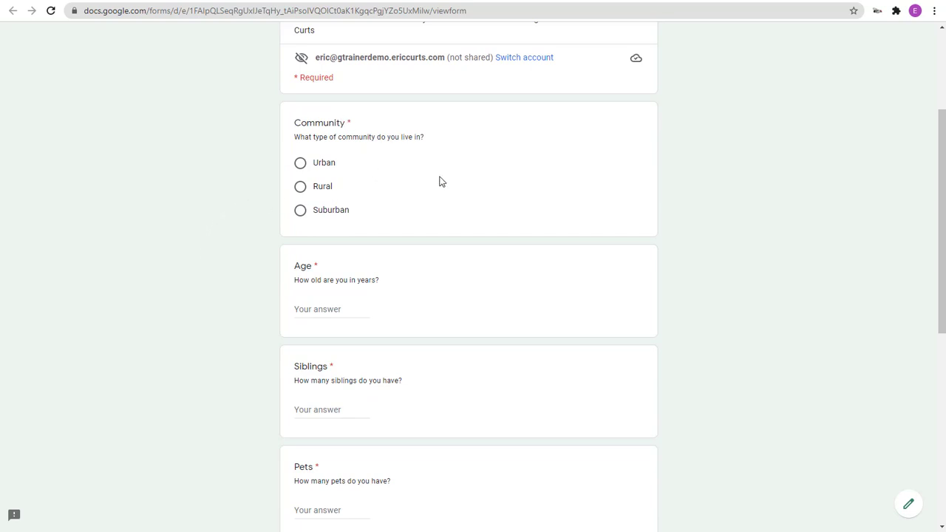
scroll(222, 218, down, 2)
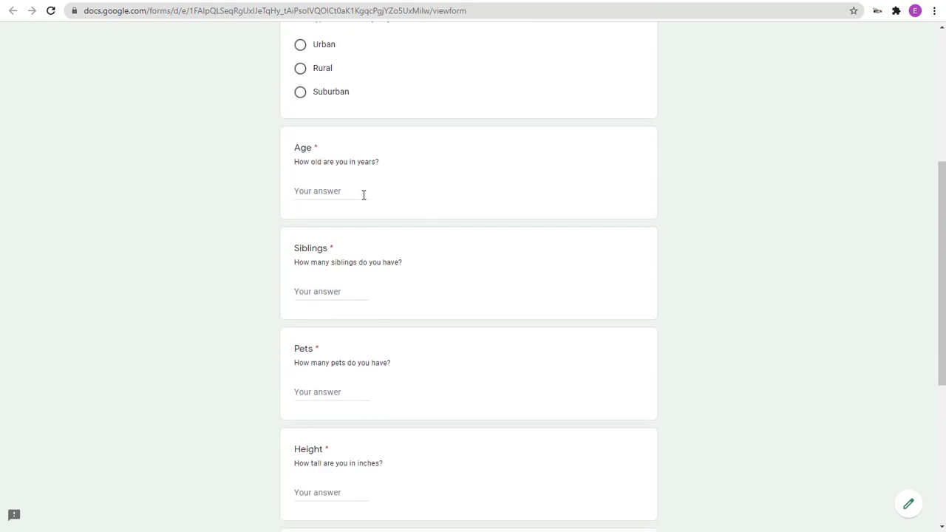
scroll(303, 219, down, 2)
scroll(366, 234, down, 2)
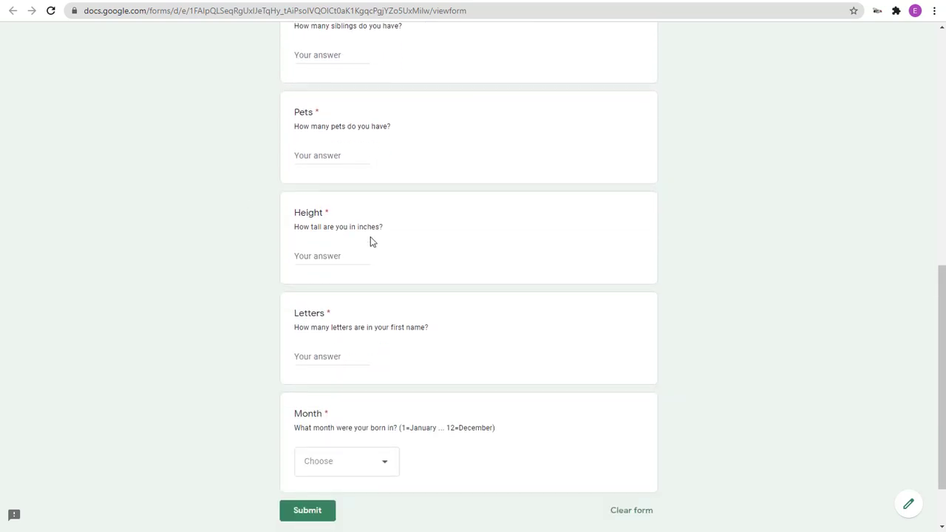
scroll(381, 244, down, 1)
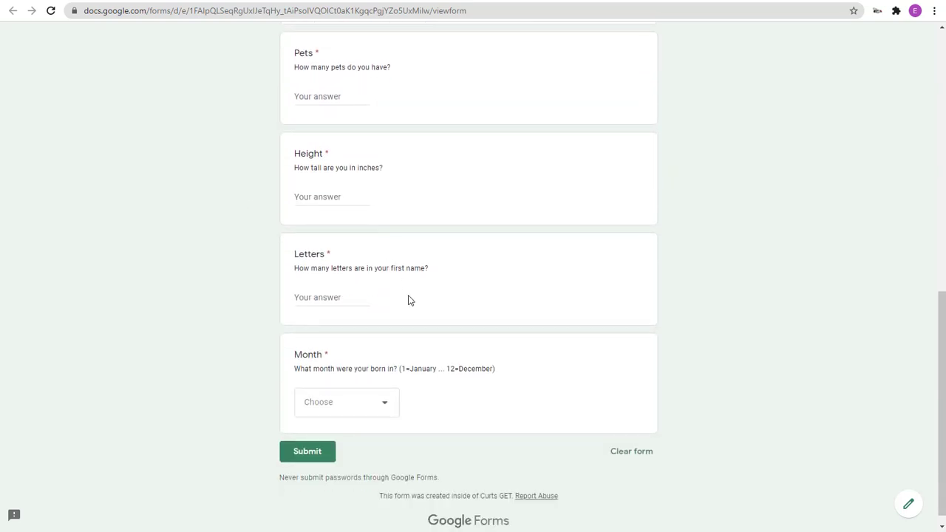
- Peek at the Month answer choices, then close the form tab to return to the doc
click(384, 407)
click(185, 366)
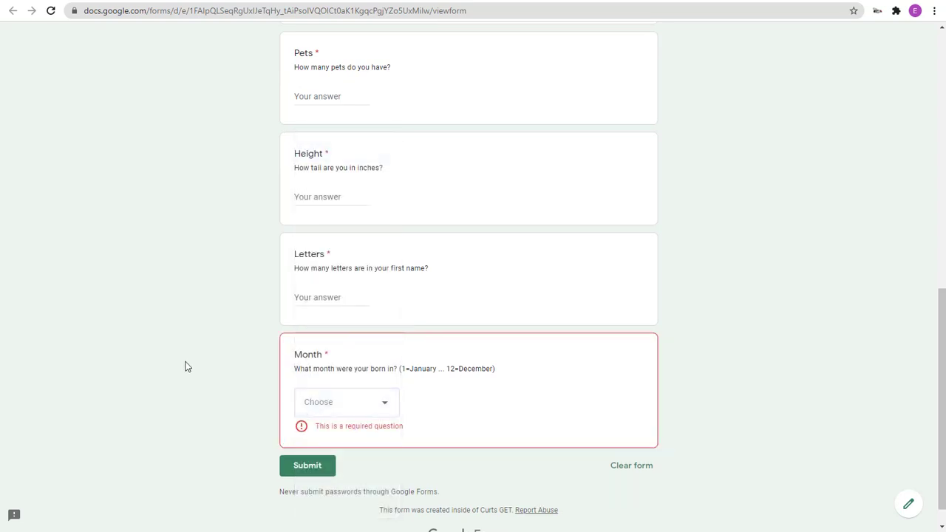
scroll(187, 353, up, 8)
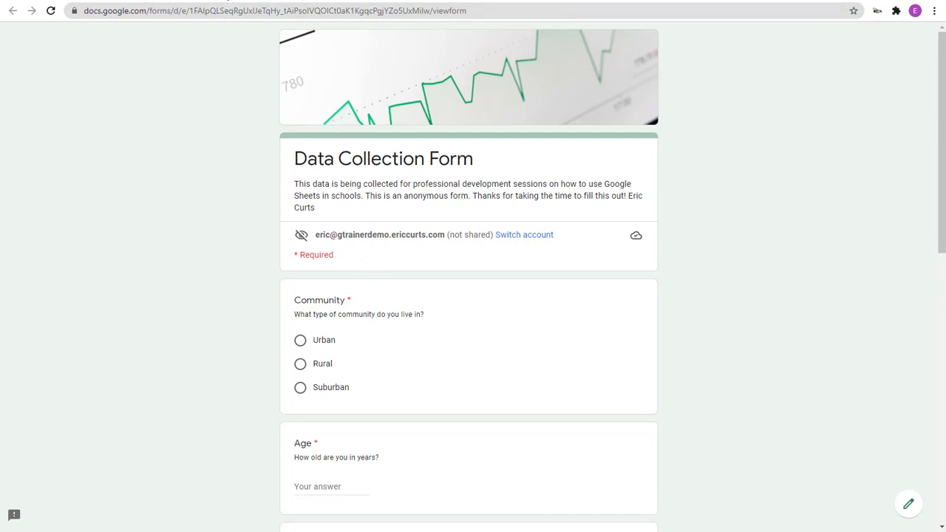
key(ctrl+w)
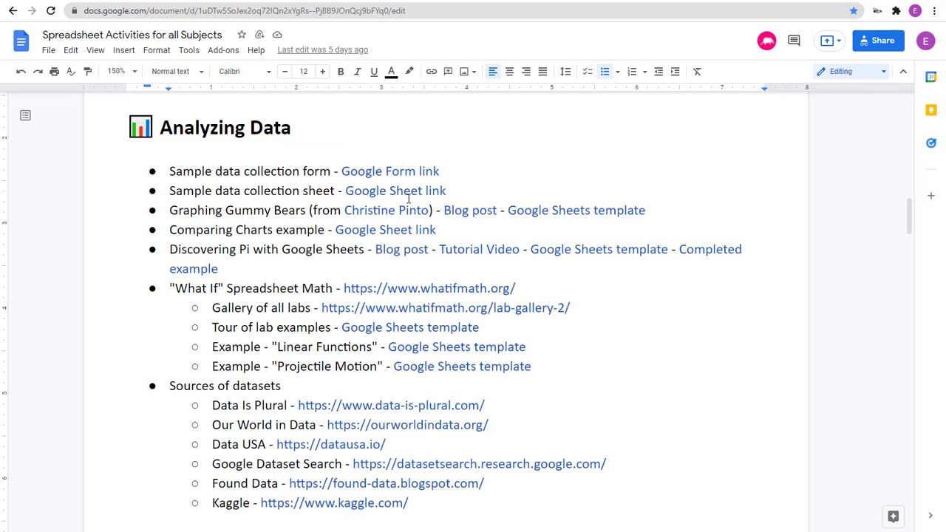
- Open the Data Collection Form editor, view its 616-response summary, and return to the resources document
click(355, 2)
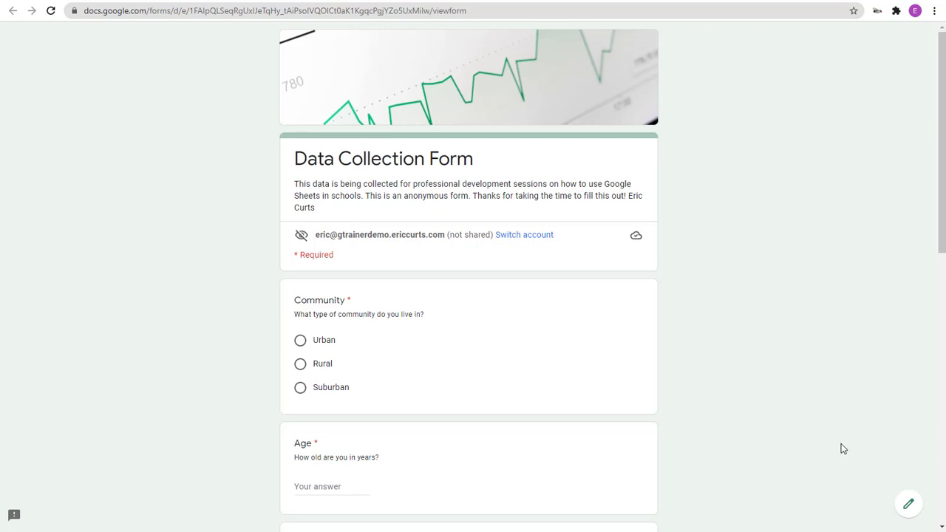
click(907, 503)
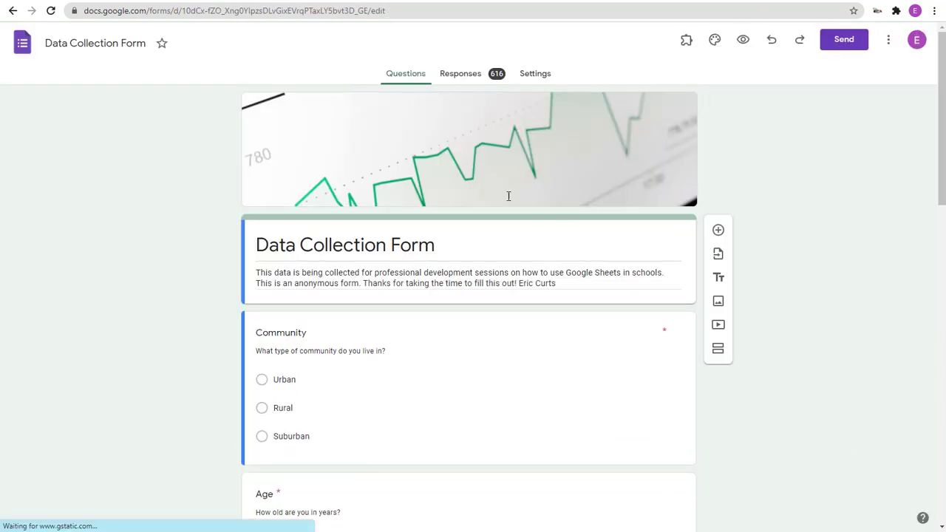
click(467, 79)
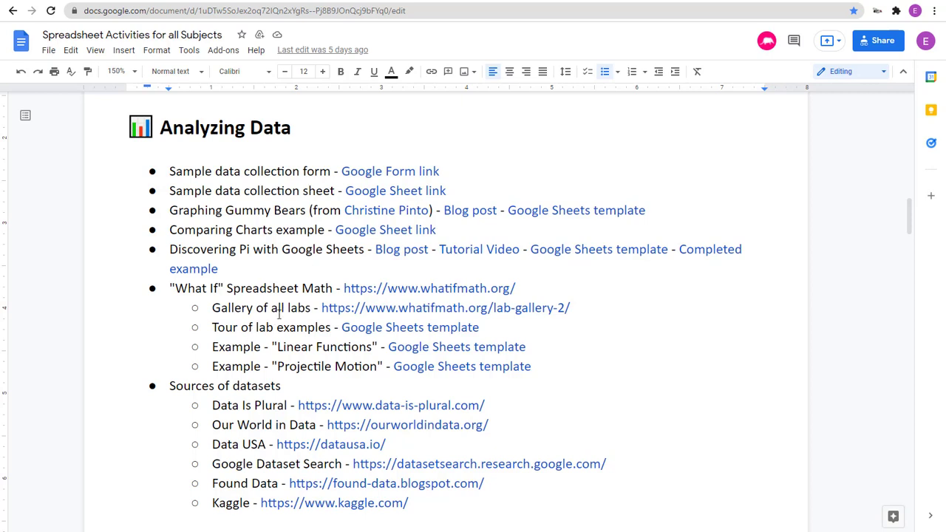
click(370, 2)
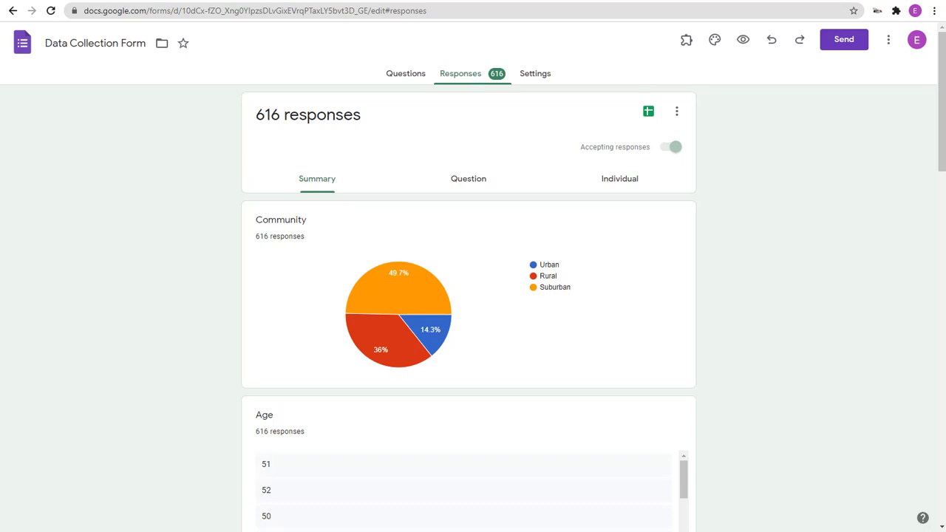
key(ctrl+shift+Tab)
- Open the Data Collection Form (Responses) sheet from the Docs link and make a personal copy
click(244, 191)
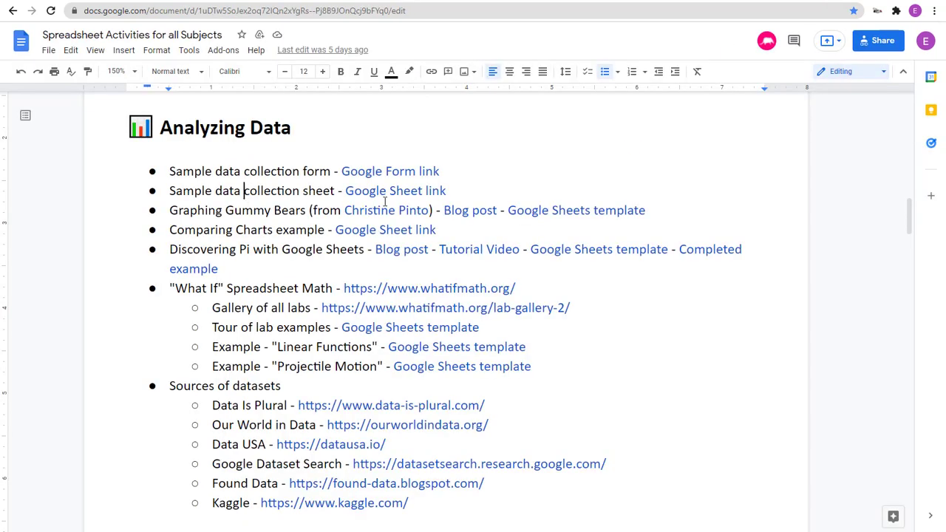
click(403, 192)
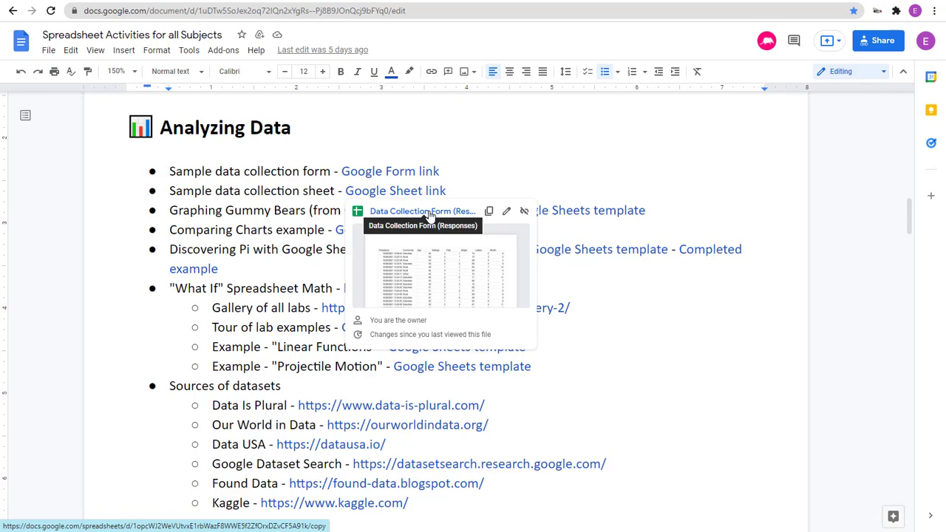
click(430, 213)
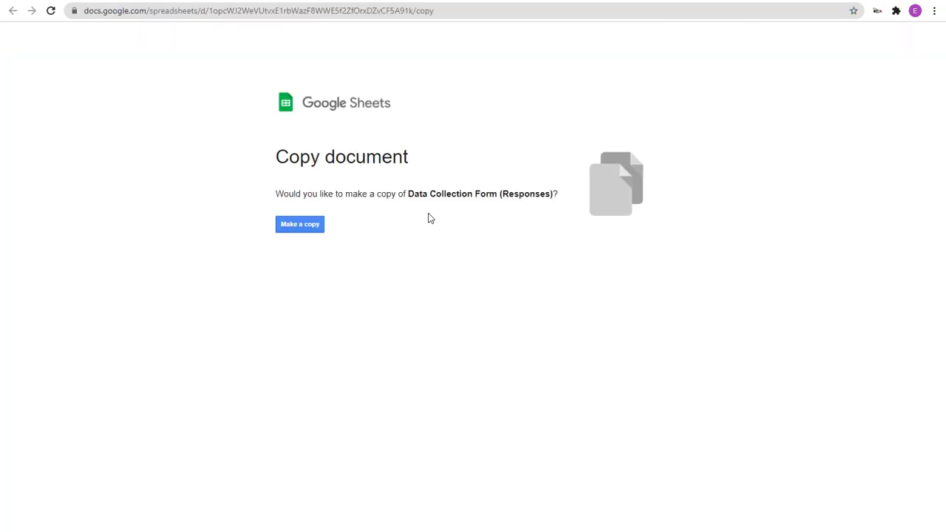
click(301, 230)
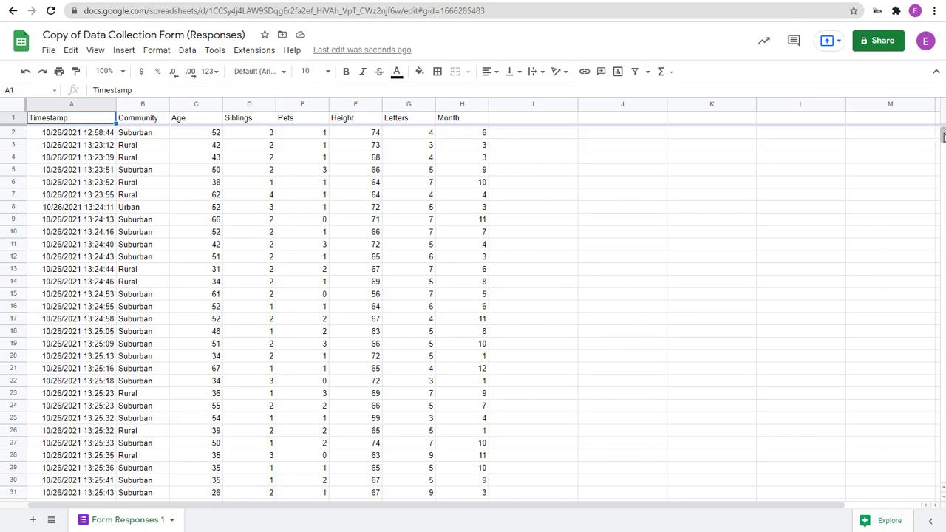
- Zoom the response sheet to 150% and select a cell in the Height column
drag(944, 138, 865, 151)
click(121, 71)
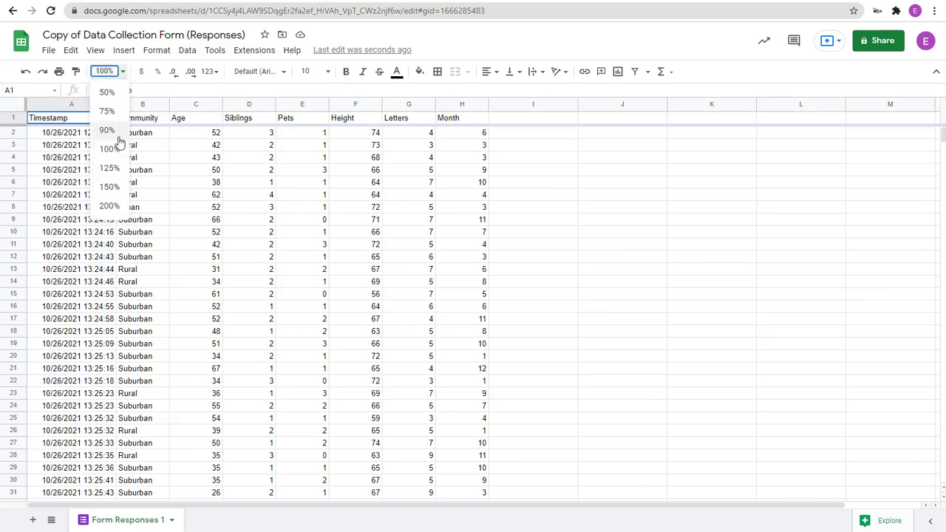
click(111, 187)
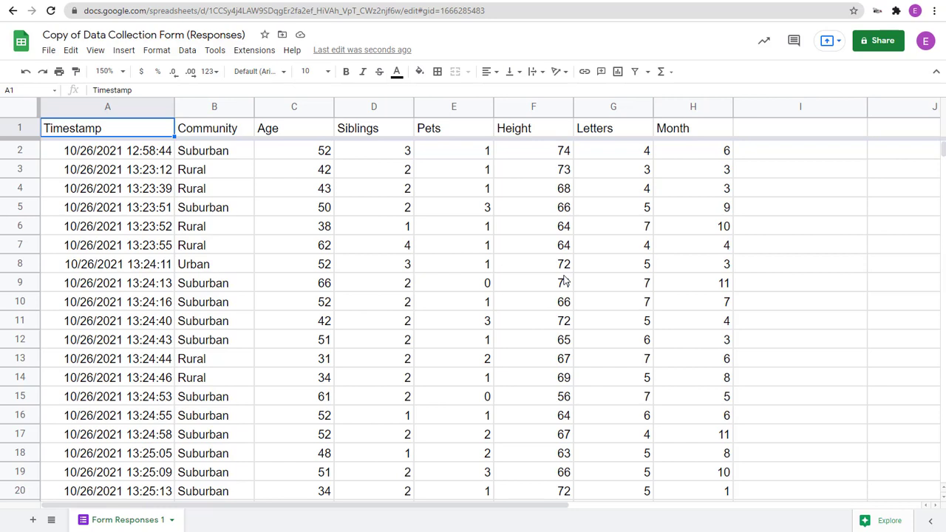
click(544, 307)
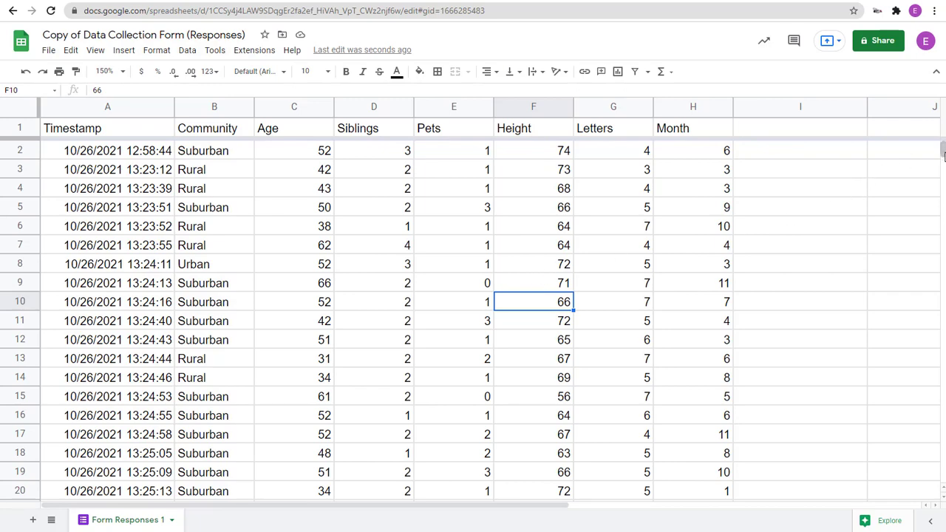
mouse_move(943, 151)
mouse_down()
mouse_move(944, 303)
mouse_move(943, 146)
mouse_up()
click(542, 214)
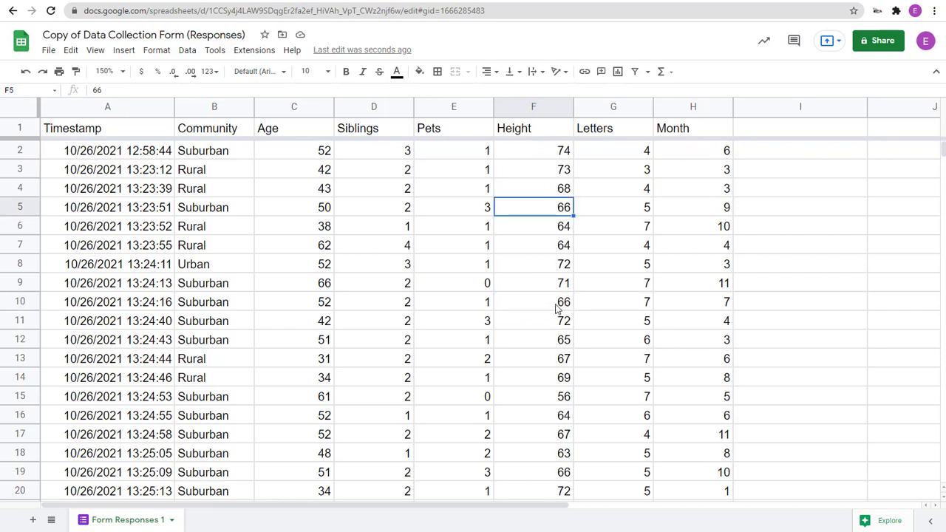
- Sort the whole sheet by column F (Height), Z to A
click(188, 51)
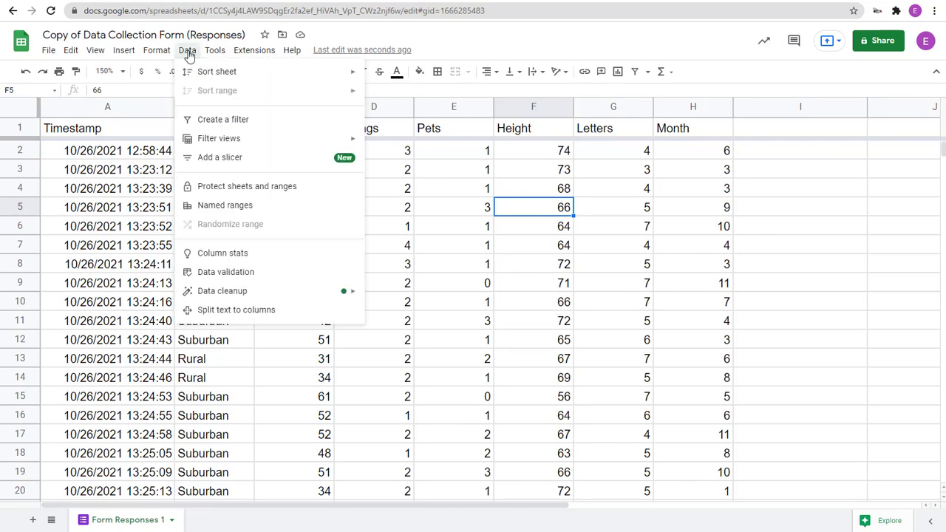
click(189, 54)
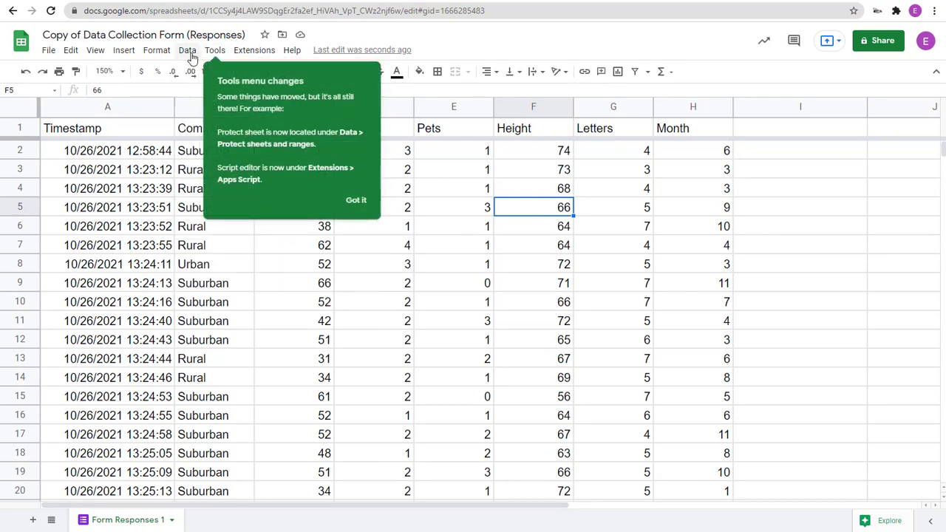
click(355, 200)
click(188, 52)
mouse_move(206, 79)
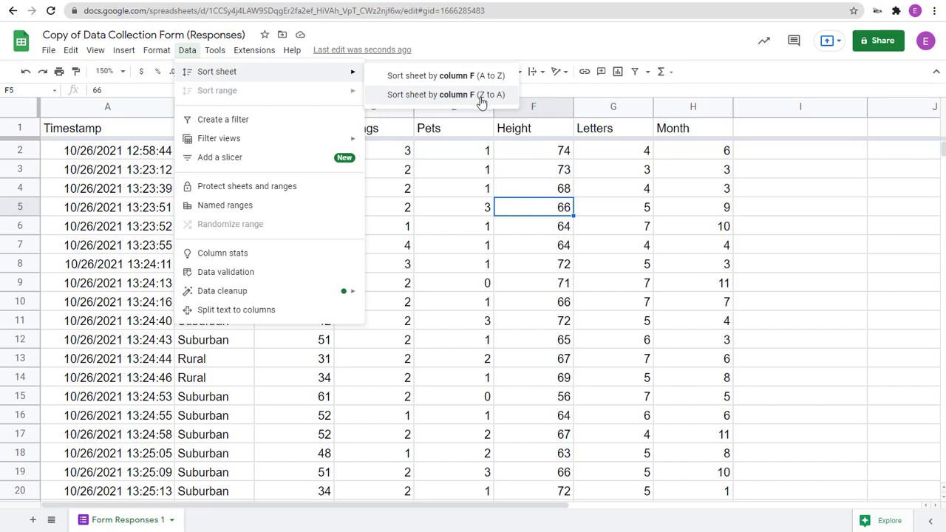
click(460, 96)
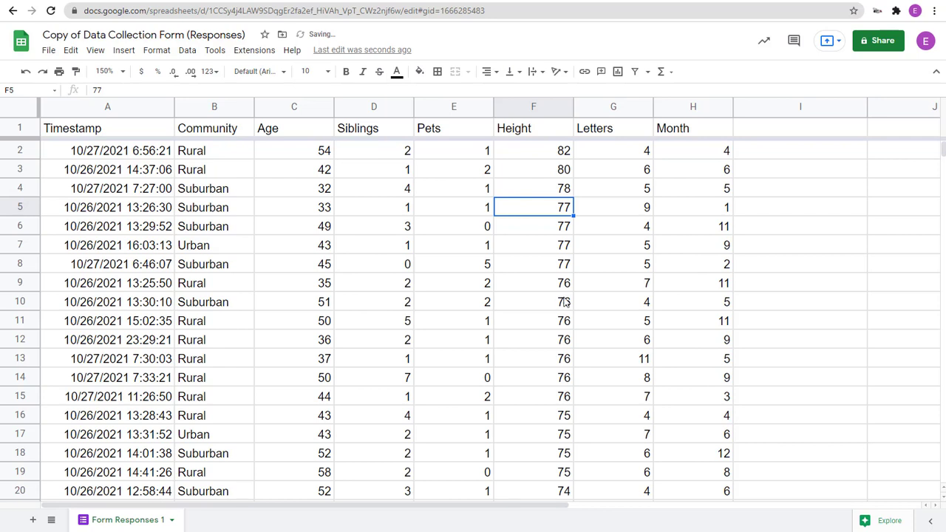
- Check the sorted rows (top Height 82, then 77) and select the entire sheet
click(556, 156)
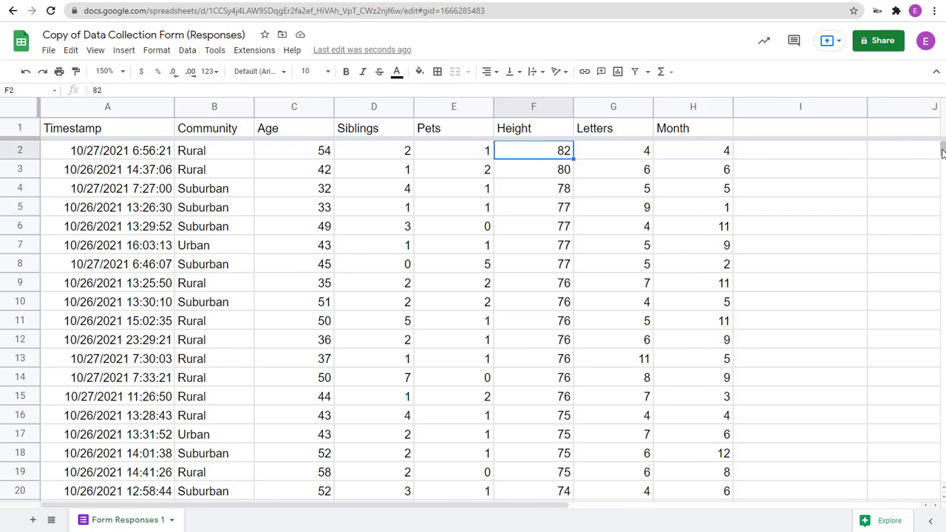
mouse_move(943, 151)
mouse_down()
mouse_move(929, 363)
mouse_move(941, 442)
mouse_move(943, 135)
mouse_up()
click(199, 111)
click(208, 176)
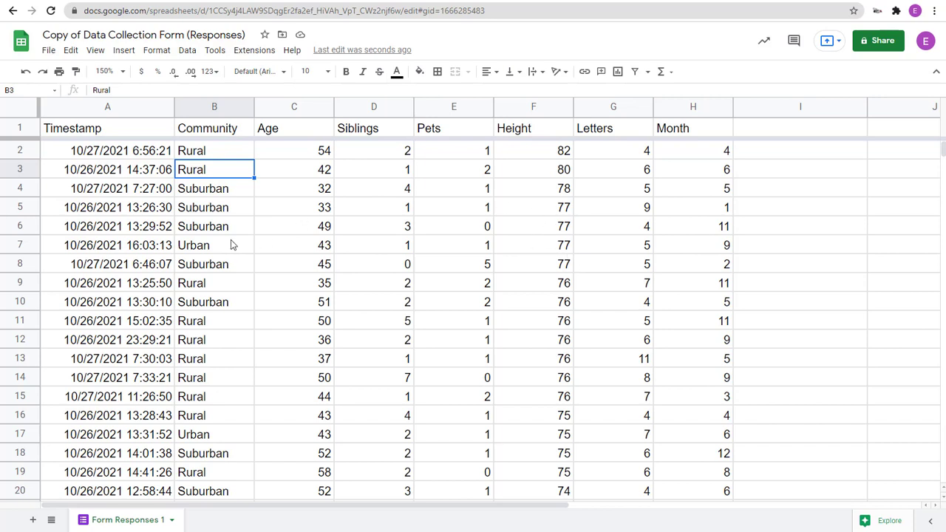
click(207, 213)
click(540, 231)
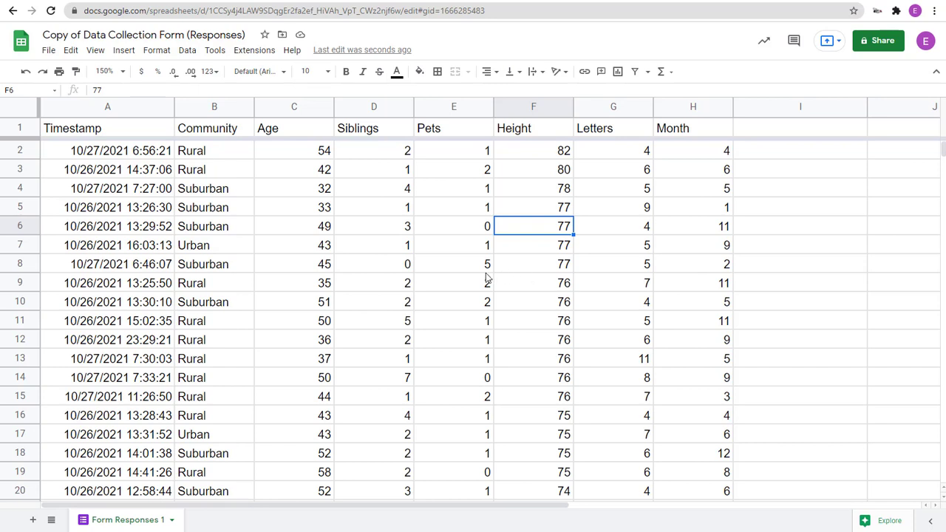
click(21, 111)
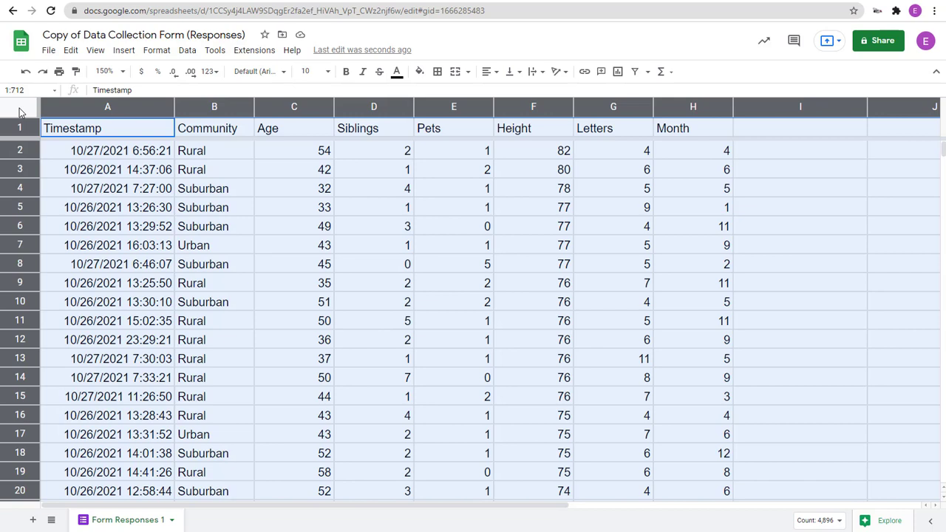
- Advanced-sort the range with a header row: Community A→Z, then Height Z→A
click(188, 51)
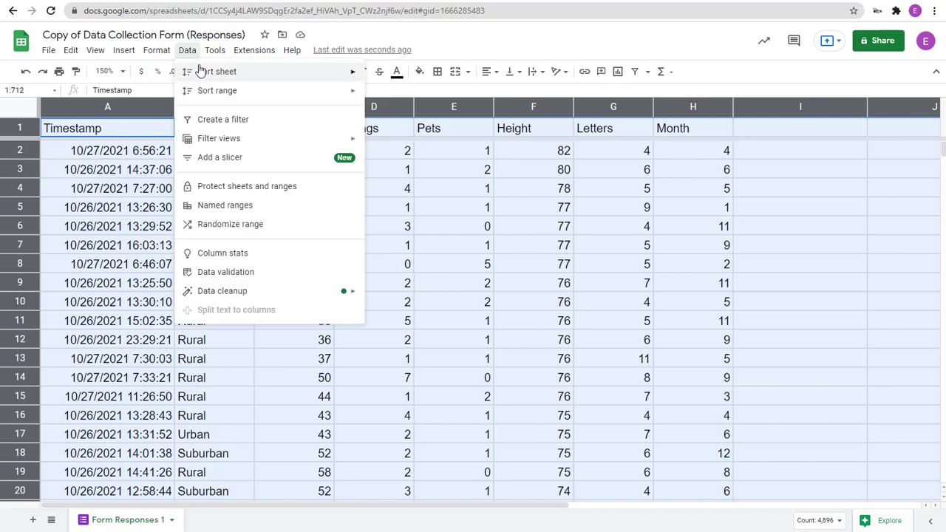
mouse_move(235, 93)
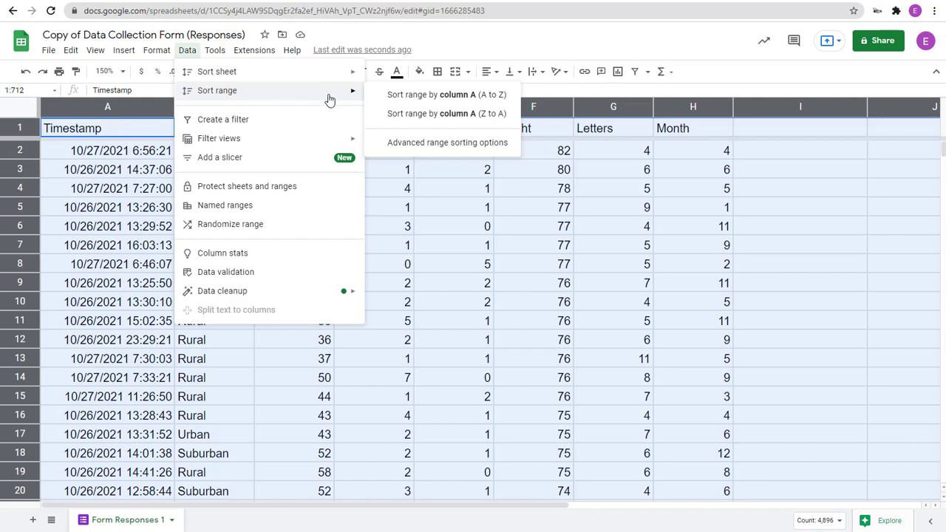
click(448, 147)
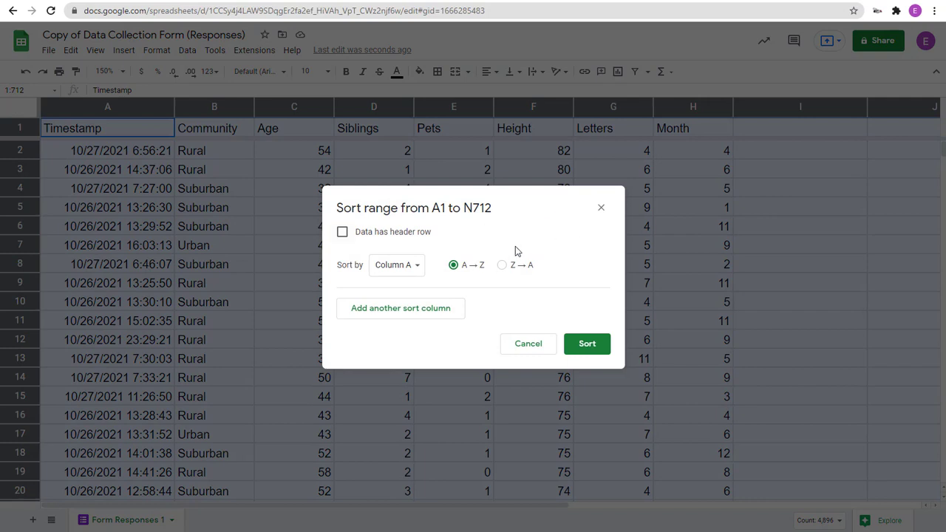
click(344, 233)
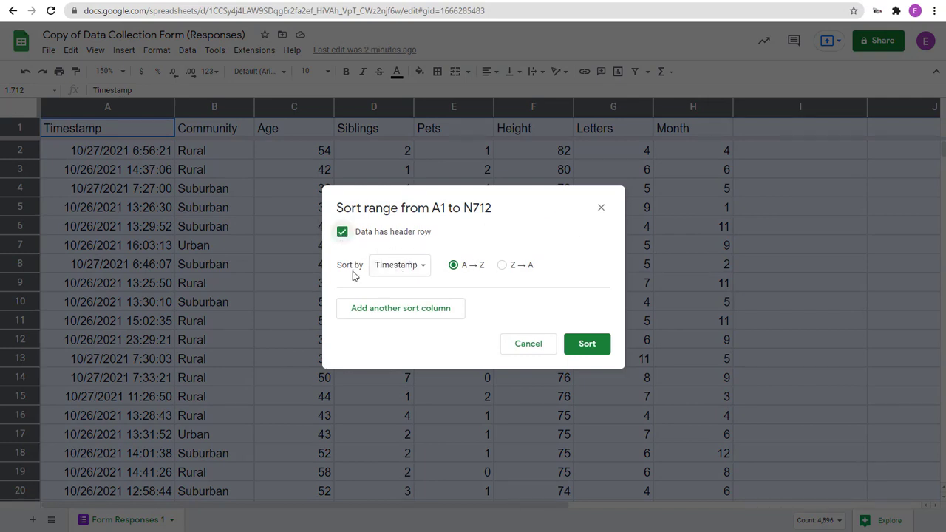
click(421, 270)
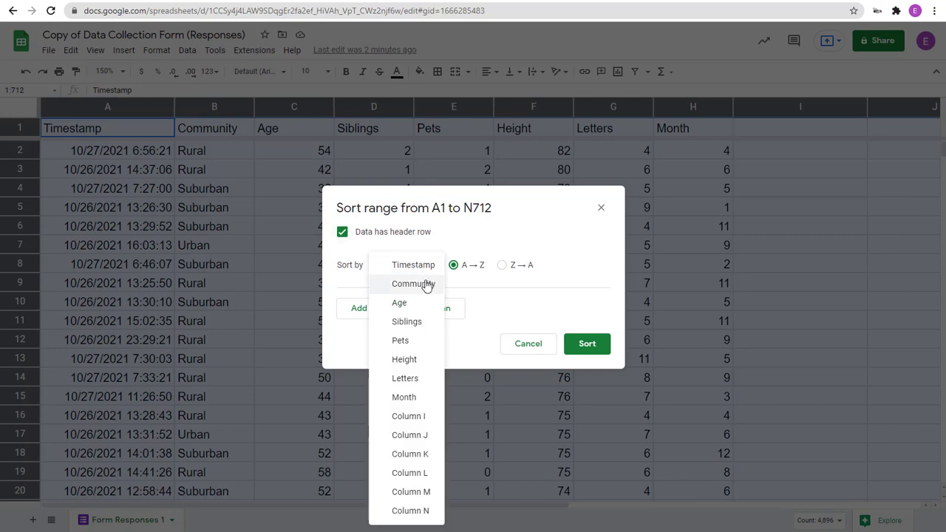
click(424, 285)
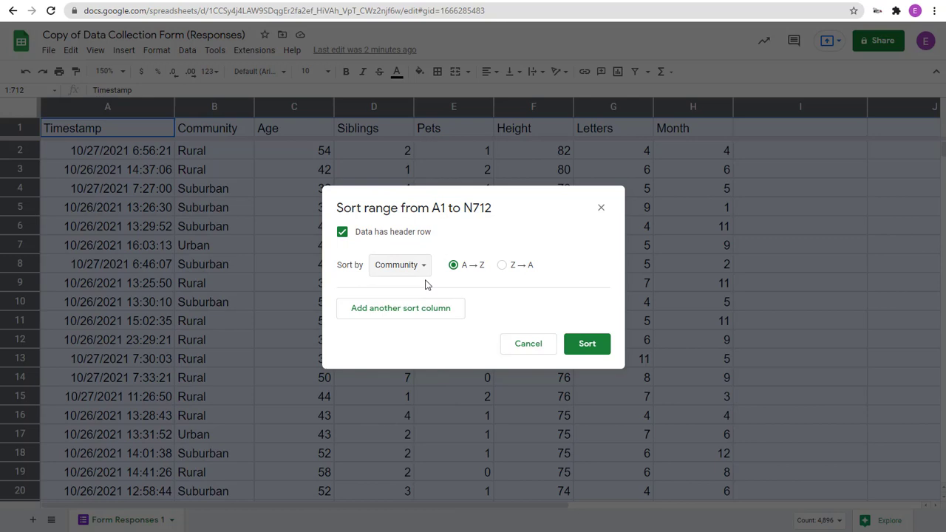
click(415, 310)
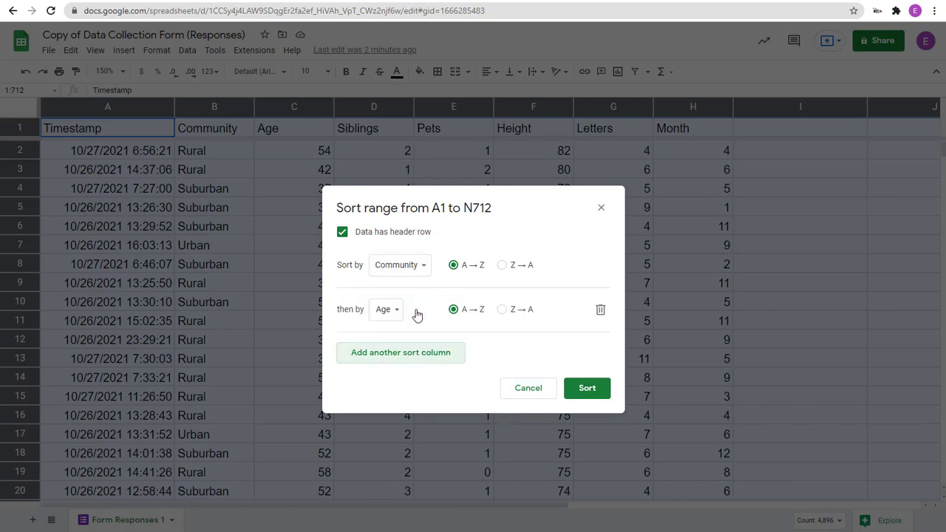
click(395, 312)
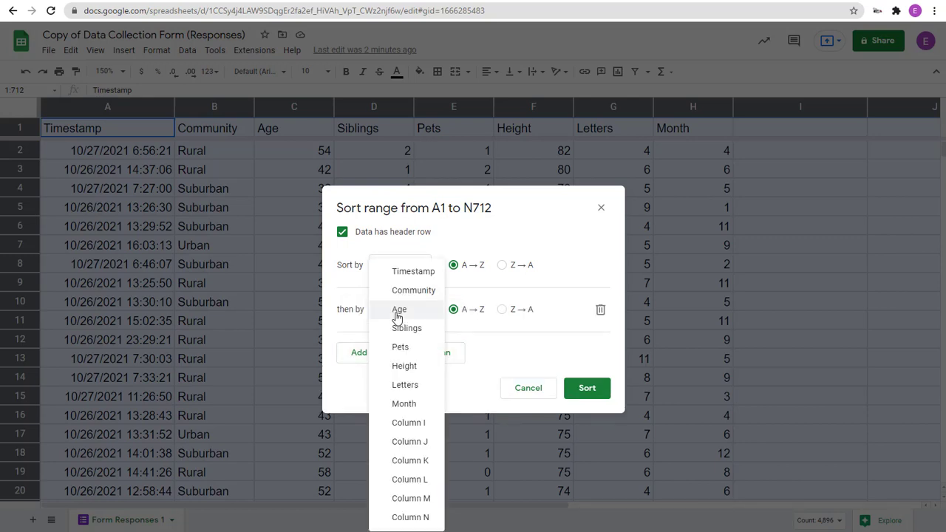
click(404, 366)
click(502, 311)
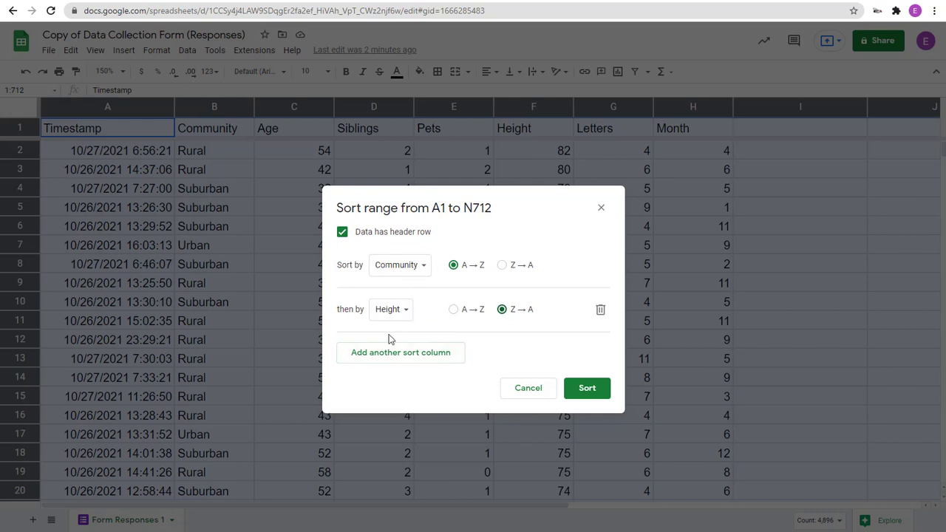
click(588, 389)
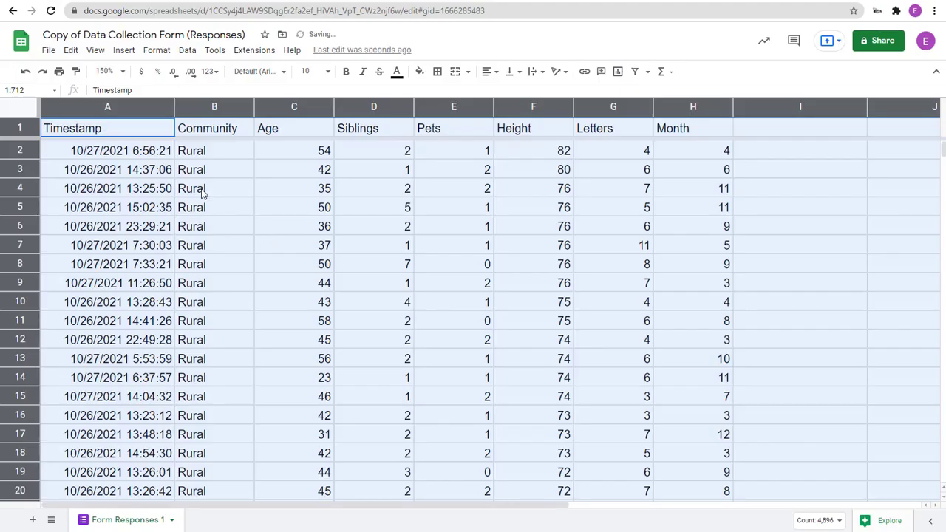
- Review the Community/Height-sorted rows (Rural, 82) and select the row 3 timestamp
mouse_move(942, 152)
mouse_down()
mouse_move(942, 403)
mouse_move(929, 146)
mouse_up()
click(541, 152)
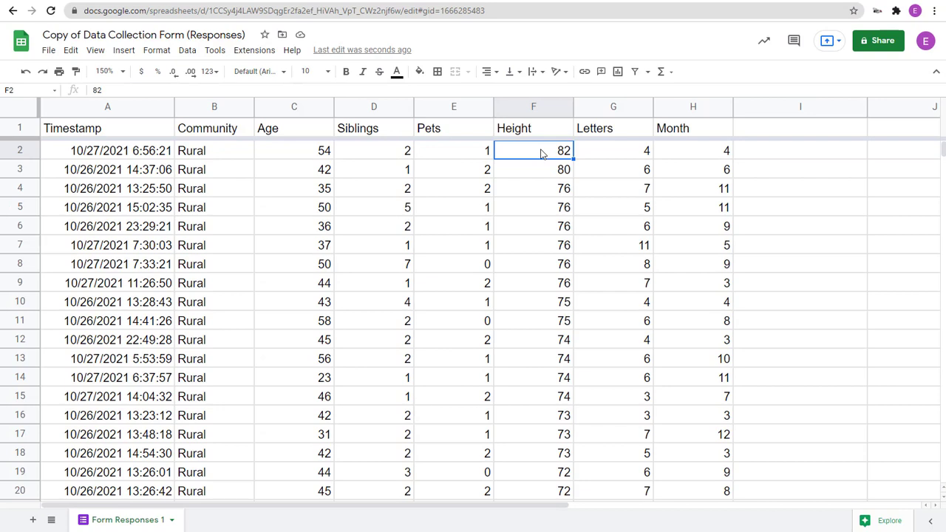
click(227, 157)
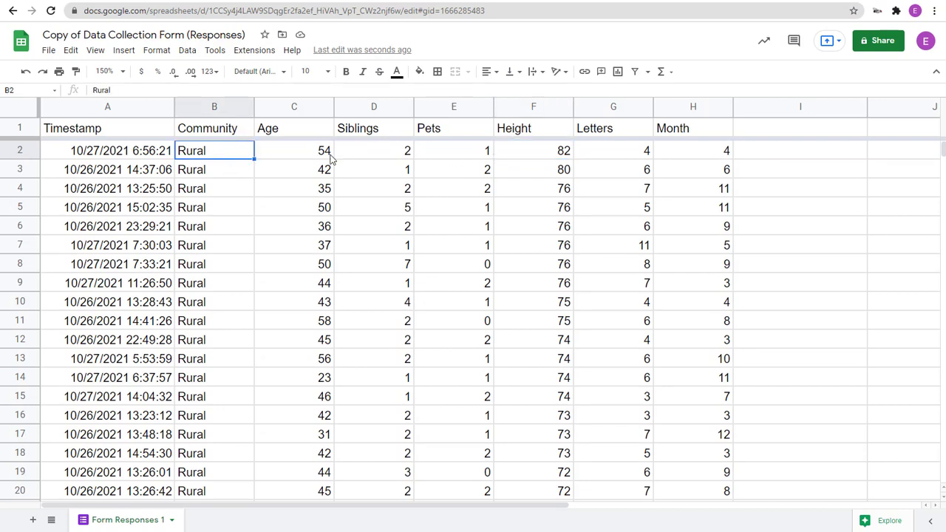
click(546, 246)
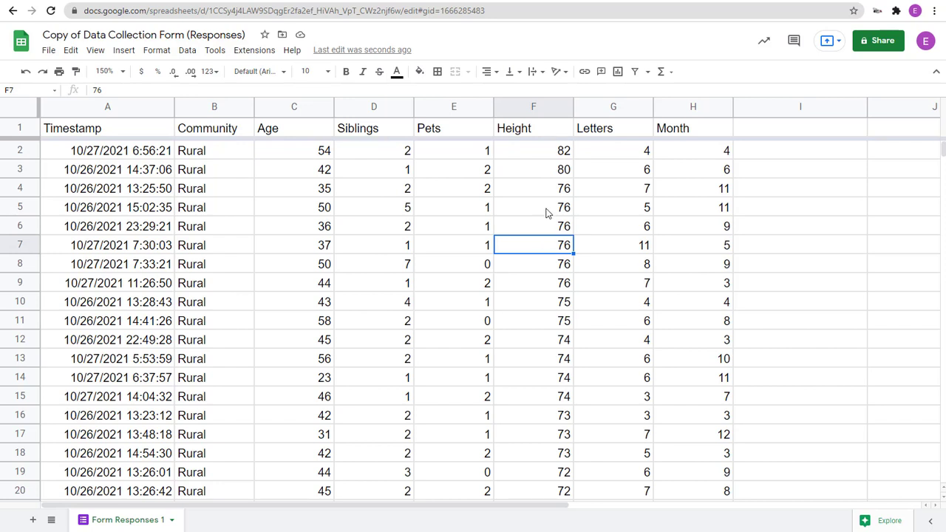
click(138, 176)
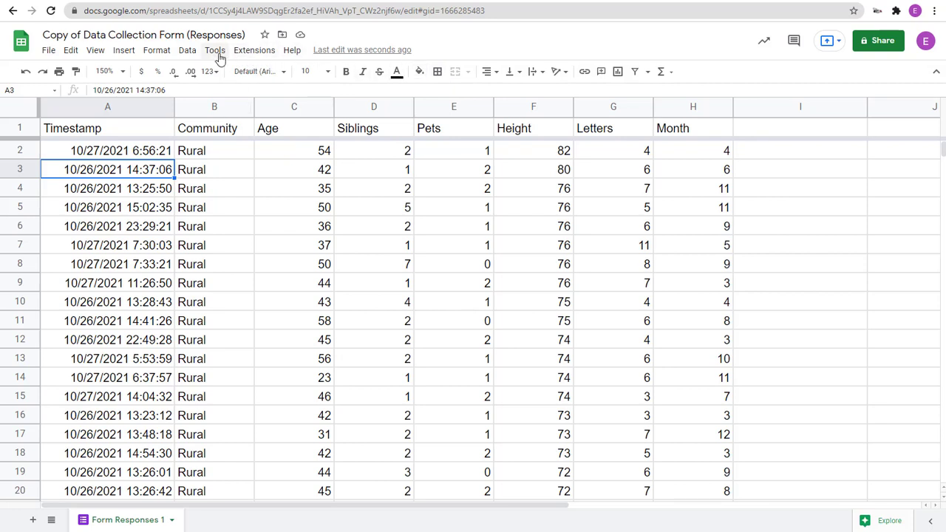
- Sort the sheet by column A (Timestamp), A to Z
click(187, 50)
mouse_move(220, 74)
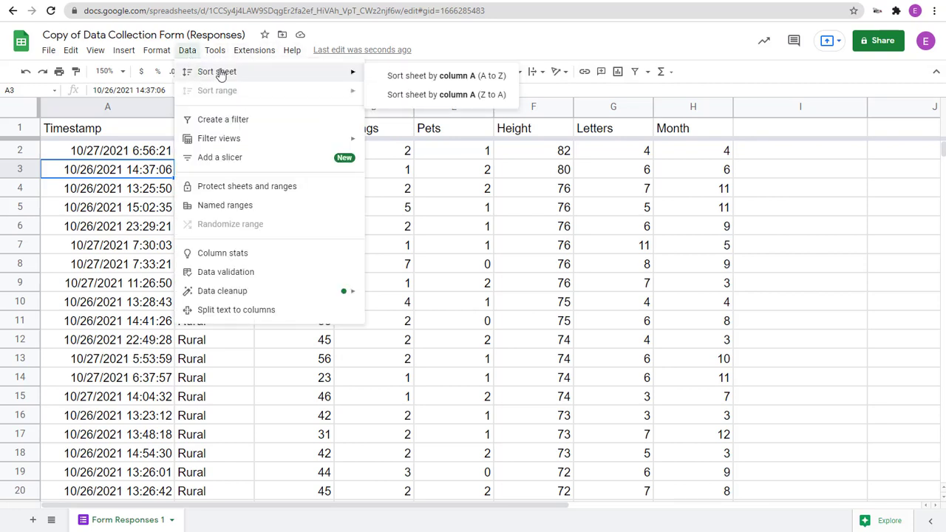
click(398, 79)
click(462, 302)
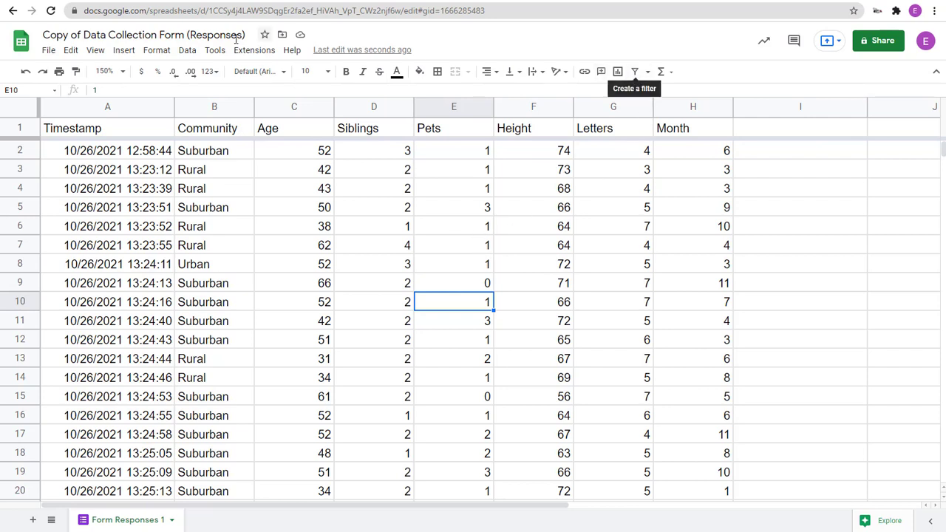
- Create a filter and uncheck Rural and Urban in the Community filter
click(181, 53)
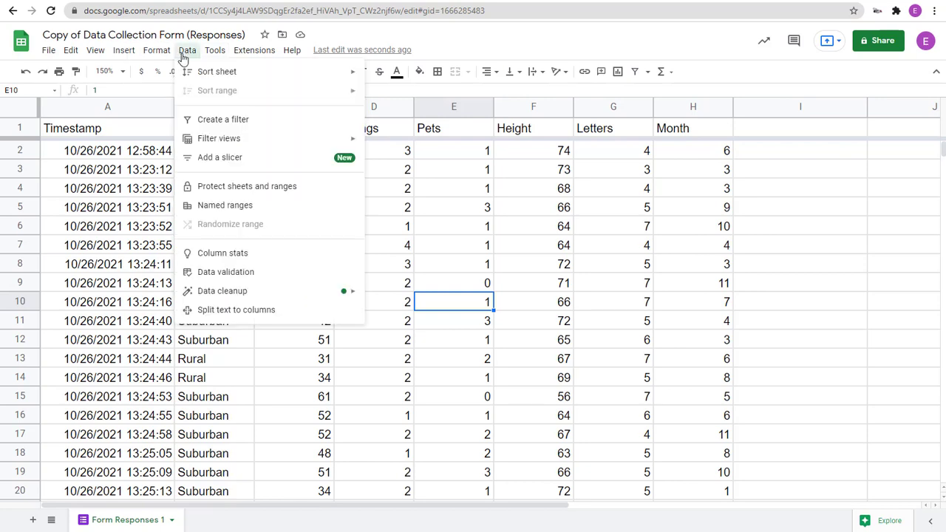
click(221, 121)
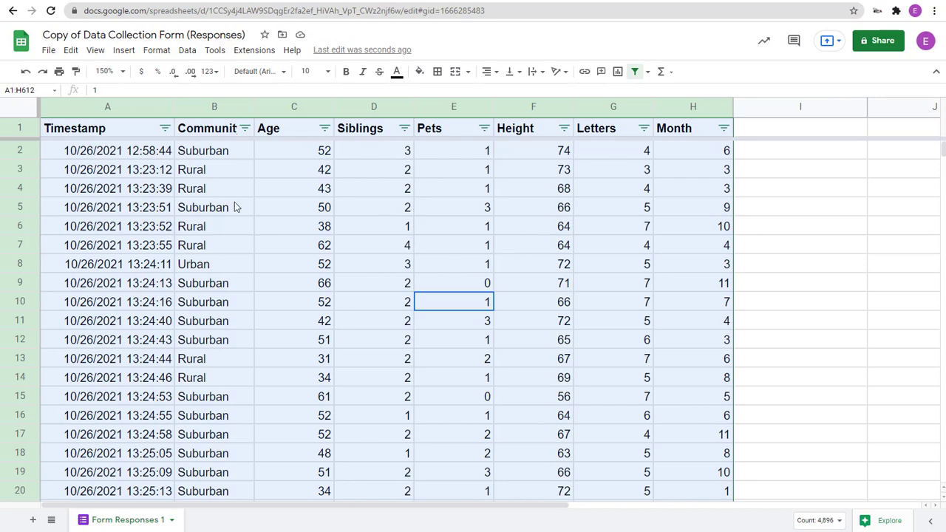
click(245, 129)
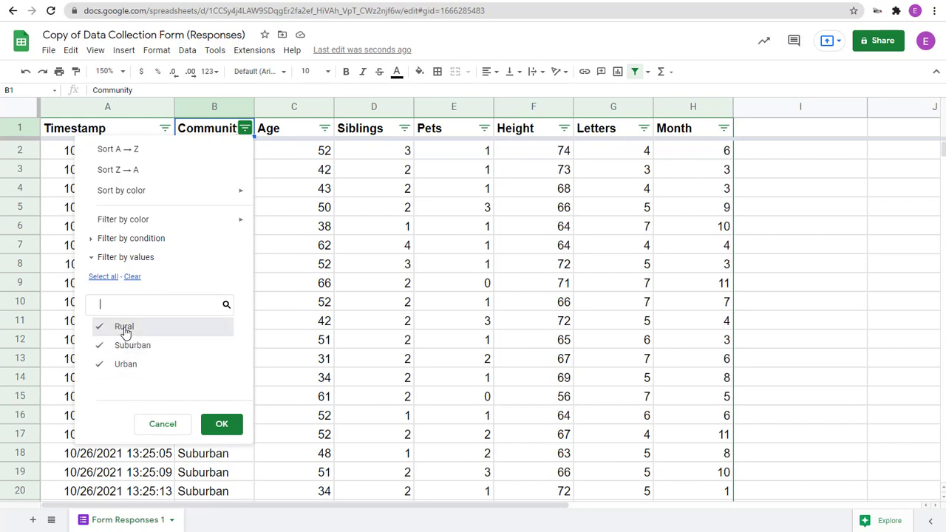
click(123, 327)
click(129, 367)
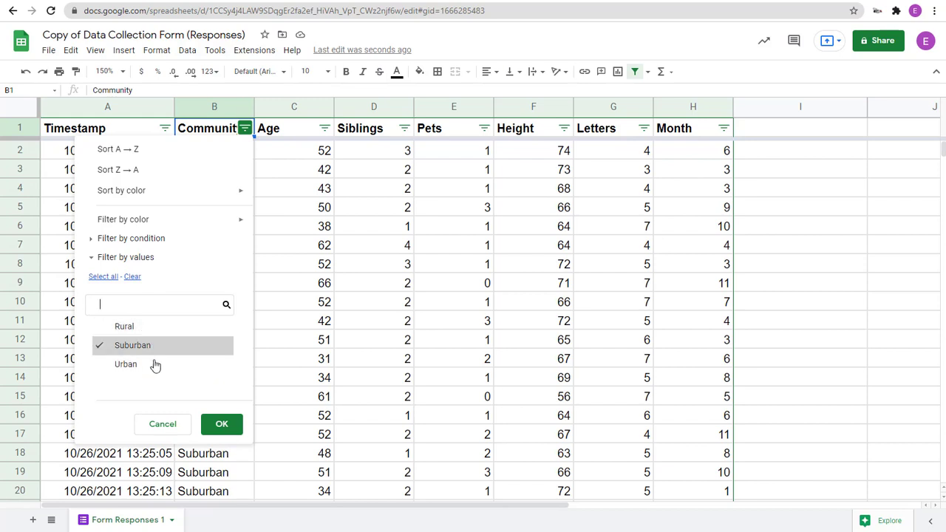
click(237, 424)
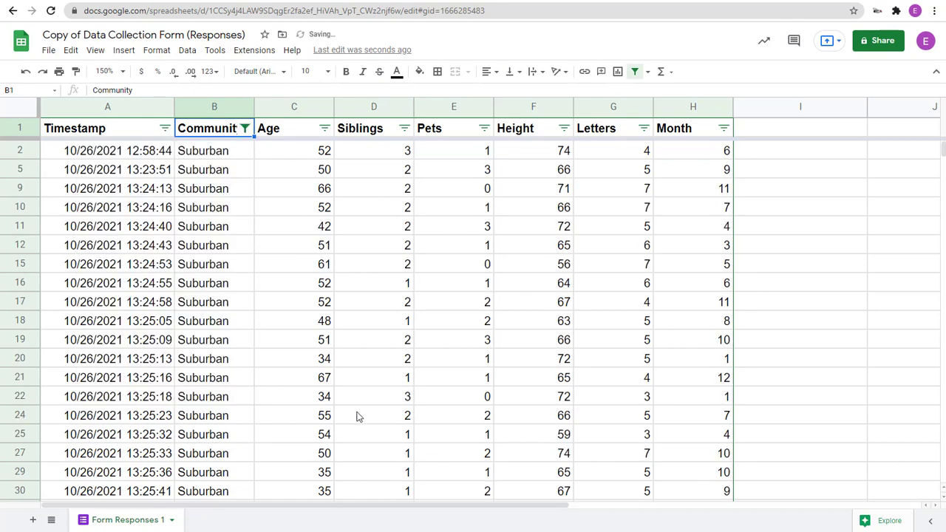
drag(941, 151, 908, 146)
- Filter the Age column by condition: greater than or equal to 50
click(324, 129)
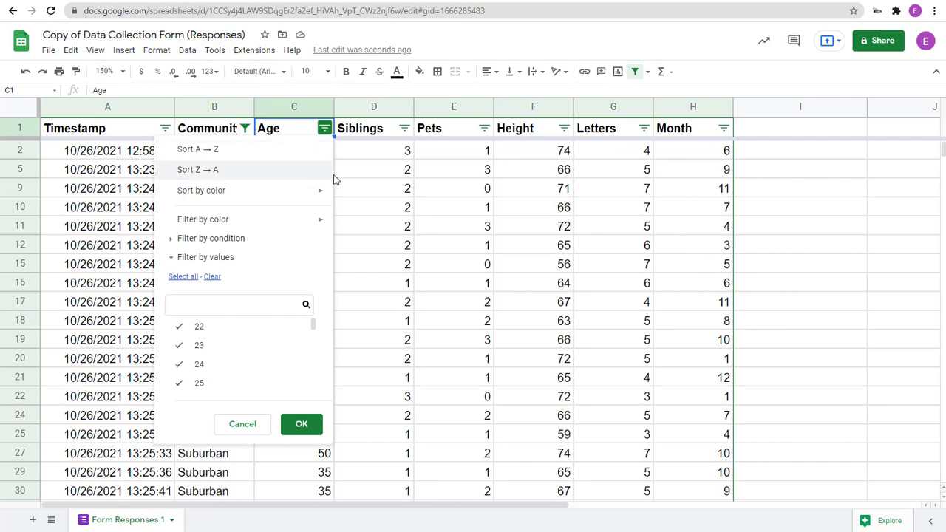
mouse_move(315, 329)
mouse_down()
mouse_move(323, 395)
mouse_move(312, 316)
mouse_up()
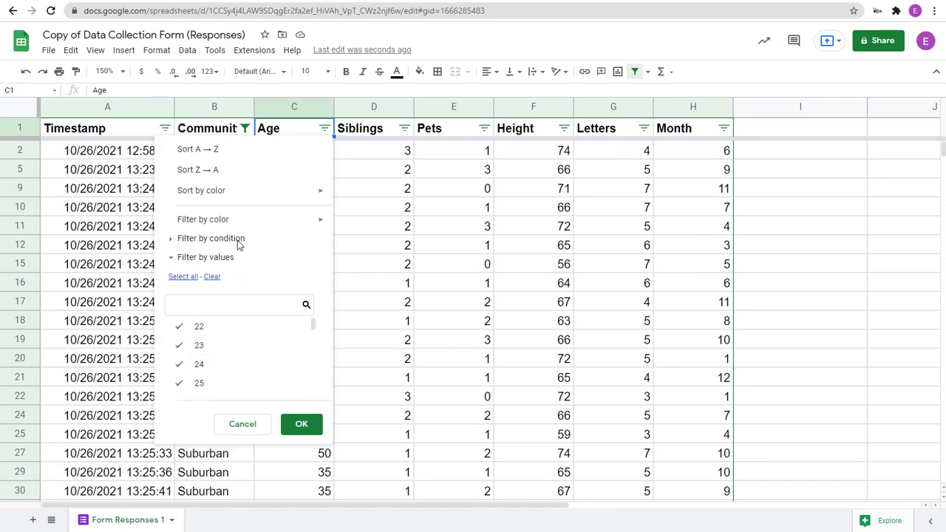
click(170, 241)
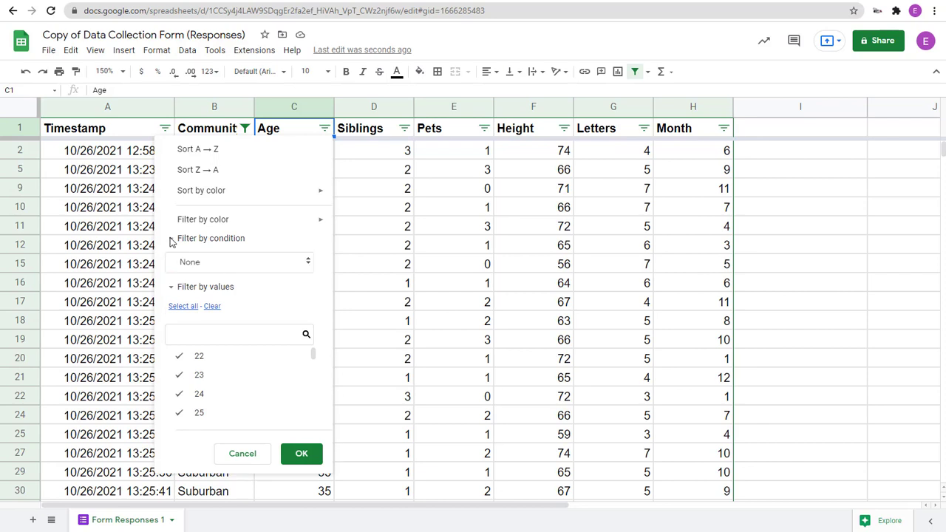
click(309, 264)
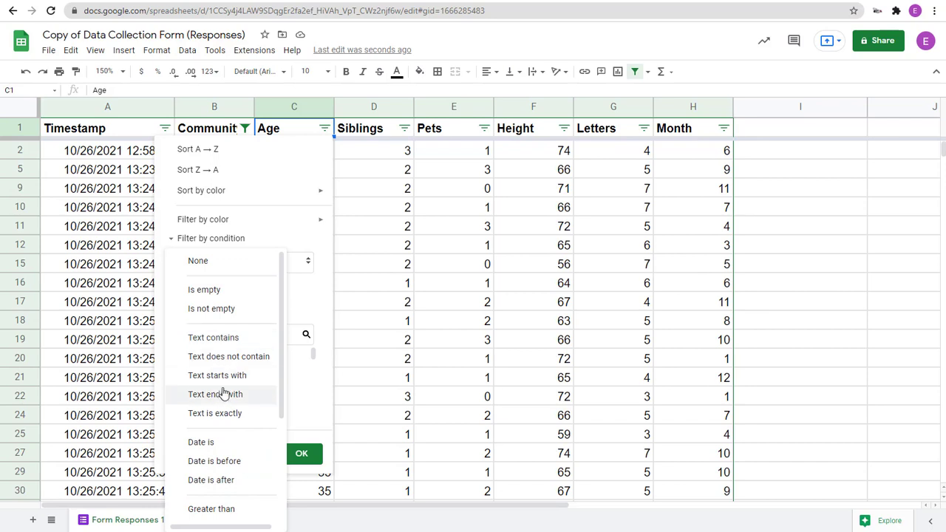
scroll(224, 394, down, 3)
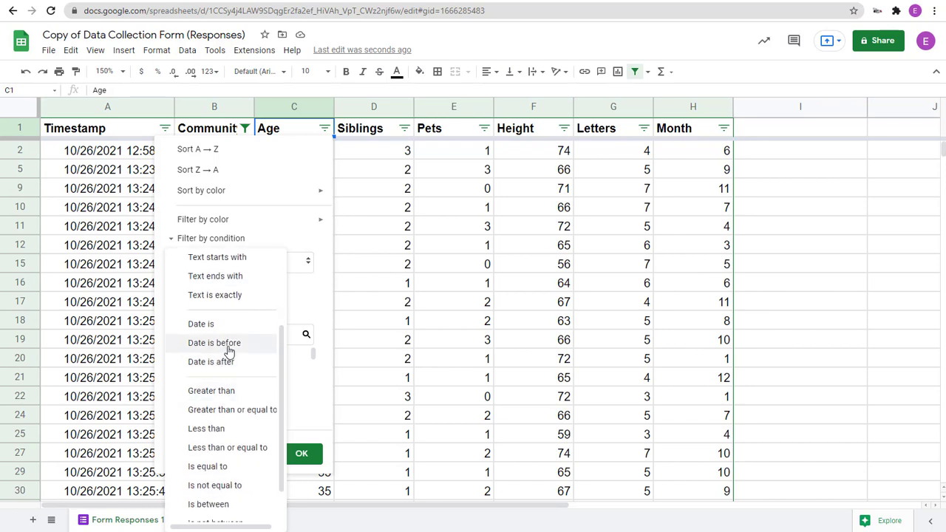
scroll(228, 351, down, 2)
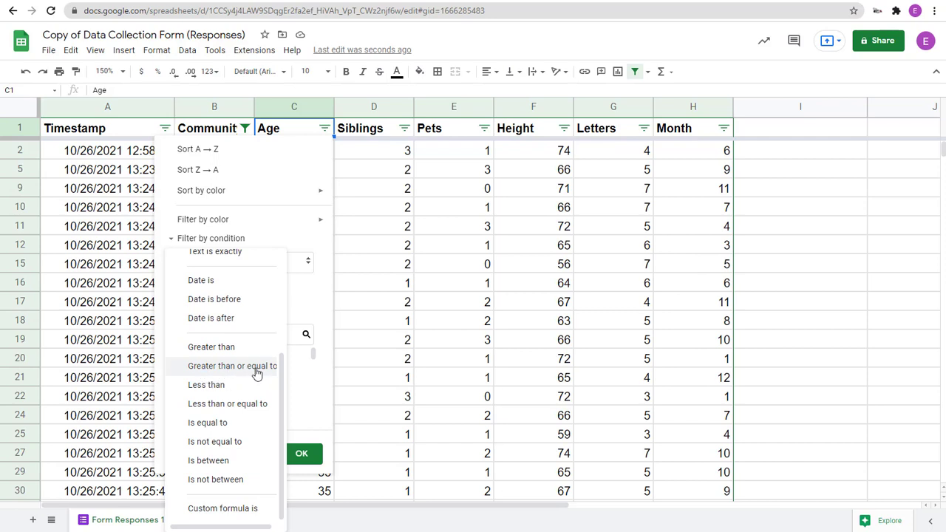
click(235, 368)
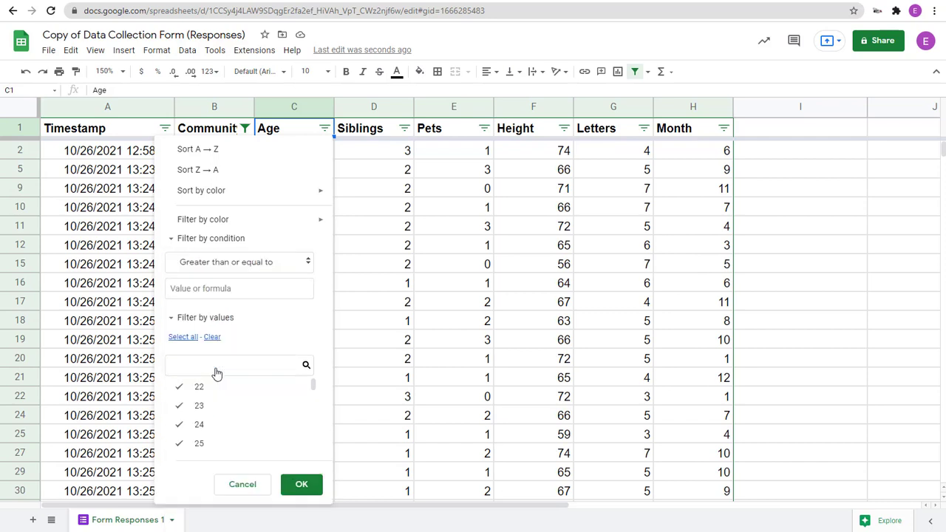
click(257, 291)
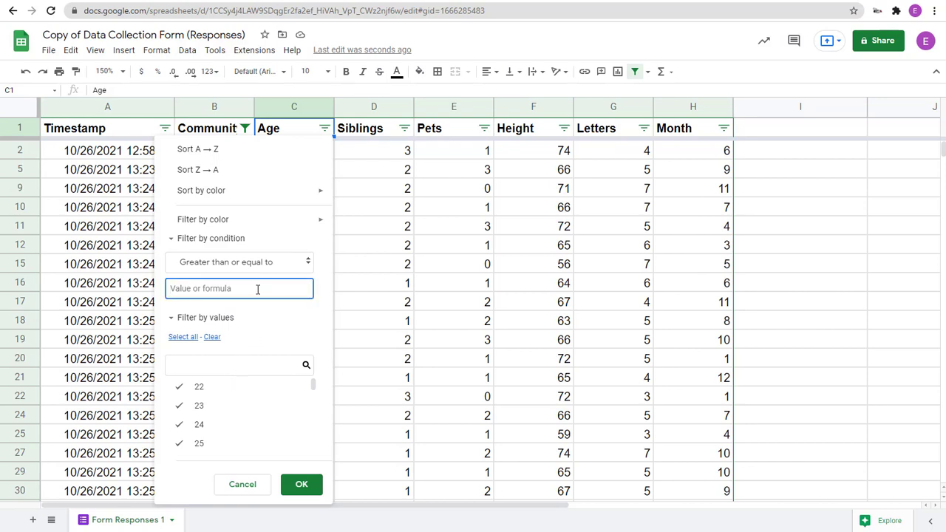
text(50)
click(295, 318)
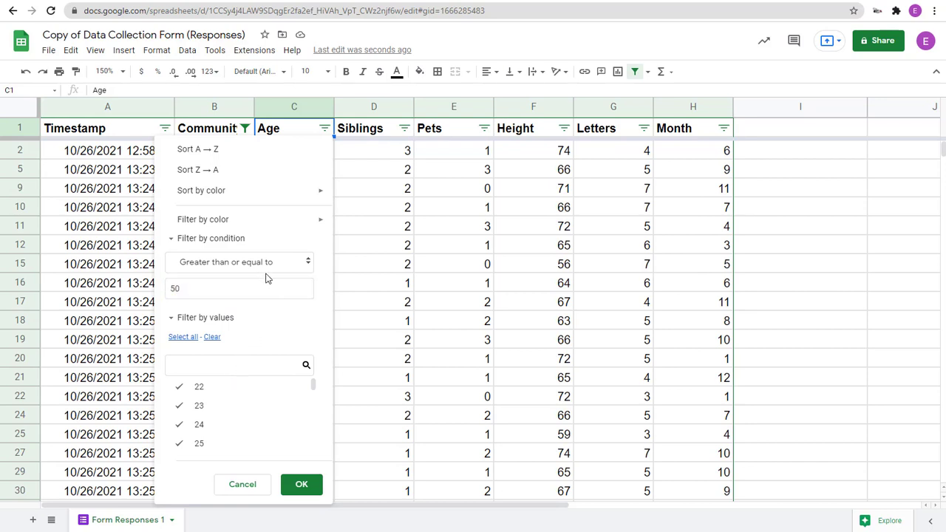
click(315, 494)
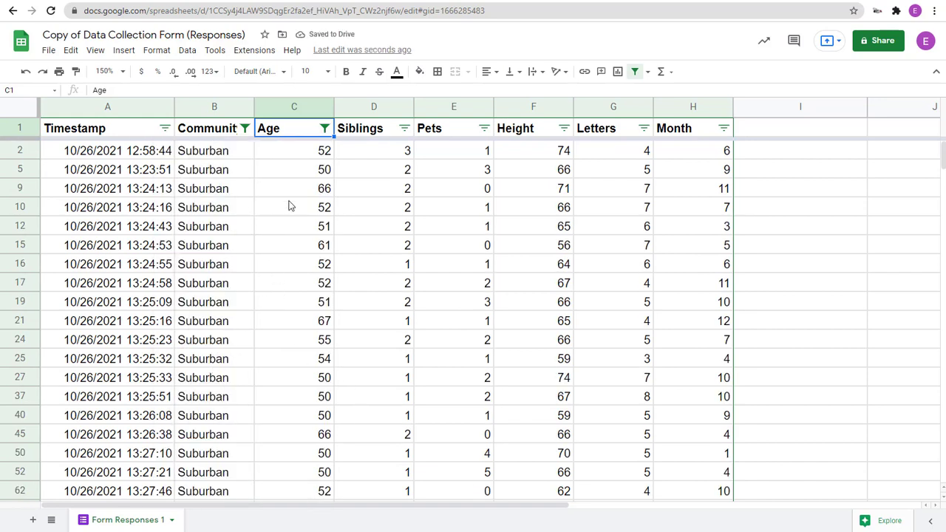
- Sort the filtered sheet by column F (Height), Z to A
scroll(313, 305, down, 20)
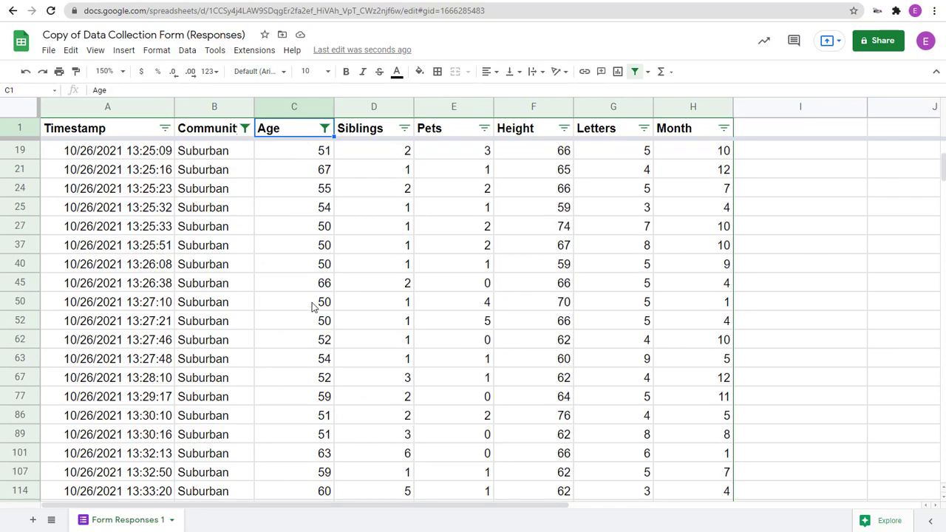
scroll(313, 306, up, 20)
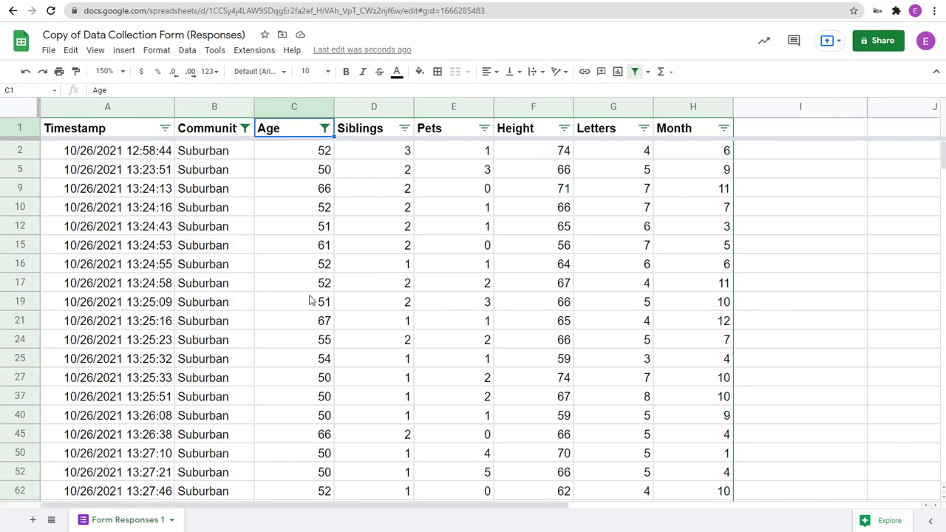
click(543, 249)
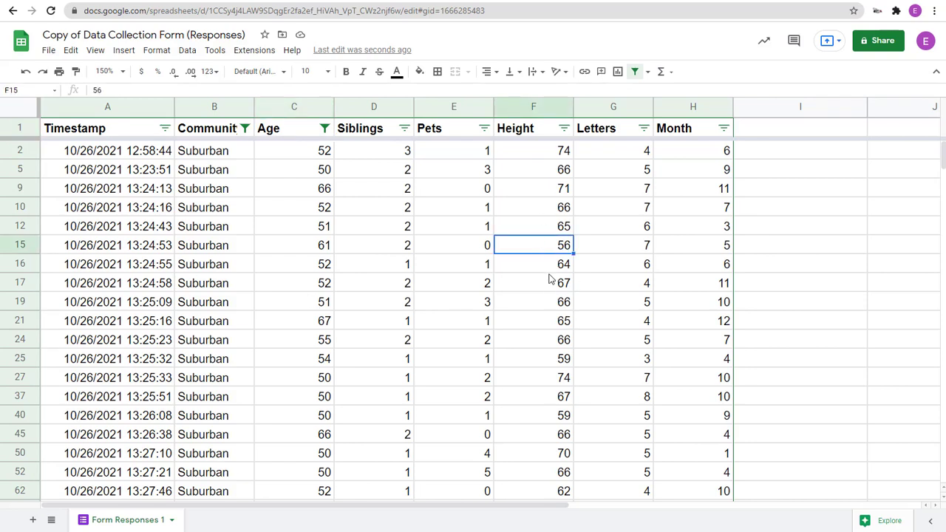
click(187, 50)
mouse_move(214, 77)
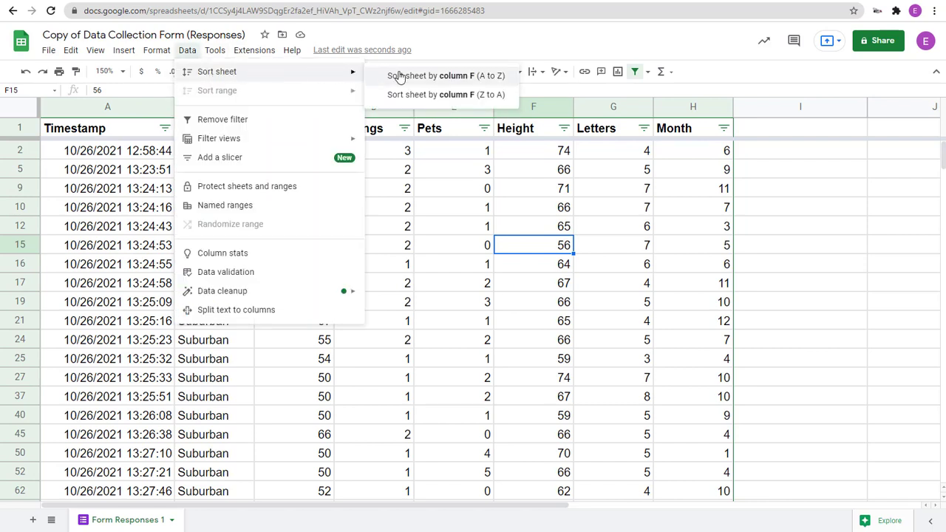
click(435, 94)
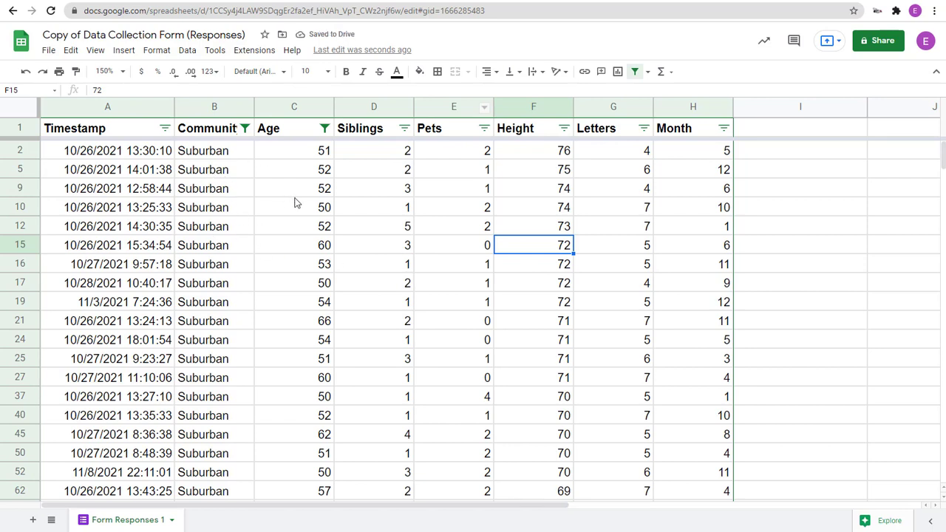
- Review the Age filter settings, then cancel without changes
click(541, 152)
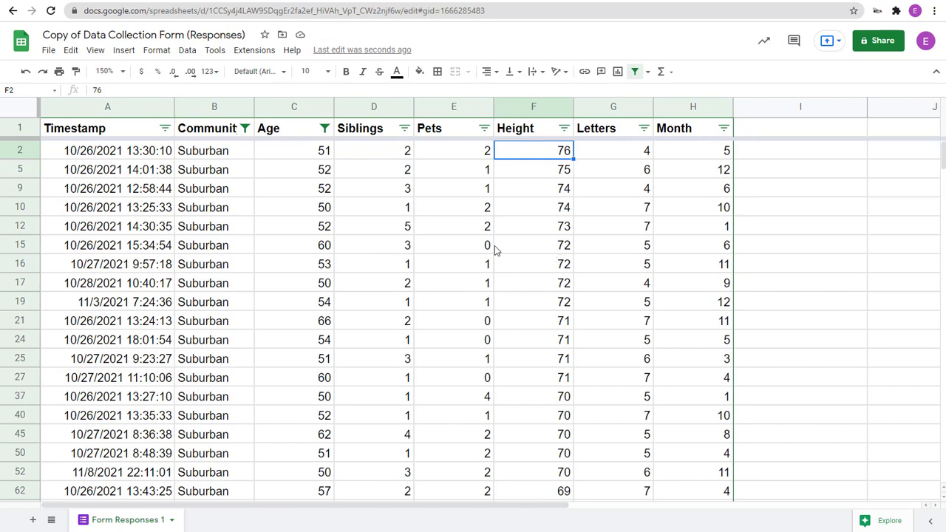
click(325, 130)
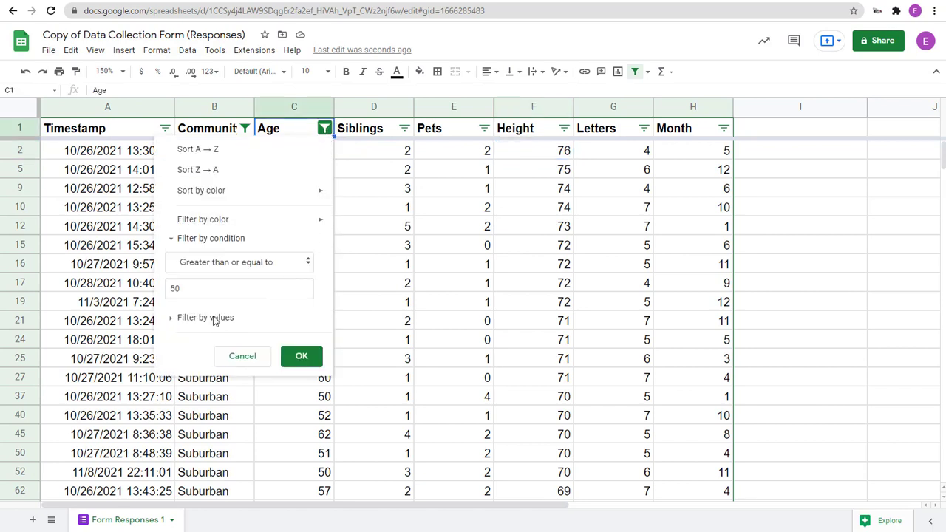
click(171, 318)
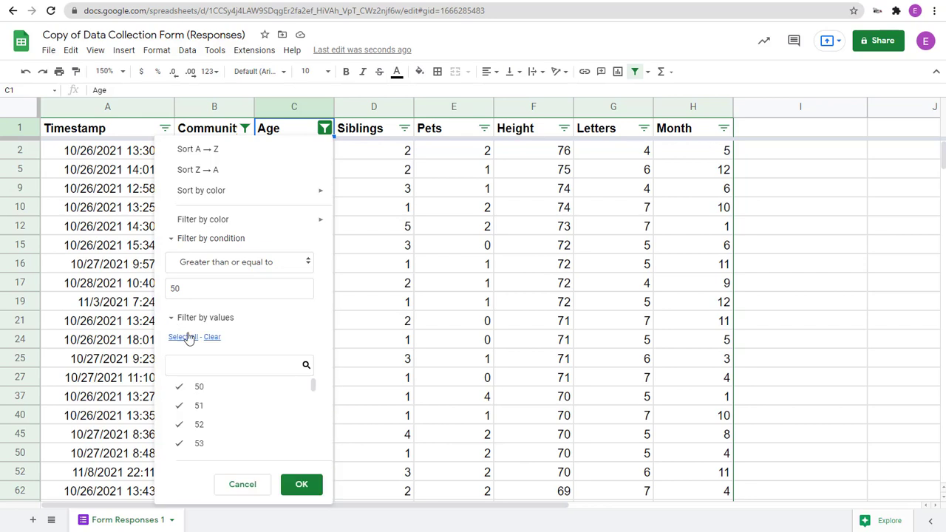
click(250, 488)
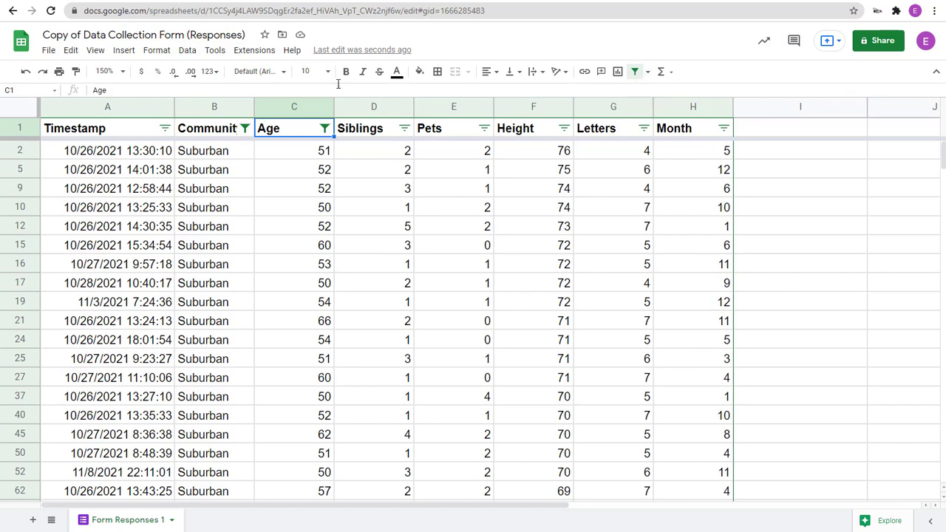
click(187, 49)
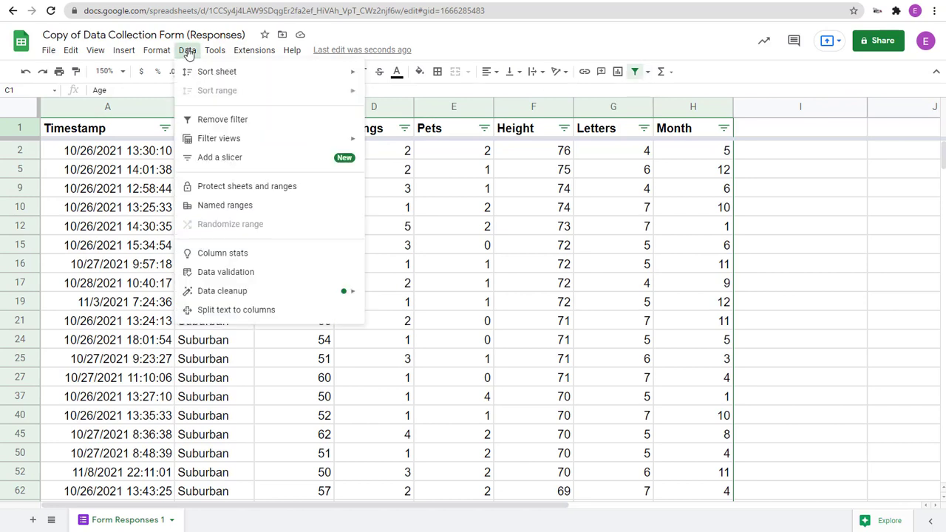
click(222, 120)
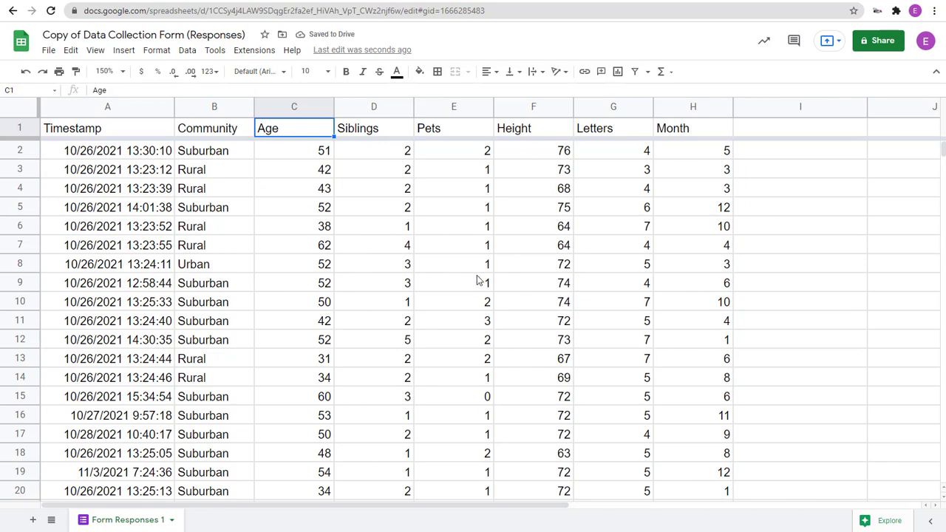
scroll(482, 281, down, 7)
scroll(482, 283, up, 7)
click(287, 108)
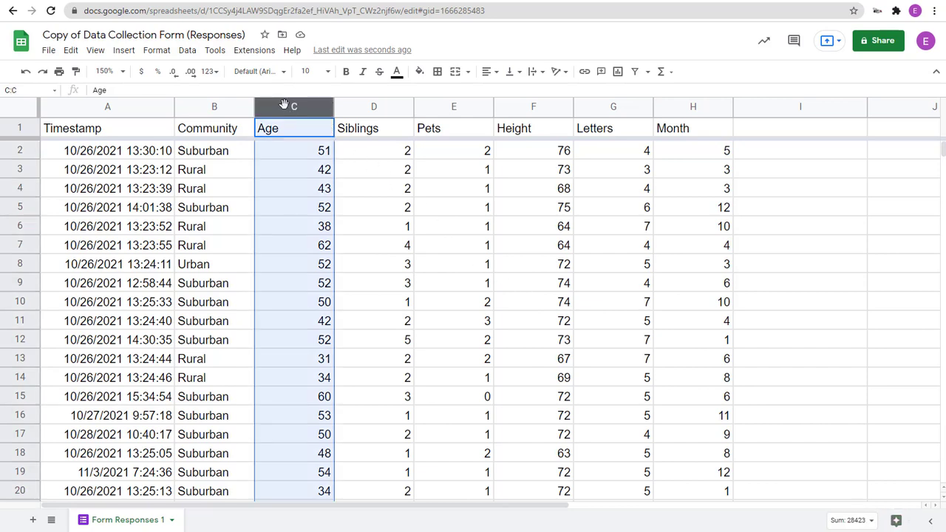
click(374, 108)
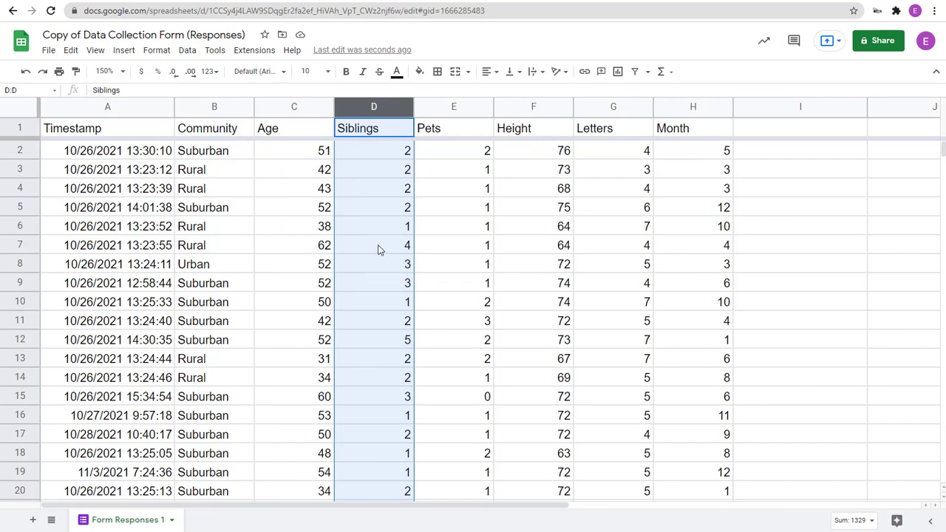
click(301, 252)
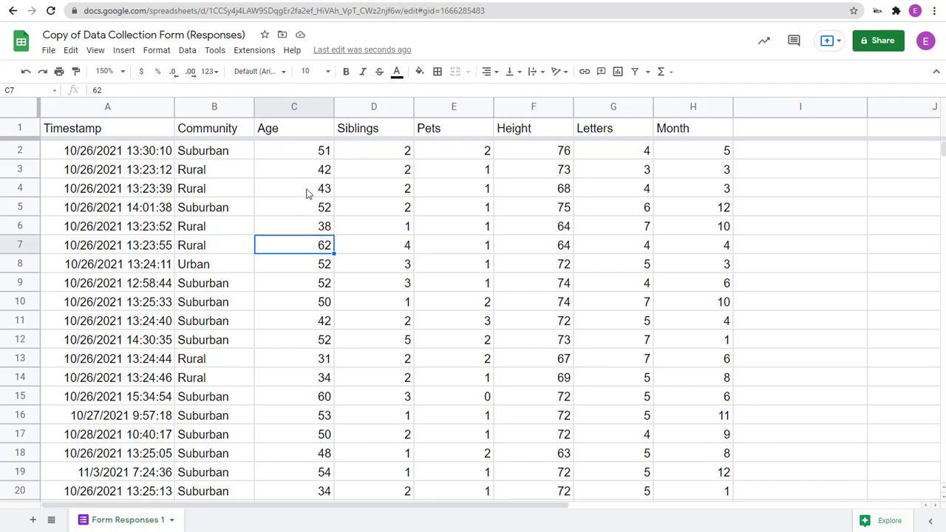
click(295, 109)
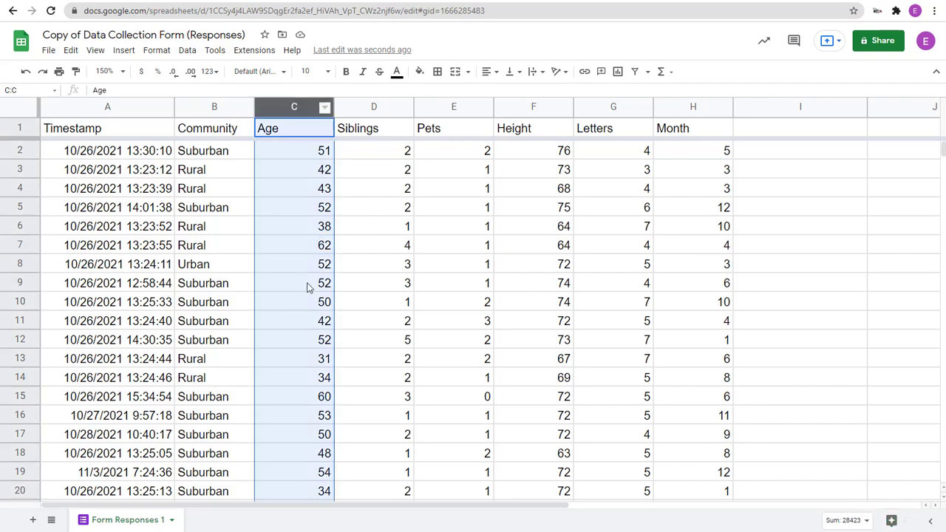
click(385, 109)
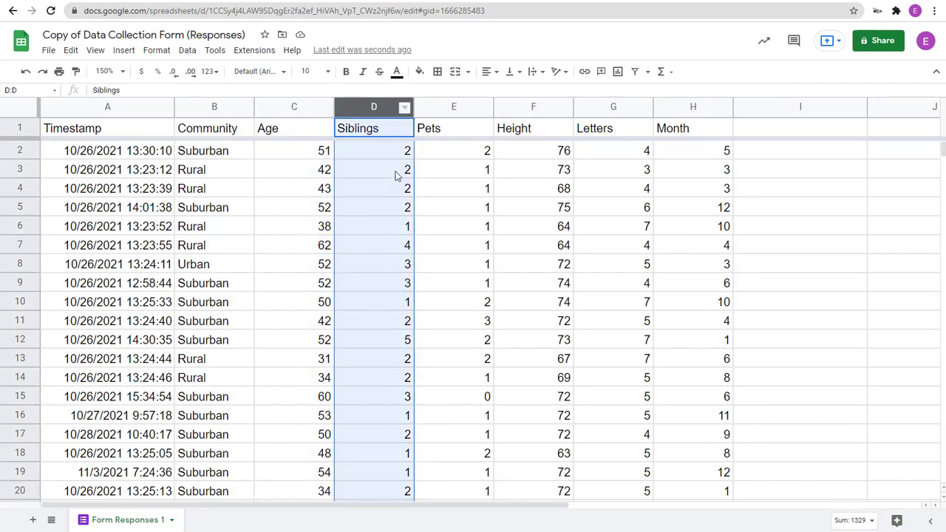
- Clear the selection and select columns C and D (Age and Siblings)
click(309, 234)
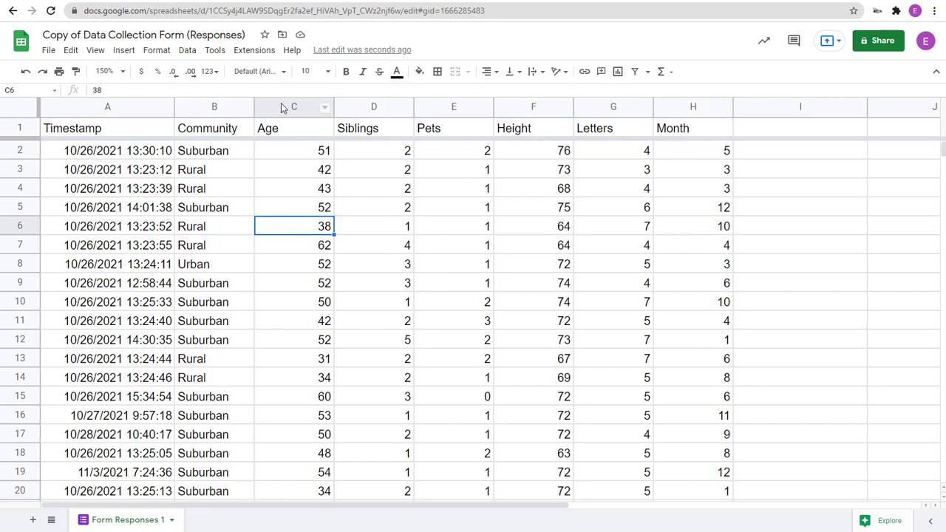
drag(281, 108, 369, 107)
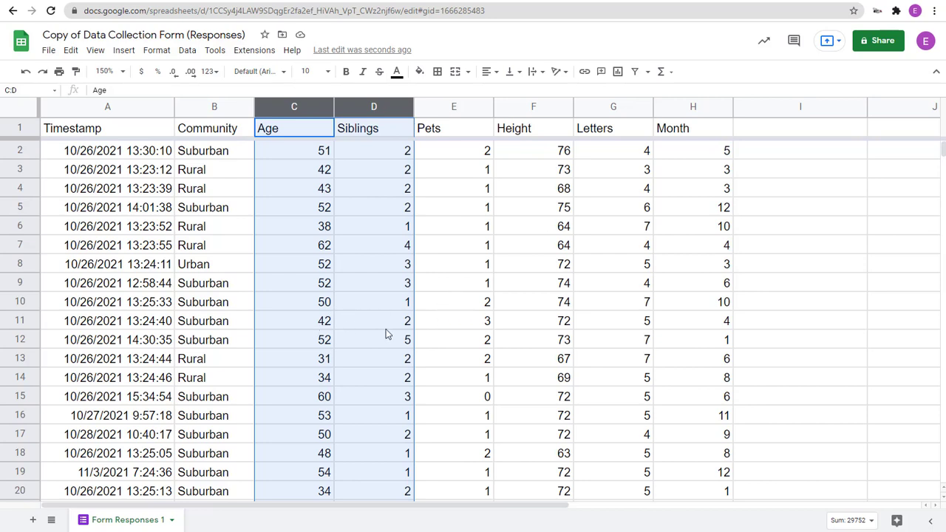
- Insert a chart of the Age and Siblings columns (C1:D712) and browse the chart types
click(125, 50)
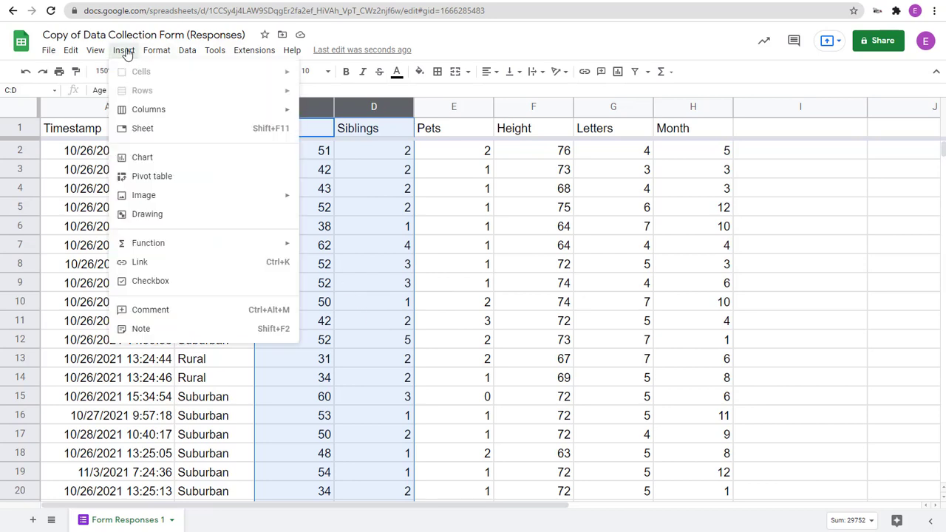
click(140, 160)
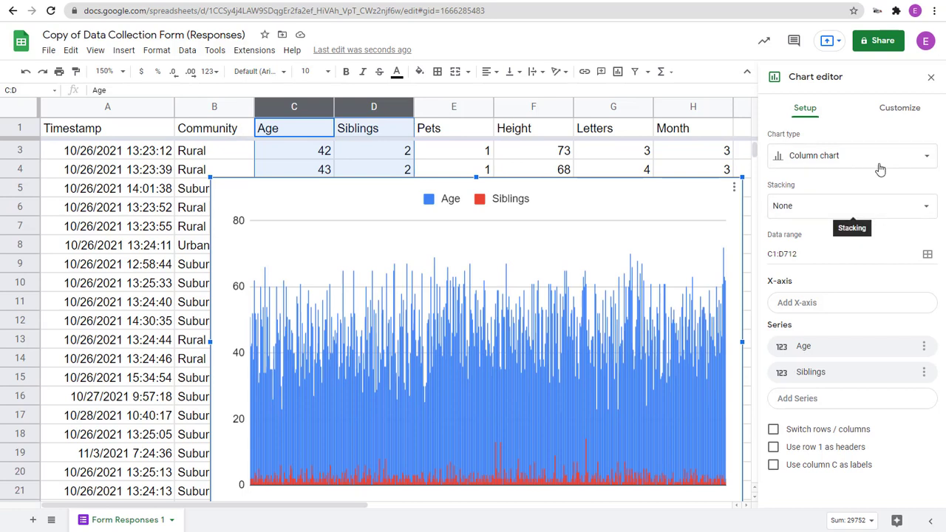
click(825, 162)
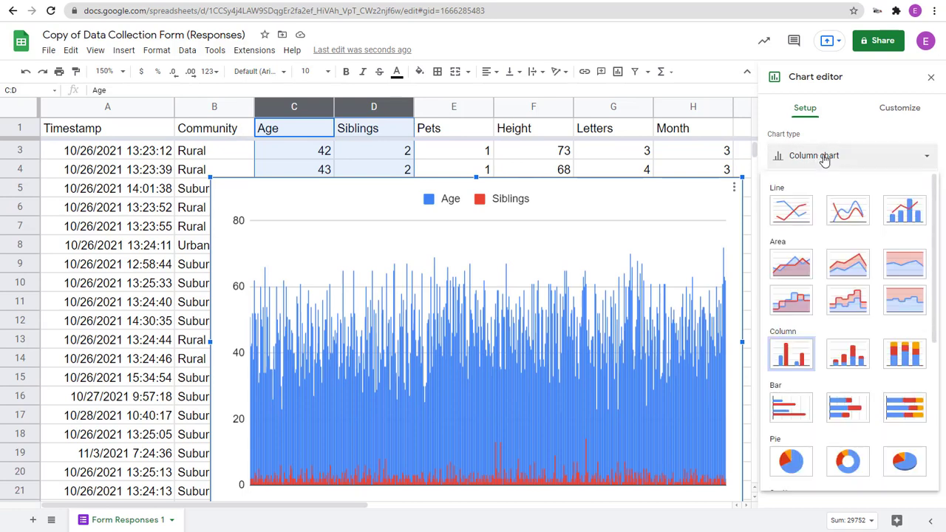
scroll(847, 236, down, 4)
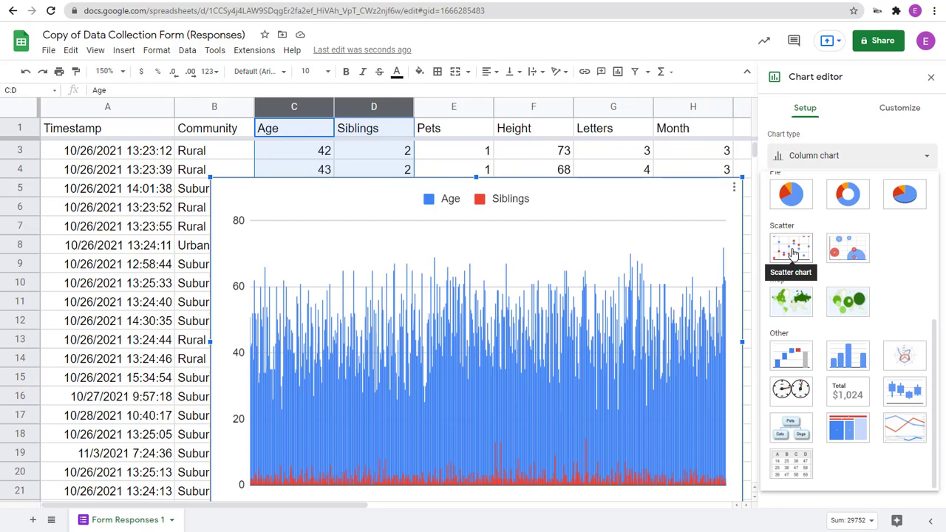
- Change the chart to a Scatter chart plotting Siblings against Age
click(793, 253)
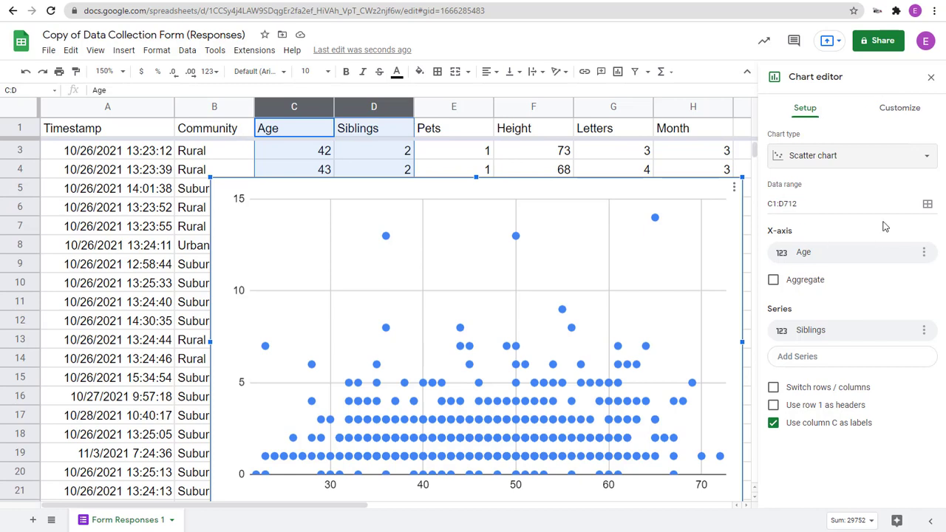
click(911, 111)
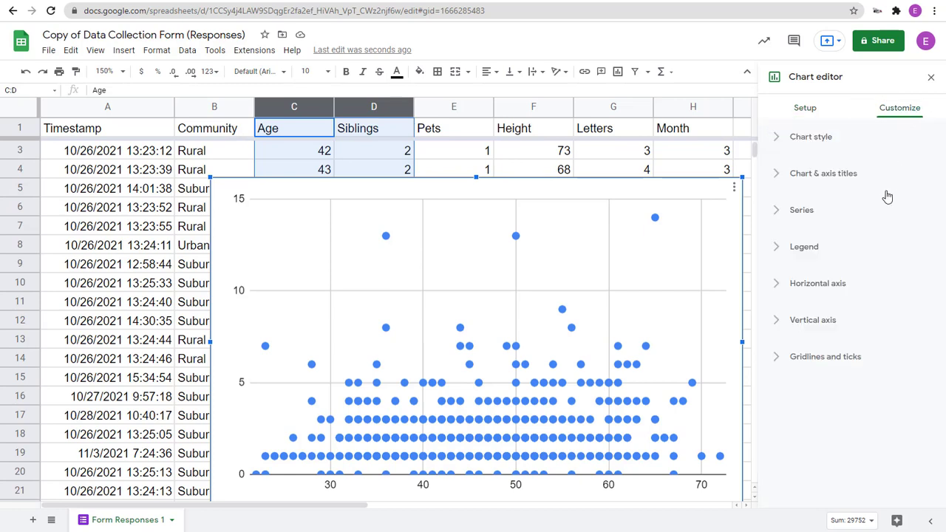
- Add a linear trendline to the scatter chart's series and close the chart editor
click(774, 214)
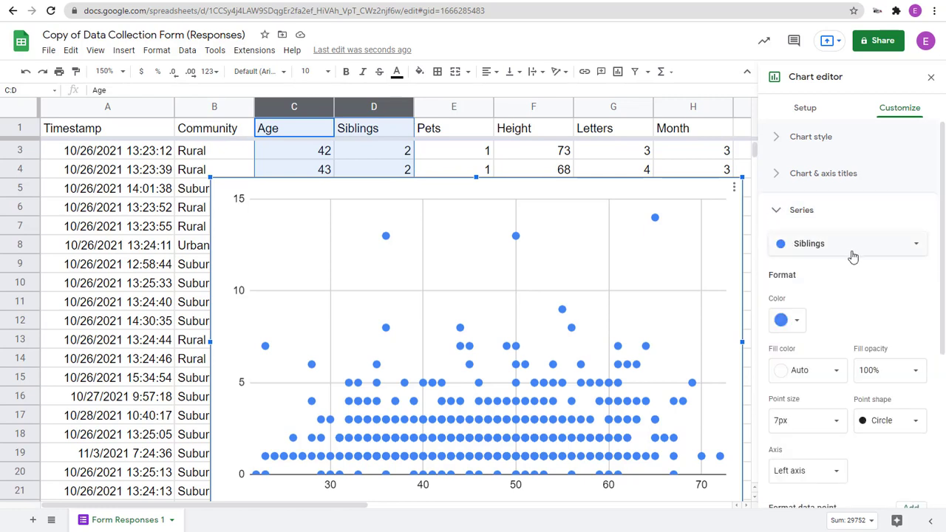
scroll(854, 255, down, 2)
scroll(853, 255, down, 1)
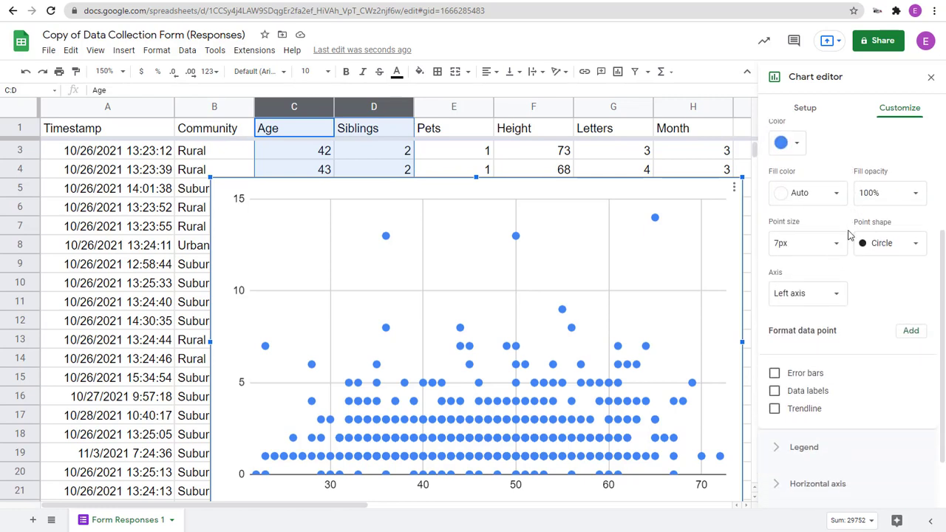
click(775, 410)
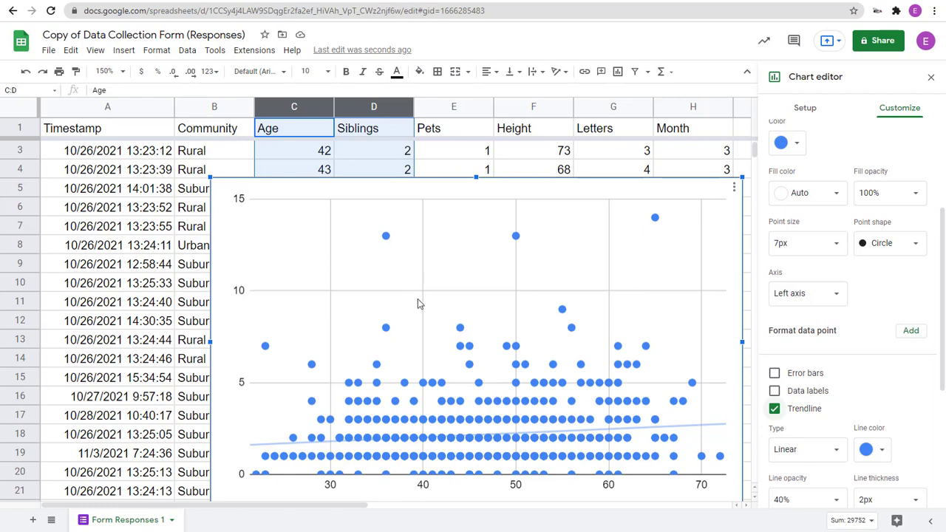
click(929, 78)
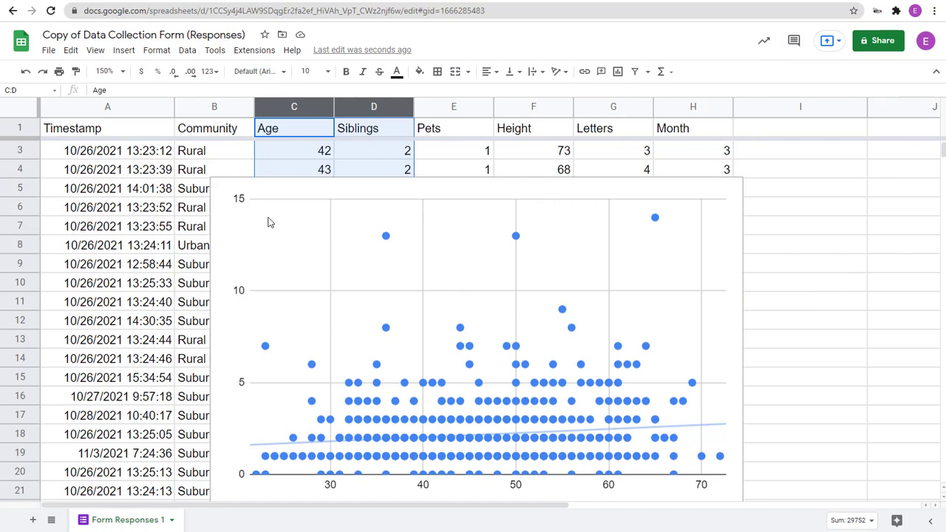
- Move the scatter chart to its own sheet, Chart1, via its options menu
click(466, 193)
drag(466, 194, 514, 167)
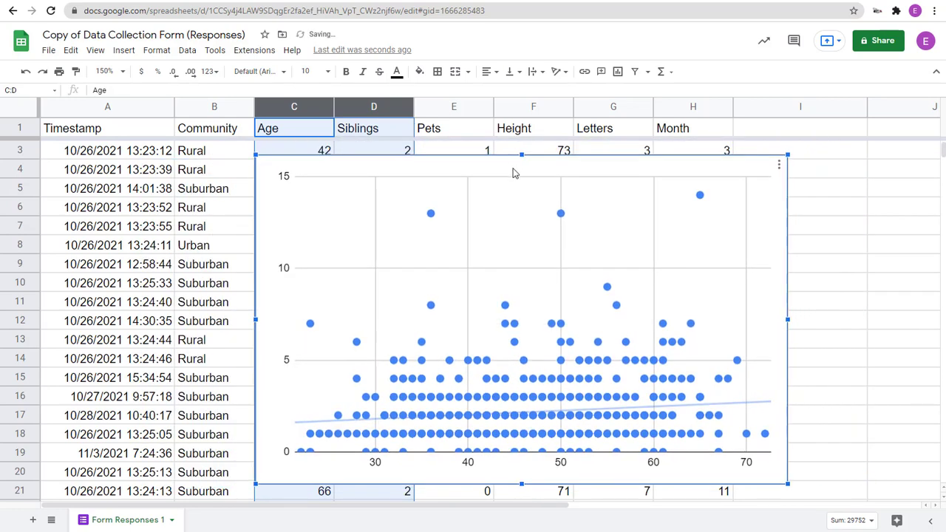
click(779, 167)
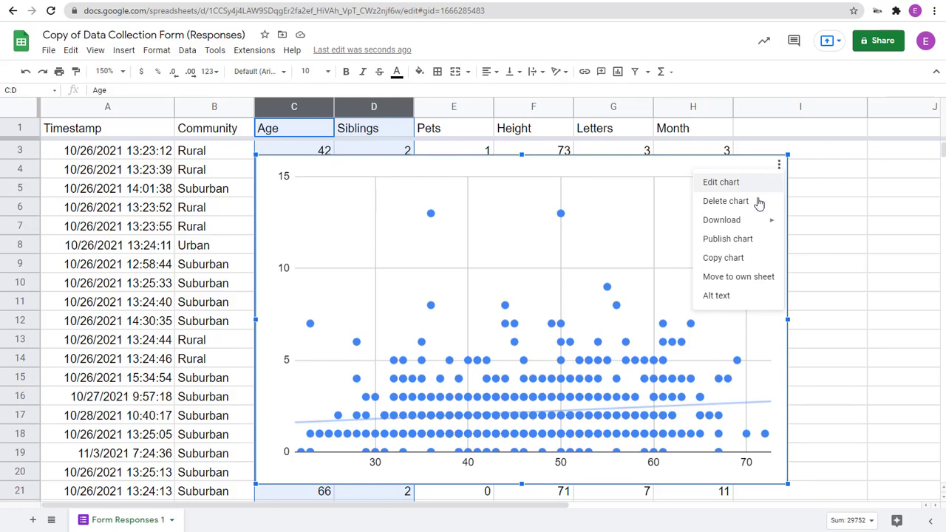
click(754, 281)
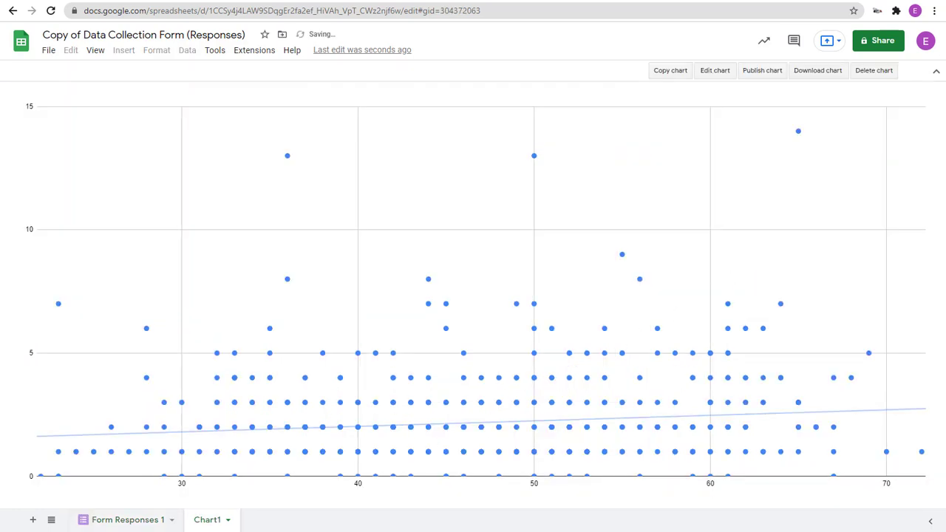
- Switch between the Chart1 and Form Responses 1 tabs, ending on the data sheet
click(122, 520)
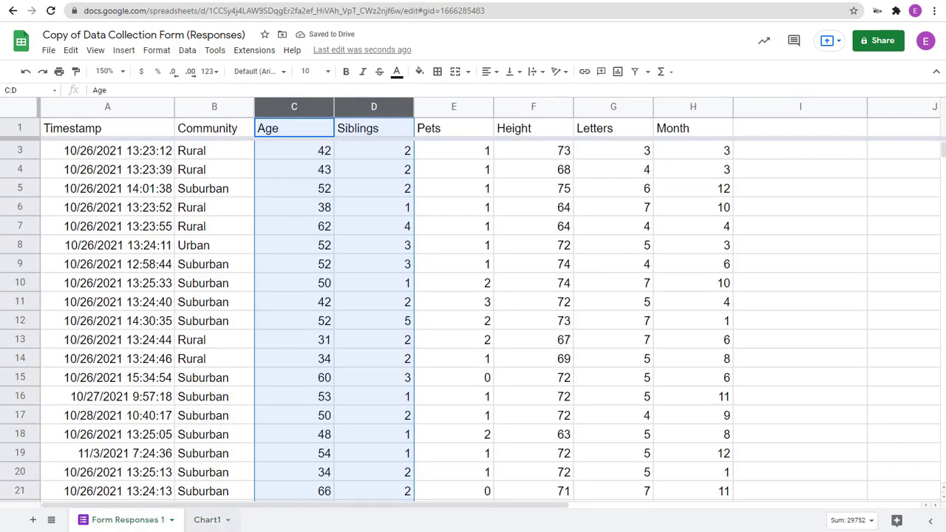
click(206, 521)
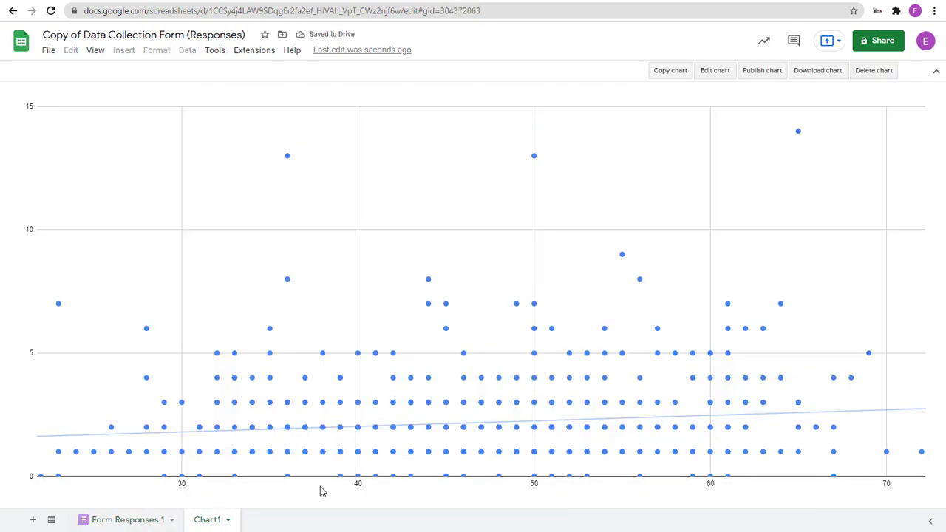
click(137, 521)
click(449, 402)
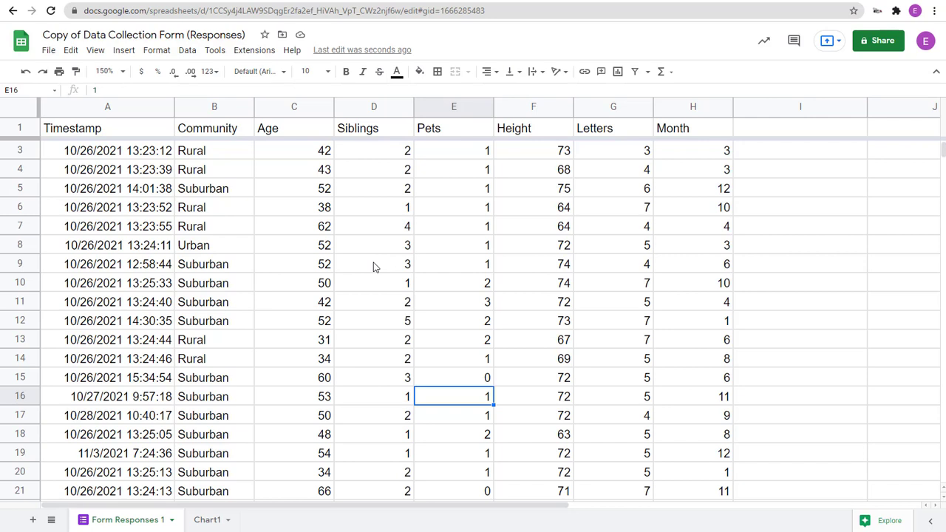
scroll(307, 211, up, 1)
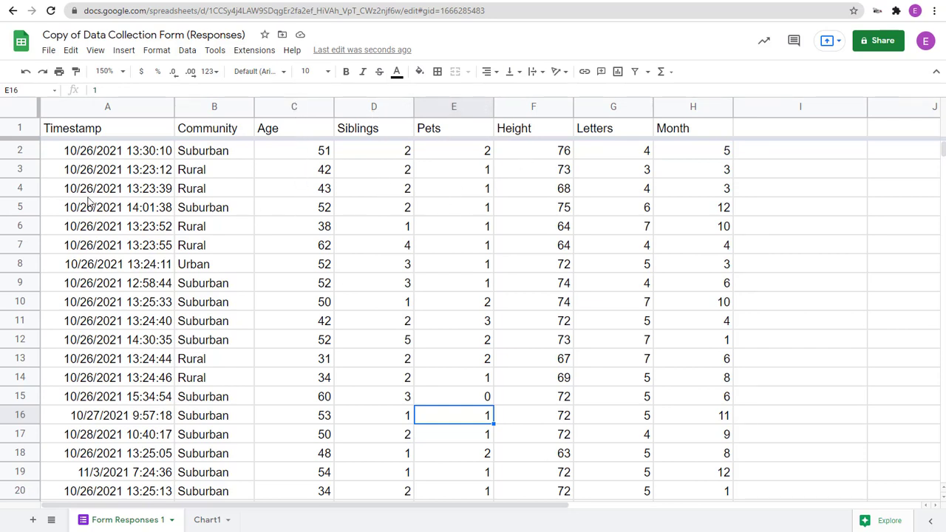
click(22, 150)
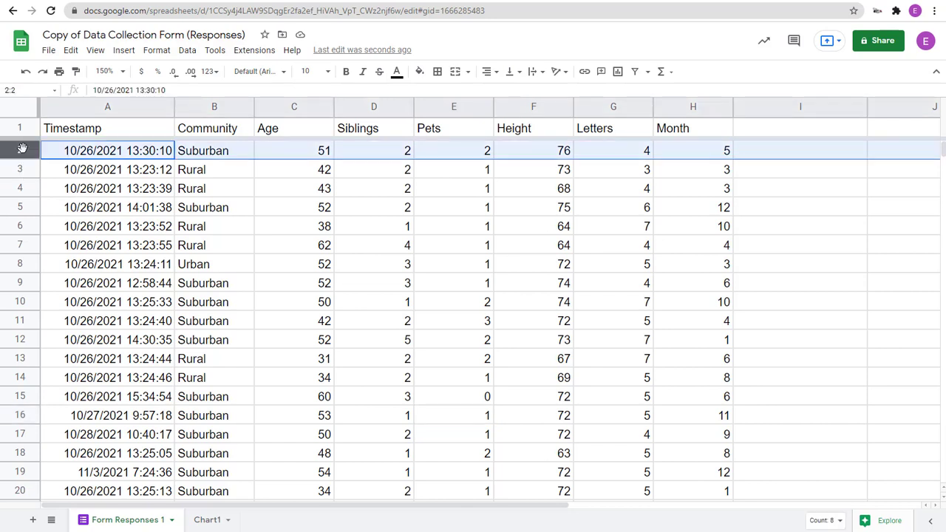
drag(23, 149, 19, 151)
right_click(21, 150)
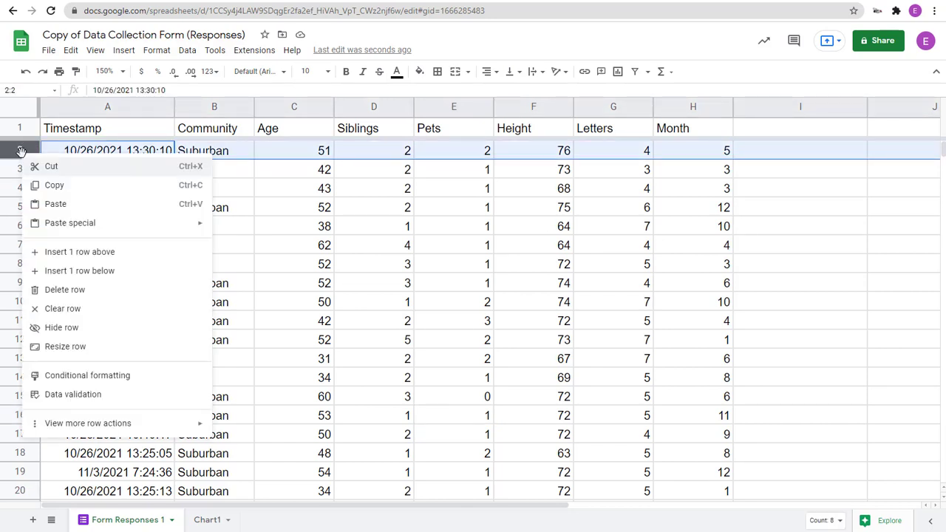
click(90, 255)
click(273, 265)
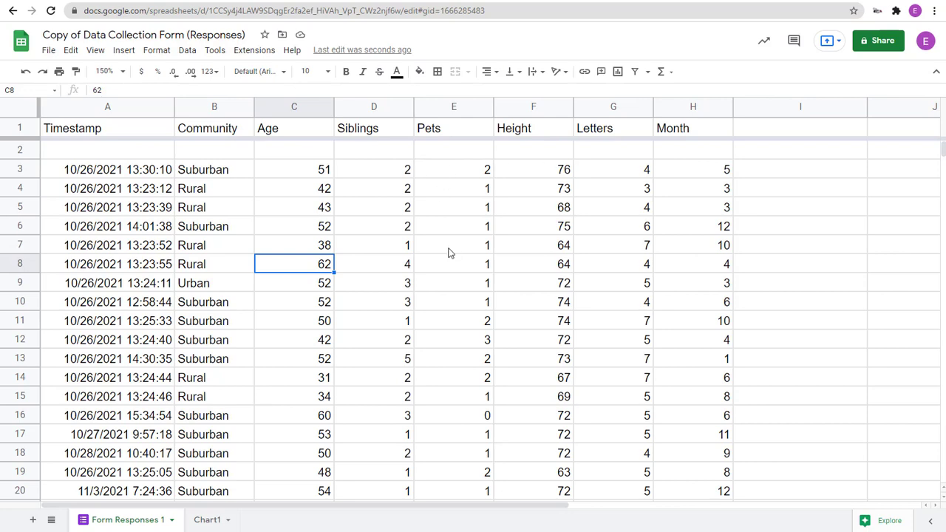
scroll(448, 252, down, 2)
scroll(448, 254, up, 2)
drag(36, 140, 34, 160)
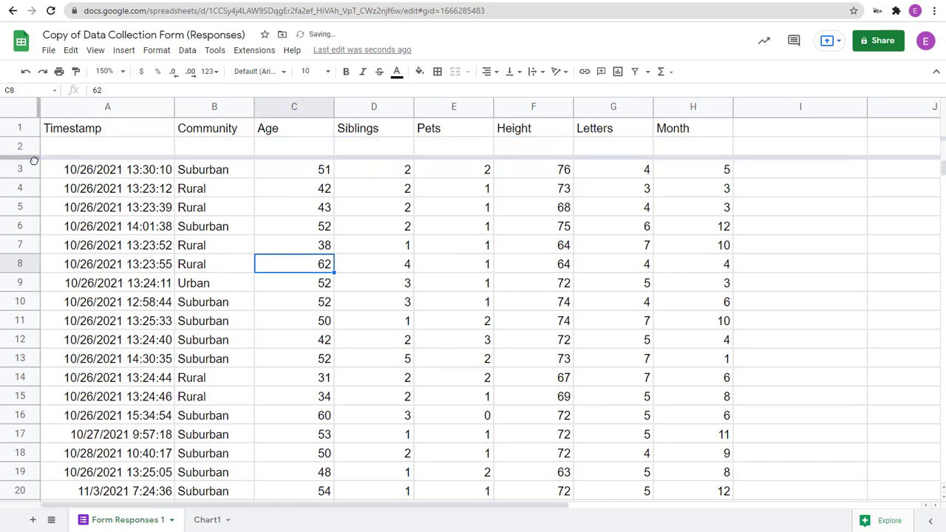
scroll(367, 272, down, 3)
scroll(368, 272, up, 2)
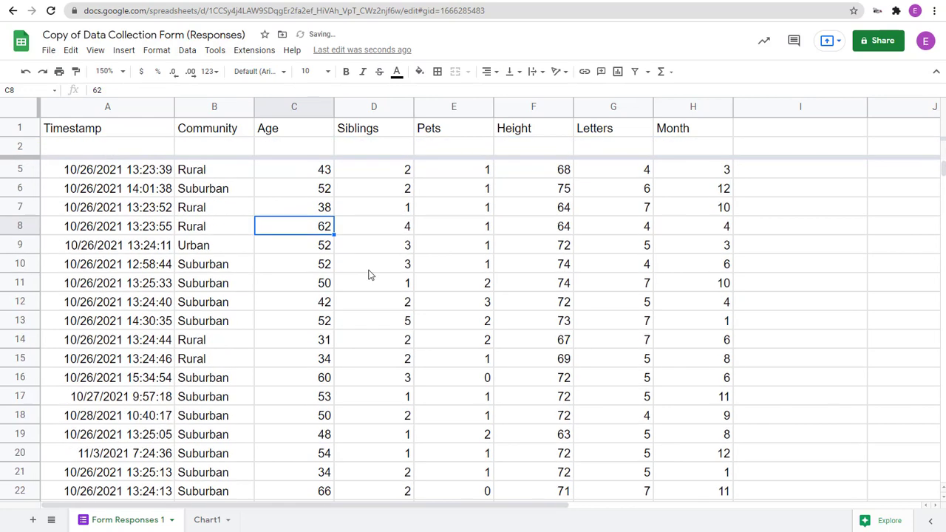
scroll(367, 273, down, 3)
scroll(367, 272, up, 4)
scroll(368, 273, down, 3)
scroll(368, 274, up, 3)
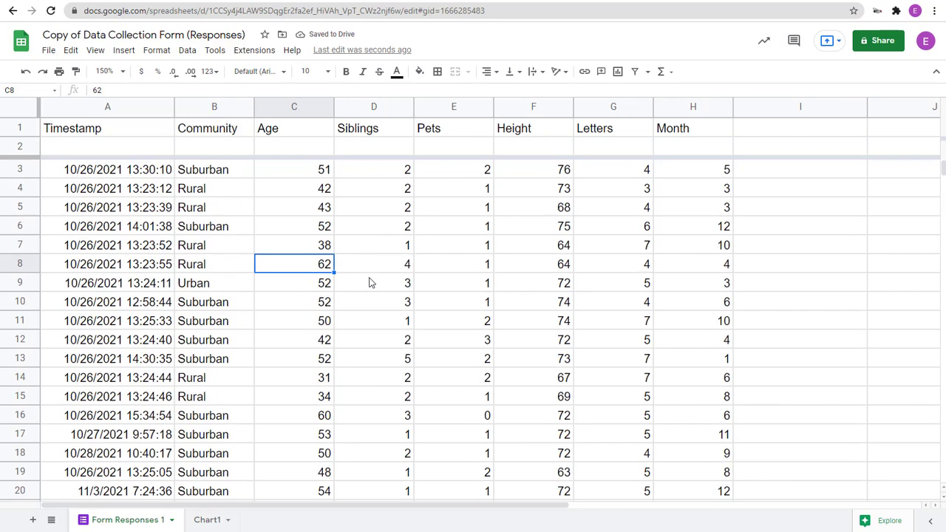
- Enter the label 'Averages' in cell A2, then return to C2 for the first average
click(130, 152)
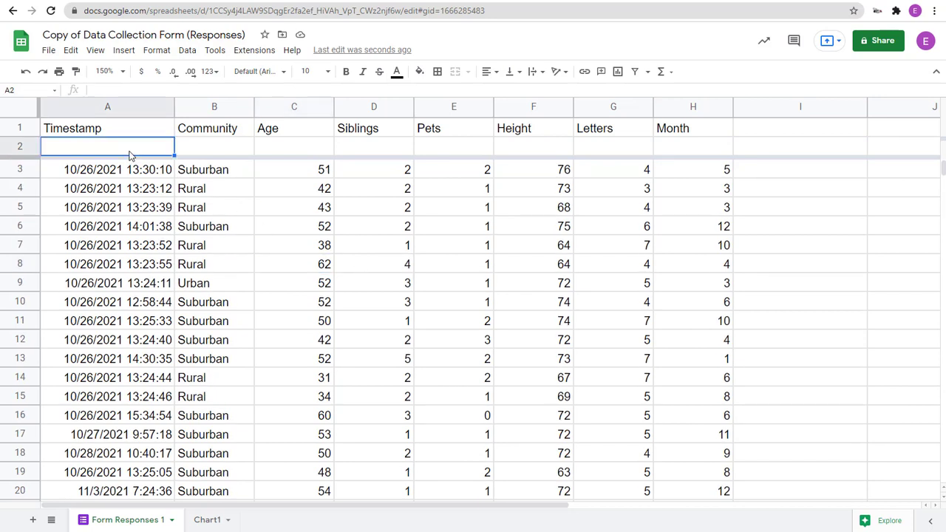
text(Averages)
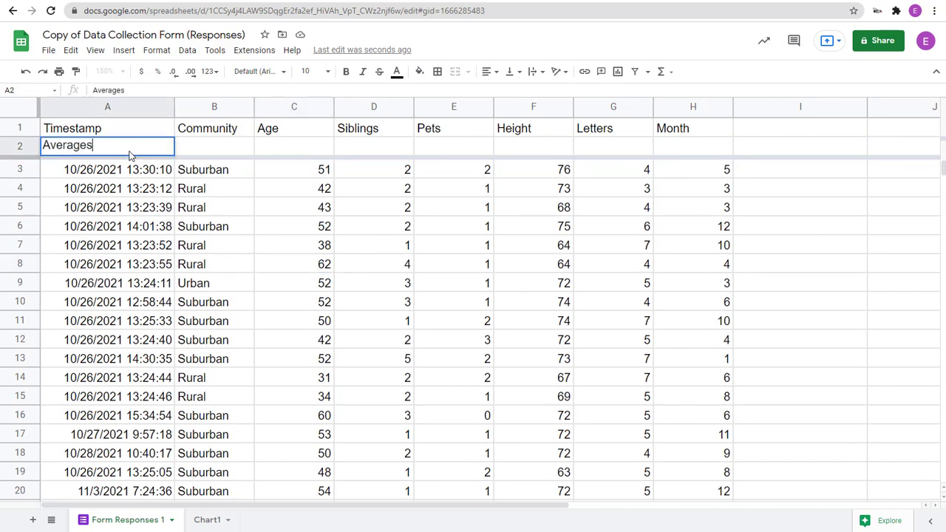
click(266, 148)
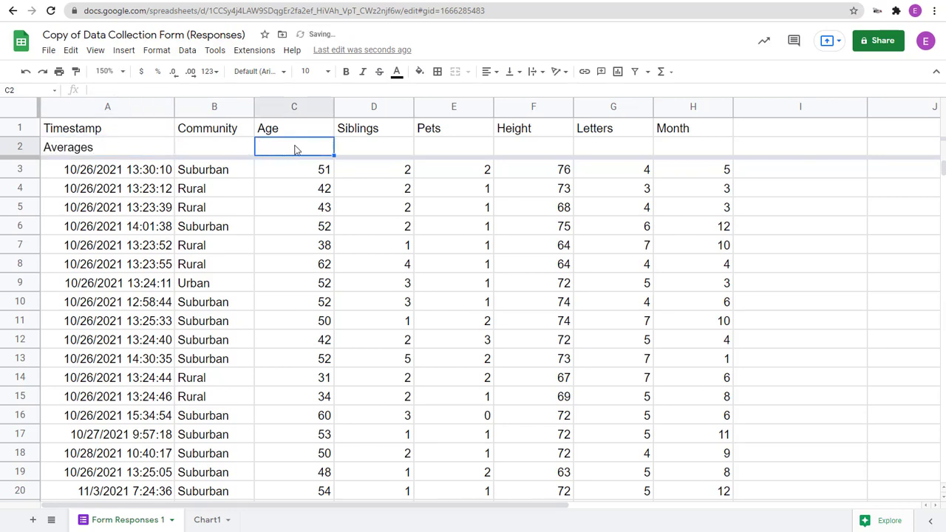
click(360, 150)
click(428, 151)
click(512, 146)
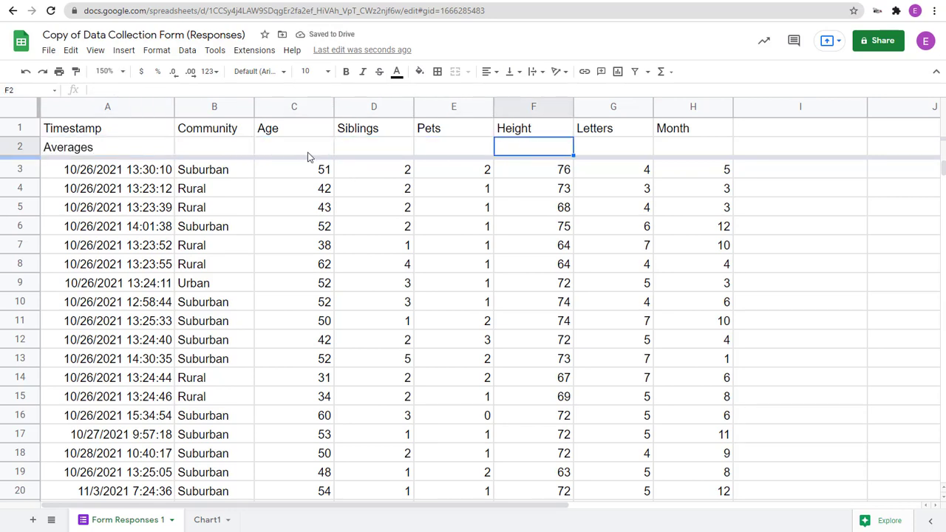
click(285, 150)
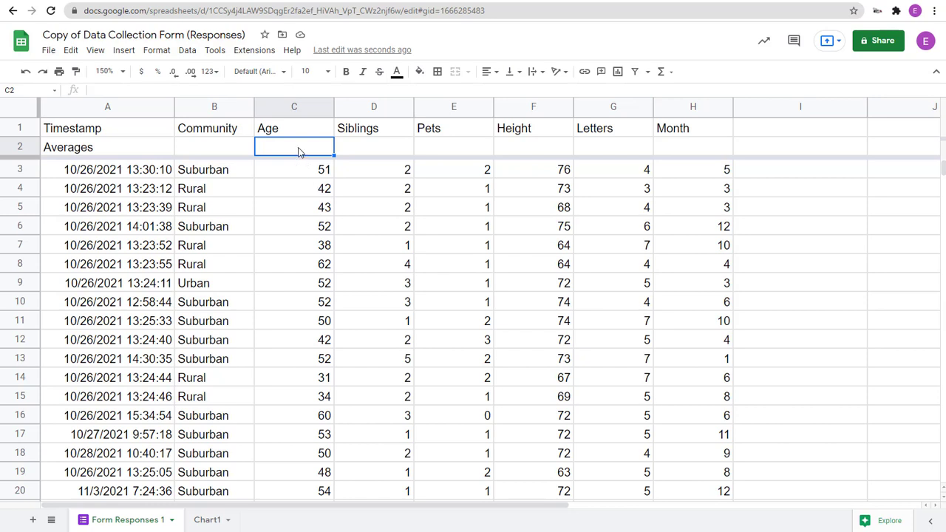
- Start an AVERAGE formula in C2 from the 'aver' suggestion and expand its help details
text(=)
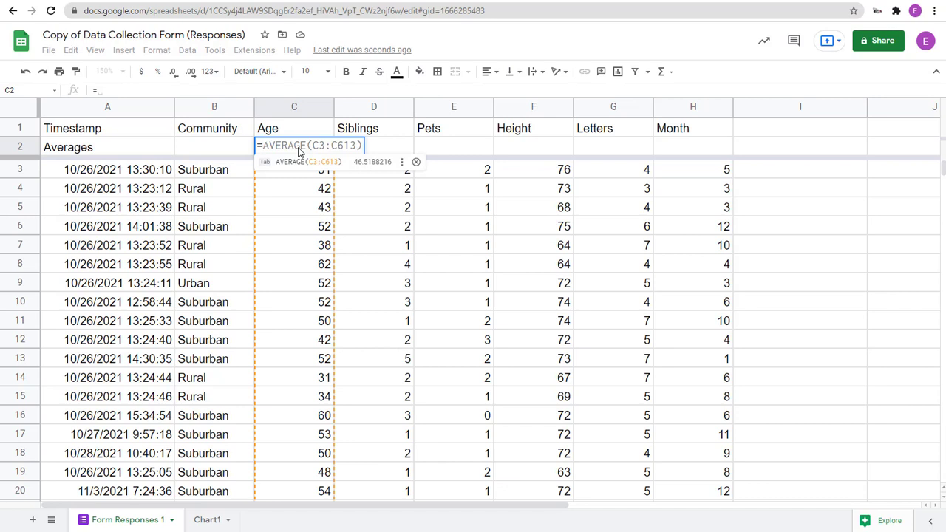
text(aver)
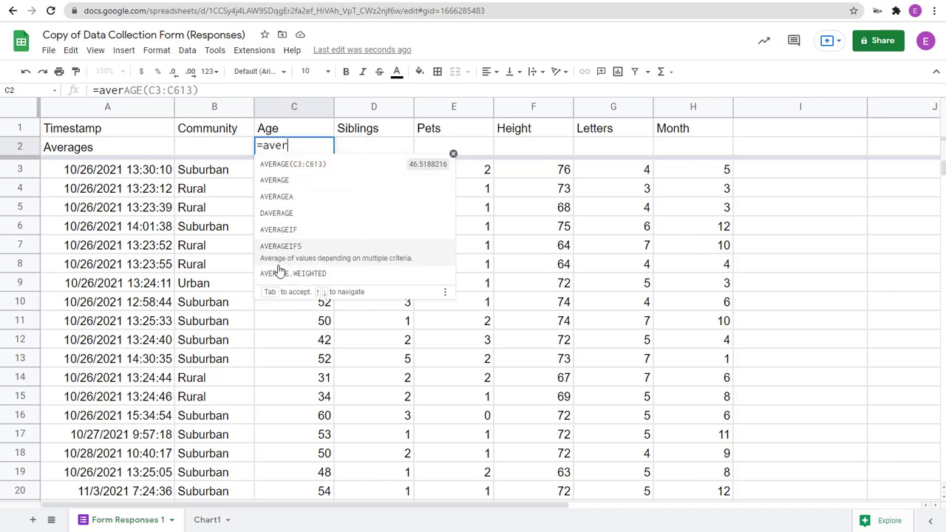
click(286, 189)
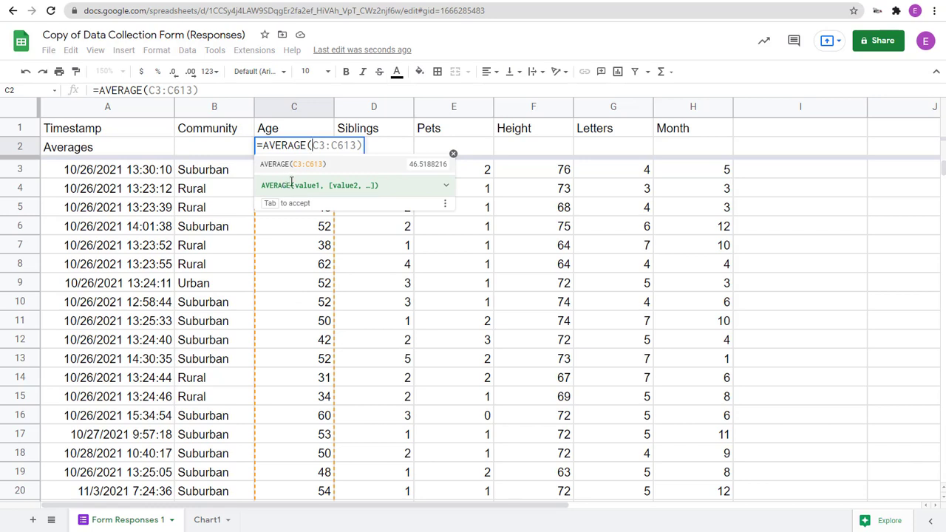
click(446, 185)
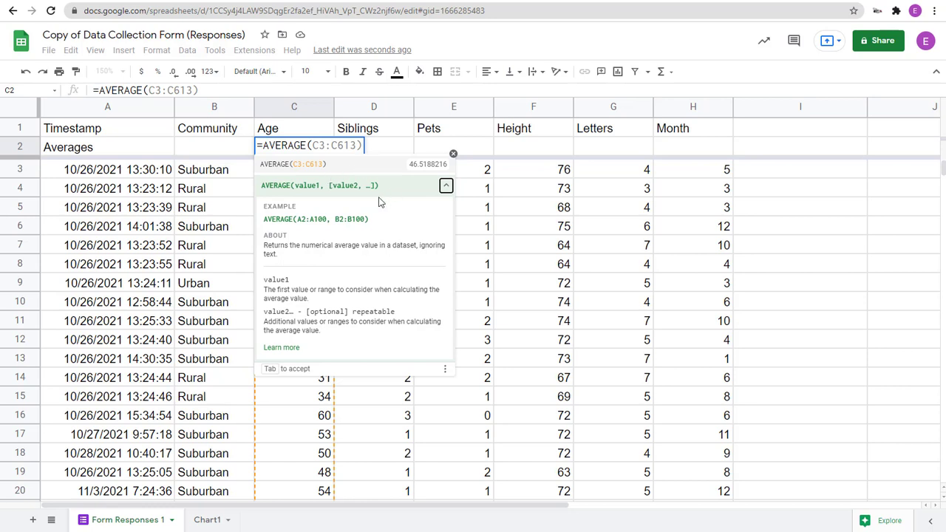
- Change C2's range to C3:C and commit =AVERAGE(C3:C), showing 46.5188216
click(320, 146)
click(320, 146)
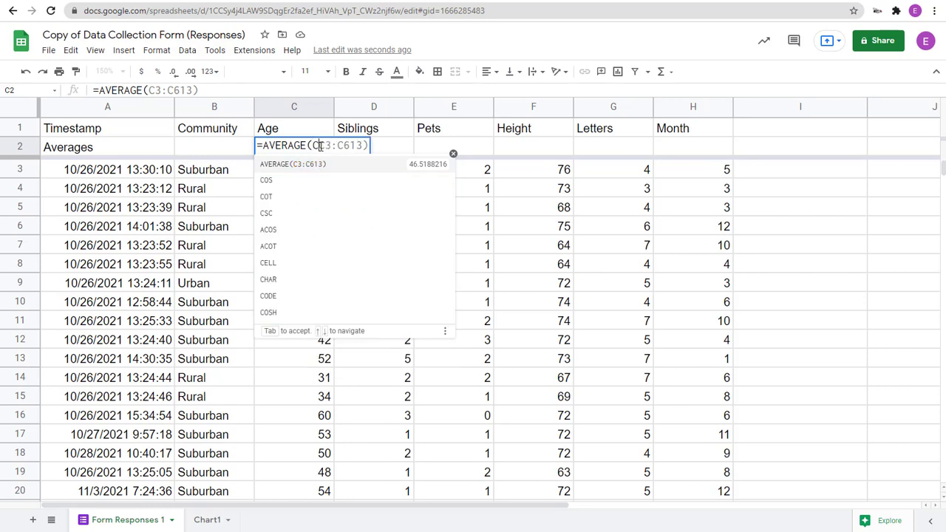
click(320, 145)
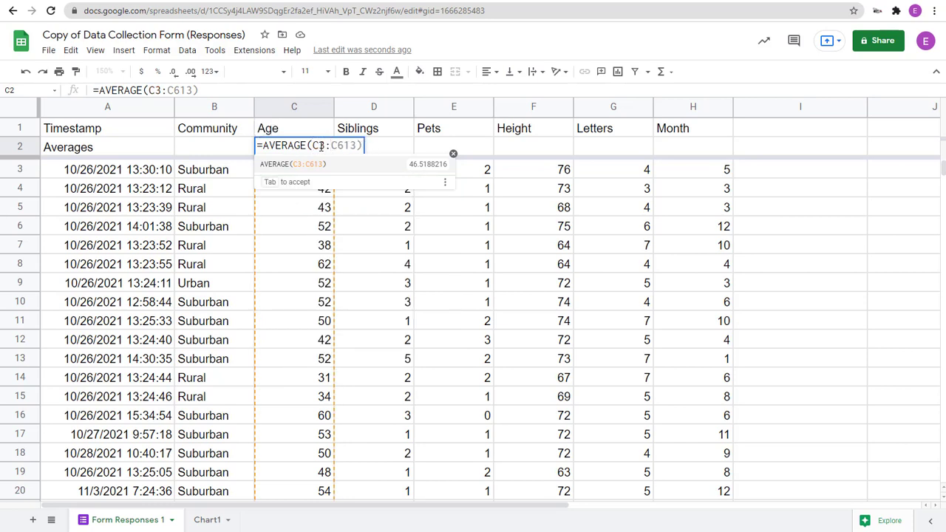
text(CC)
key(ctrl+z)
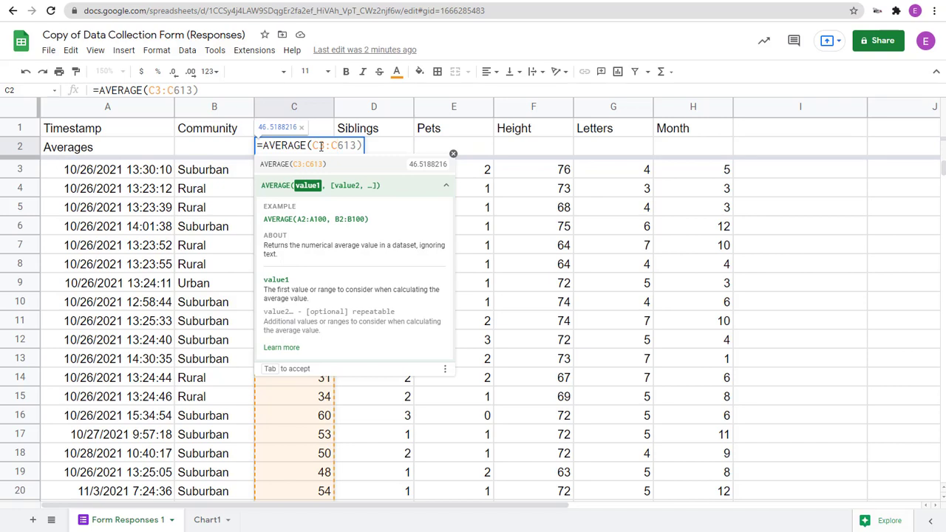
key(BackSpace)
key(BackSpace)
key(BackSpace)
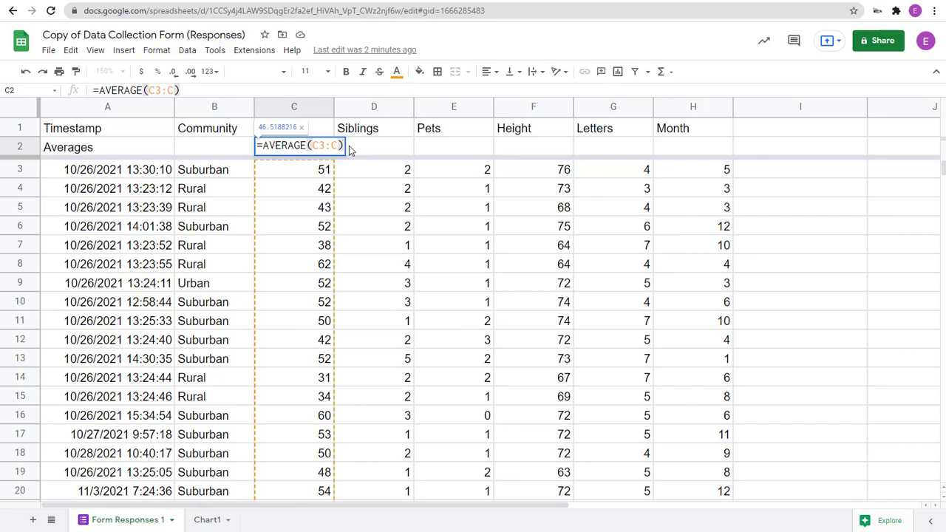
key(Return)
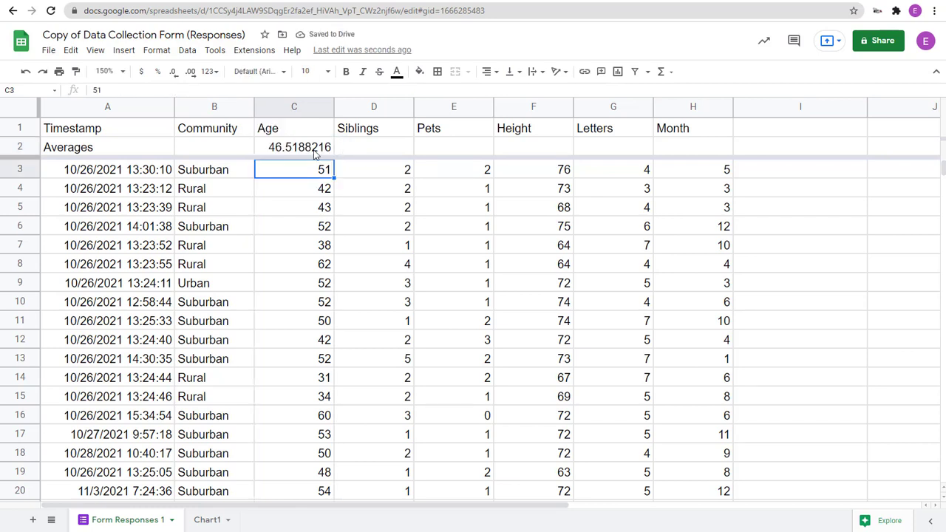
- Reduce C2's decimal places five times so the Age average shows 46.5
click(316, 151)
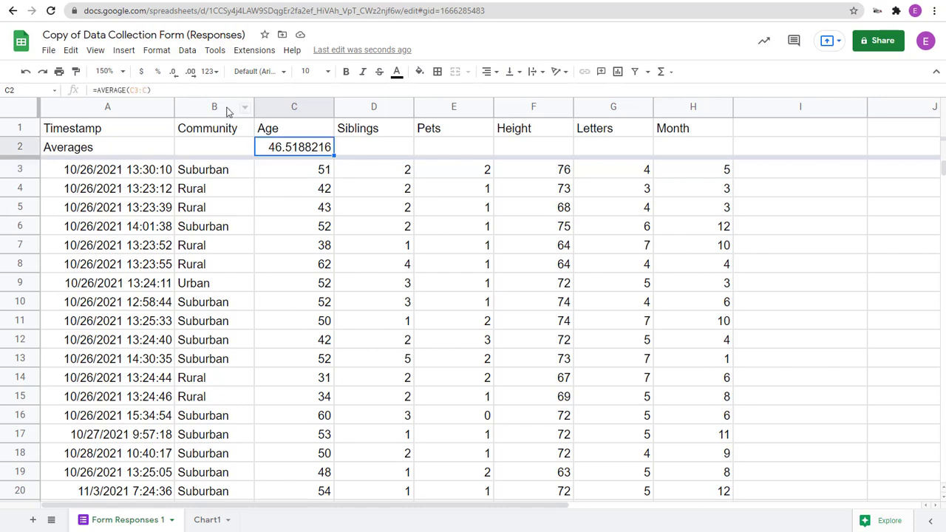
click(175, 75)
click(175, 75)
click(174, 75)
click(175, 75)
click(174, 74)
click(175, 74)
- Review the other row 2 cells still needing averages, then reselect C2
click(376, 150)
click(473, 151)
click(550, 150)
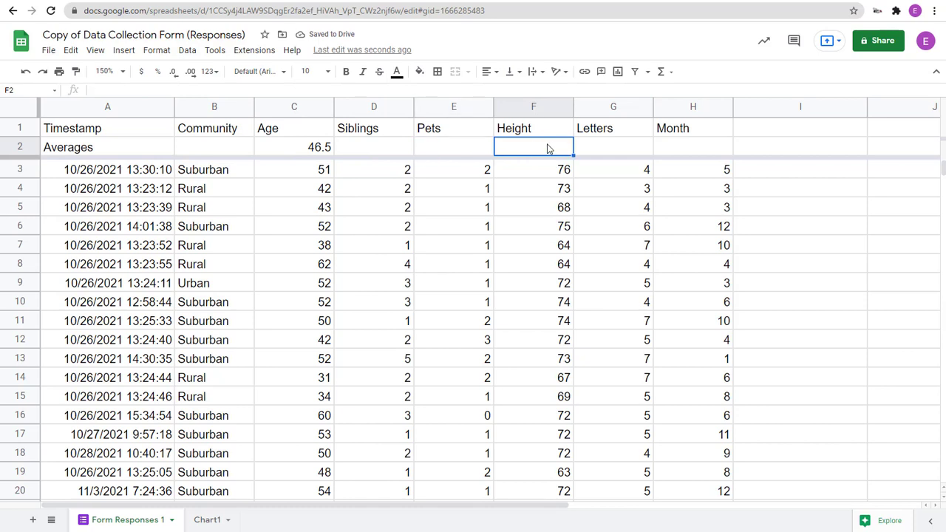
click(607, 148)
click(661, 148)
click(411, 151)
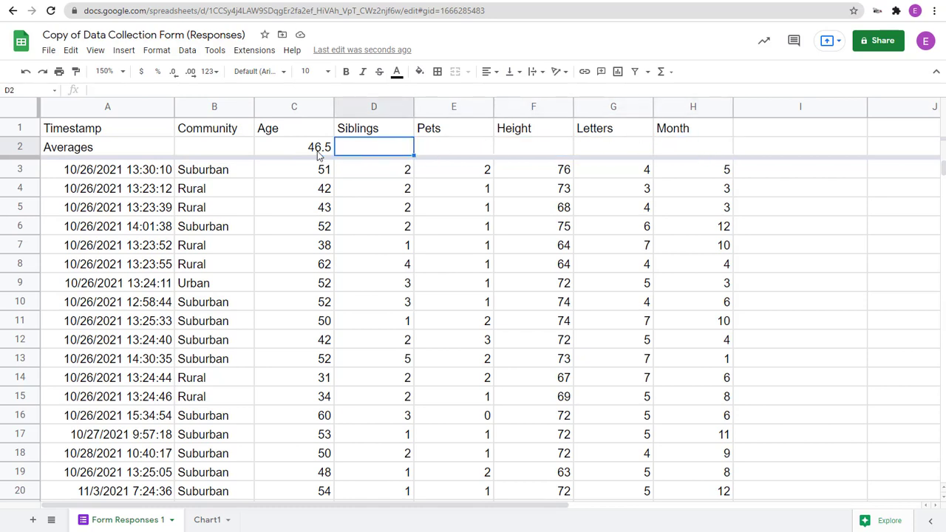
click(288, 153)
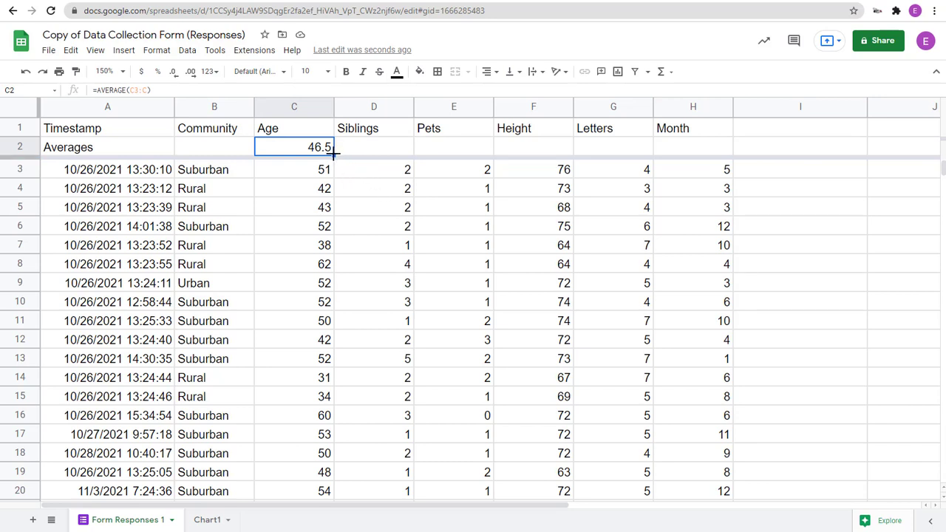
- Fill C2's average across to H2: Siblings 2.2, Pets 1.7, Height 66.2, Letters 5.8, Month 6.6
drag(334, 152, 693, 151)
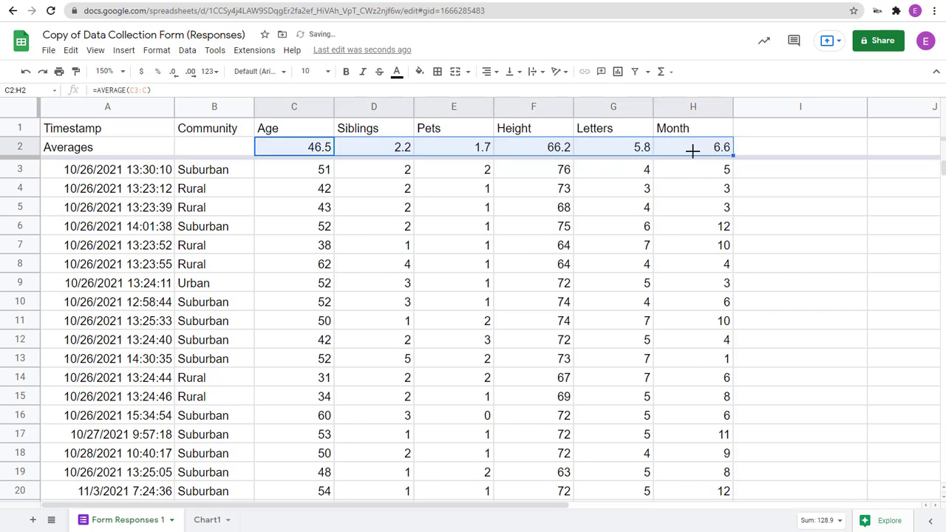
click(370, 150)
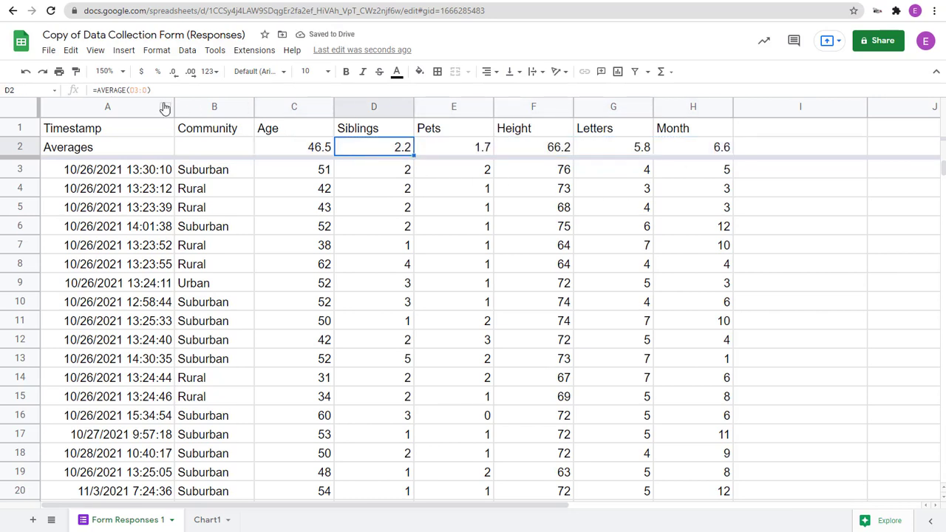
click(459, 151)
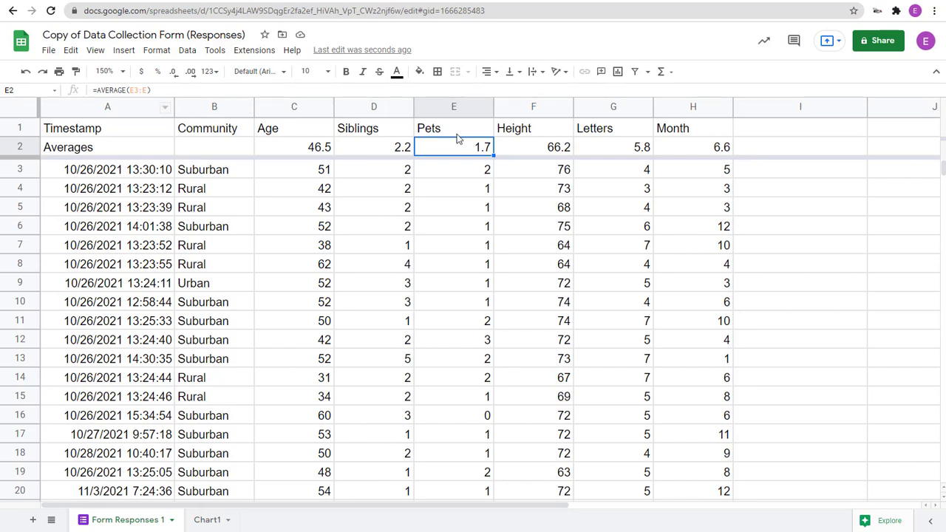
click(552, 150)
click(631, 150)
click(704, 150)
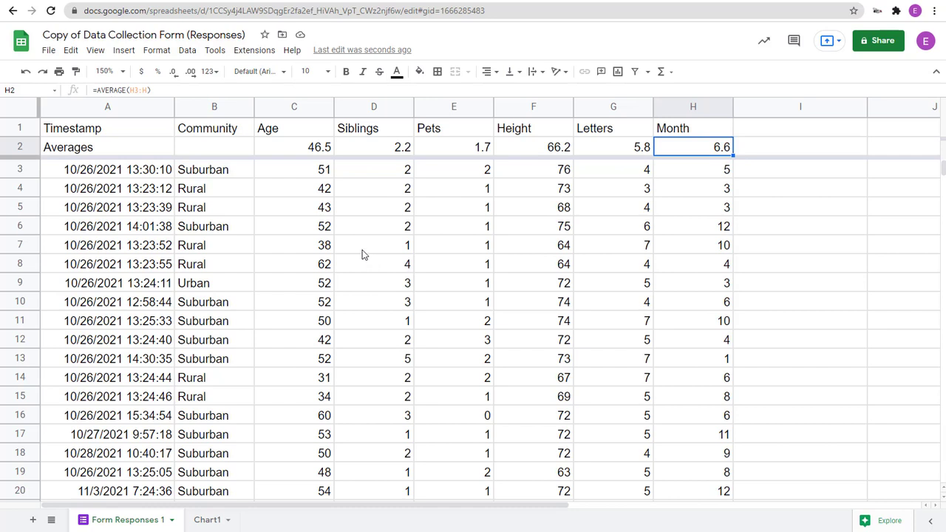
click(292, 50)
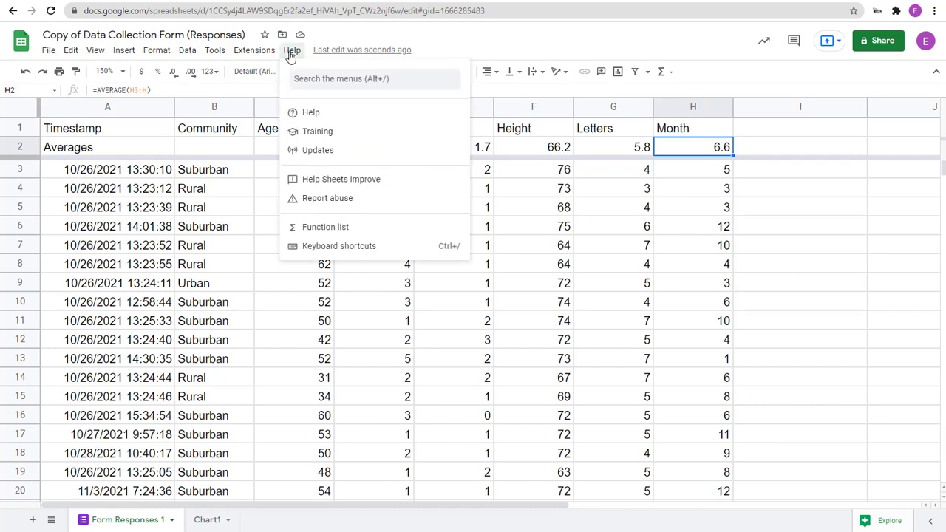
click(325, 233)
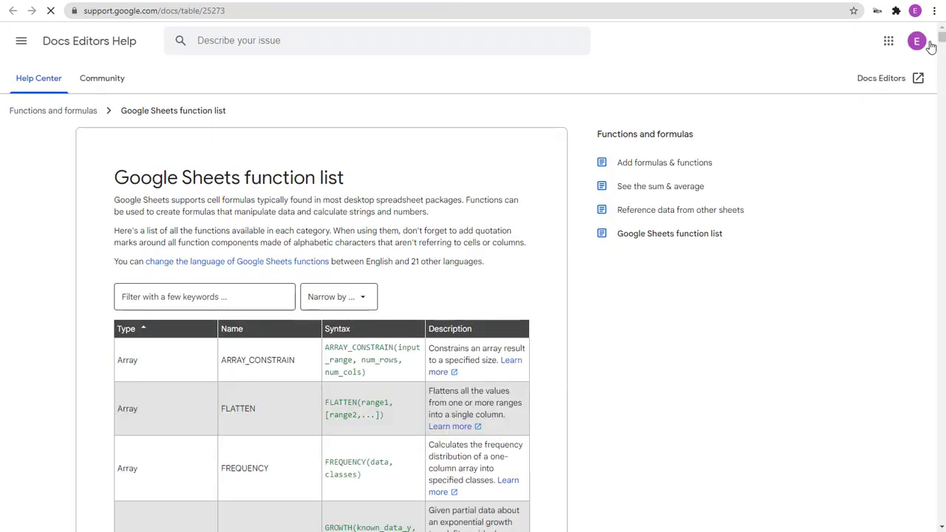
drag(942, 37, 904, 473)
click(321, 3)
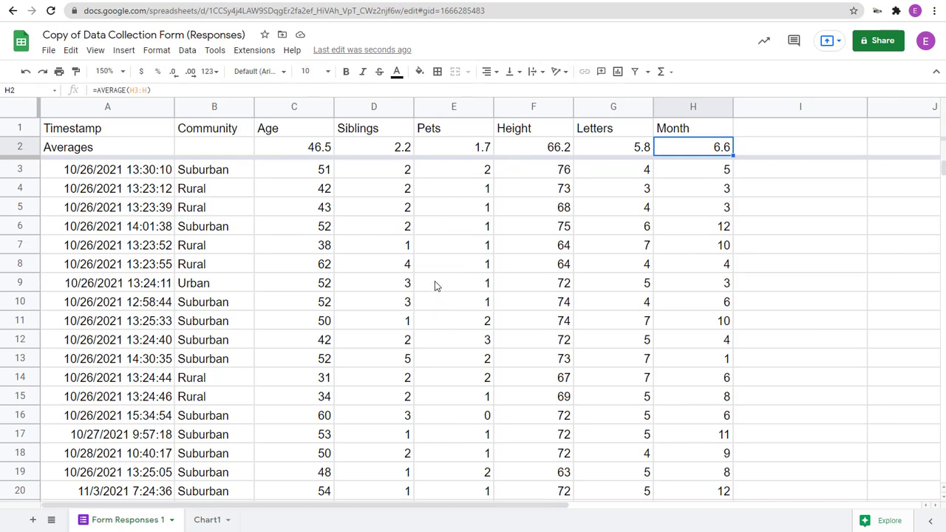
- Inspect sample Siblings and community entries, then check E2's =AVERAGE(E3:E) showing 1.7
click(361, 253)
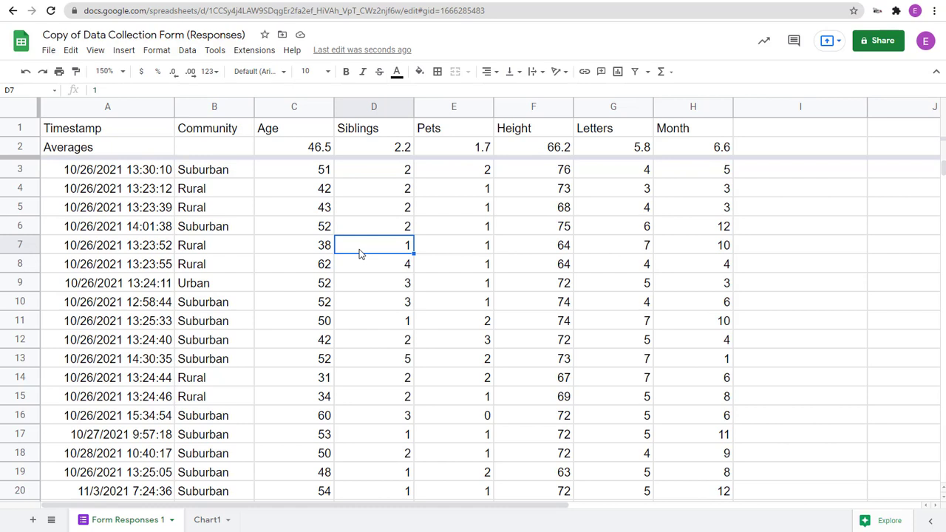
click(236, 251)
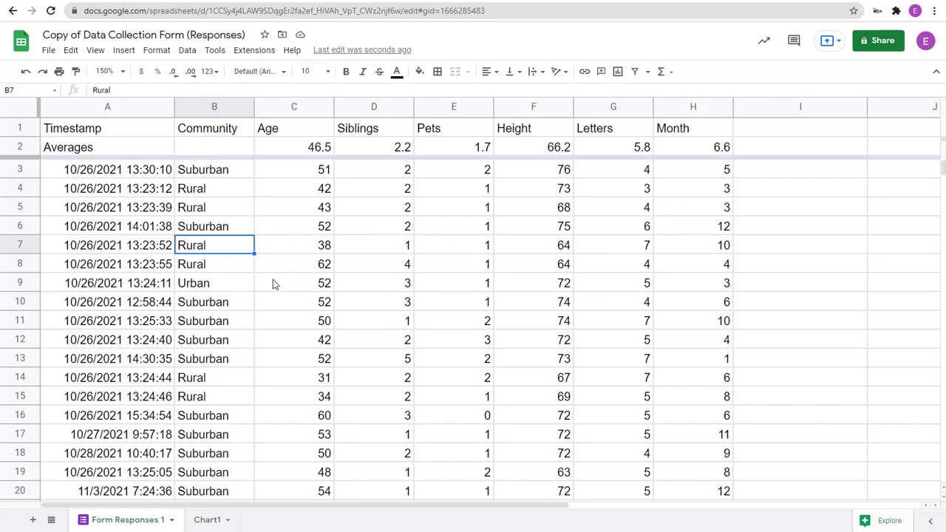
click(232, 306)
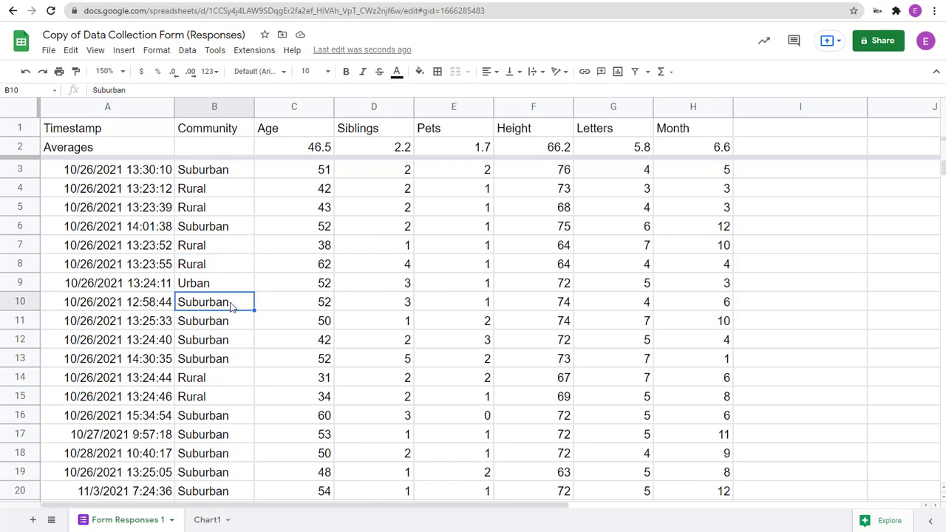
click(228, 289)
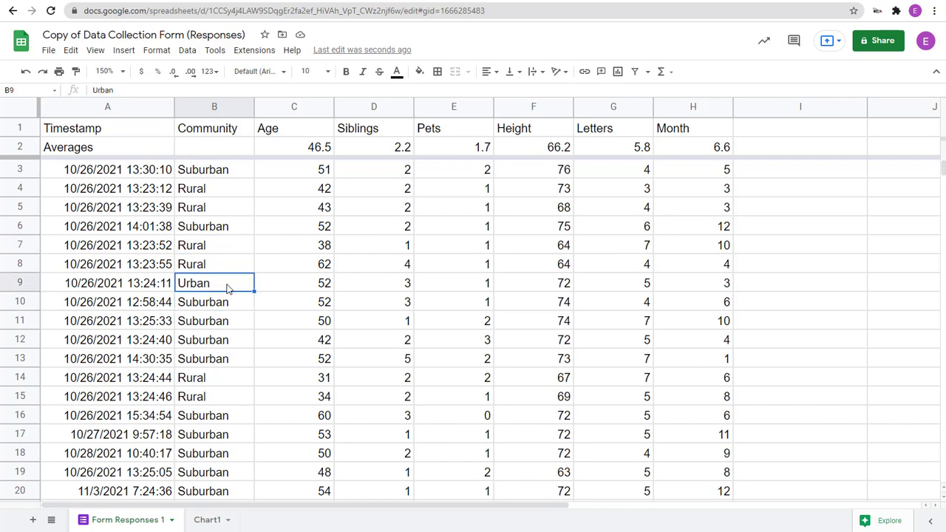
click(465, 151)
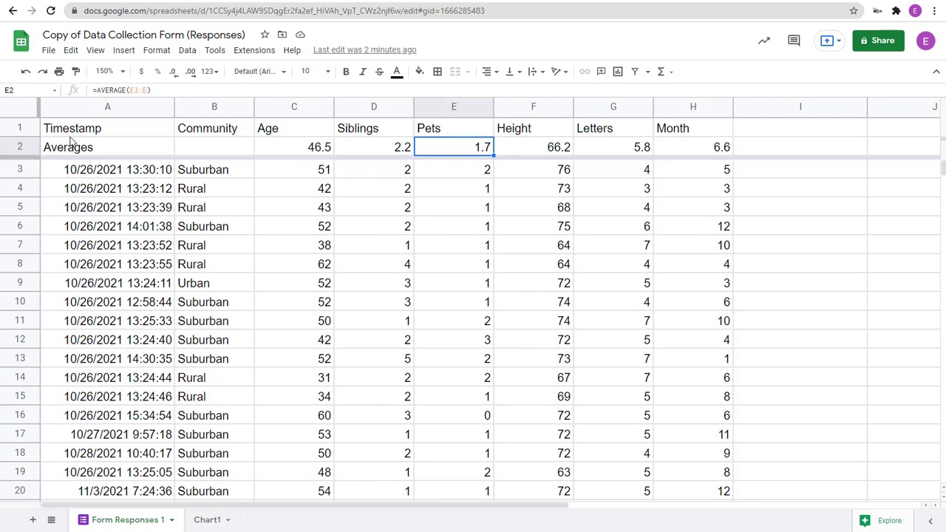
- Build a pivot table from all Form Responses 1 data (1:713) on new sheet Pivot Table 4
click(22, 109)
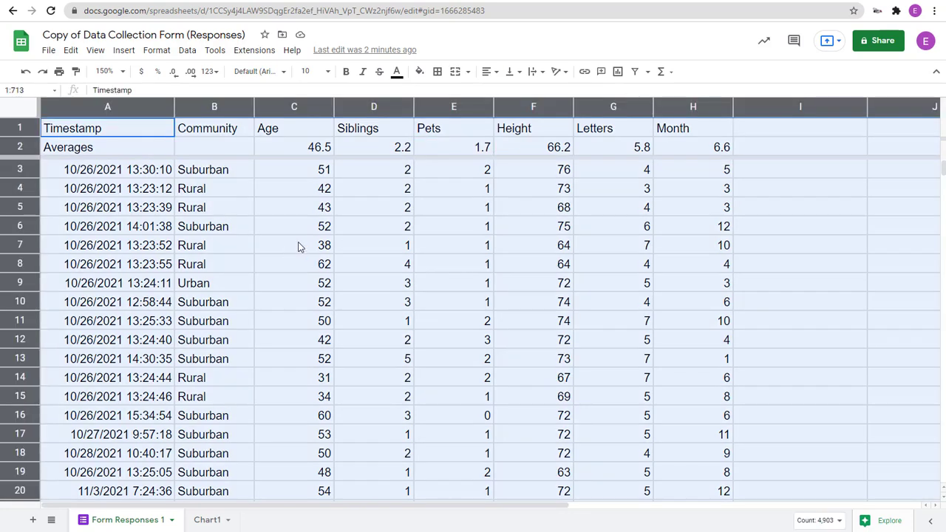
click(185, 53)
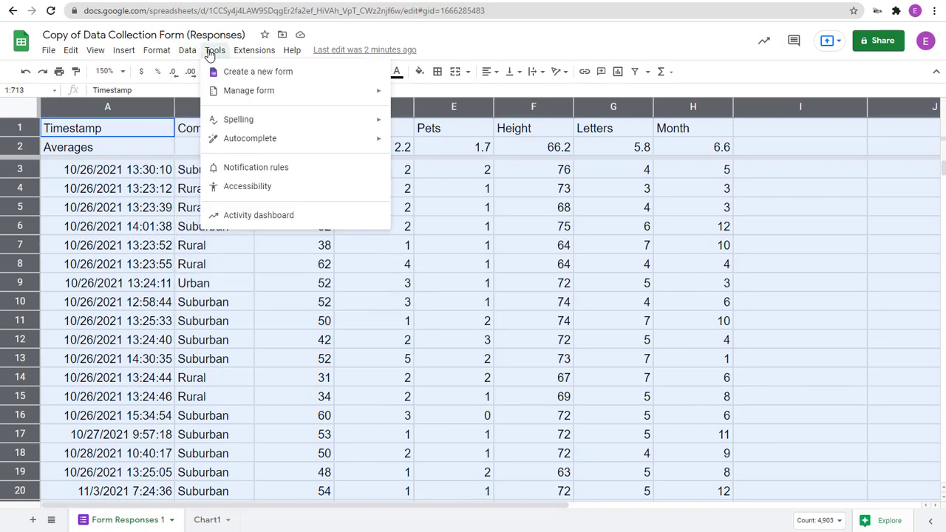
mouse_move(127, 58)
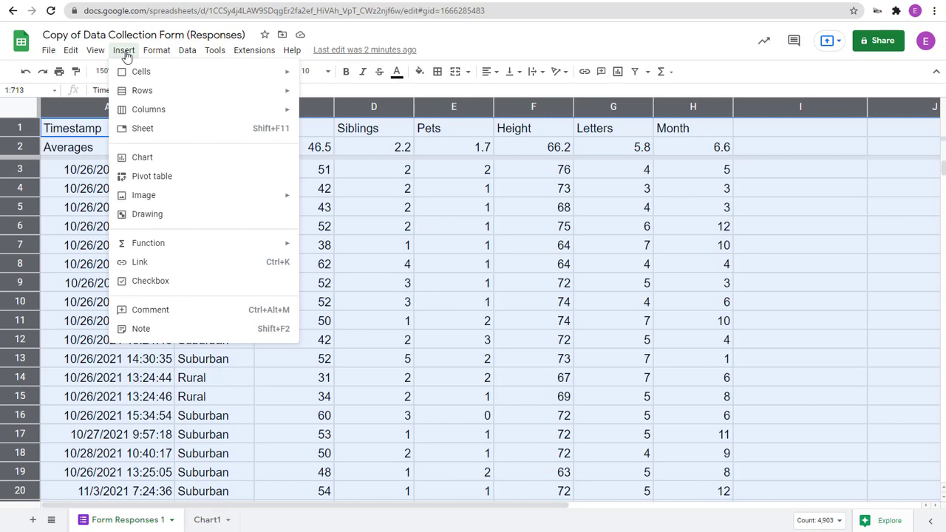
click(154, 178)
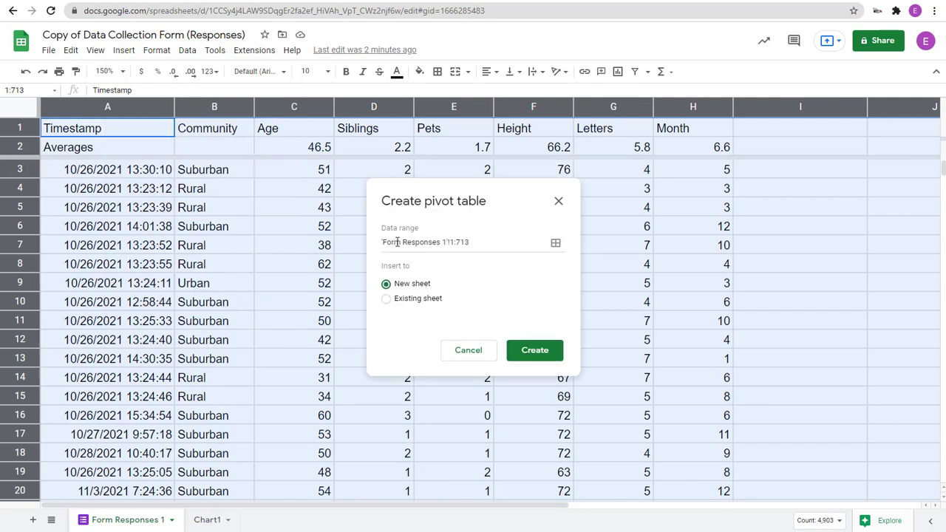
click(536, 353)
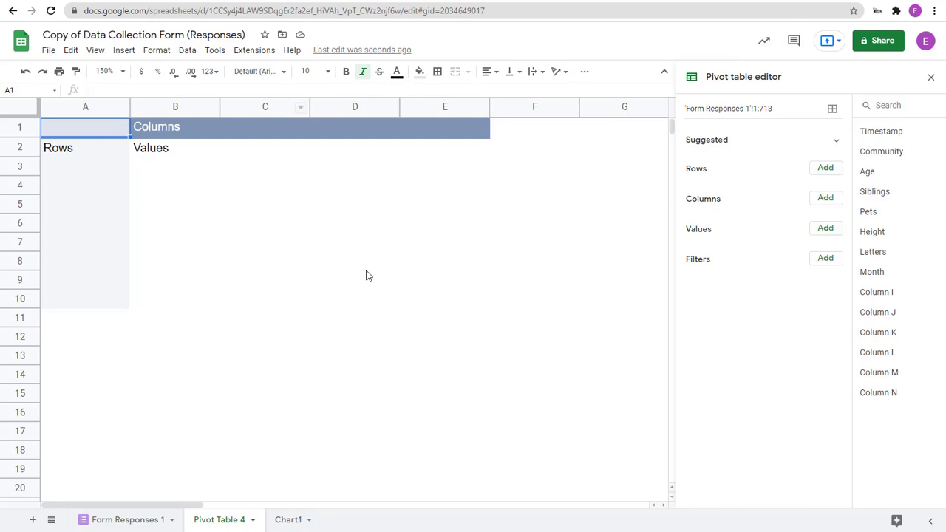
- Add Community as pivot rows and SUM of Pets as values (Rural 458, Suburban 480, Urban 109)
click(823, 170)
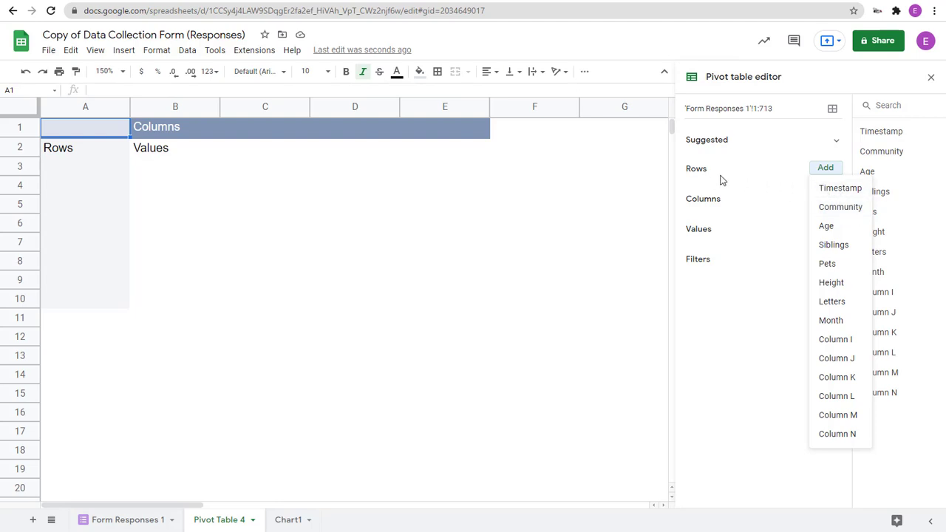
click(838, 209)
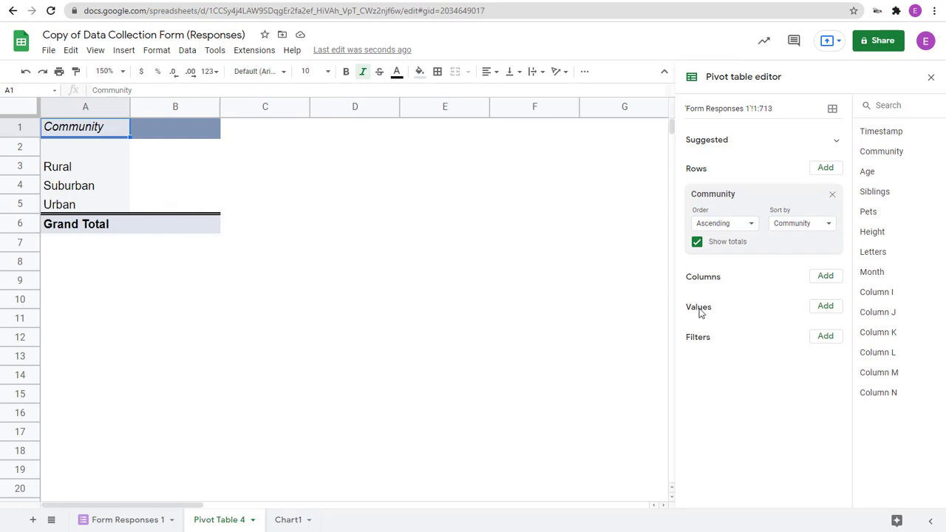
click(826, 306)
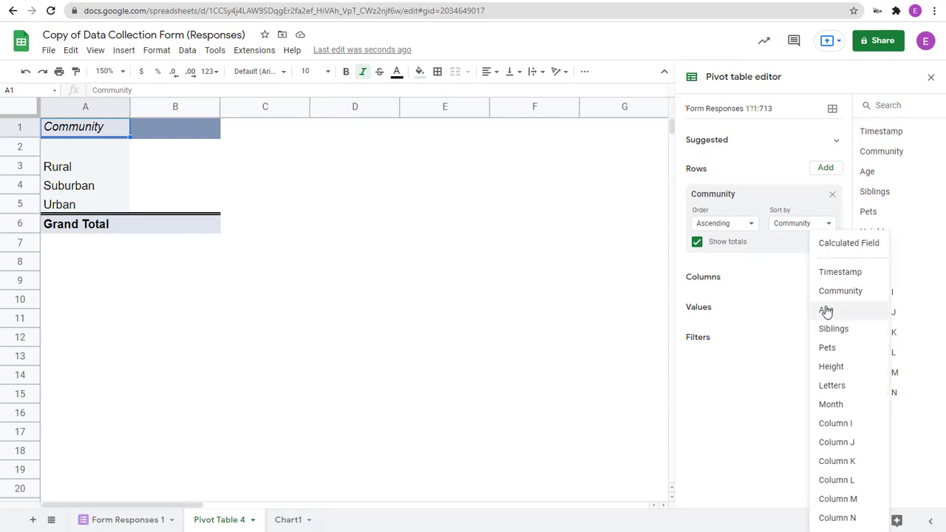
click(832, 349)
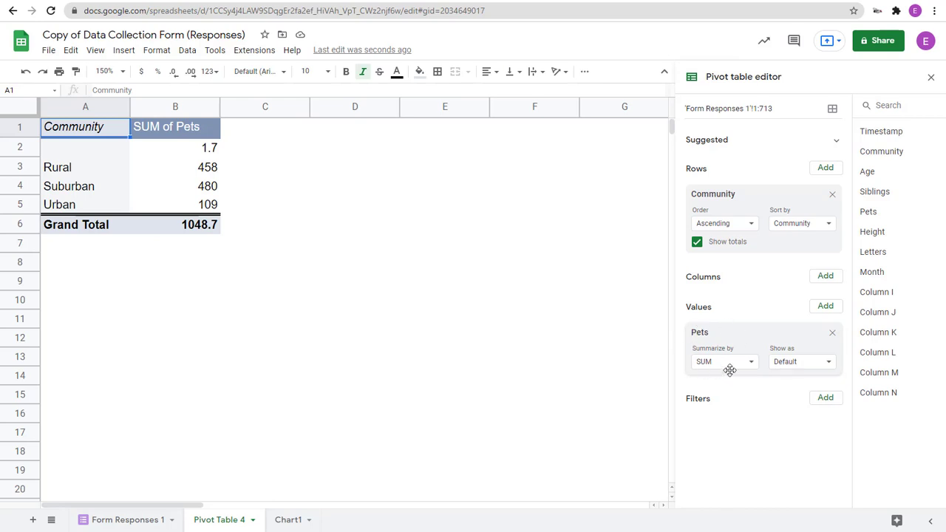
- Summarize Pets by AVERAGE and round B3:B5 to one decimal (2.1, 1.6, 1.2)
click(753, 363)
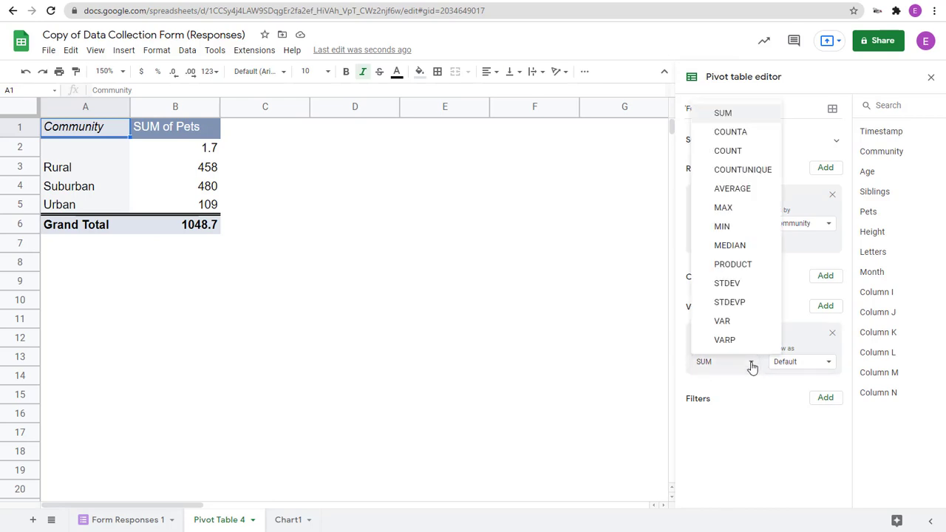
click(750, 191)
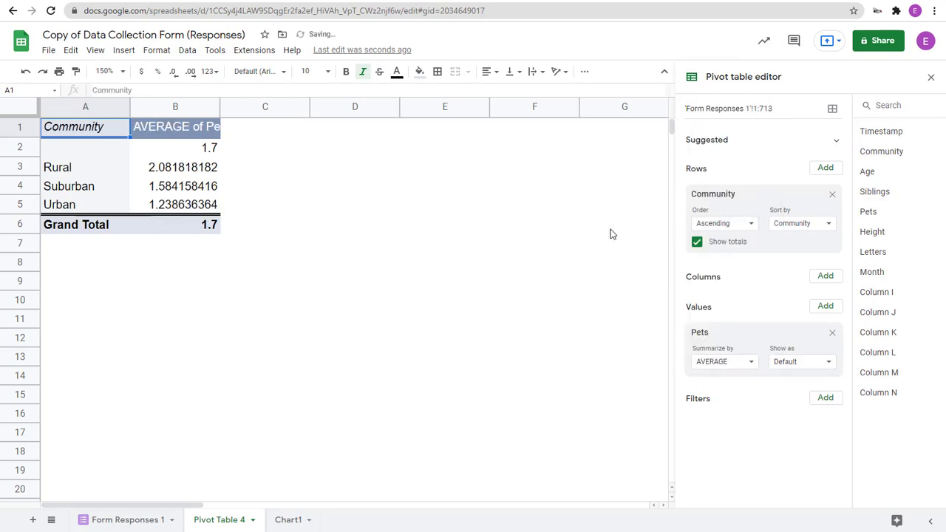
click(177, 109)
click(202, 172)
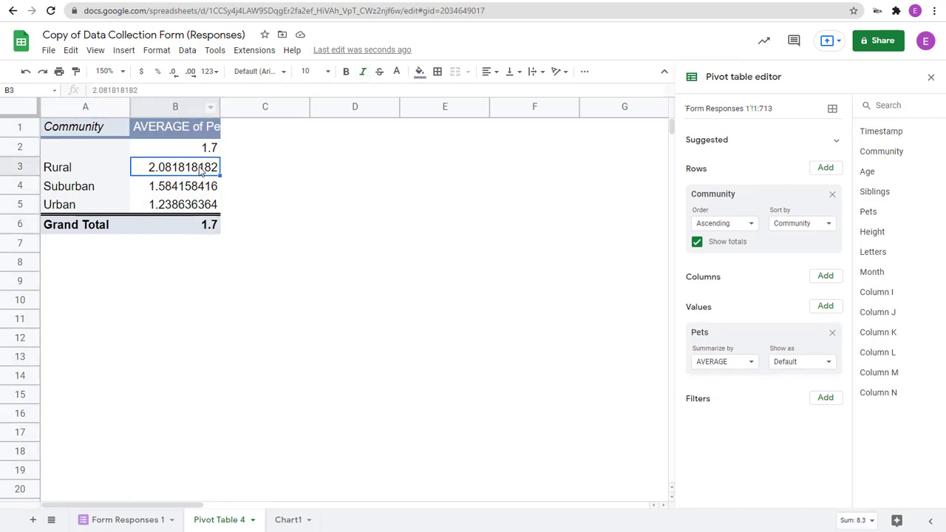
drag(213, 205, 209, 170)
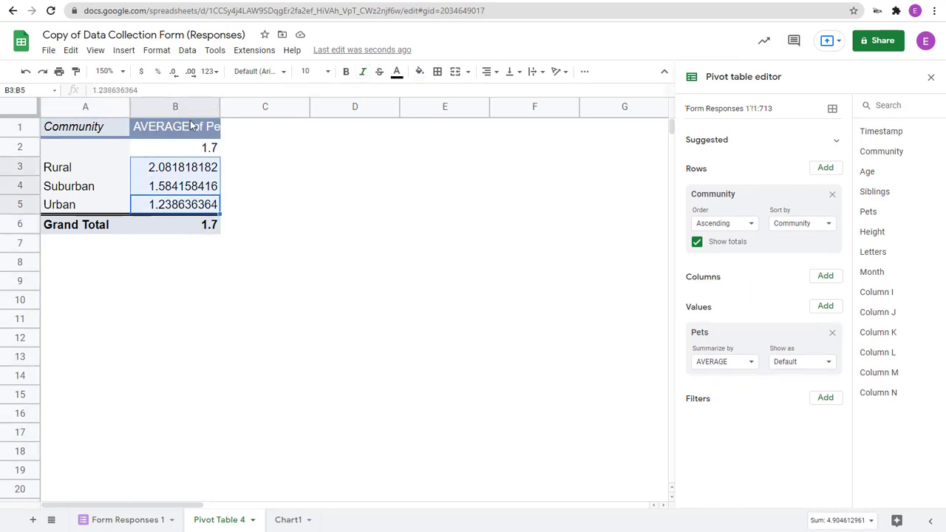
click(173, 72)
click(173, 72)
click(173, 72)
click(173, 72)
click(173, 72)
click(173, 72)
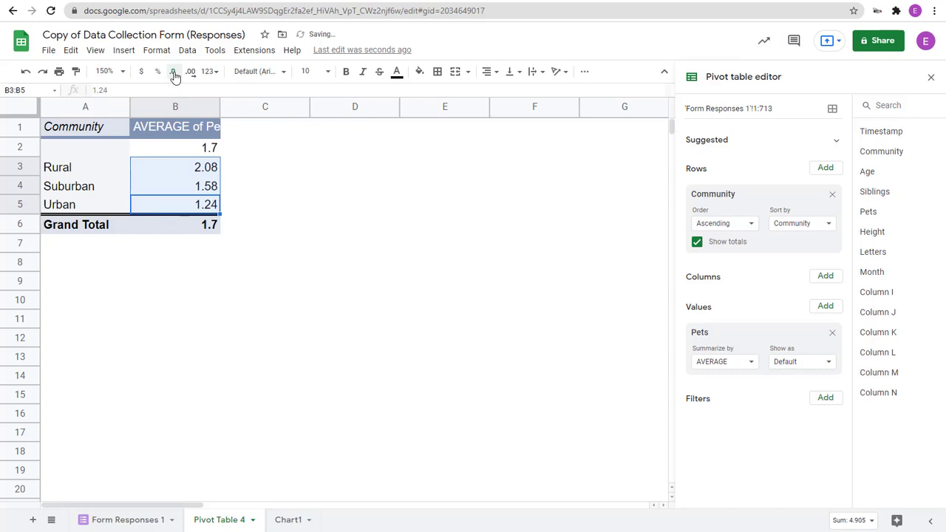
click(173, 72)
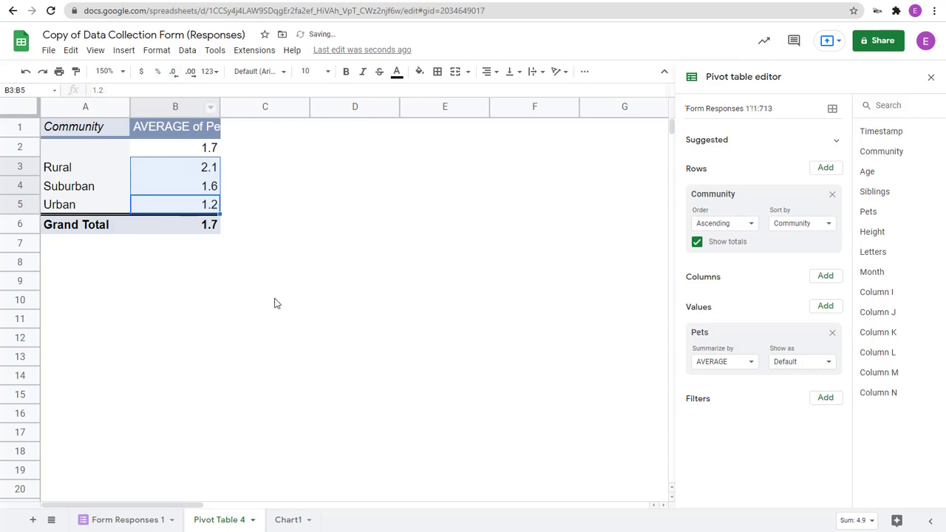
click(107, 171)
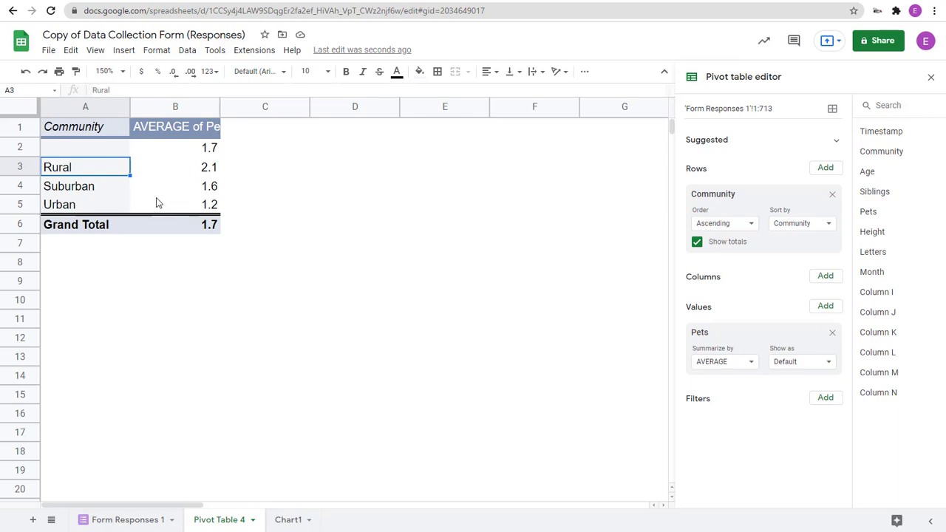
- Return to the Form Responses 1 sheet, then switch to the Spreadsheet Activities document
click(129, 522)
click(368, 342)
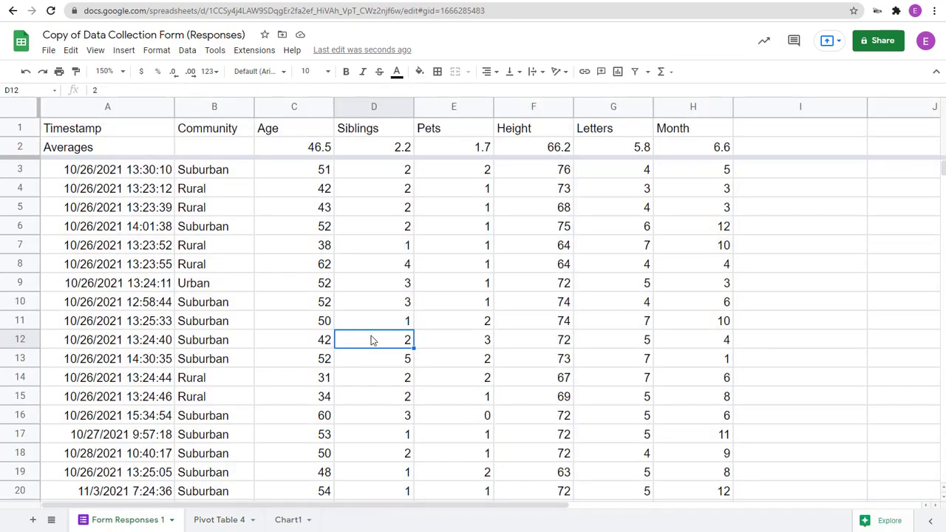
click(244, 3)
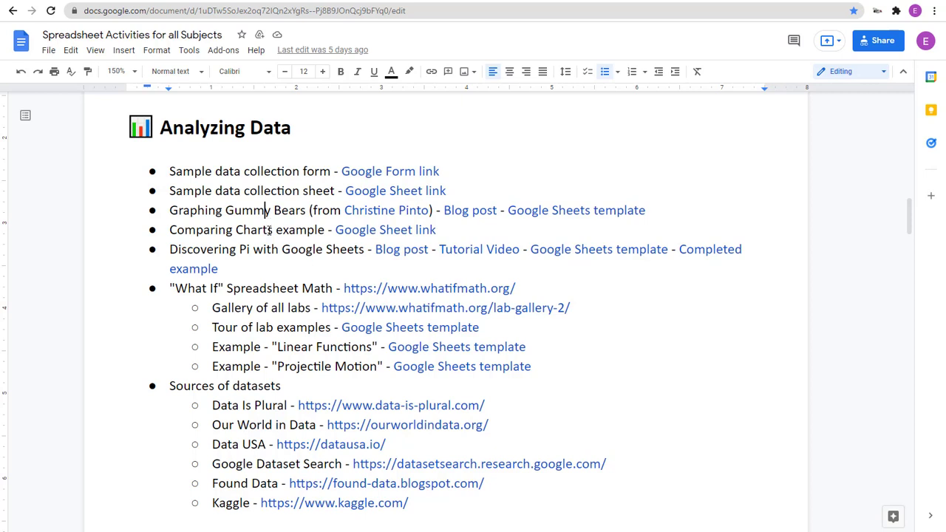
scroll(266, 234, down, 1)
scroll(266, 234, up, 1)
- Switch to the published presentation and advance two slides to the Learning Databases table example
click(106, 0)
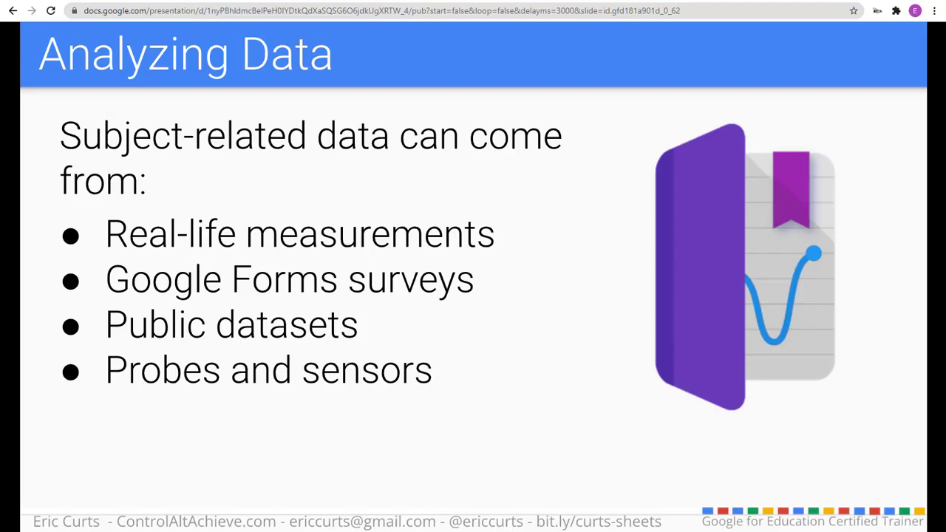
click(361, 278)
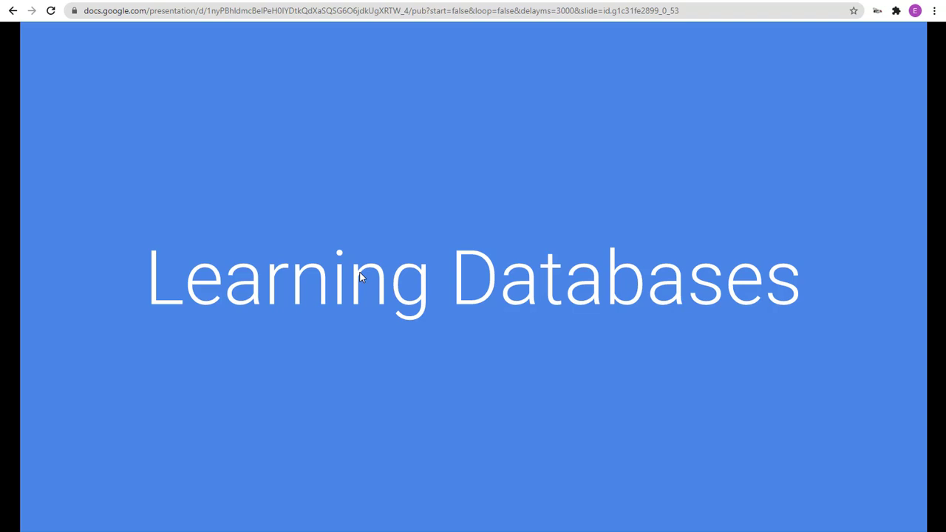
click(361, 277)
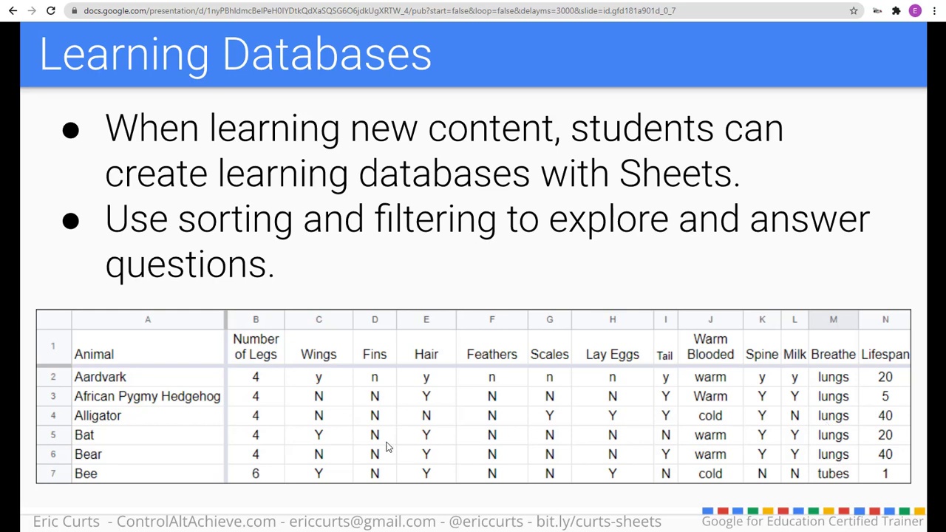
- Advance the published presentation beyond the Learning Databases table slide
click(451, 278)
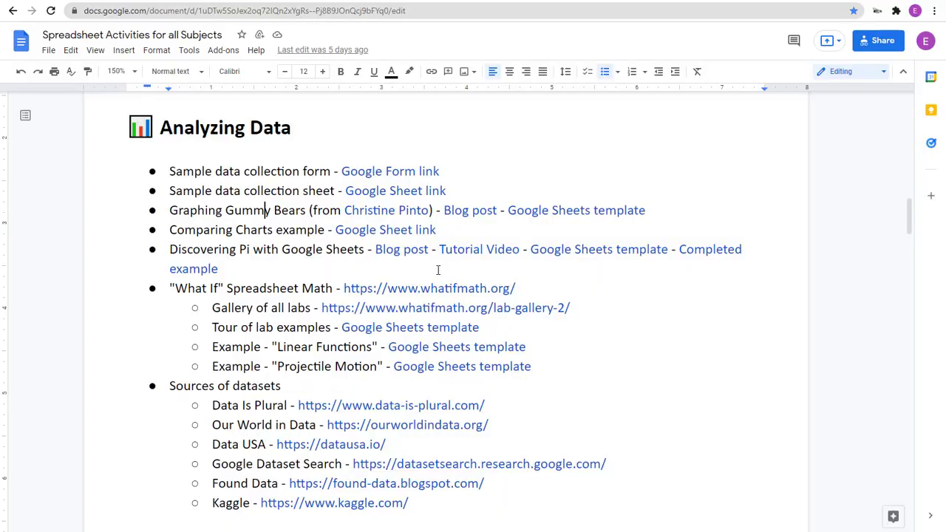
- Open the Animals Database sheet from the Learning Databases list in a new tab
scroll(388, 266, down, 3)
scroll(390, 266, down, 3)
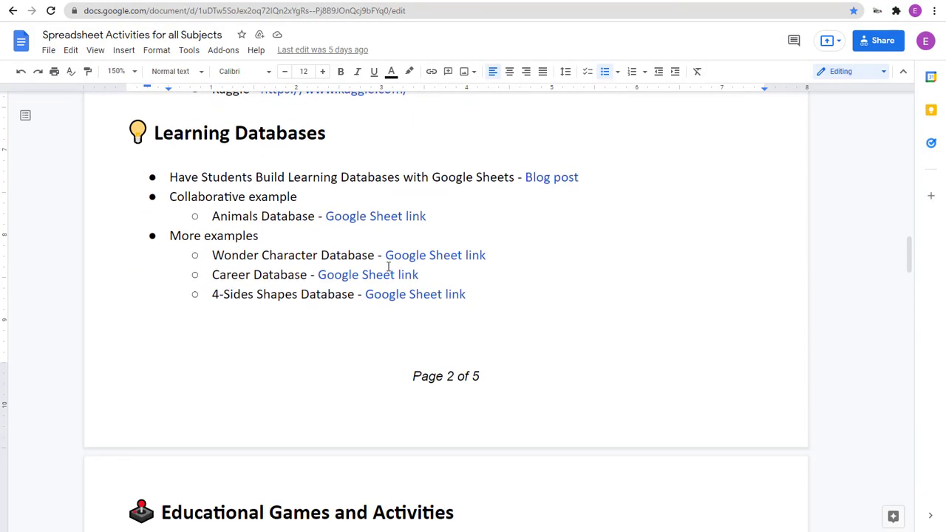
click(281, 217)
click(354, 222)
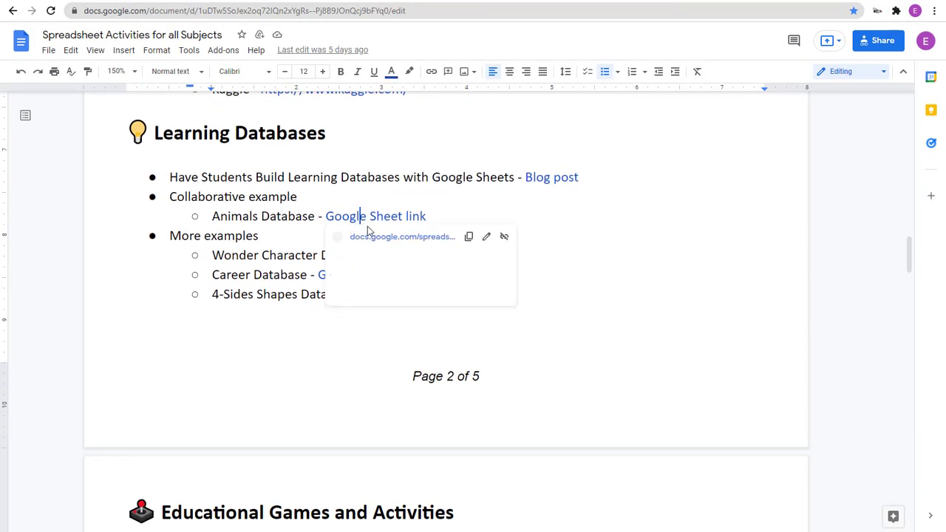
click(391, 247)
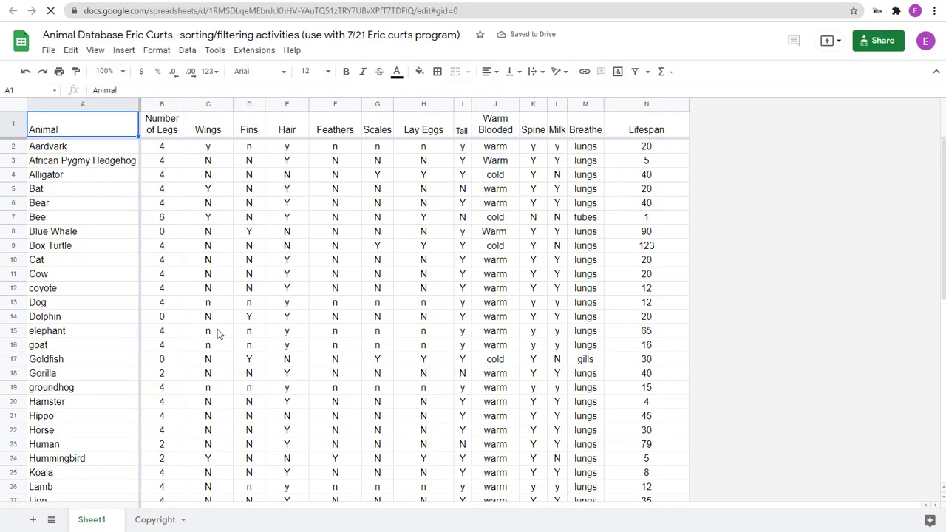
scroll(219, 333, down, 4)
scroll(220, 334, up, 4)
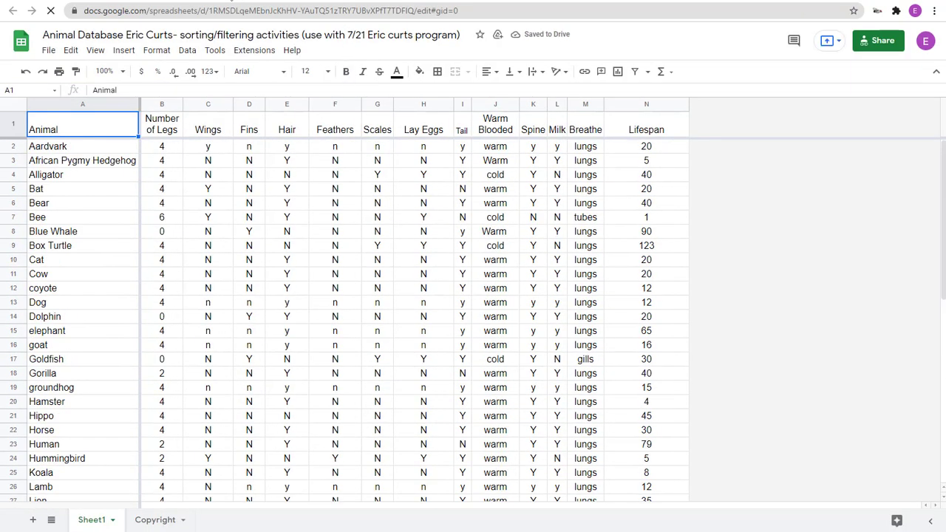
- Back in the document, open the Wonder Character Database sheet link in a new tab
click(292, 4)
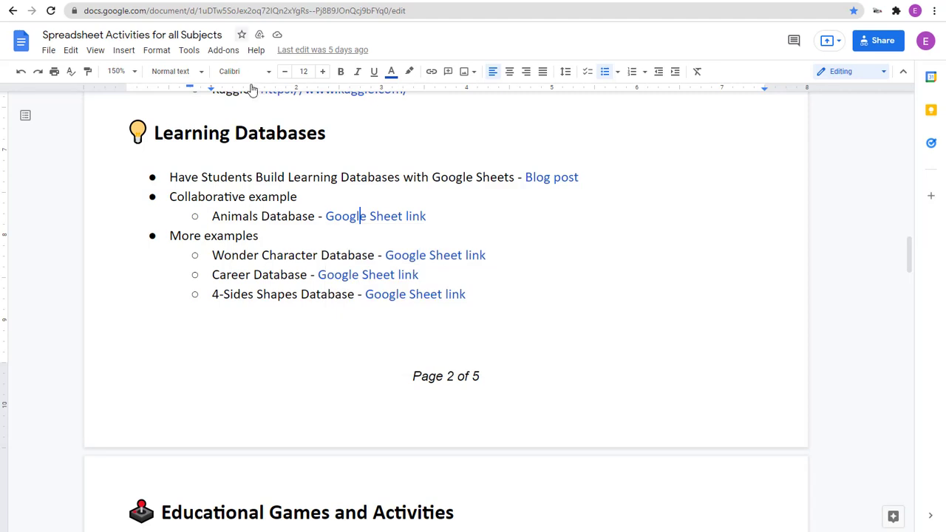
drag(213, 257, 374, 256)
click(246, 256)
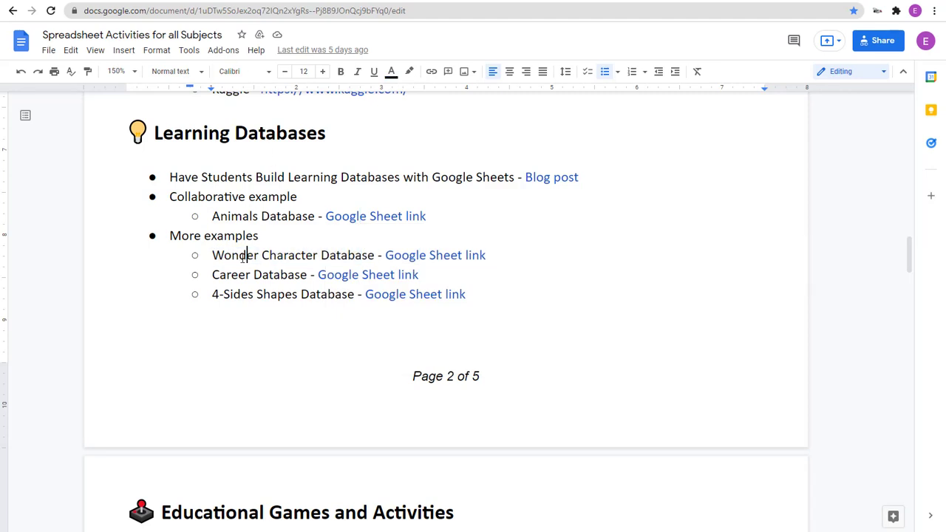
click(439, 255)
click(454, 274)
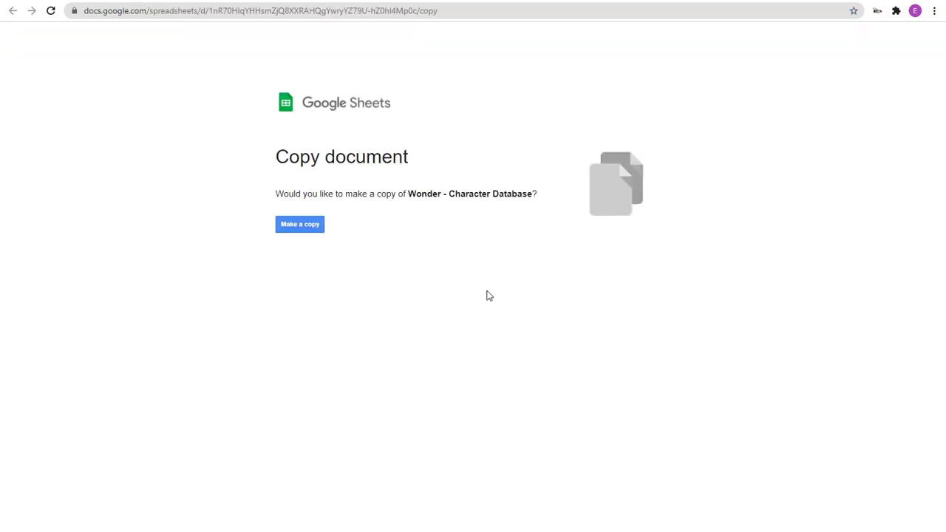
- Create 'Copy of Wonder - Character Database' with the Make a copy button
click(303, 225)
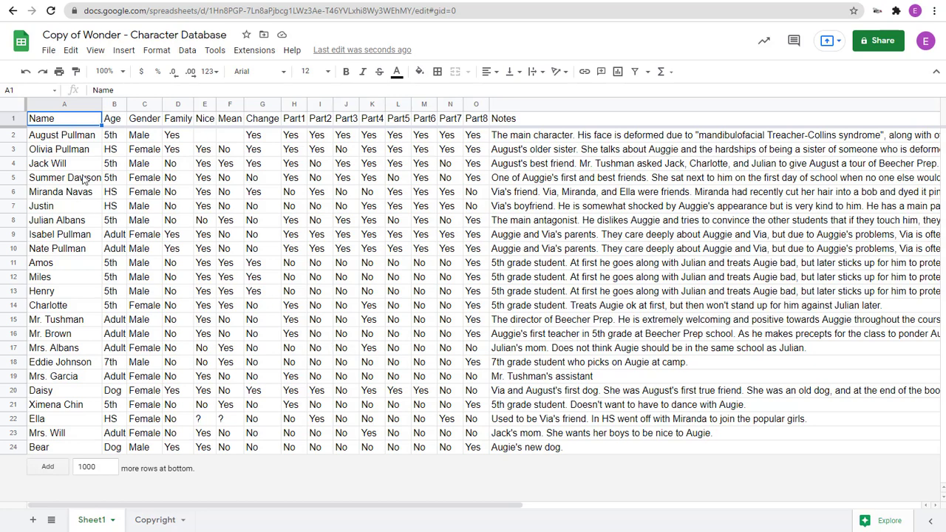
click(13, 165)
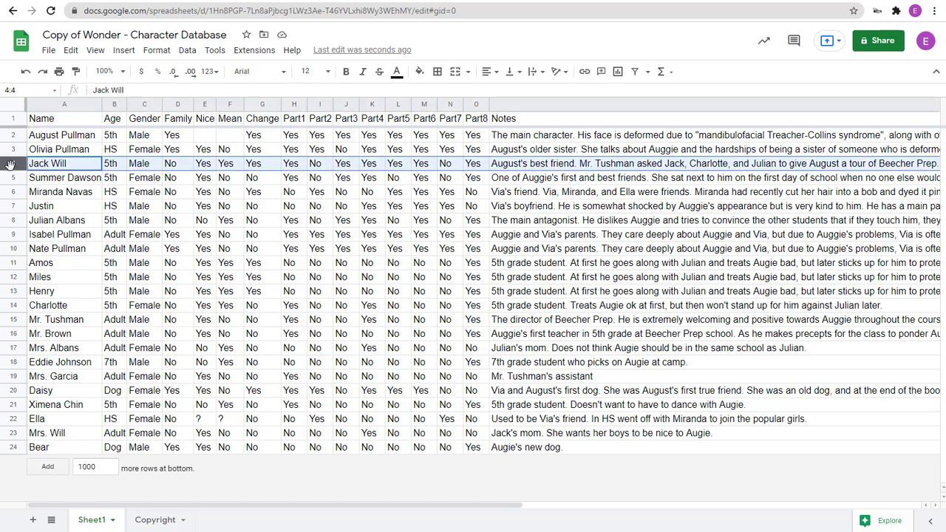
click(13, 206)
click(13, 263)
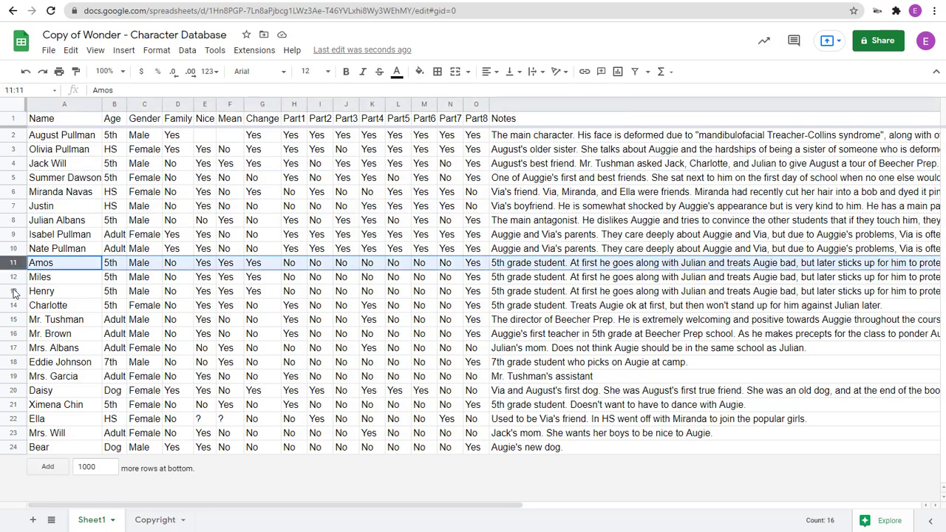
click(11, 308)
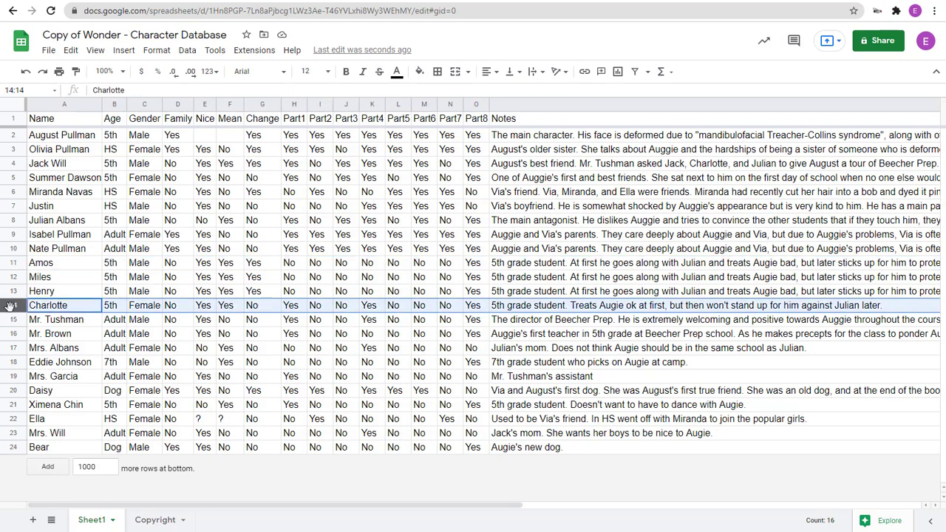
click(320, 394)
click(50, 295)
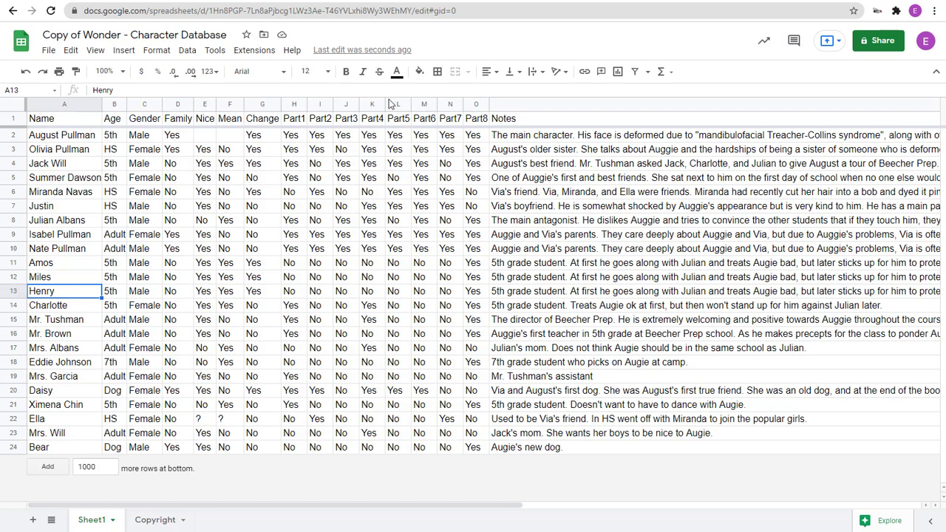
click(400, 1)
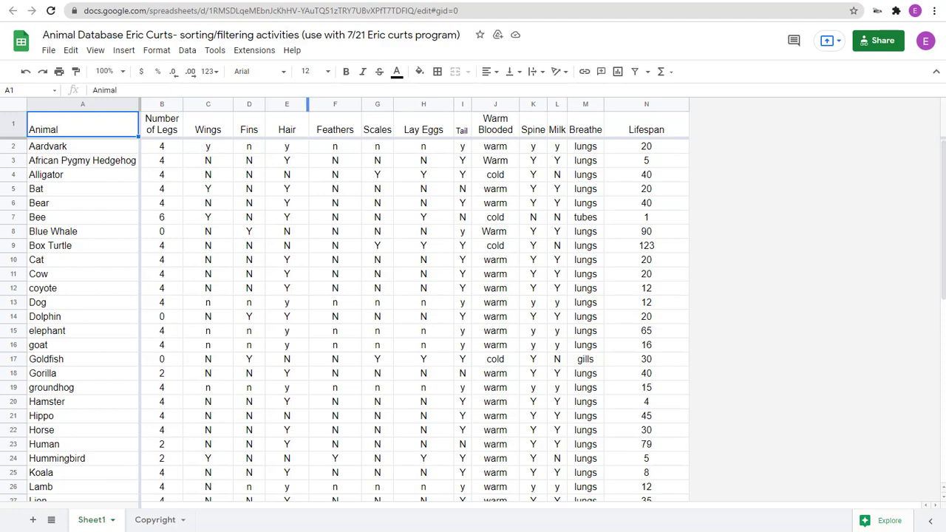
click(292, 1)
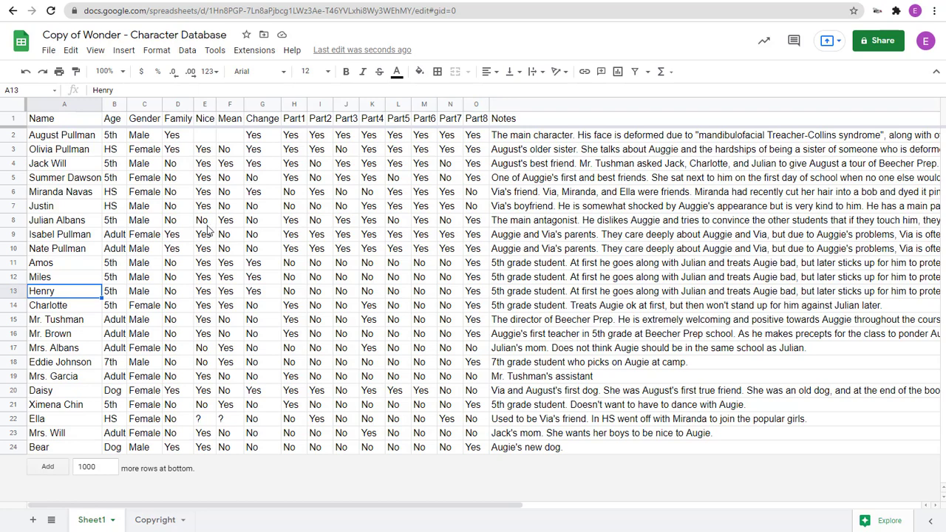
click(61, 138)
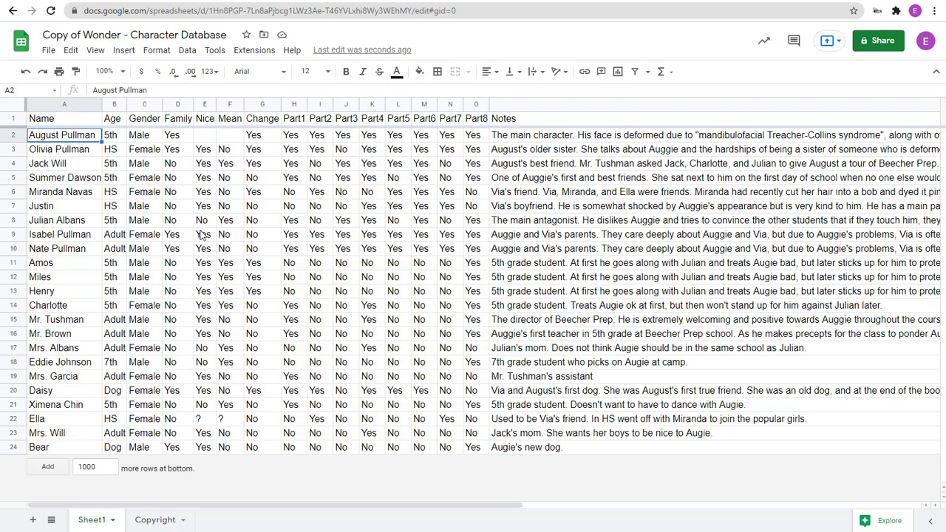
- Select the Nice and Mean columns, then add a filter to the character table
click(205, 106)
click(228, 105)
click(205, 105)
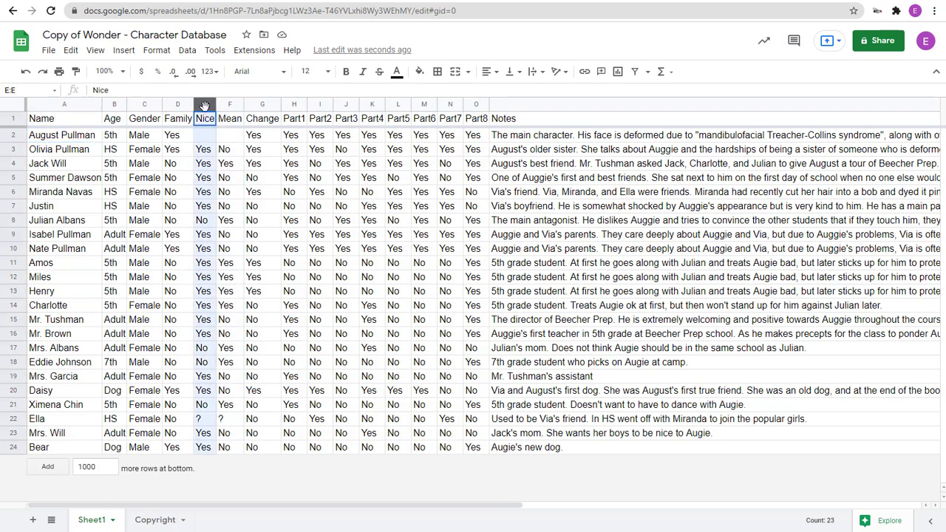
click(230, 105)
click(383, 253)
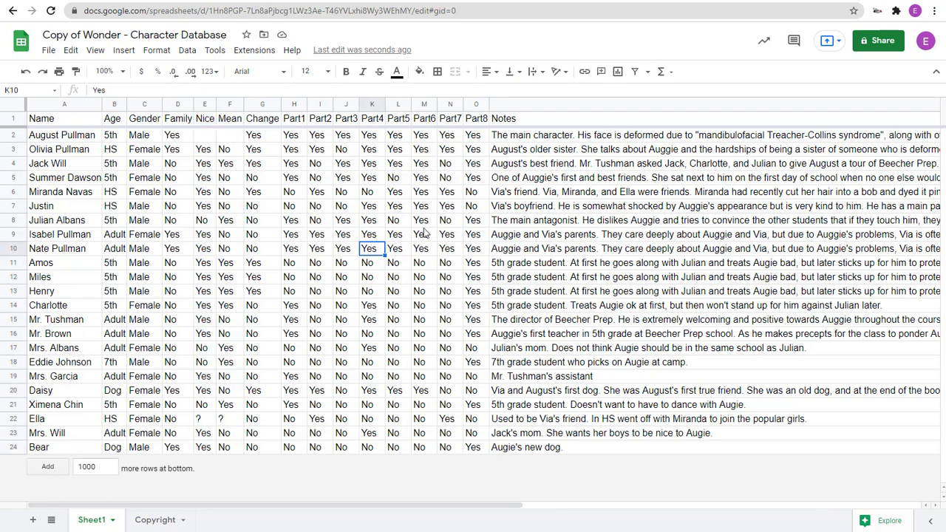
click(634, 71)
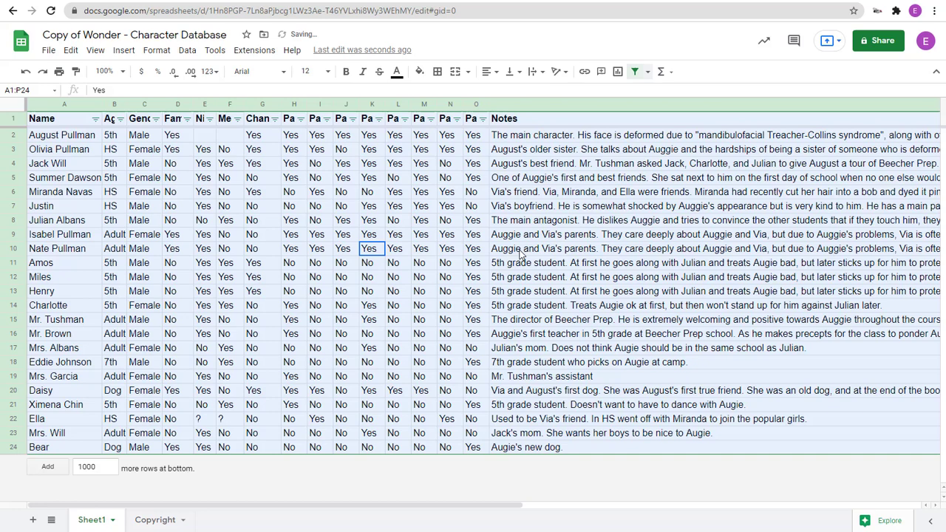
click(318, 219)
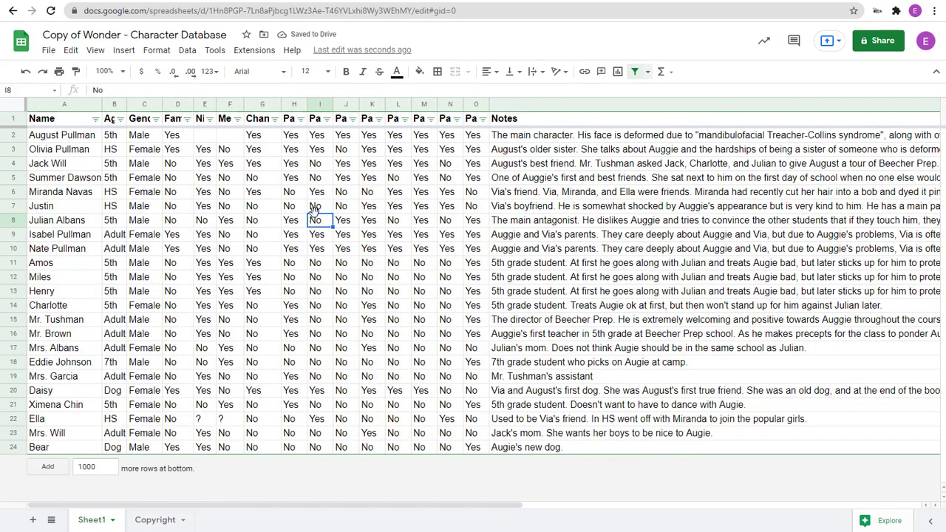
- Filter the table to characters marked Yes for both Nice and Mean
click(210, 119)
click(103, 320)
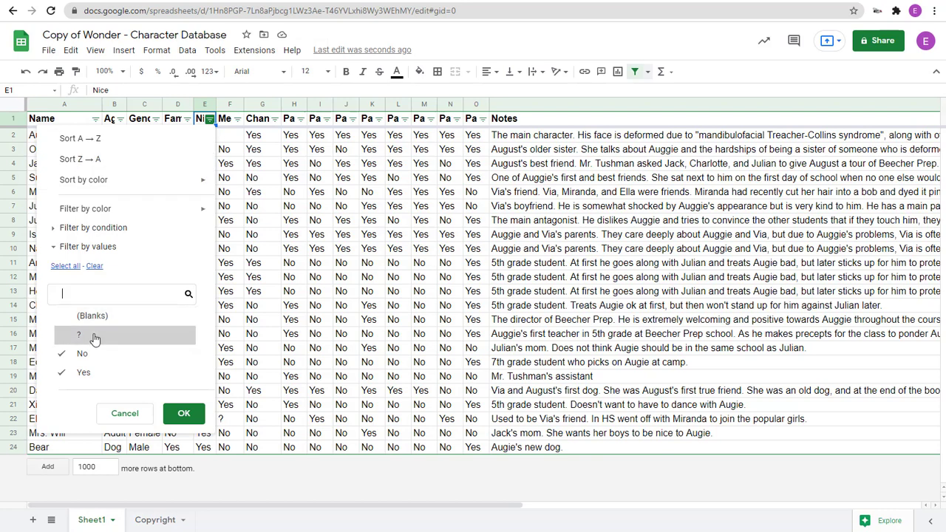
click(94, 337)
click(95, 356)
click(184, 414)
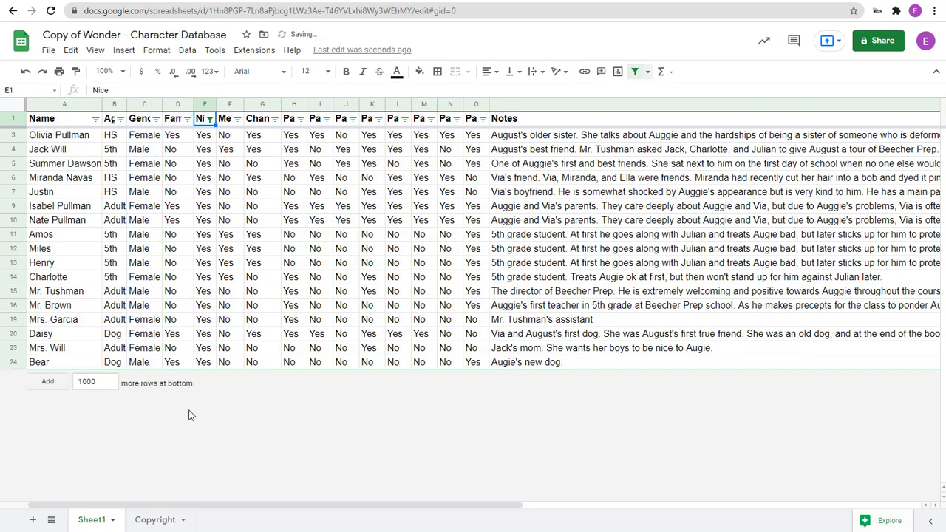
click(236, 119)
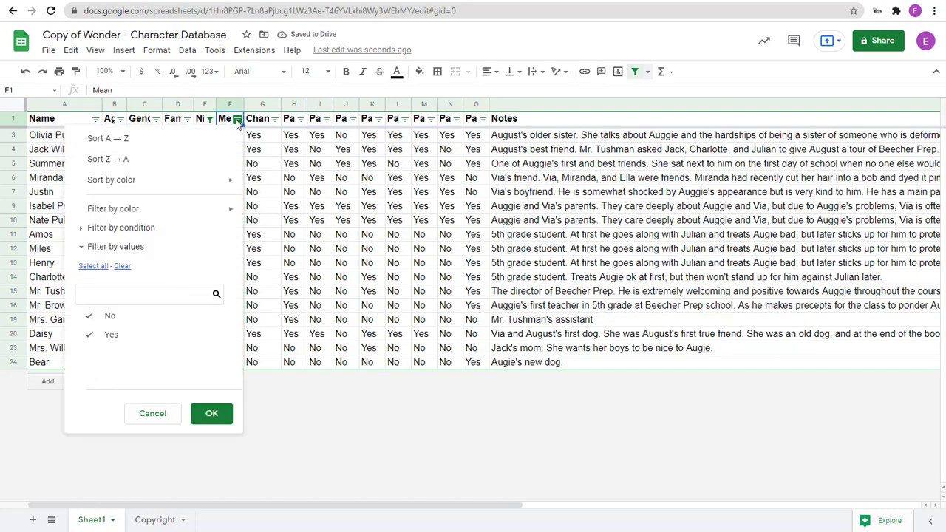
click(136, 315)
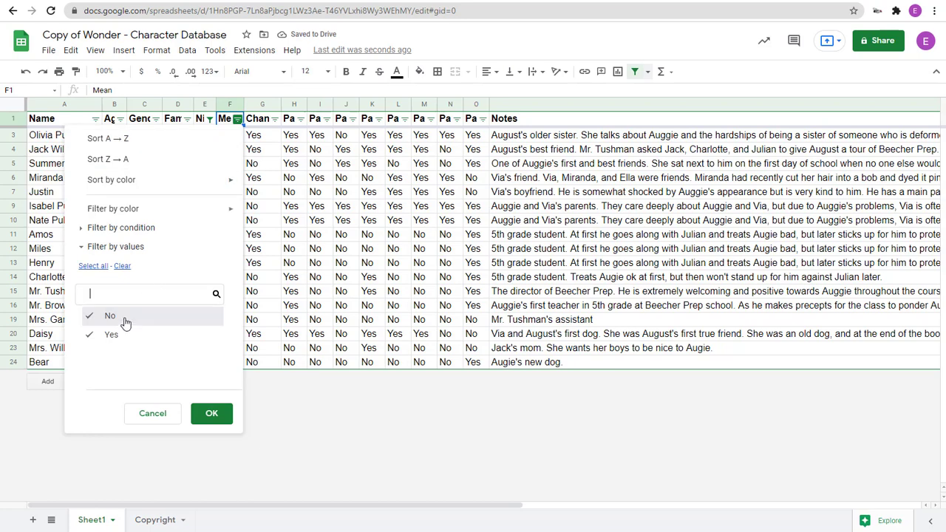
click(212, 413)
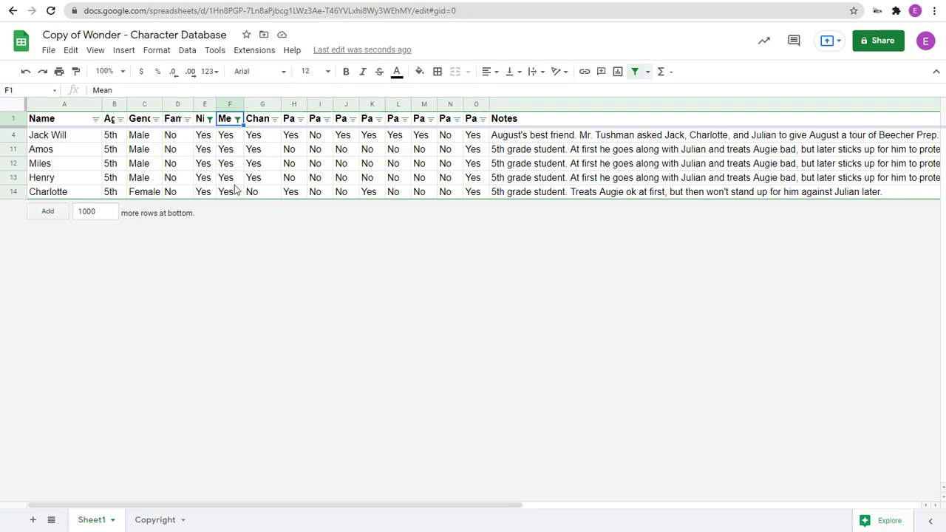
- Turn off the filter to show all rows, then re-create it on the table
click(636, 74)
click(377, 250)
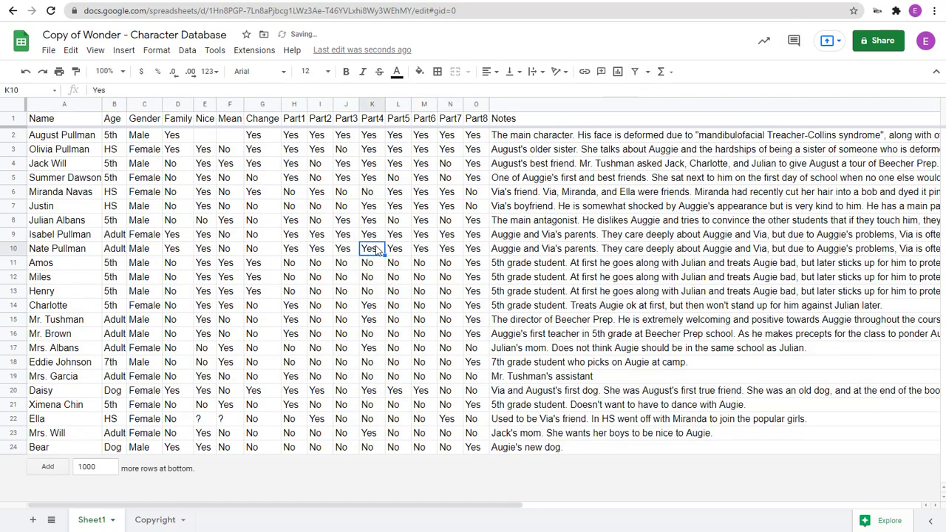
click(635, 71)
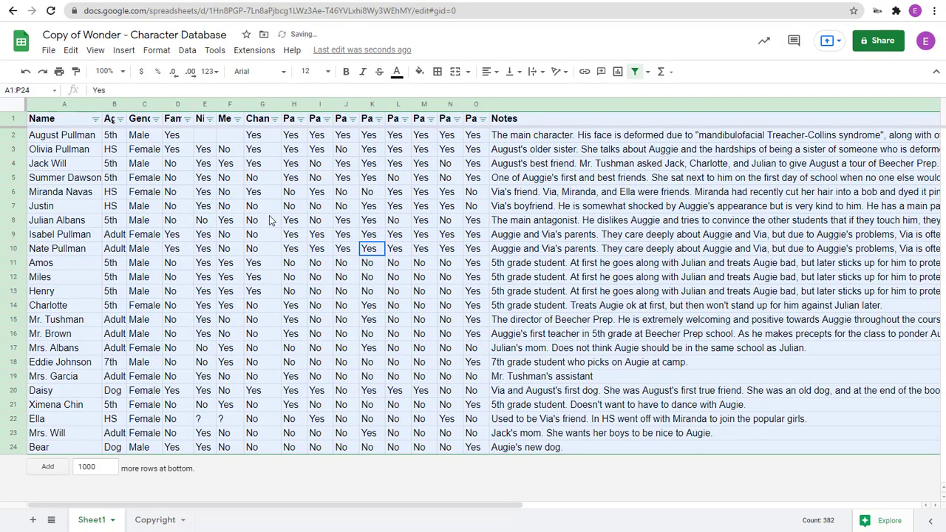
- Filter to characters with Mean set to Yes and Age limited to Adult
click(237, 119)
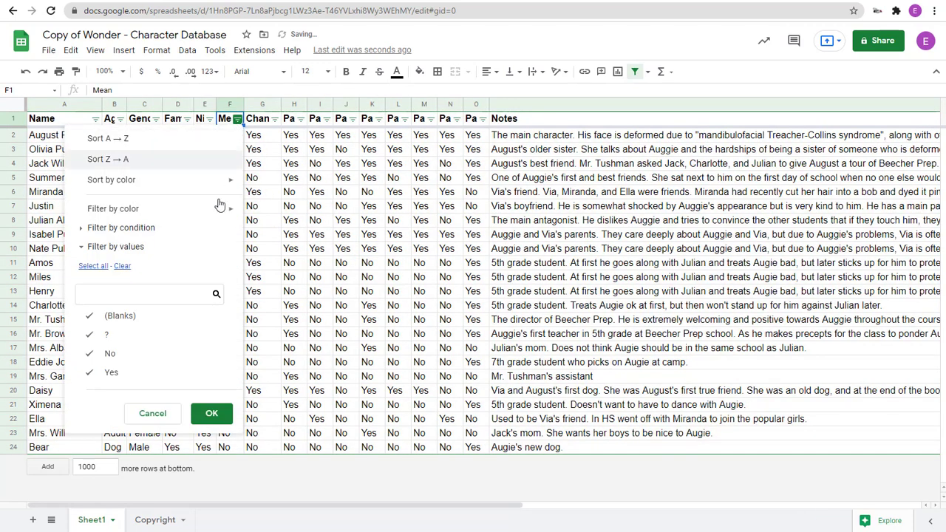
click(147, 318)
click(144, 336)
click(147, 353)
click(212, 413)
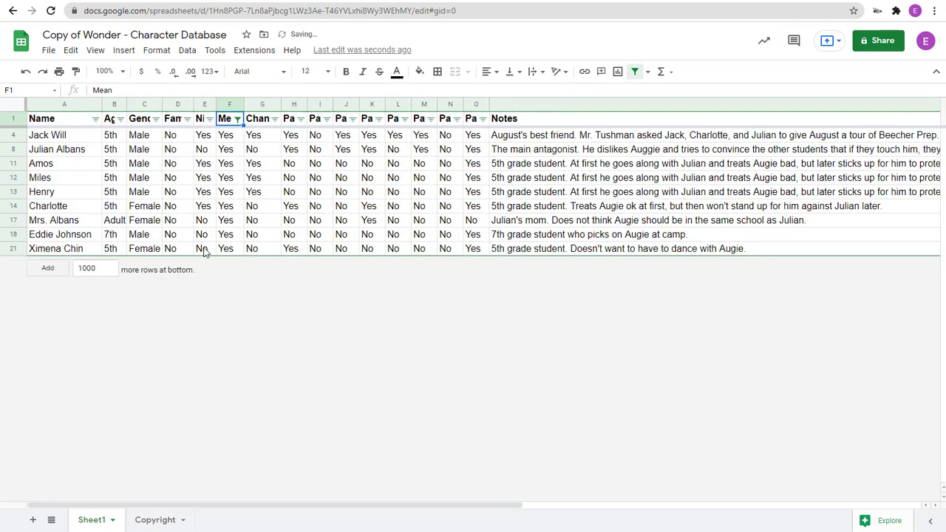
click(121, 119)
click(172, 318)
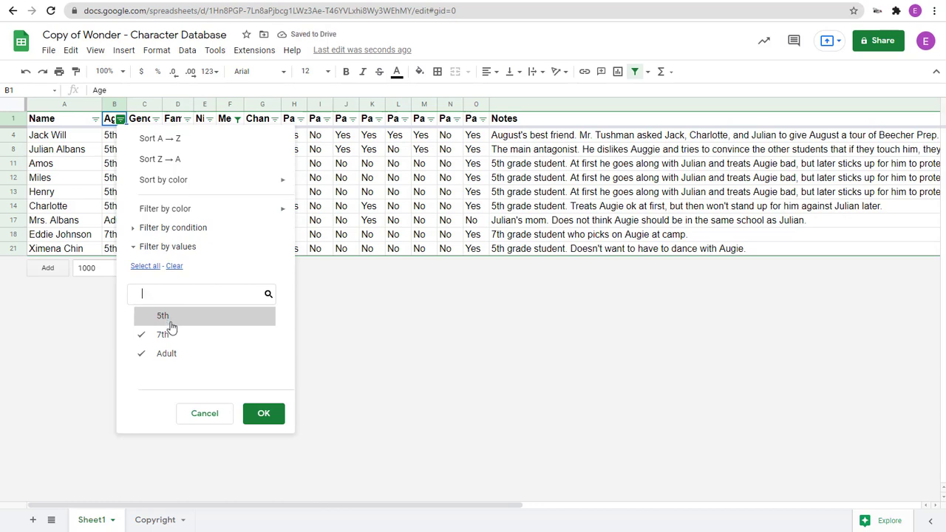
click(169, 335)
click(264, 413)
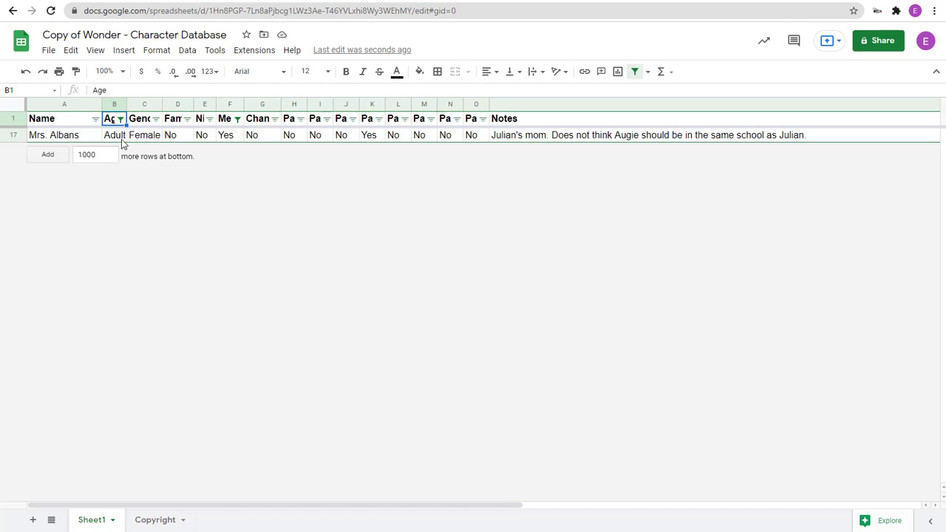
- Remove the filter to show all rows and return to the presentation
click(634, 72)
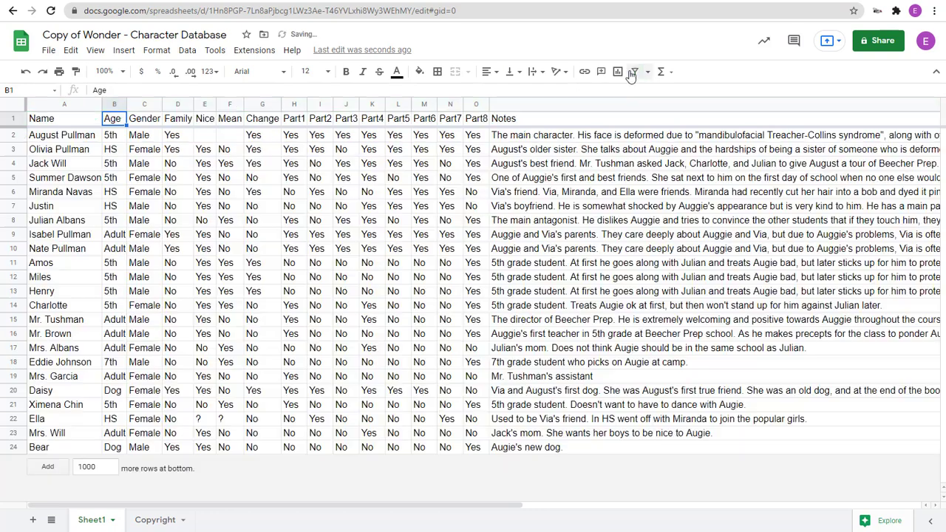
click(282, 240)
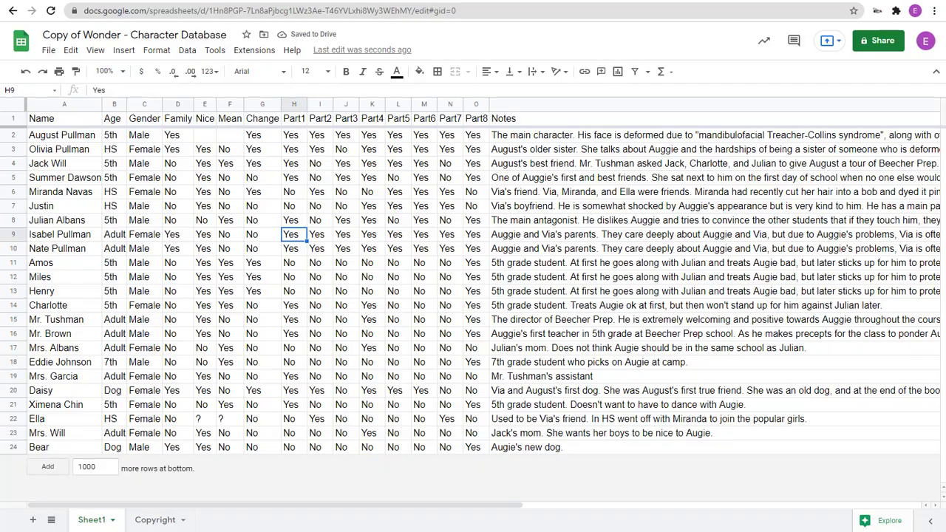
click(74, 7)
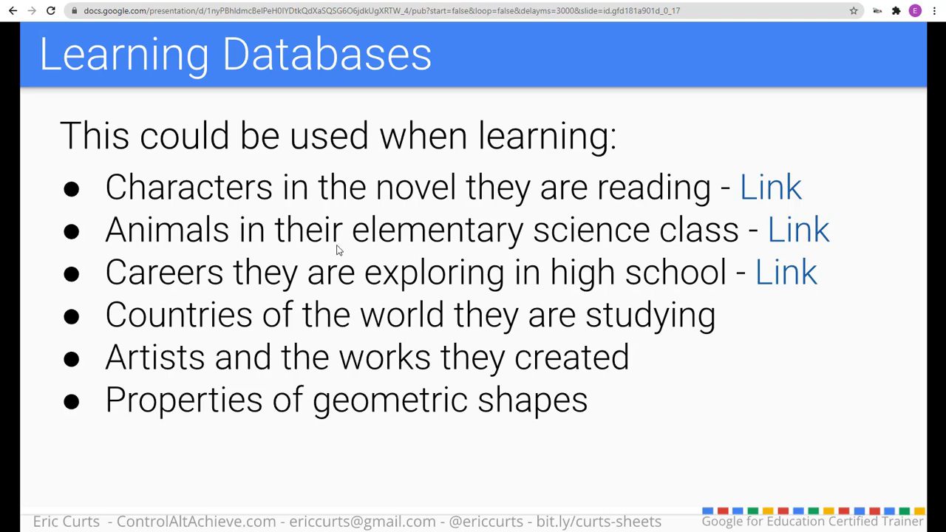
- Step back to the animals spreadsheet example slide, then forward to the learning database topics list
key(Left)
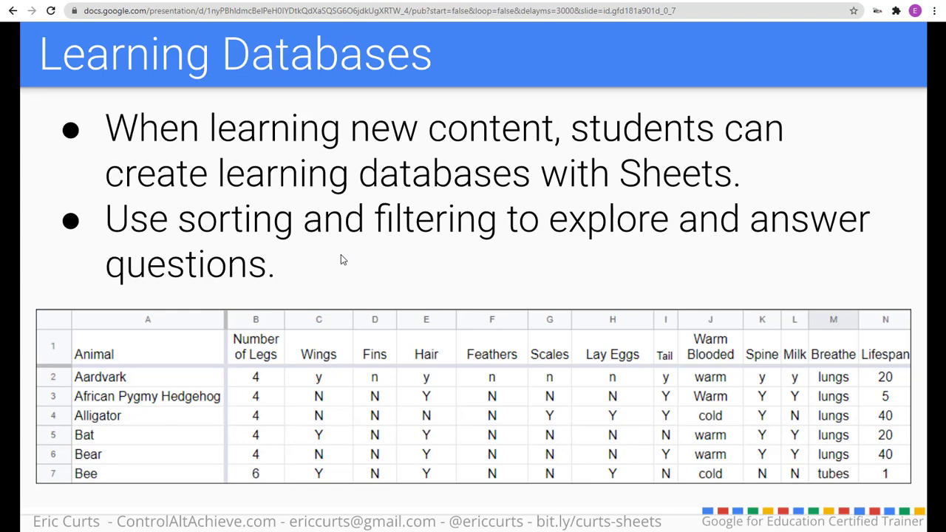
key(Right)
key(Right)
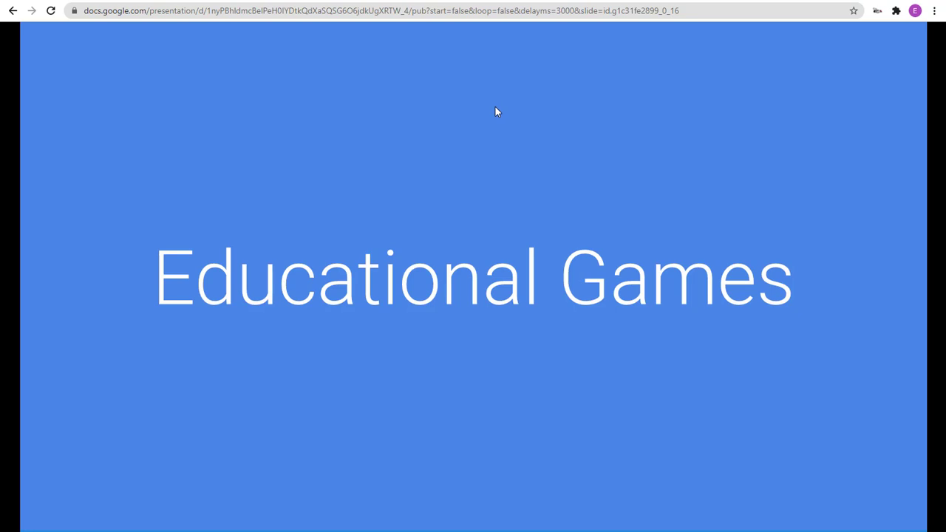
- Show the Flippity introduction and template examples slides, then return to the introduction slide
click(329, 160)
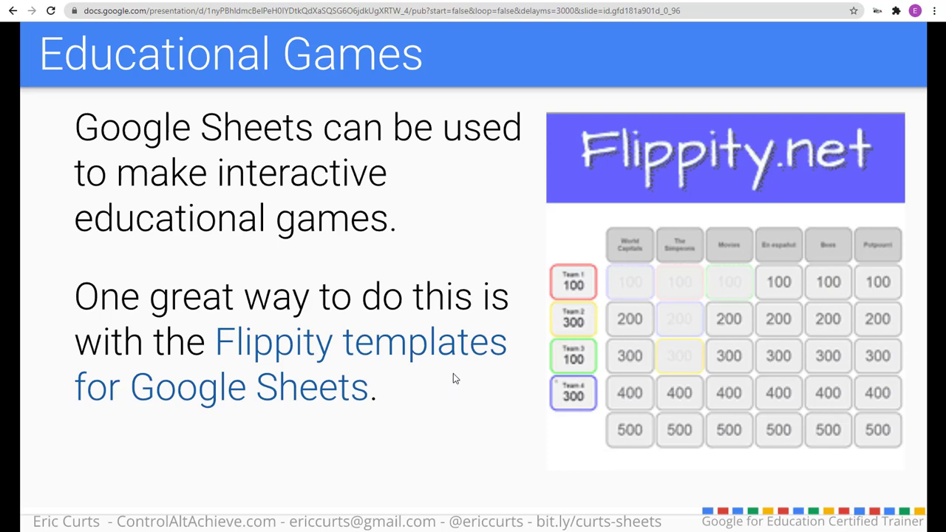
click(488, 391)
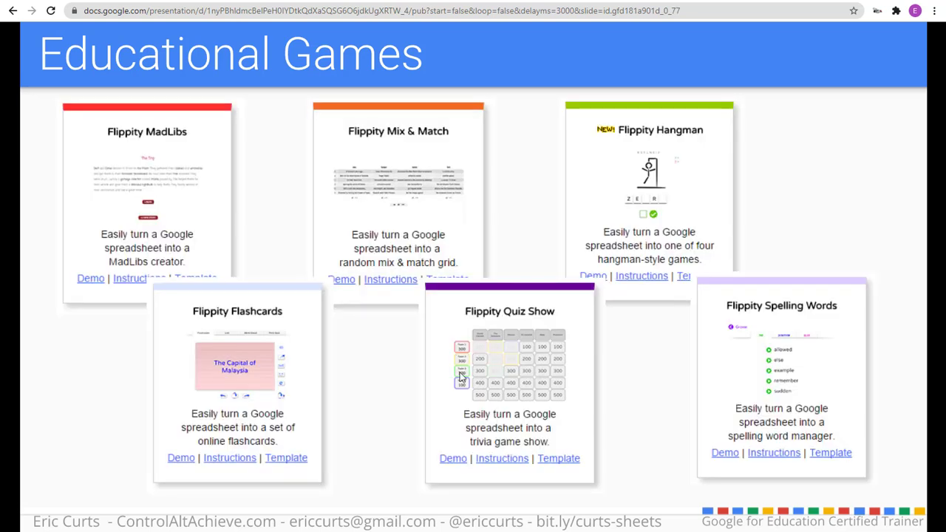
click(387, 389)
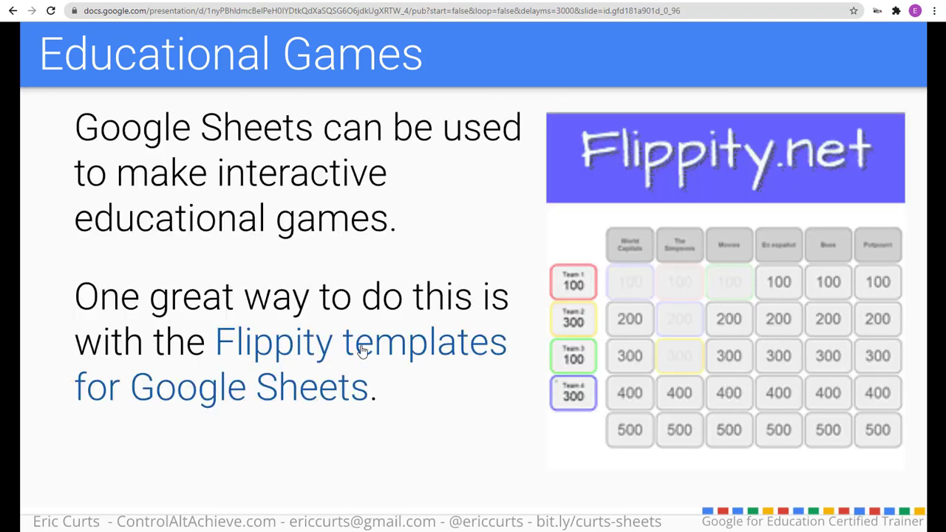
- In the resource document, open the flippity.net website link from Educational Games and Activities
key(ctrl+Tab)
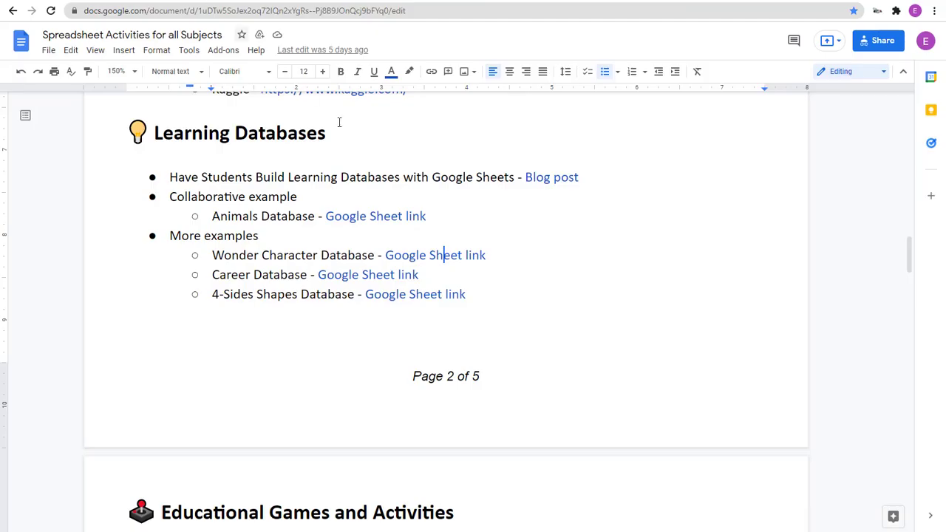
scroll(340, 148, down, 5)
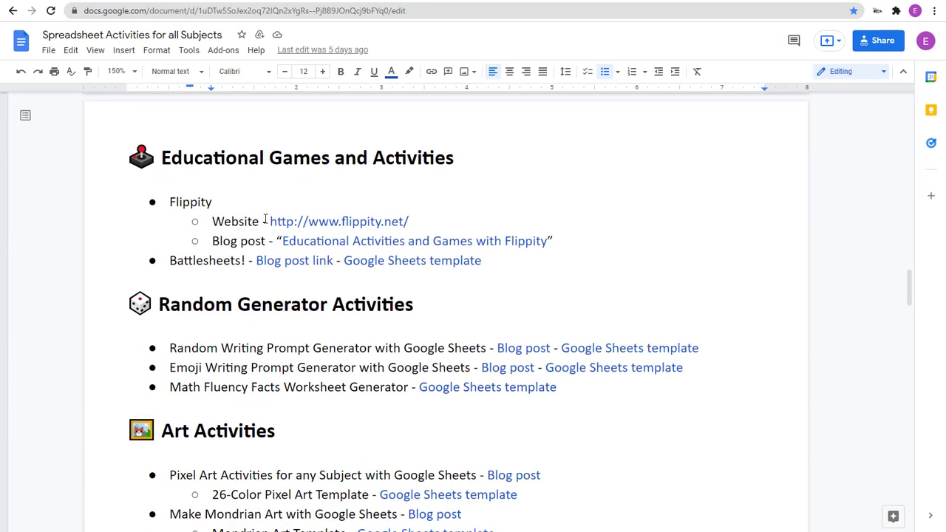
click(350, 227)
click(213, 224)
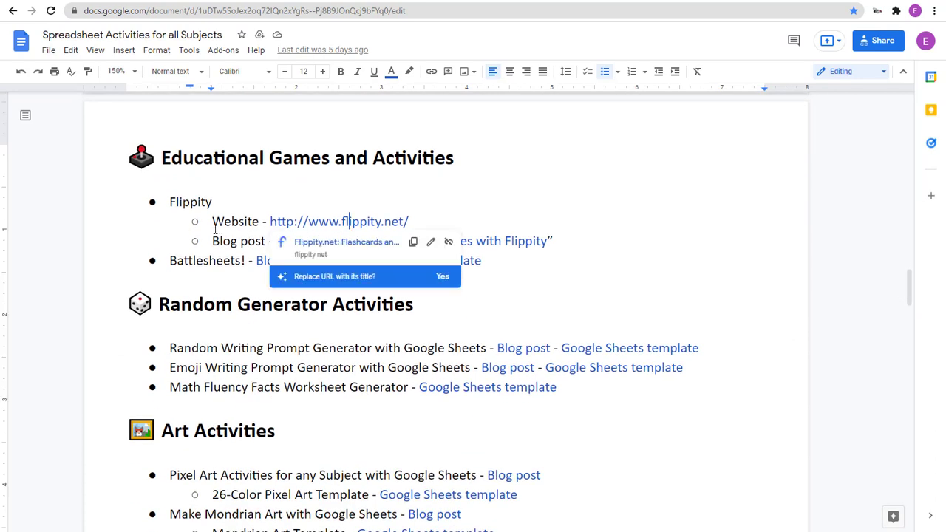
click(426, 245)
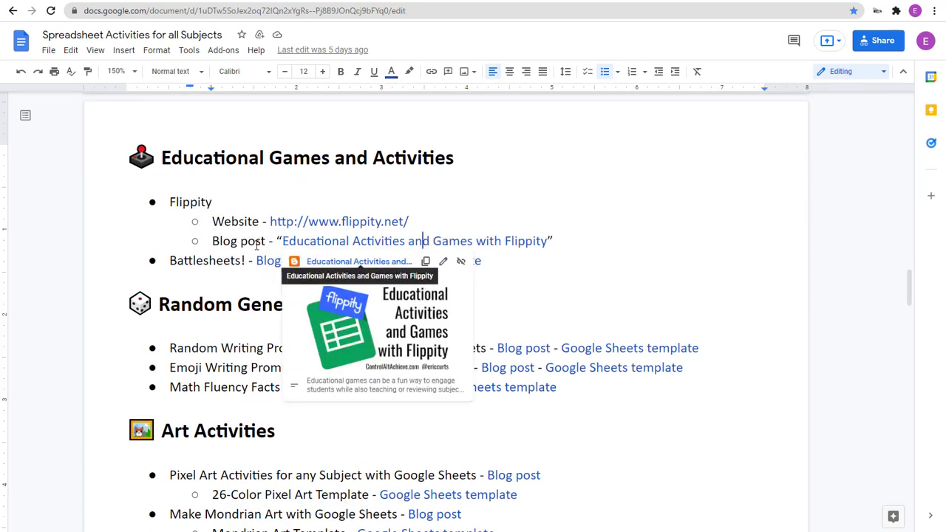
click(224, 225)
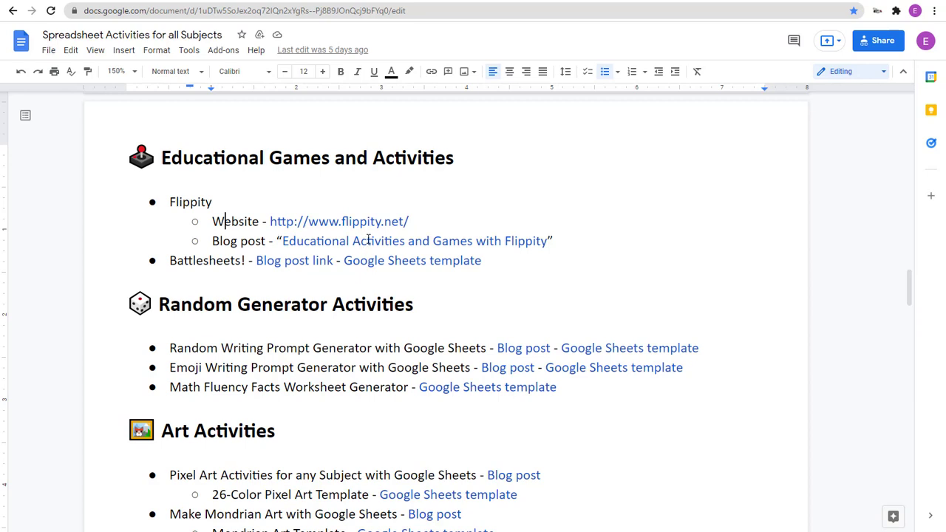
click(239, 222)
click(361, 222)
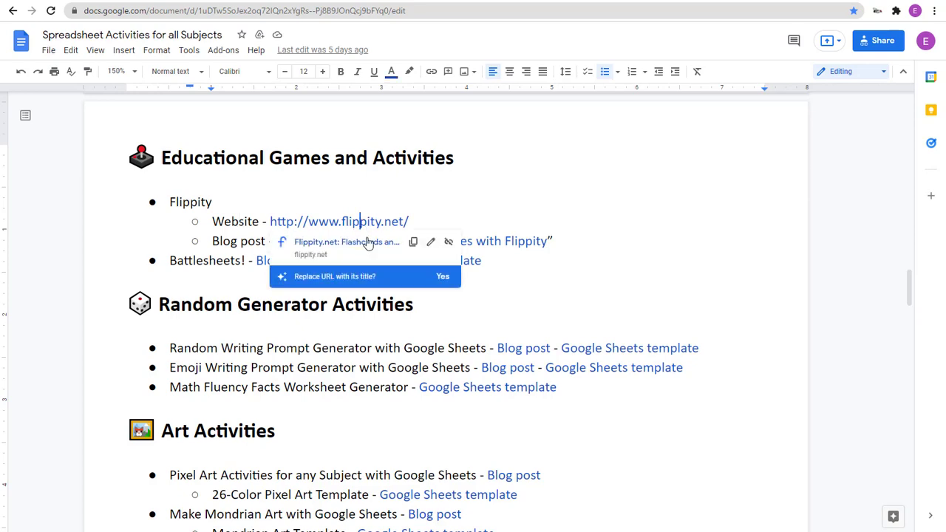
click(369, 242)
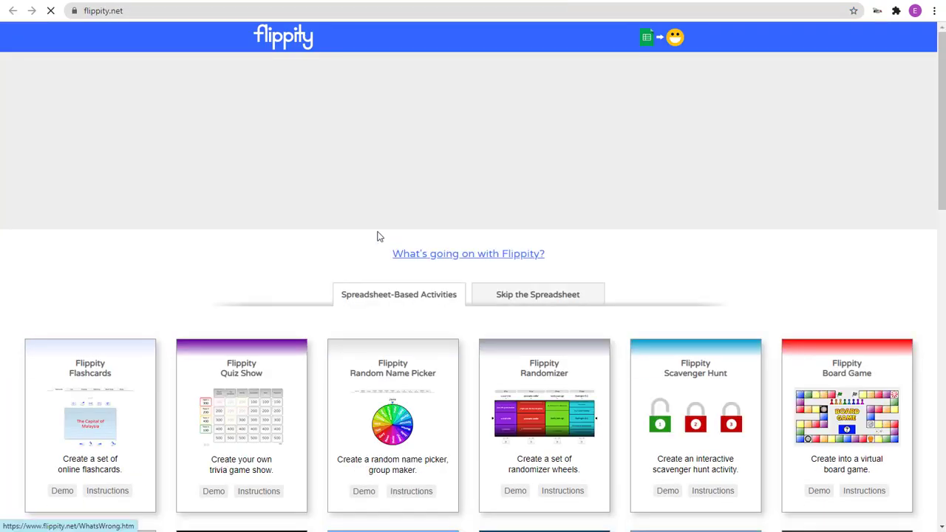
scroll(264, 214, down, 4)
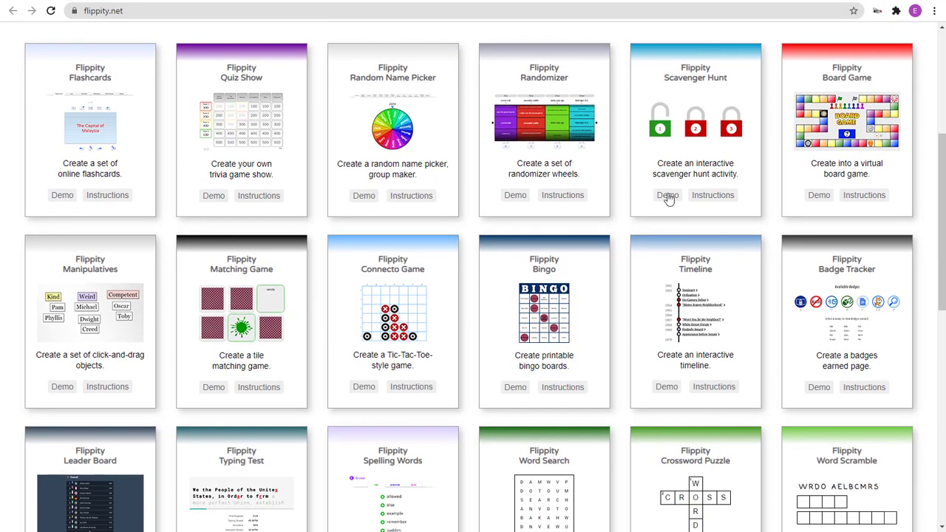
scroll(621, 359, down, 7)
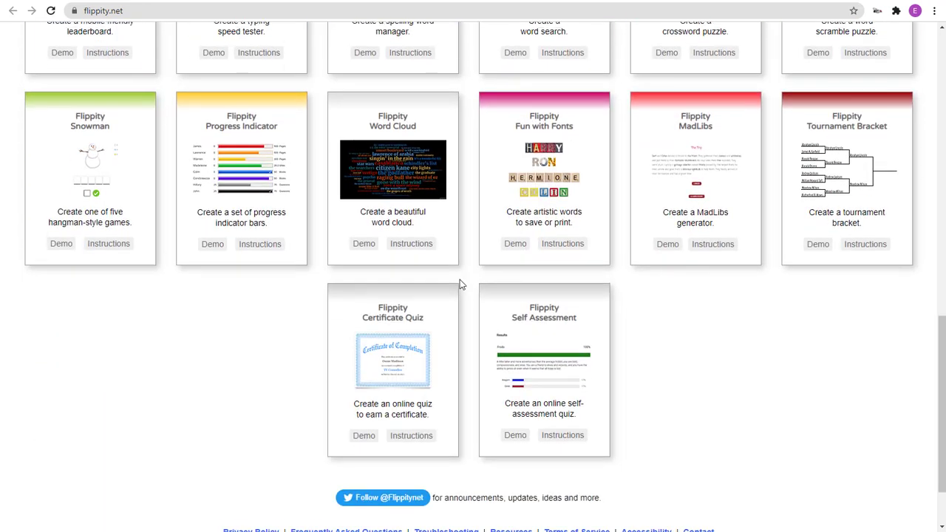
scroll(461, 285, up, 8)
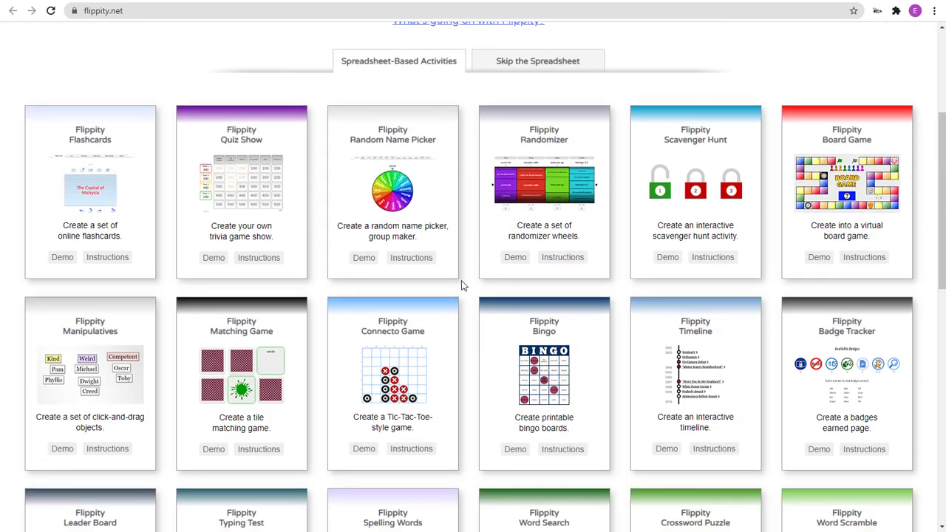
scroll(462, 285, down, 1)
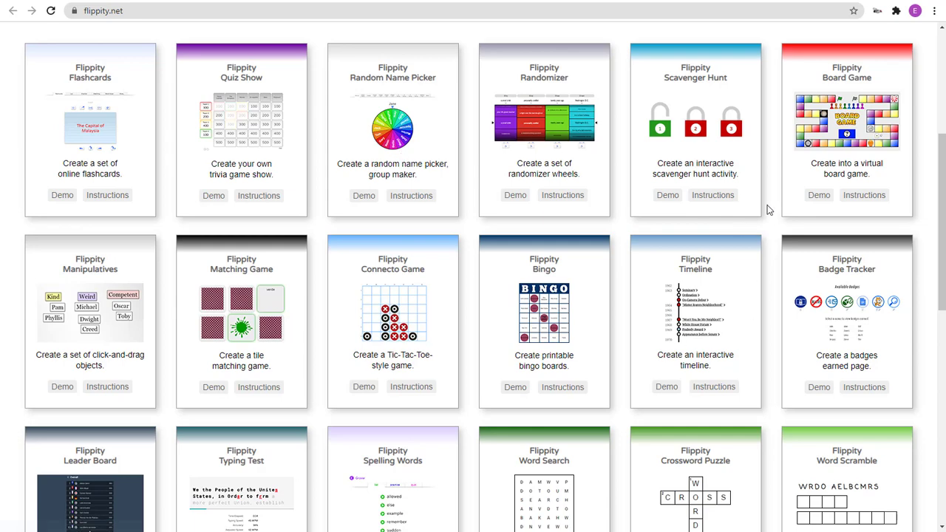
scroll(176, 333, down, 2)
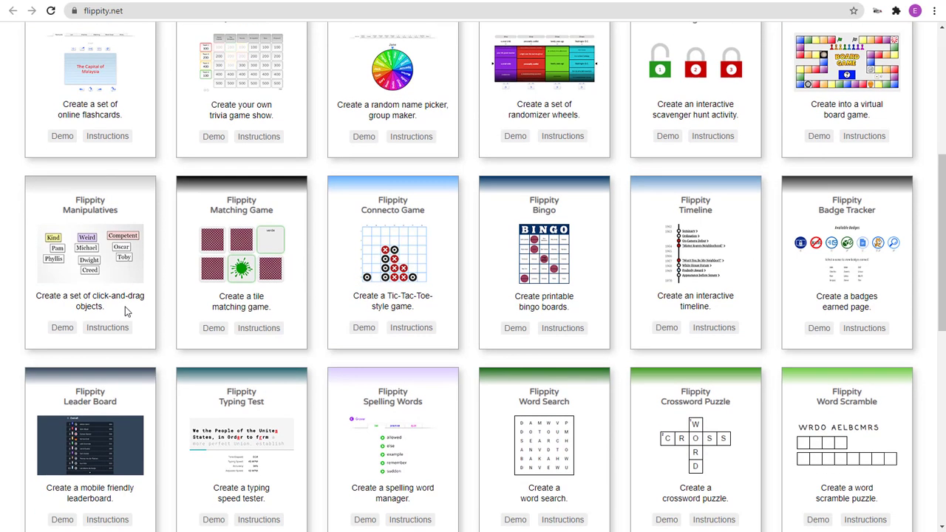
scroll(684, 213, down, 2)
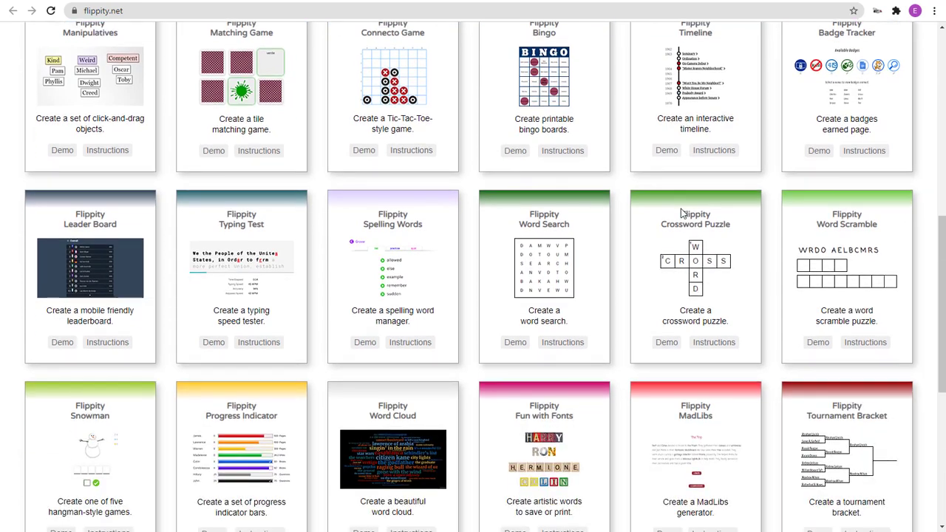
scroll(684, 213, down, 1)
scroll(362, 225, down, 1)
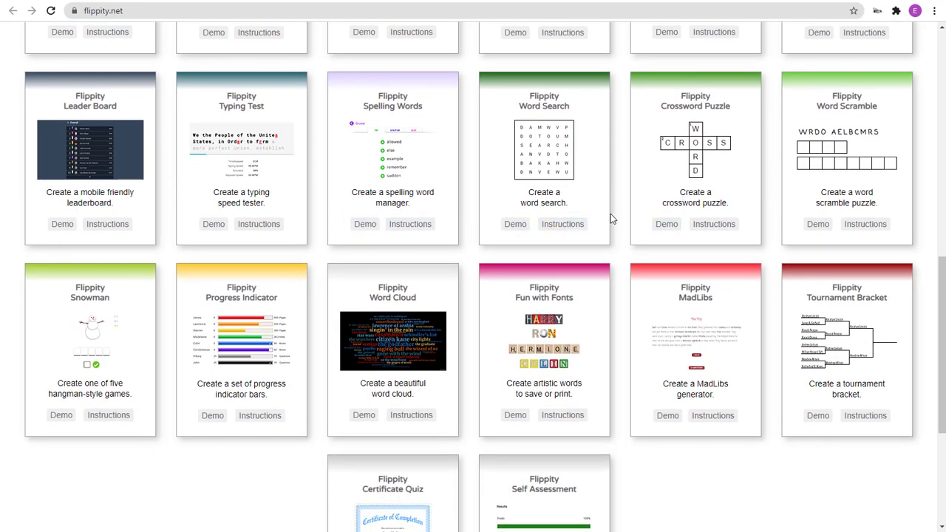
scroll(580, 232, down, 1)
scroll(581, 232, down, 1)
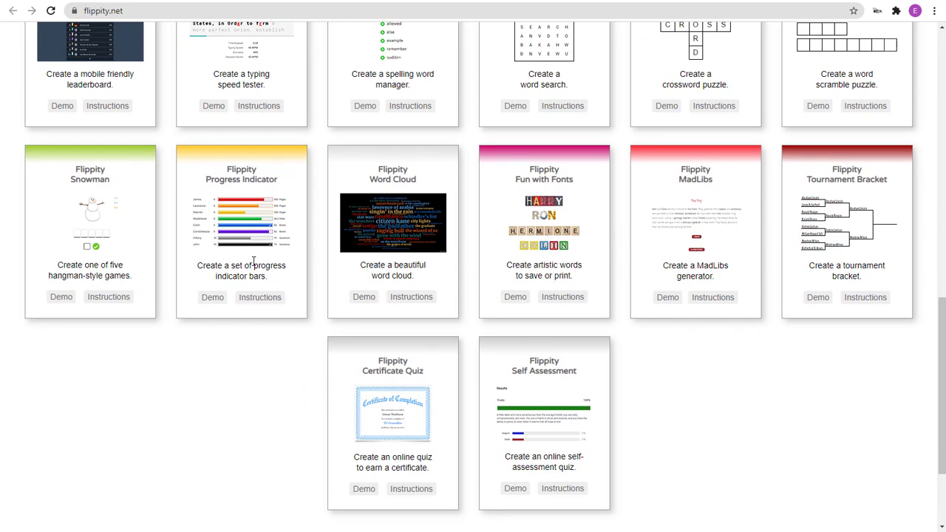
scroll(254, 261, up, 4)
scroll(258, 263, up, 3)
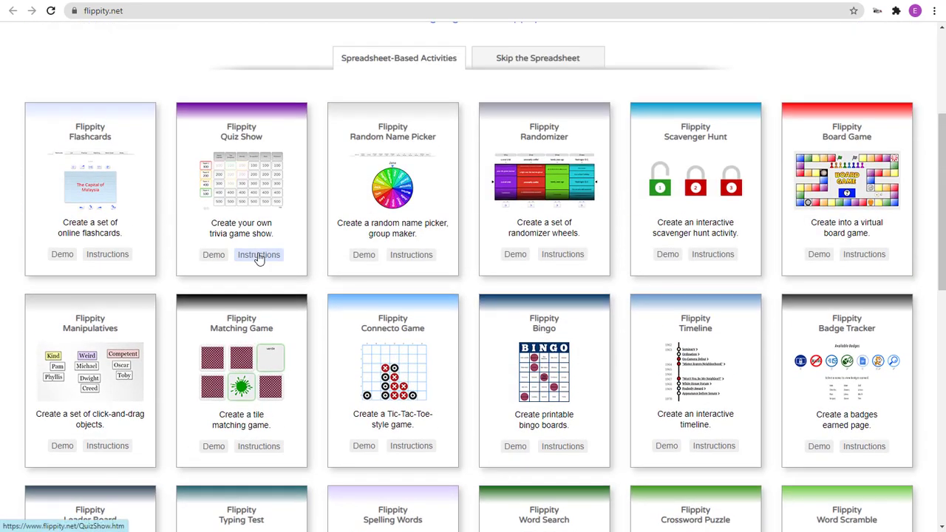
scroll(260, 260, down, 1)
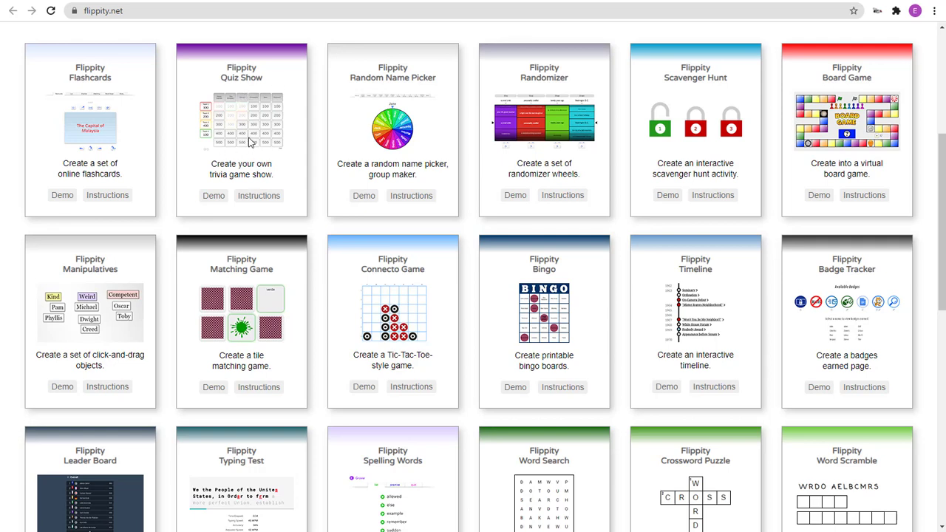
- Launch the Quiz Show demo, reveal the Bees 100 answer, and award Team 1 100 points
click(213, 196)
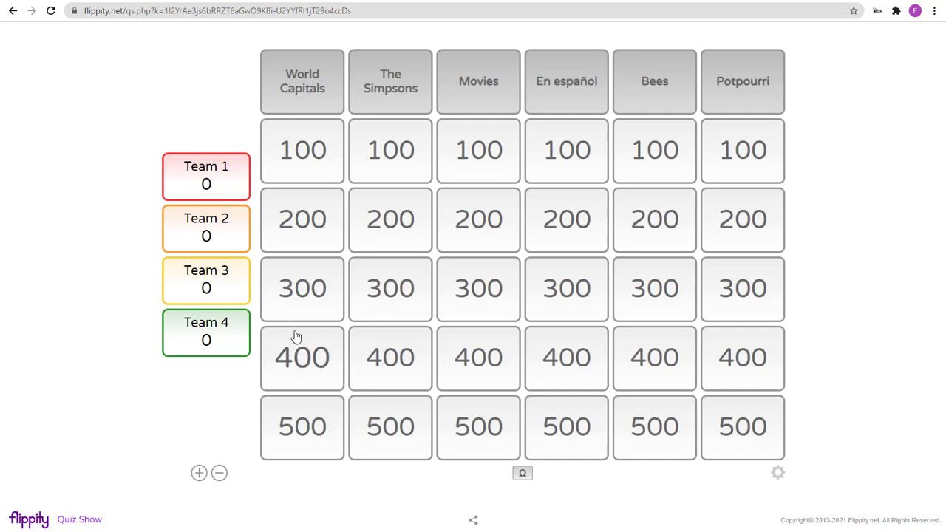
click(657, 164)
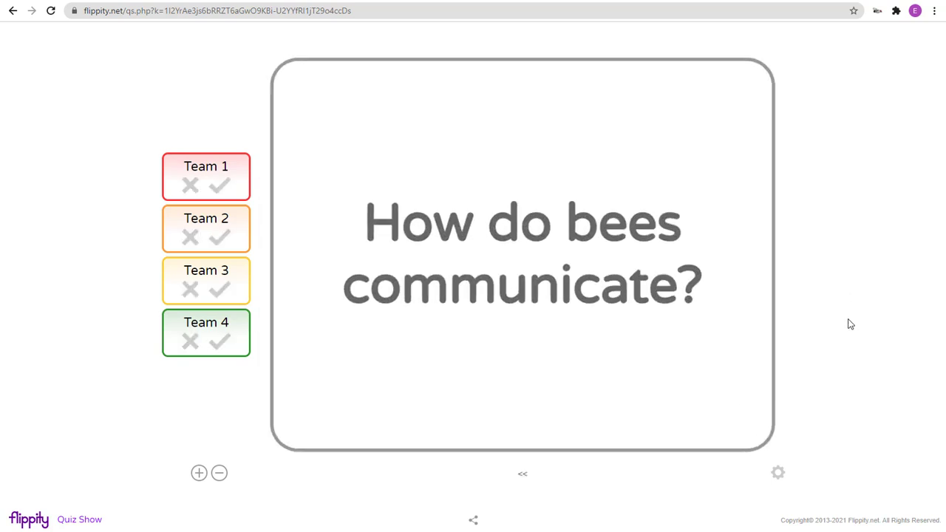
click(711, 371)
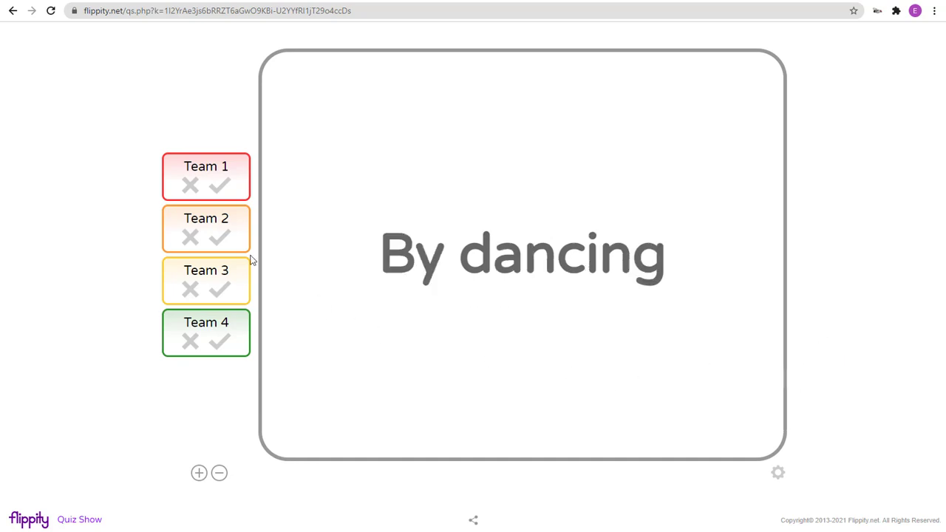
click(221, 188)
click(680, 349)
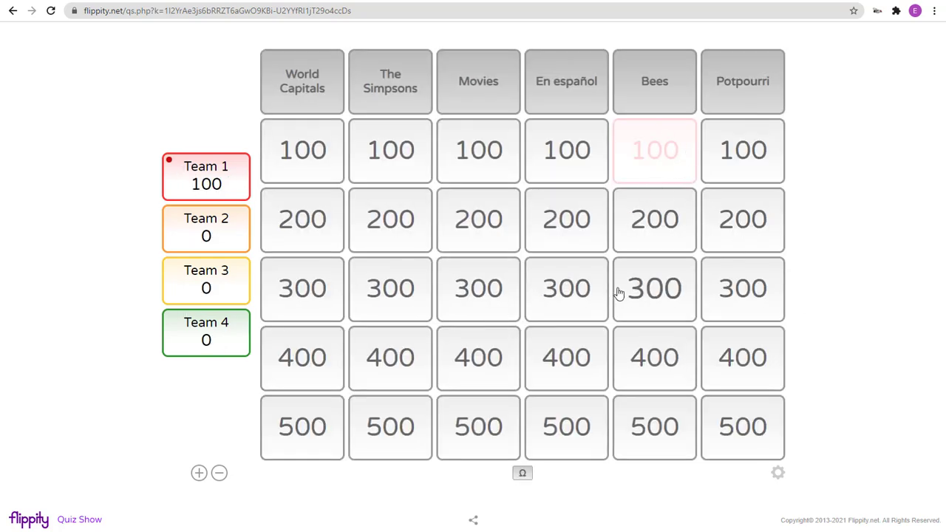
- Return to the Flippity homepage and scroll through the template grid back to the top row
click(37, 520)
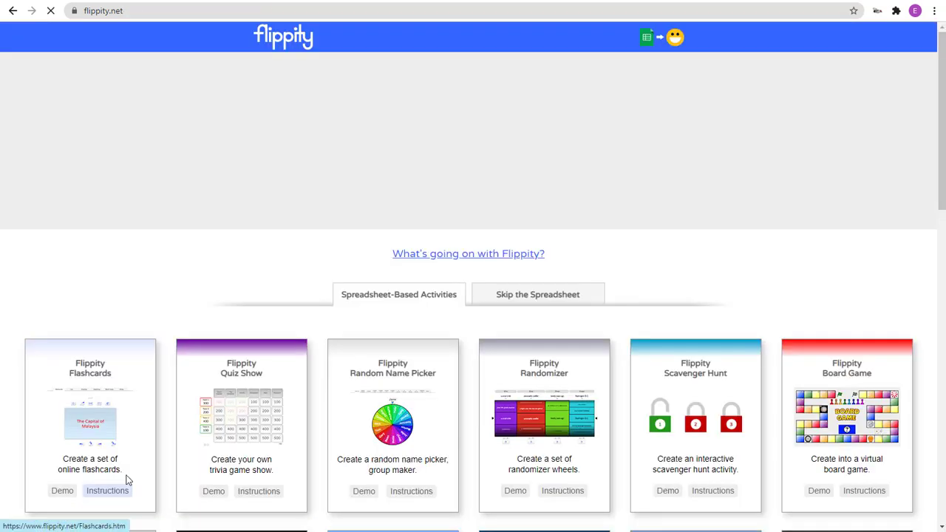
scroll(338, 329, down, 4)
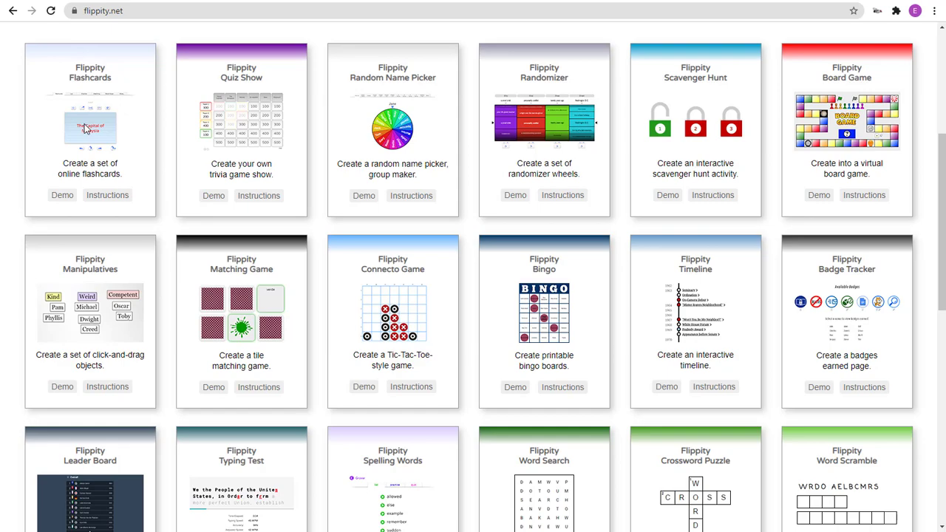
scroll(285, 185, down, 5)
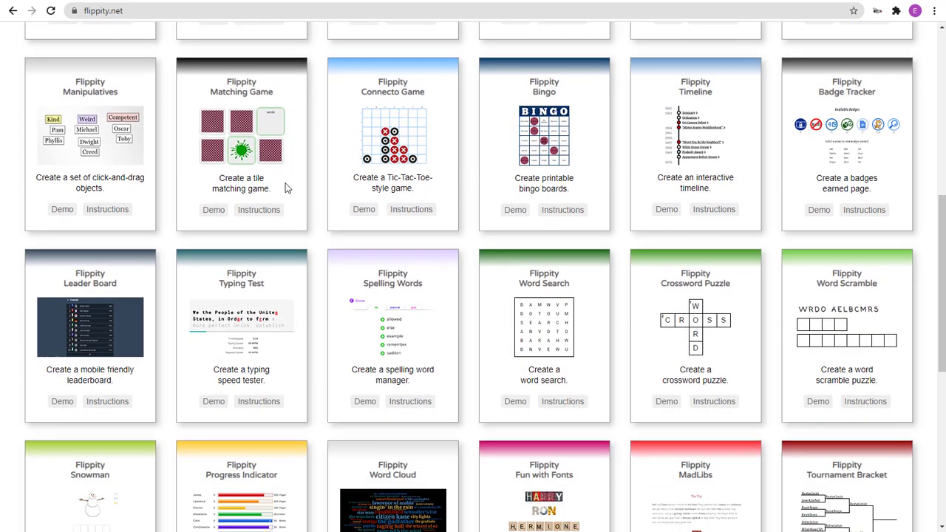
scroll(287, 185, up, 3)
scroll(287, 181, up, 2)
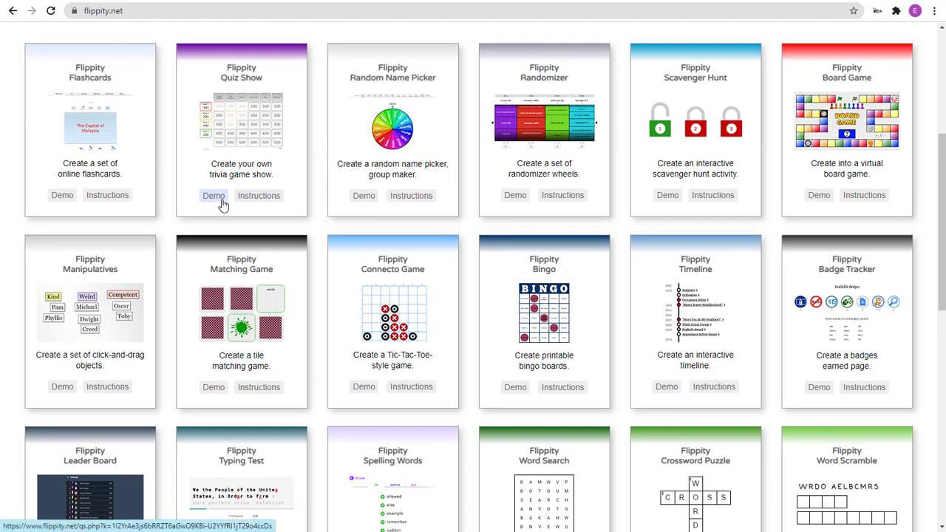
- Open the Quiz Show instructions and follow Step 1's 'this template' link to copy it
click(271, 196)
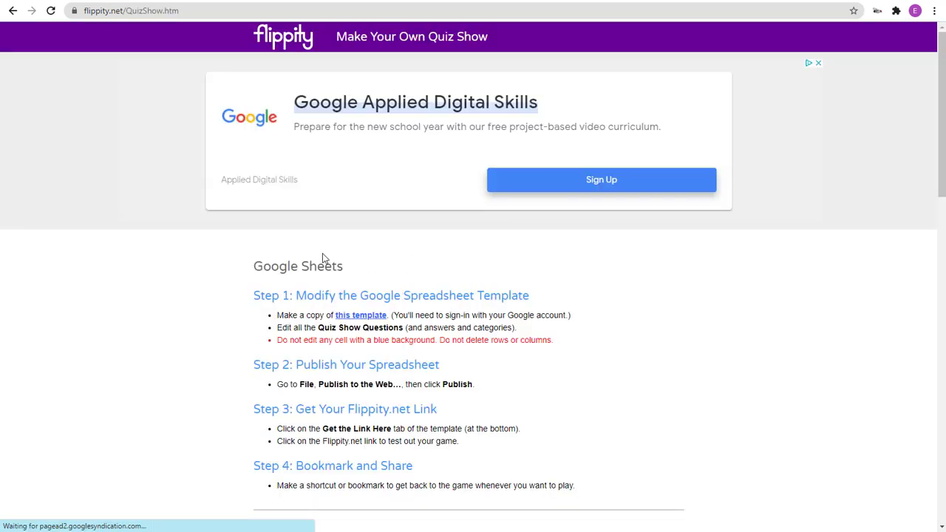
scroll(323, 259, down, 3)
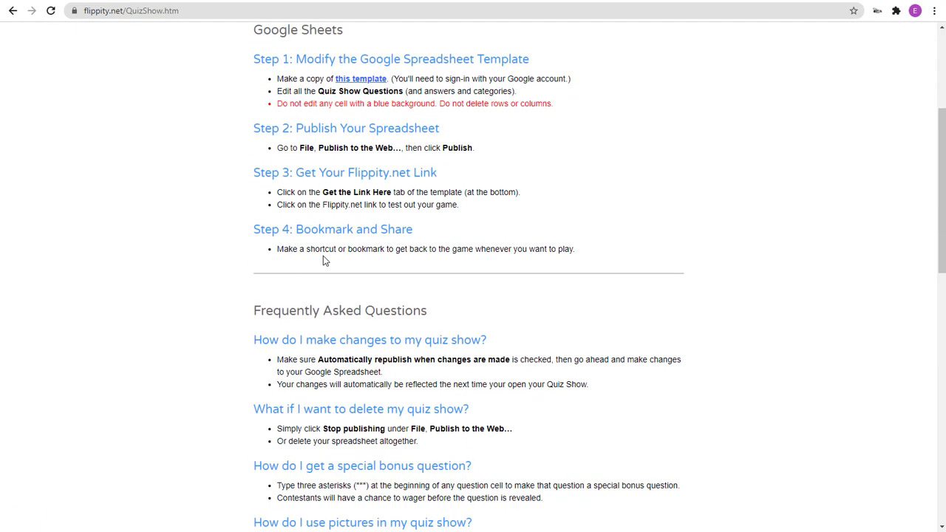
scroll(323, 256, up, 1)
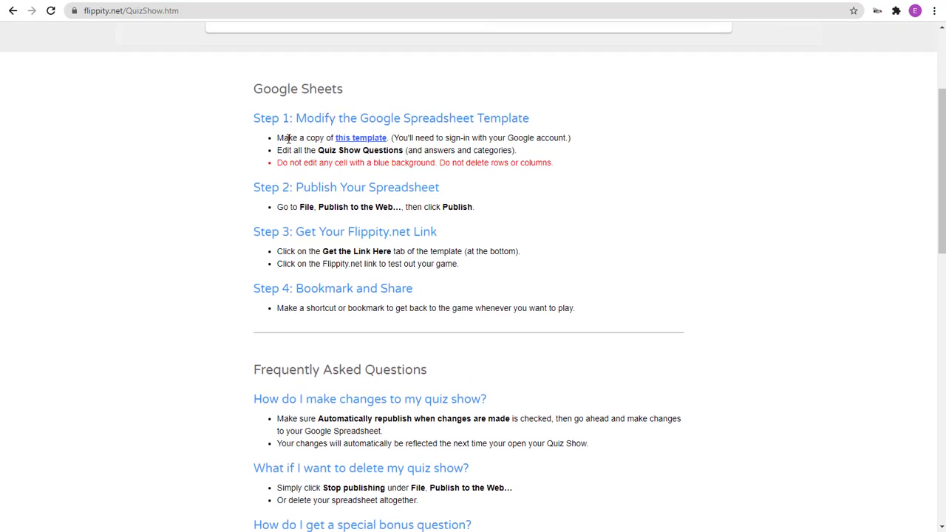
drag(318, 140, 455, 138)
click(440, 139)
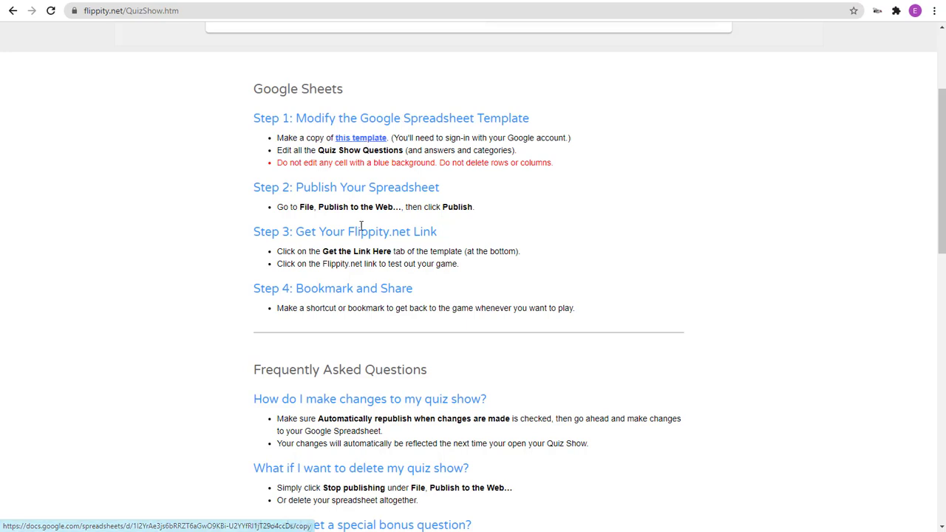
click(365, 139)
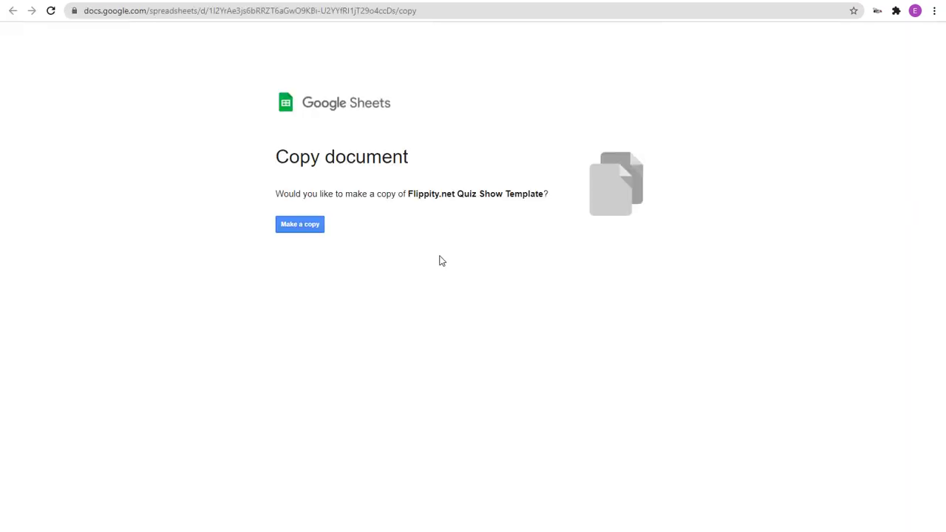
- Copy the Quiz Show template, then copy the Flashcards template from its Flippity instructions page
click(312, 227)
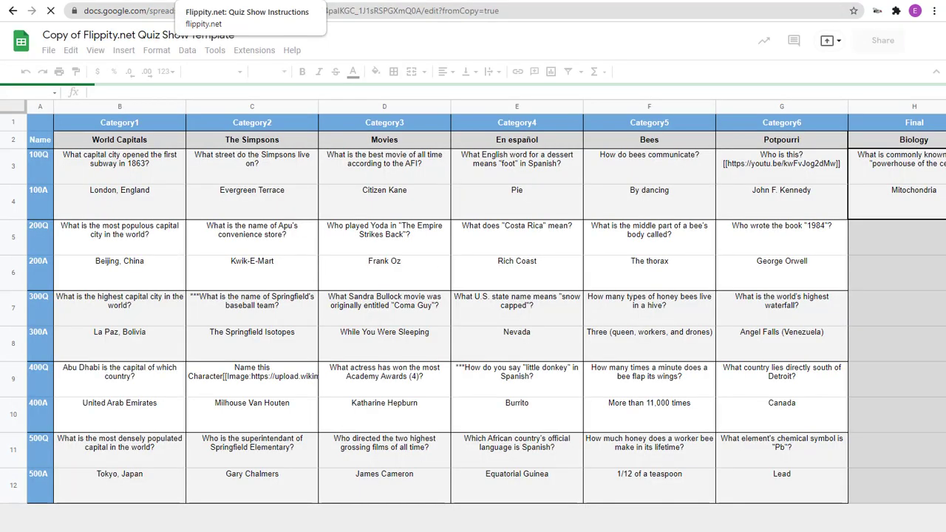
click(244, 4)
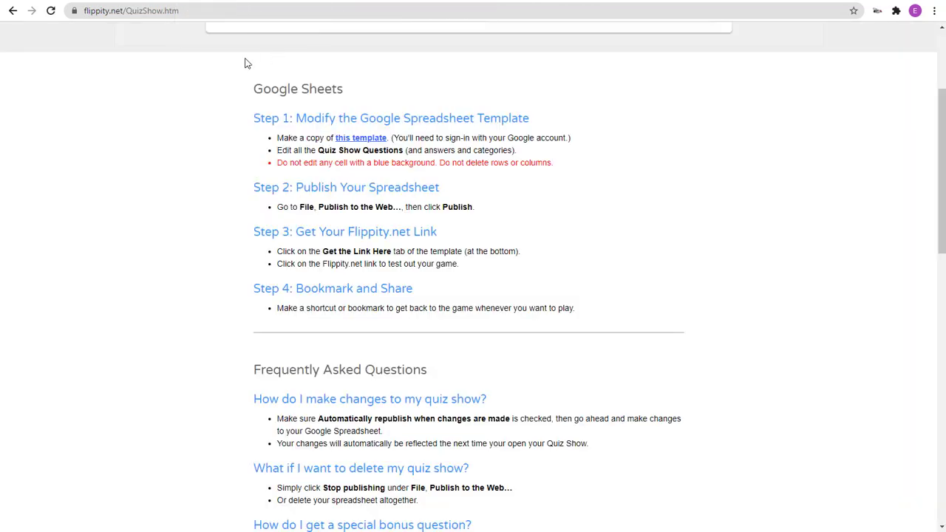
click(289, 35)
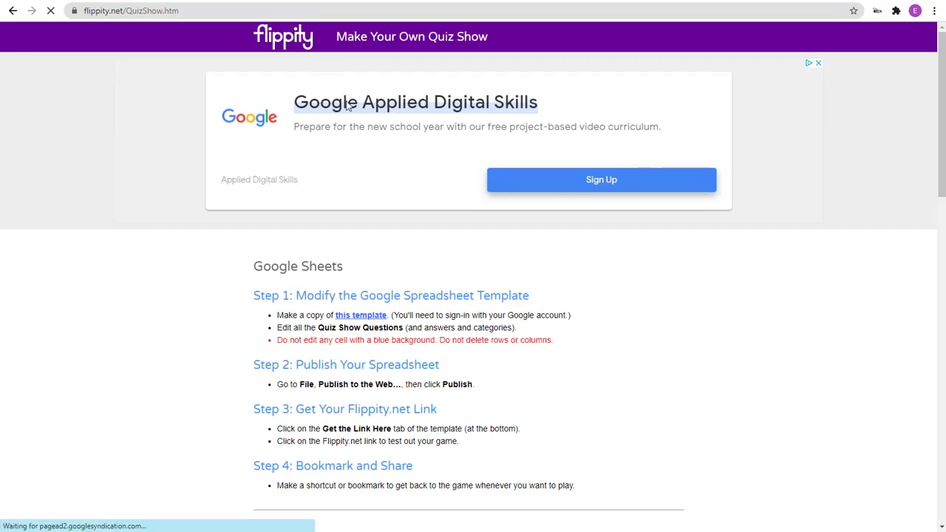
scroll(244, 236, down, 4)
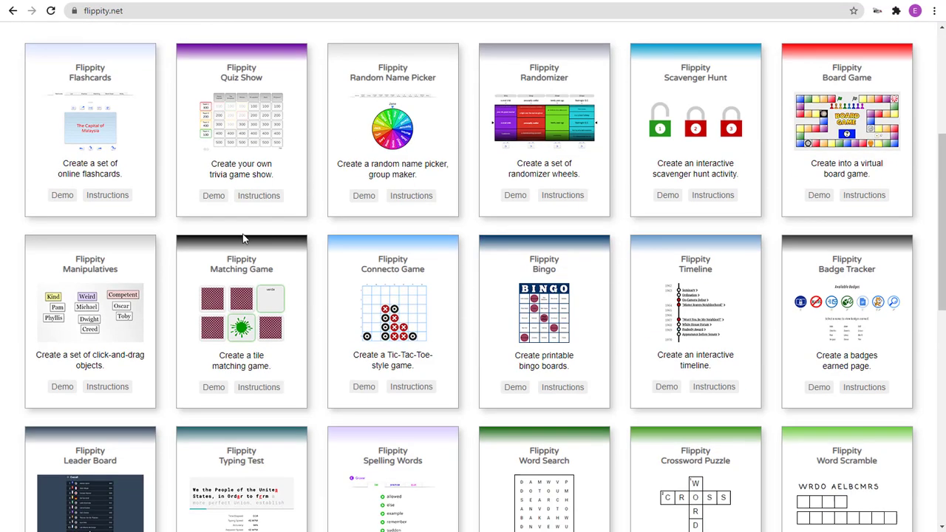
click(121, 197)
scroll(311, 230, down, 2)
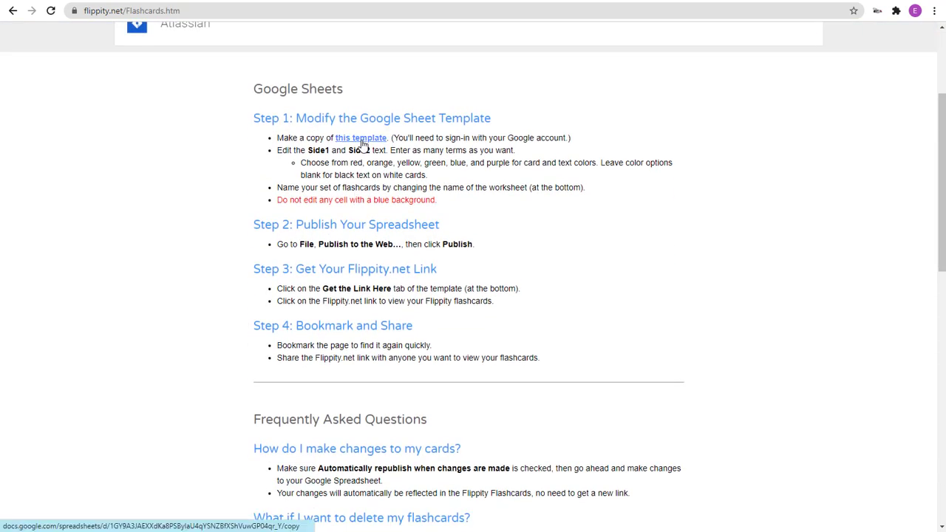
click(363, 139)
click(300, 225)
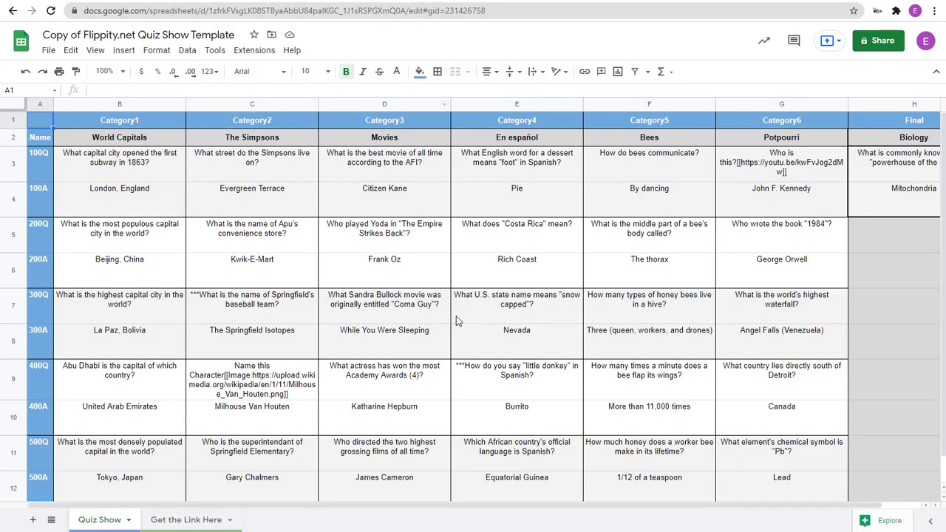
click(119, 103)
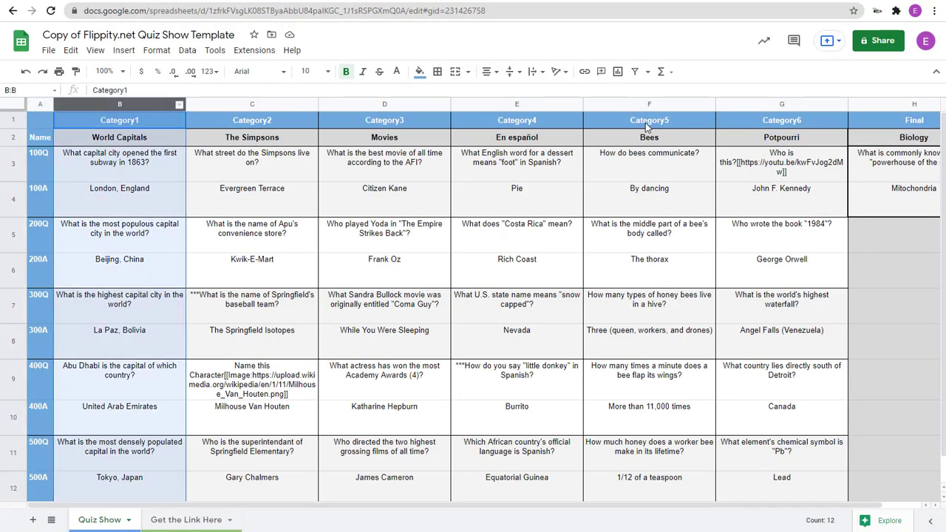
click(111, 199)
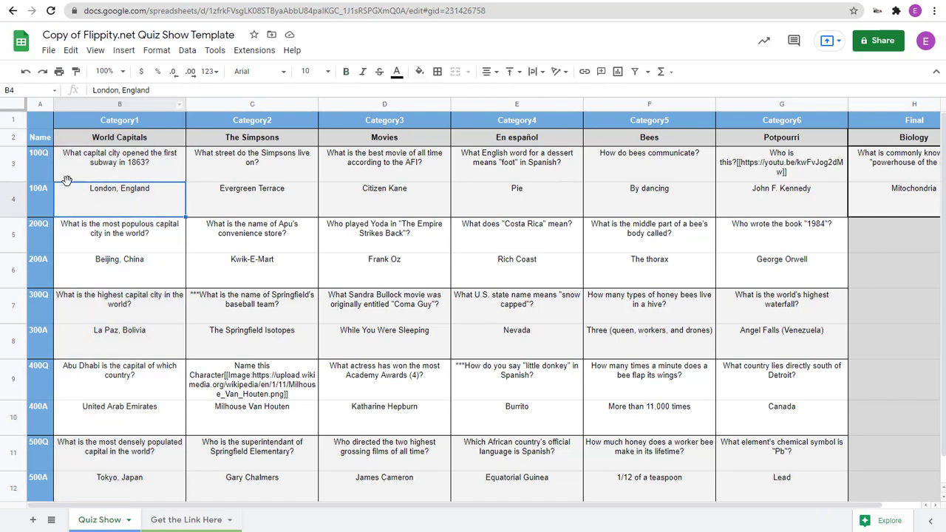
click(15, 169)
click(14, 205)
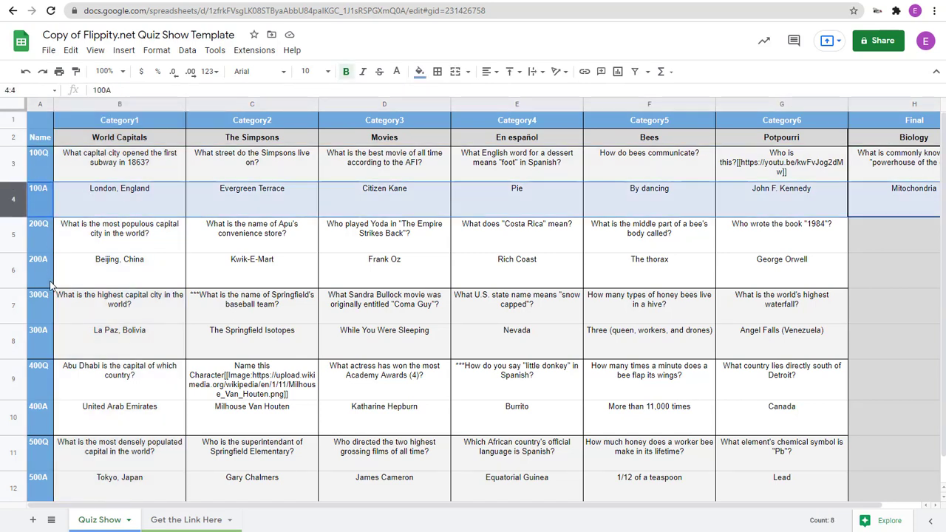
click(281, 3)
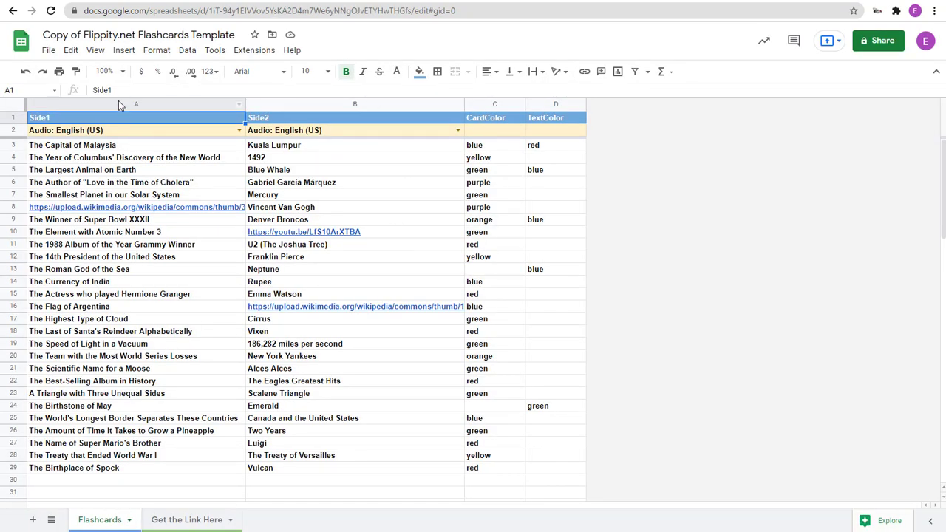
click(118, 105)
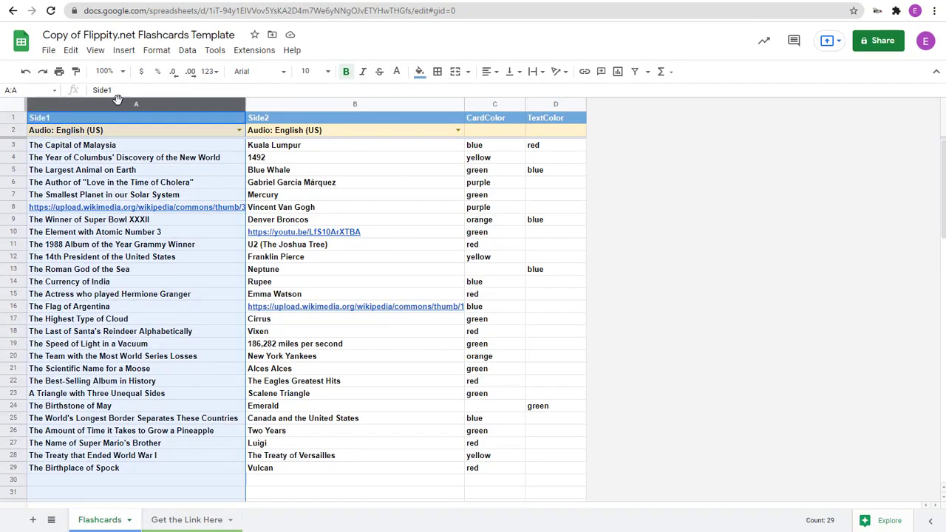
click(313, 105)
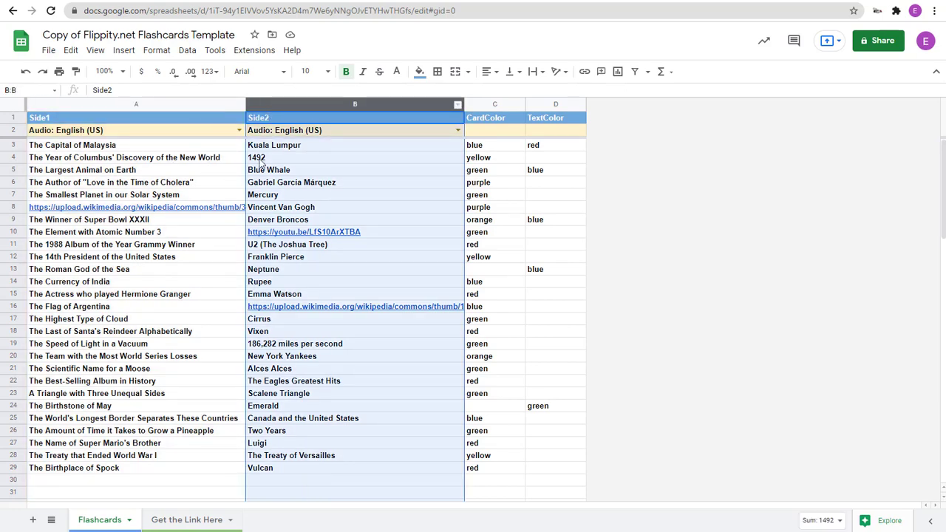
click(374, 3)
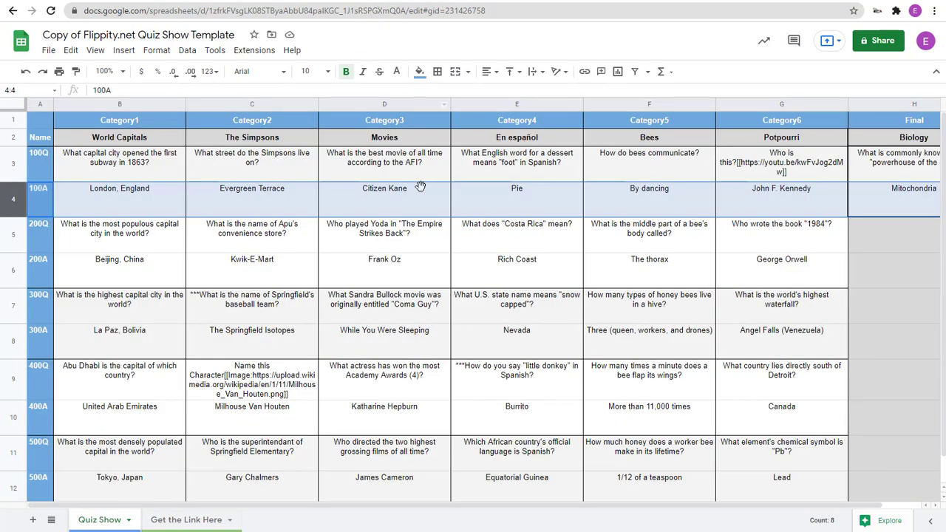
click(508, 277)
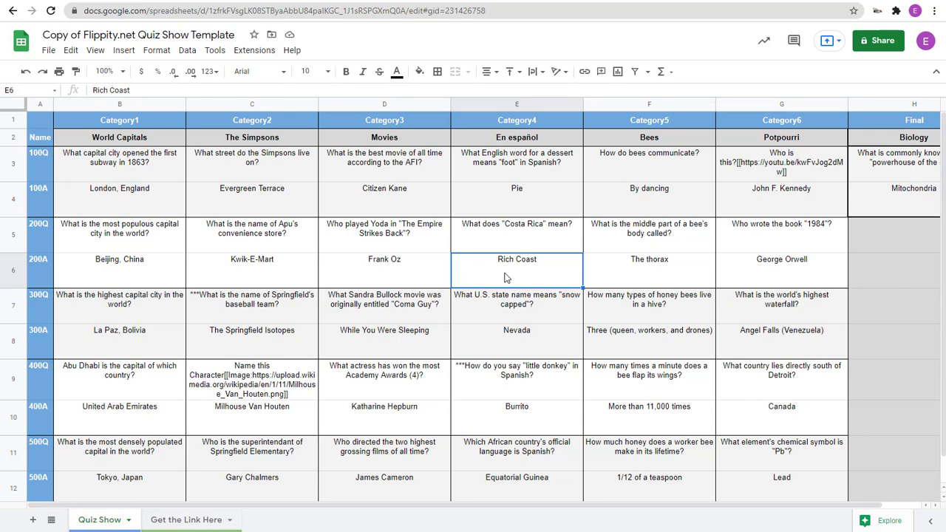
- Replace Bees with 'Google Trivia', question 'What was the original name for Google Docs?', answer 'Writely'
click(641, 140)
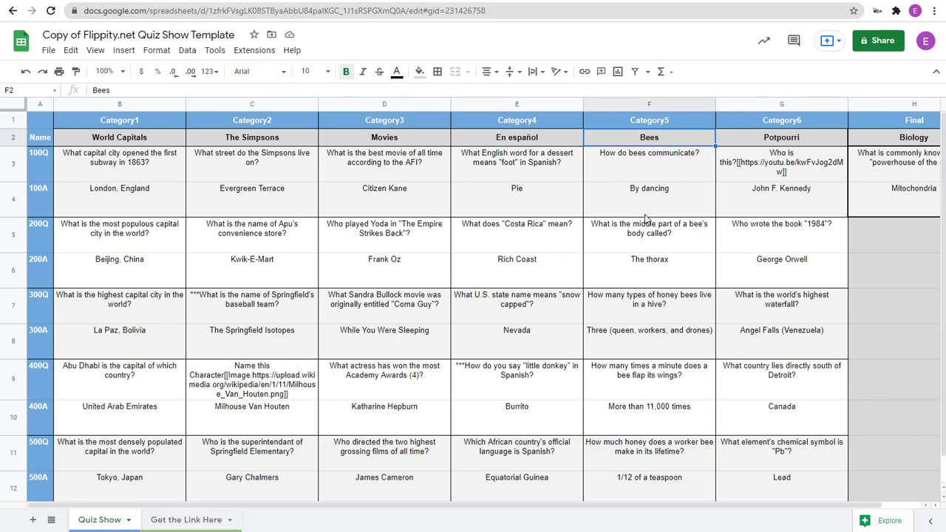
text(Google Trivia)
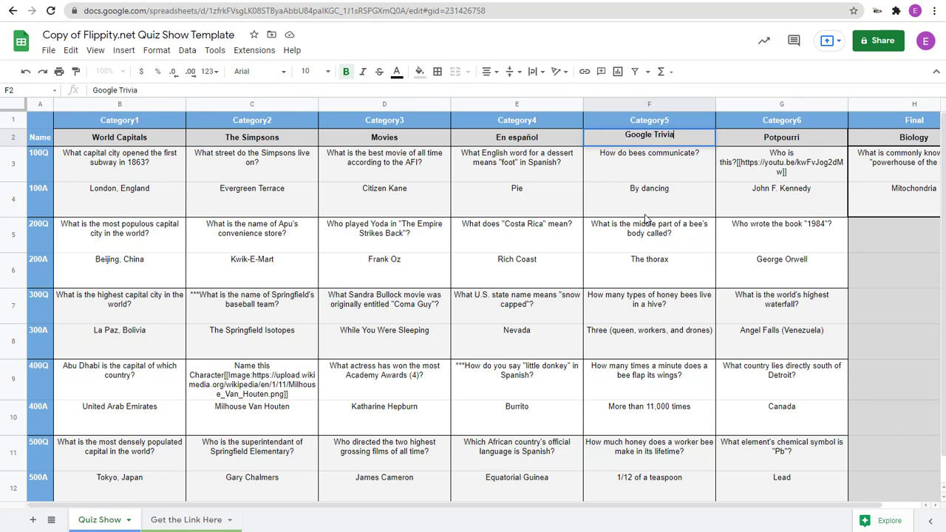
click(668, 170)
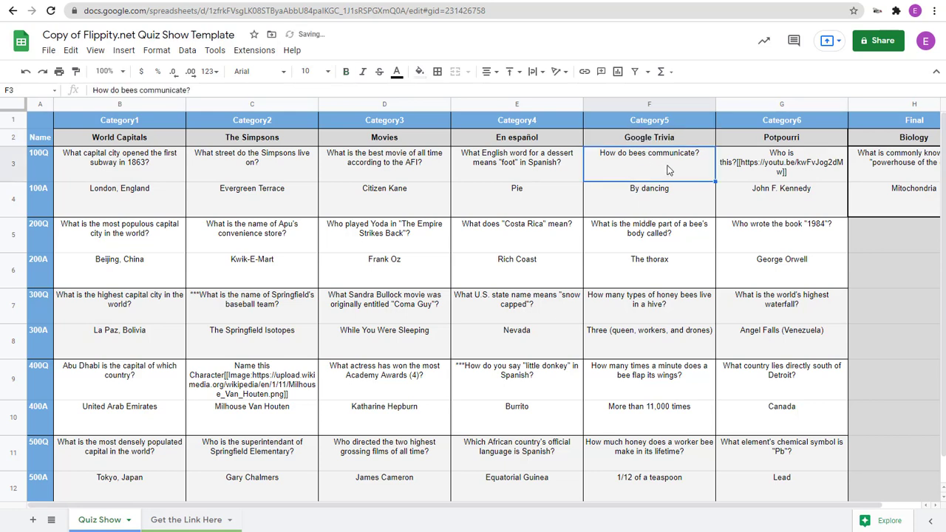
text(What was the o)
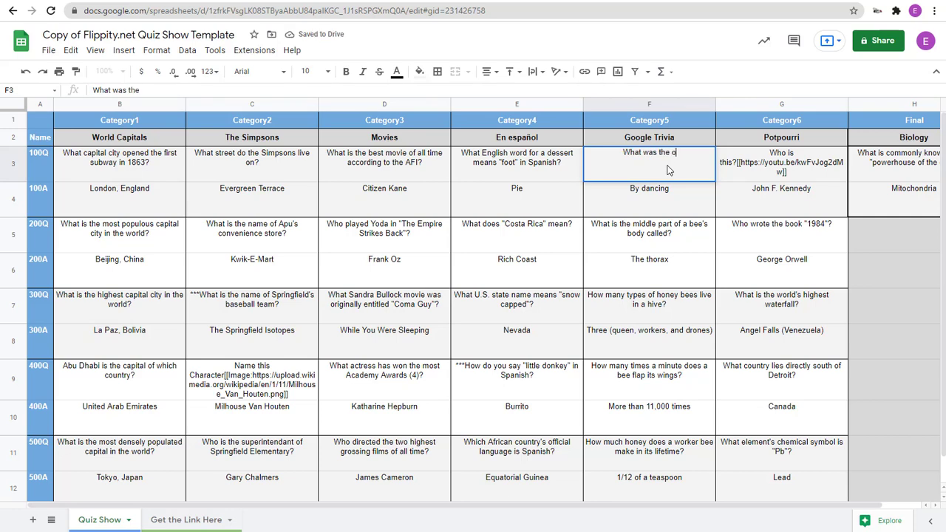
text(riginal name for Google Docs?)
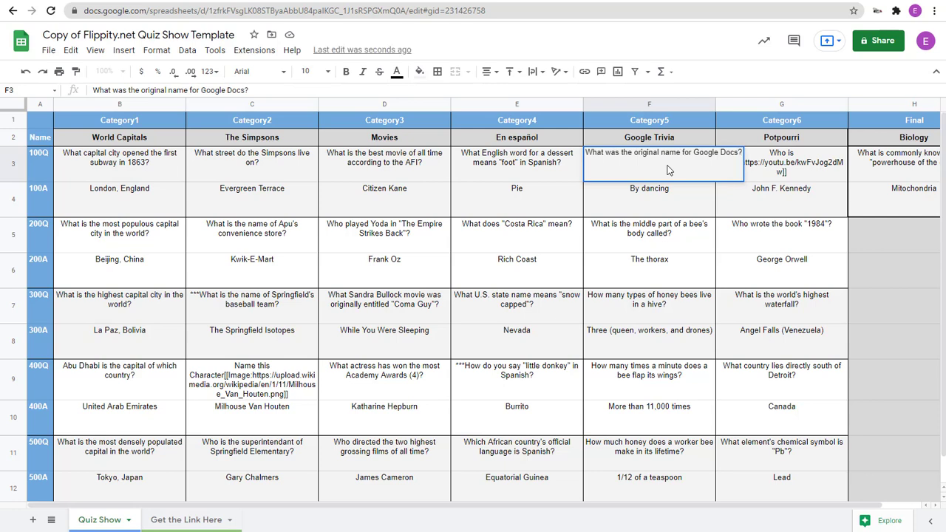
click(659, 209)
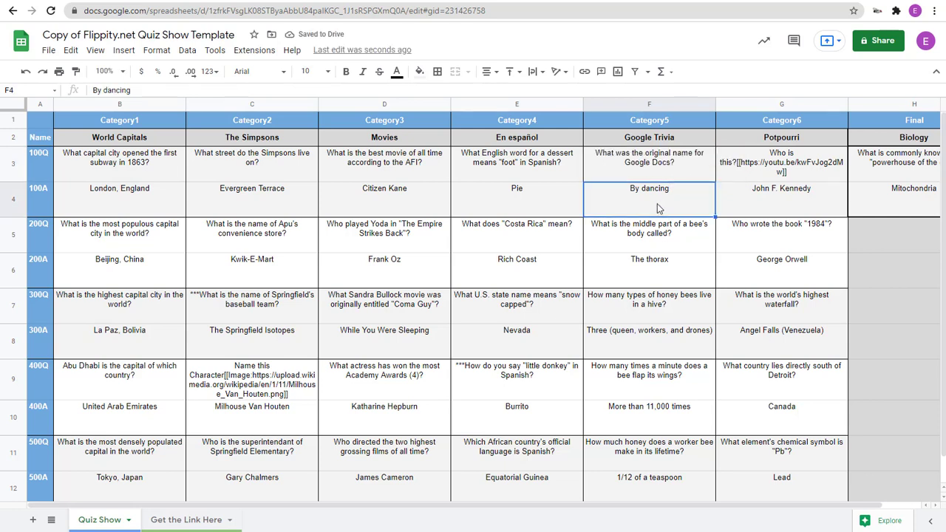
text(W)
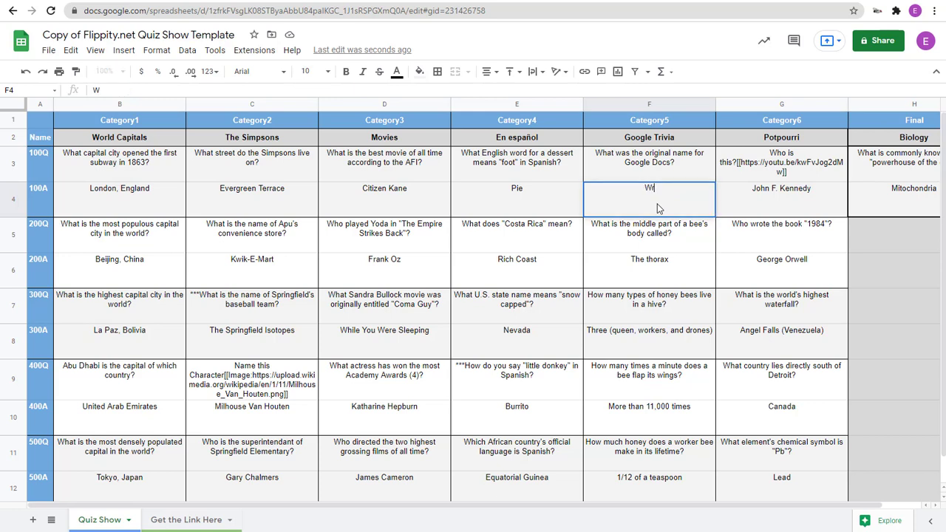
text(ritely)
click(663, 261)
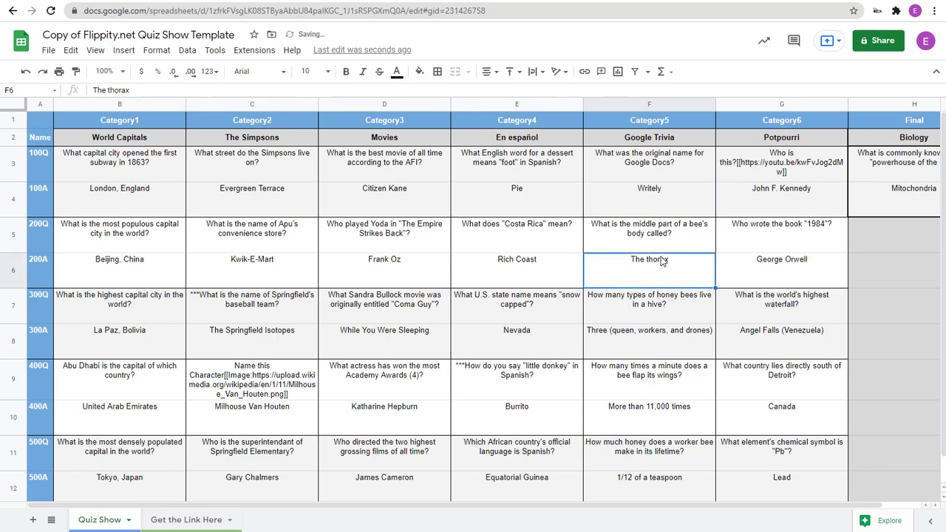
- Review the new Google Trivia category, Google Docs question and Writely answer cells
click(686, 171)
click(682, 196)
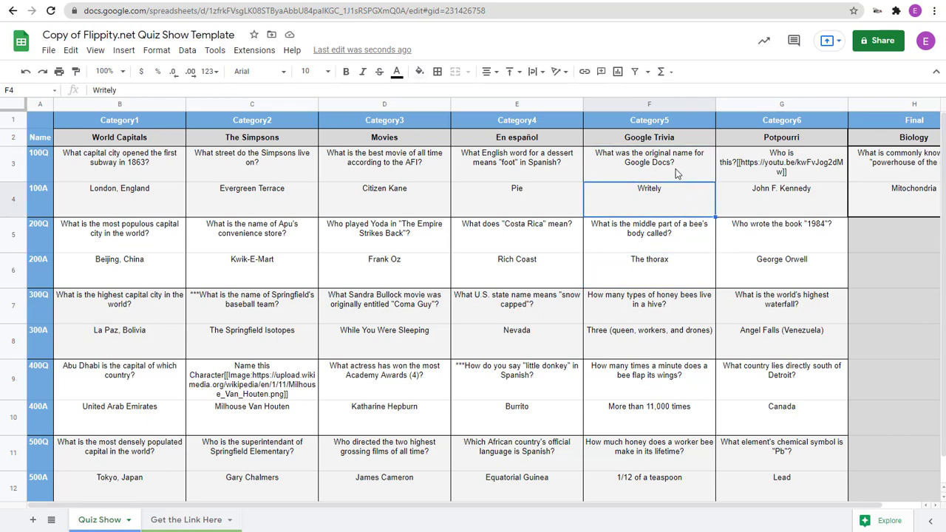
click(675, 172)
click(693, 141)
click(696, 180)
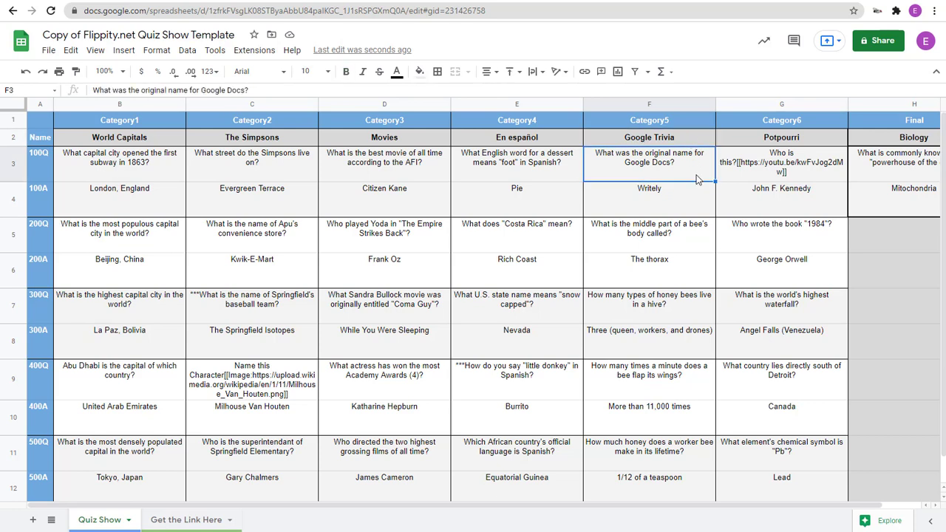
click(698, 194)
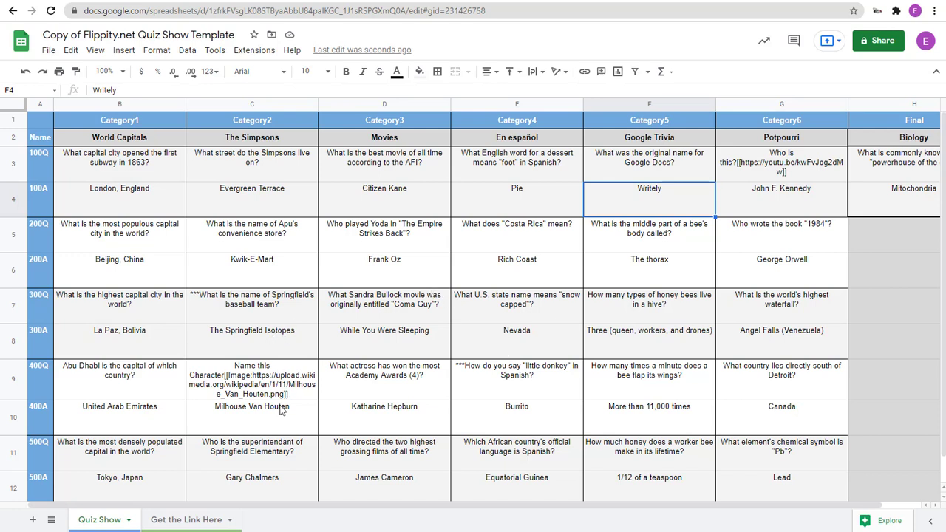
- Show the Get the Link Here sheet and point out the publish-first reminder in A4
click(182, 519)
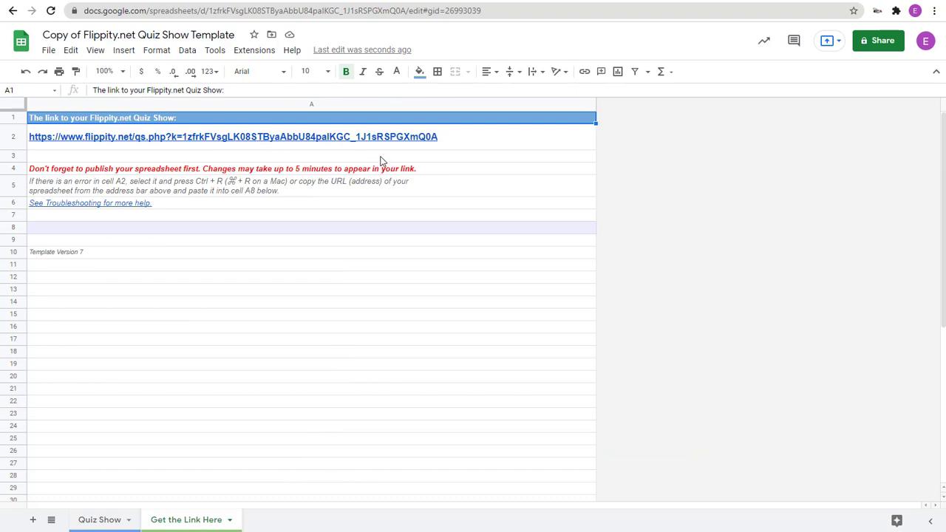
mouse_move(363, 148)
click(45, 170)
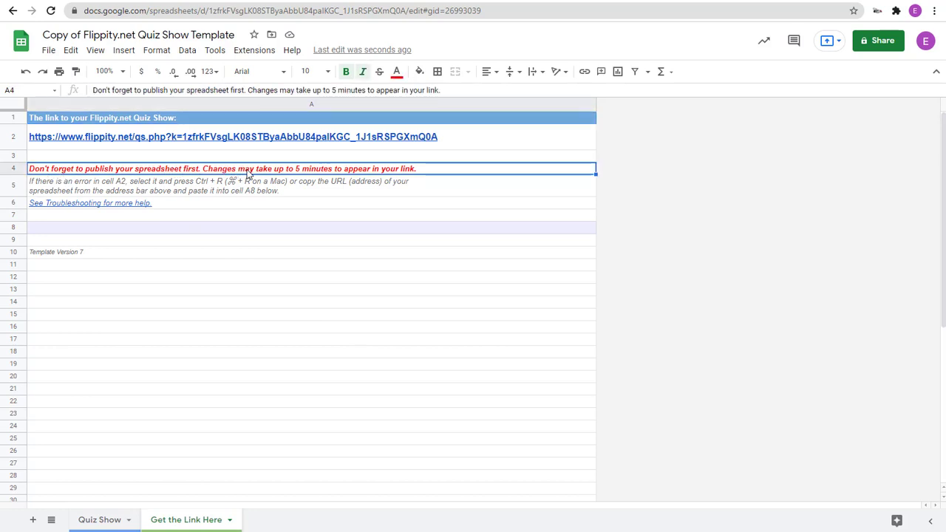
click(379, 384)
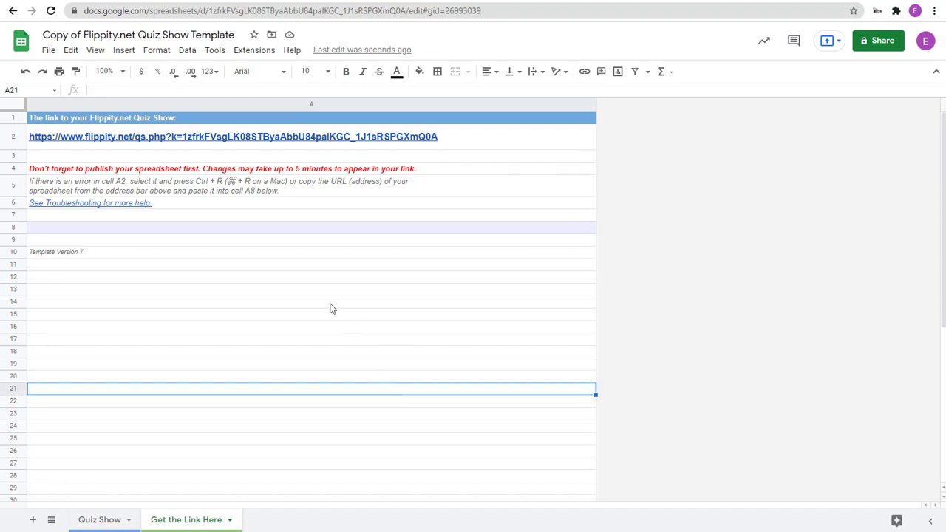
- Publish the entire Quiz Show document to the web, then select the game link in A2
click(45, 50)
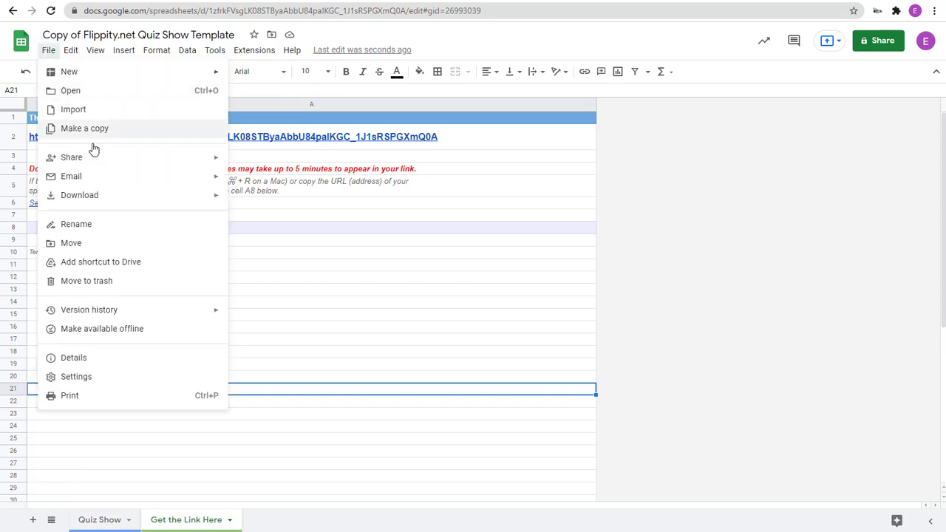
mouse_move(97, 158)
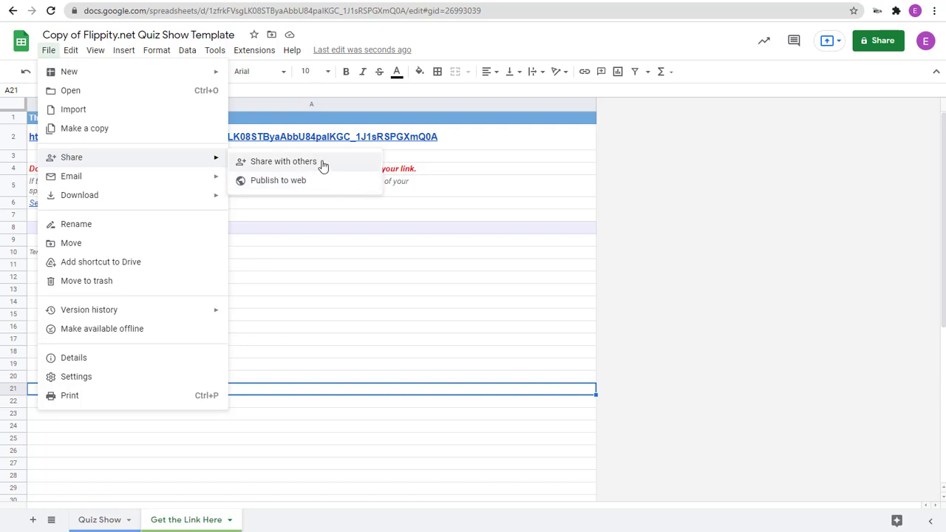
click(289, 190)
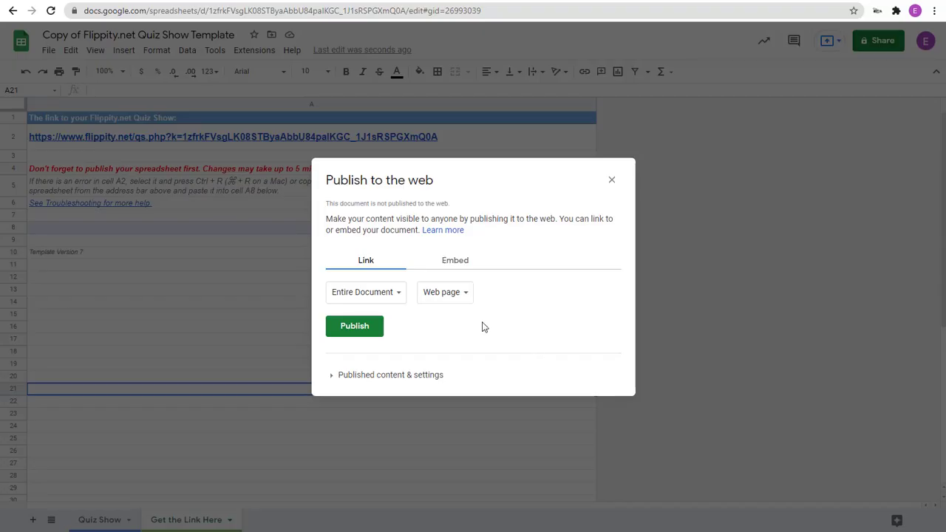
click(393, 298)
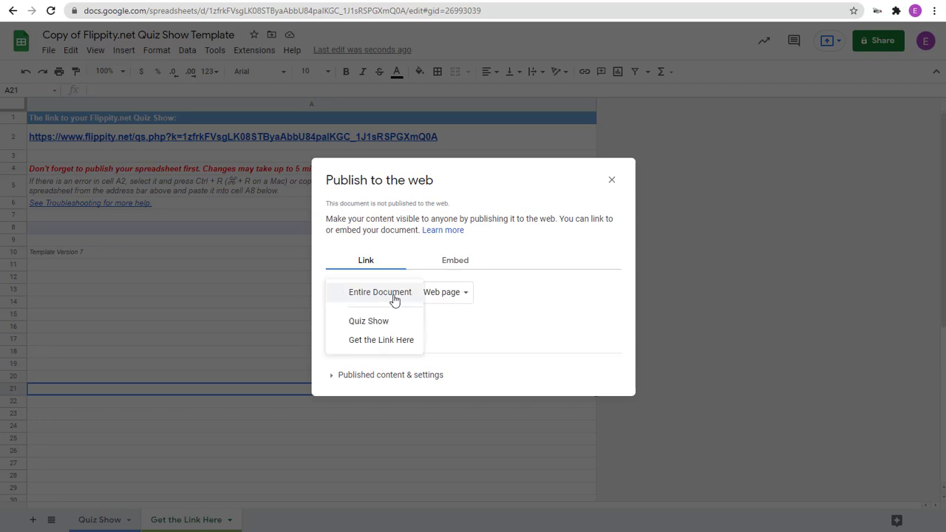
click(536, 332)
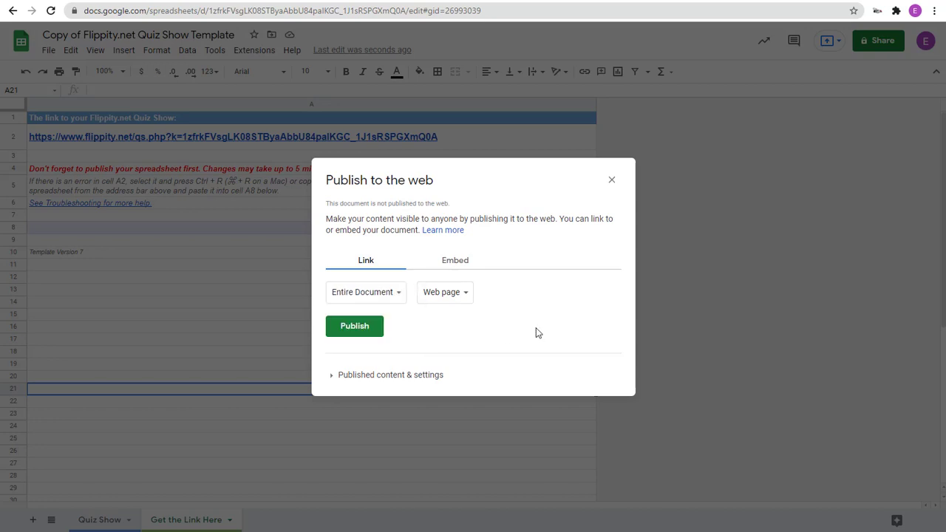
click(373, 334)
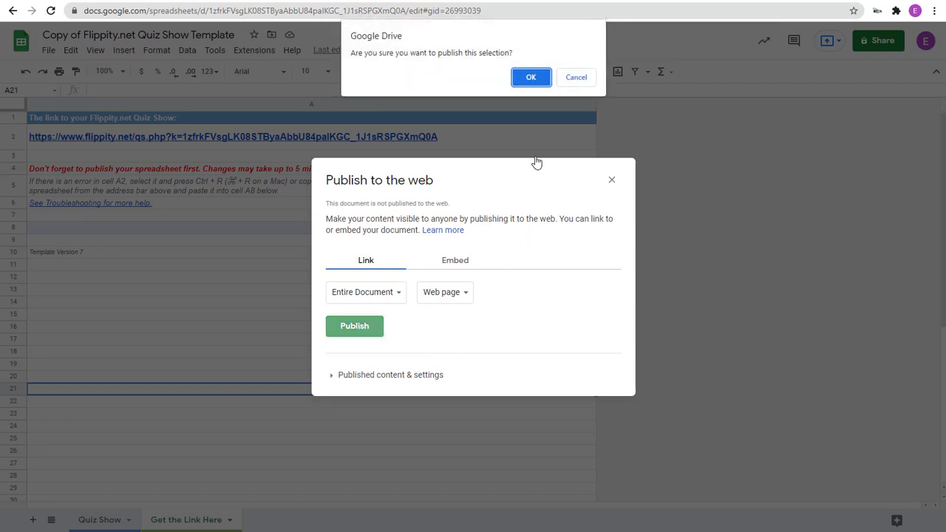
click(531, 78)
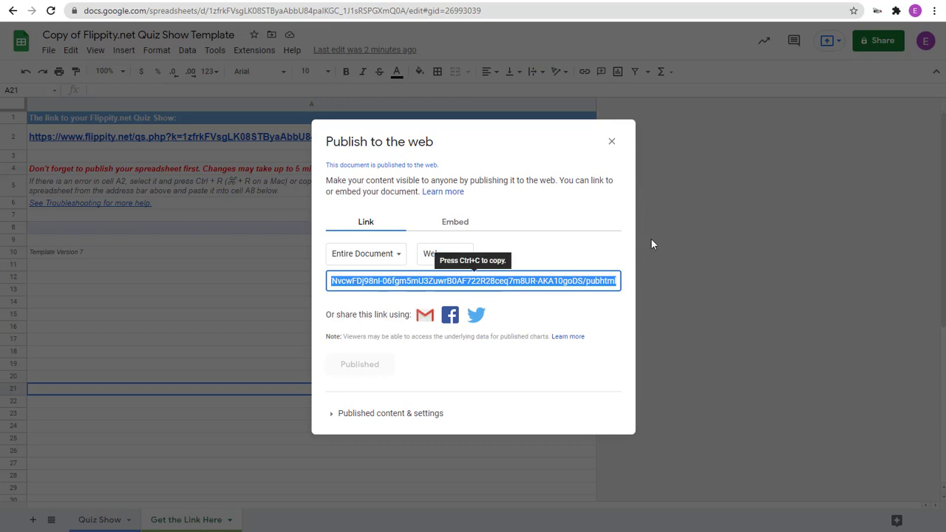
click(613, 142)
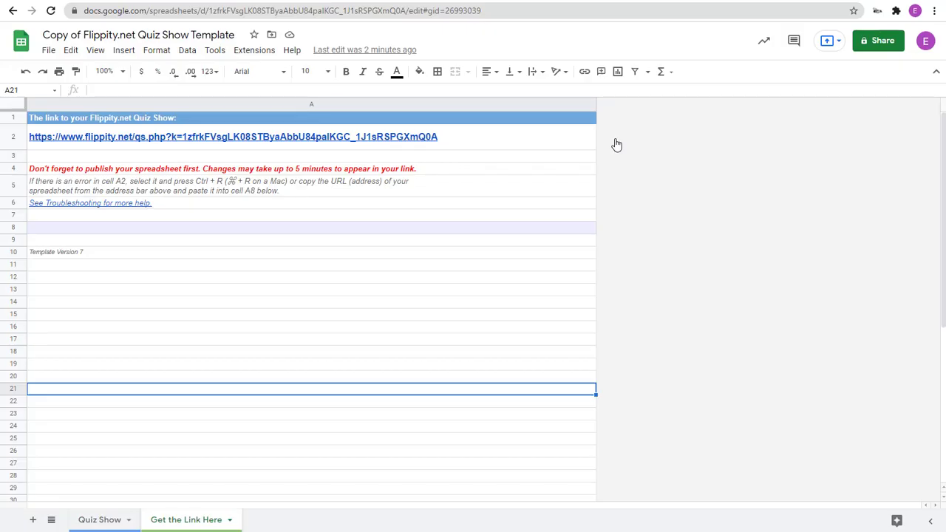
click(352, 268)
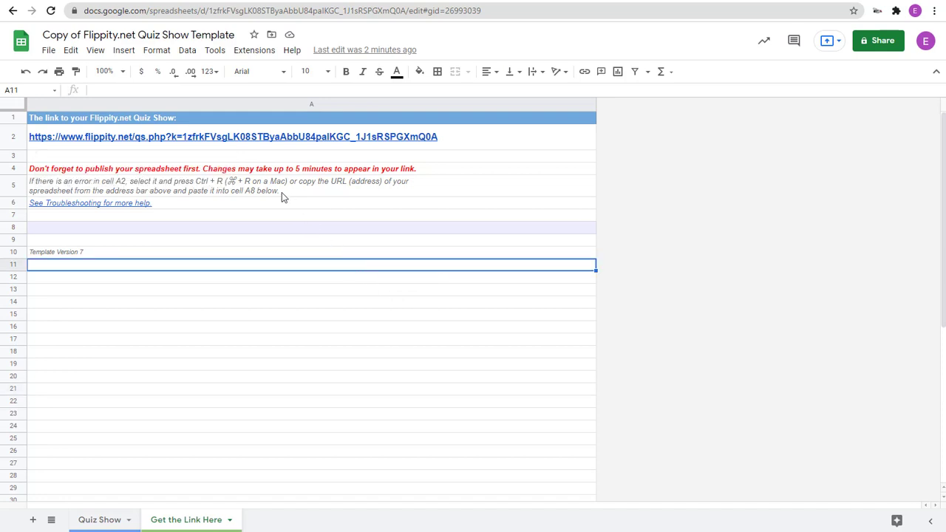
click(203, 142)
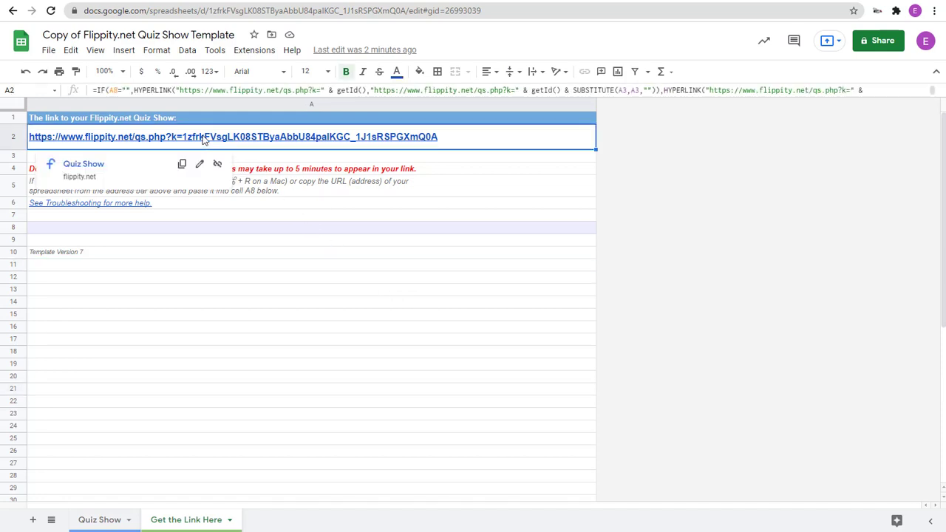
- Play the Google Trivia 100 question on the Flippity board, reveal its answer, and return to the sheet
click(89, 164)
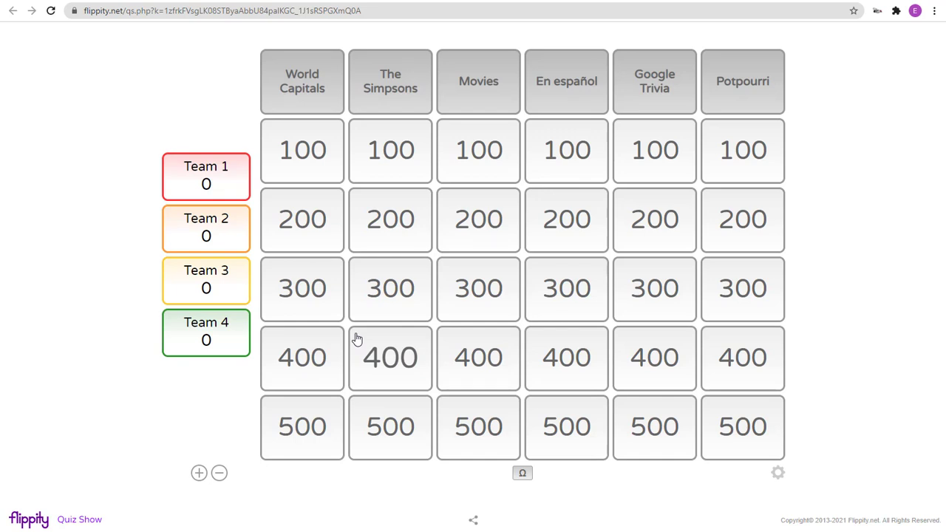
click(655, 148)
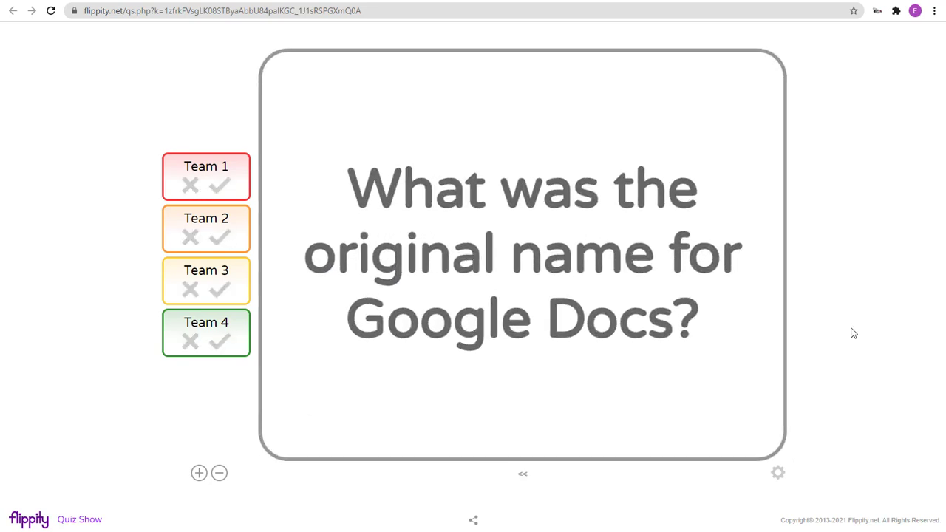
click(630, 384)
click(670, 397)
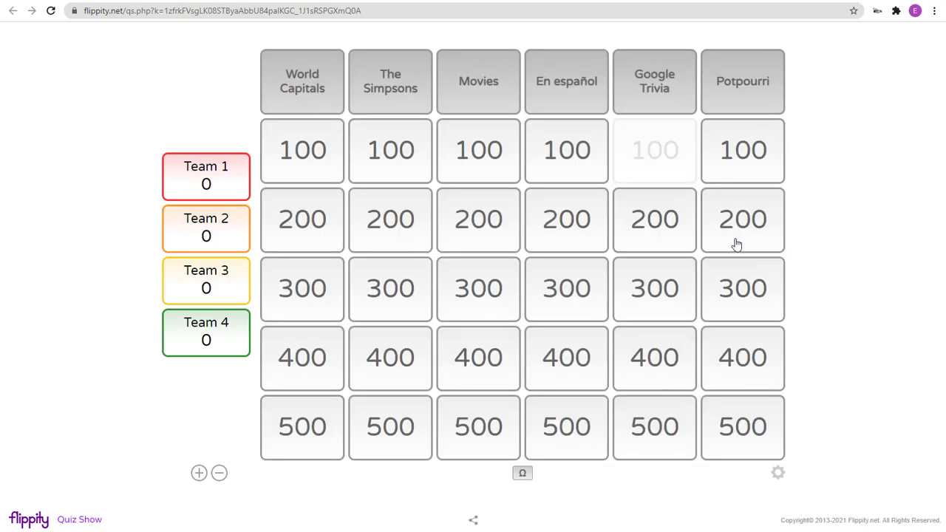
click(320, 2)
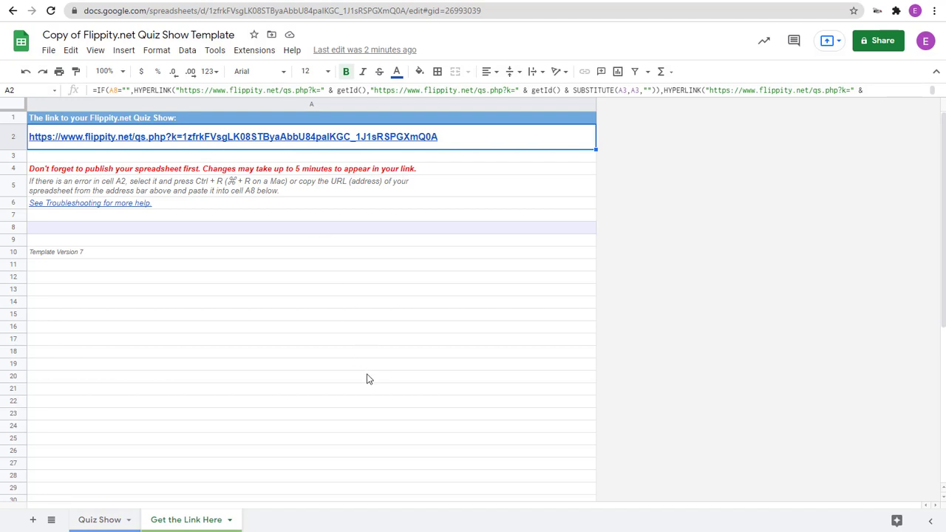
- Go to the flippity.net home page and scroll through its activity template cards
mouse_move(289, 146)
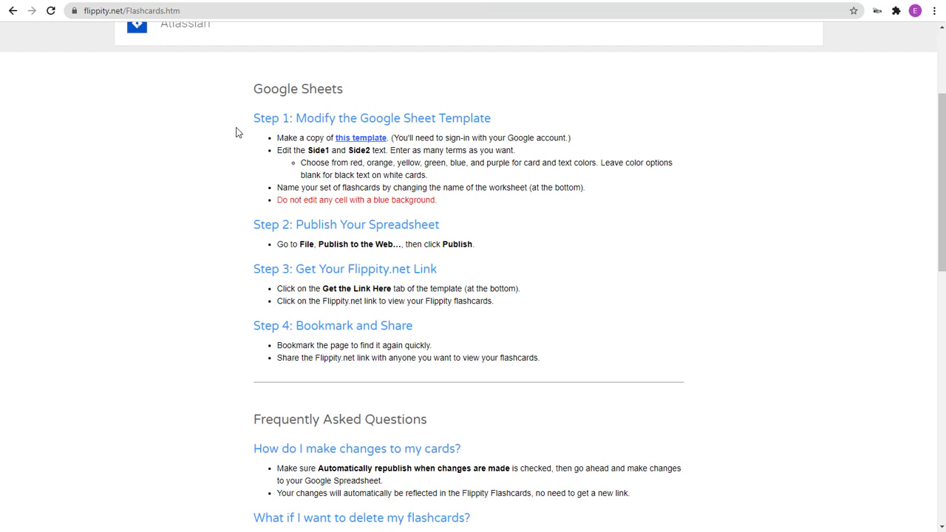
scroll(222, 181, up, 3)
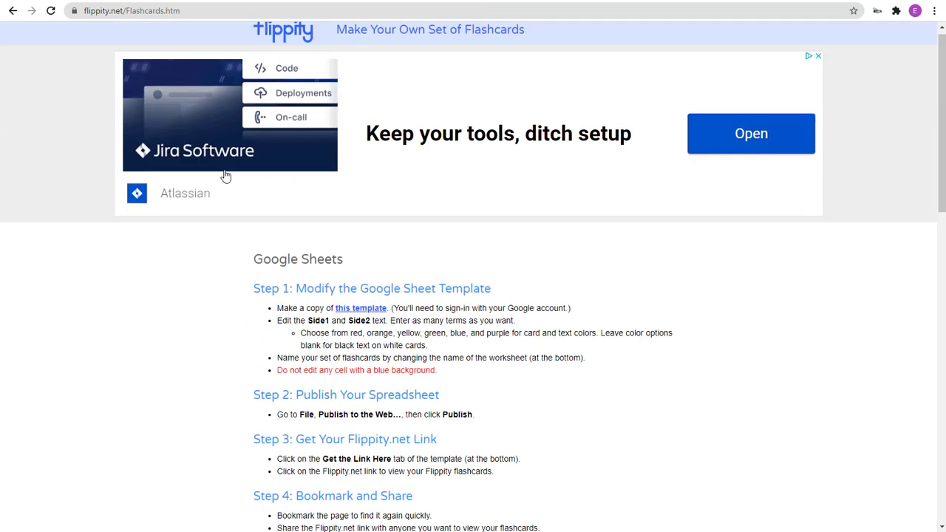
click(265, 37)
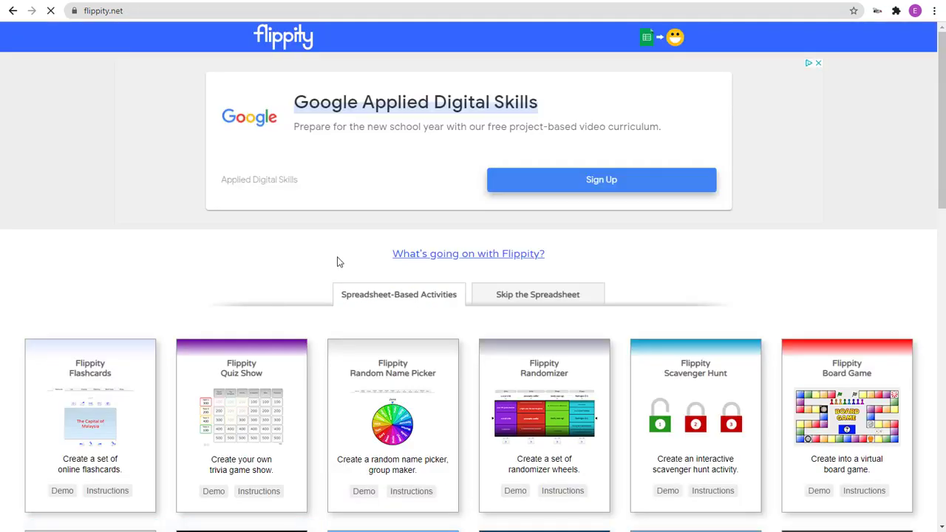
scroll(330, 262, down, 3)
scroll(330, 265, down, 1)
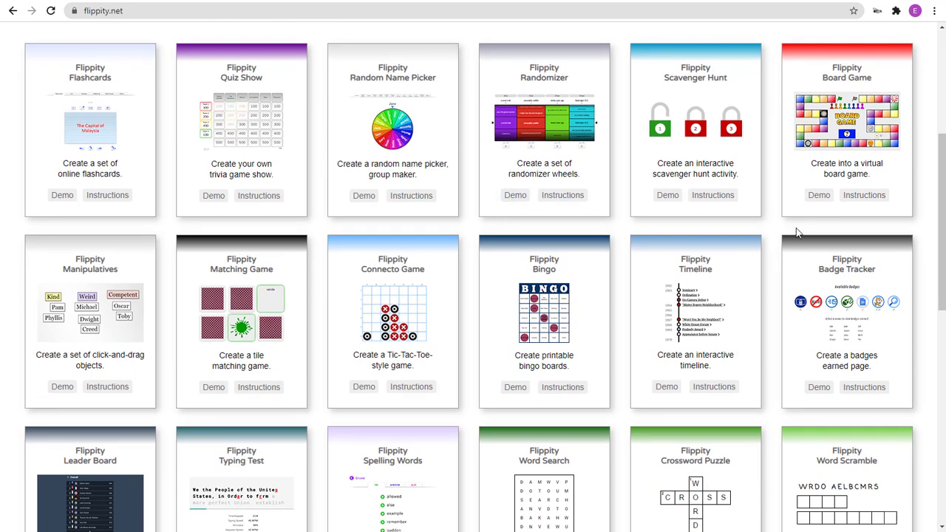
scroll(702, 280, down, 8)
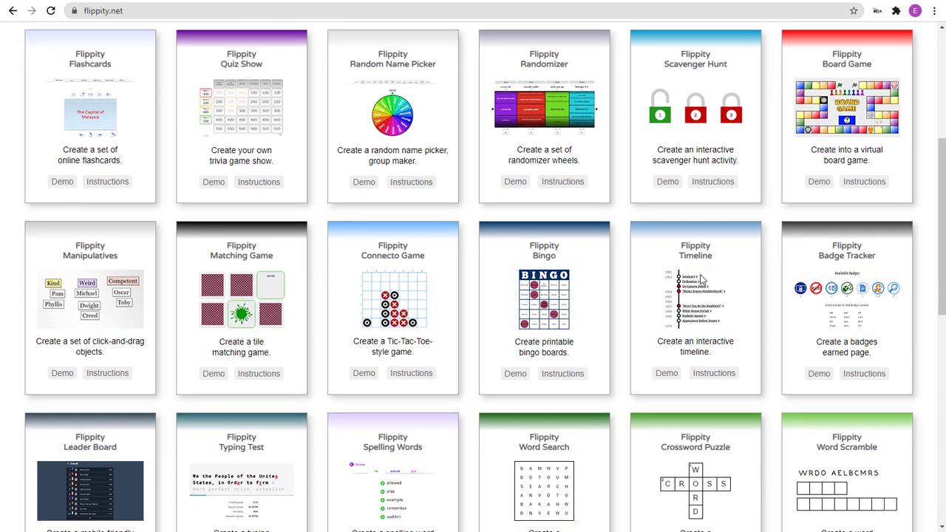
scroll(702, 286, up, 12)
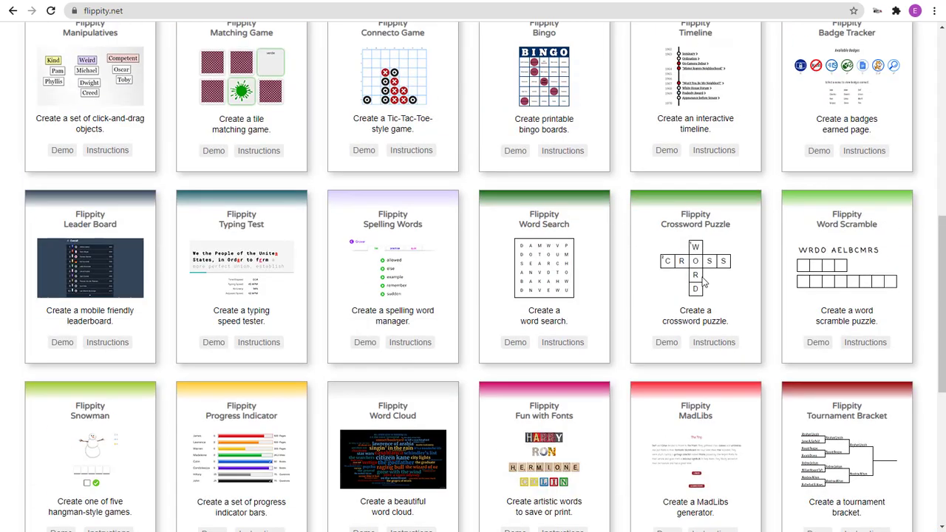
scroll(704, 284, down, 3)
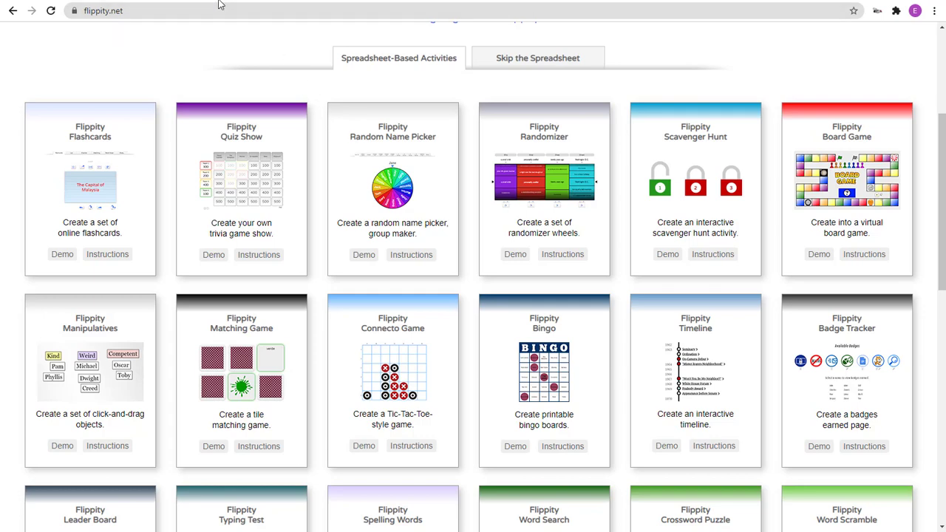
- Step through the Flashcards, Wonder, Animal, Data Collection and Docs tabs to the Educational Games slide
key(ctrl+Tab)
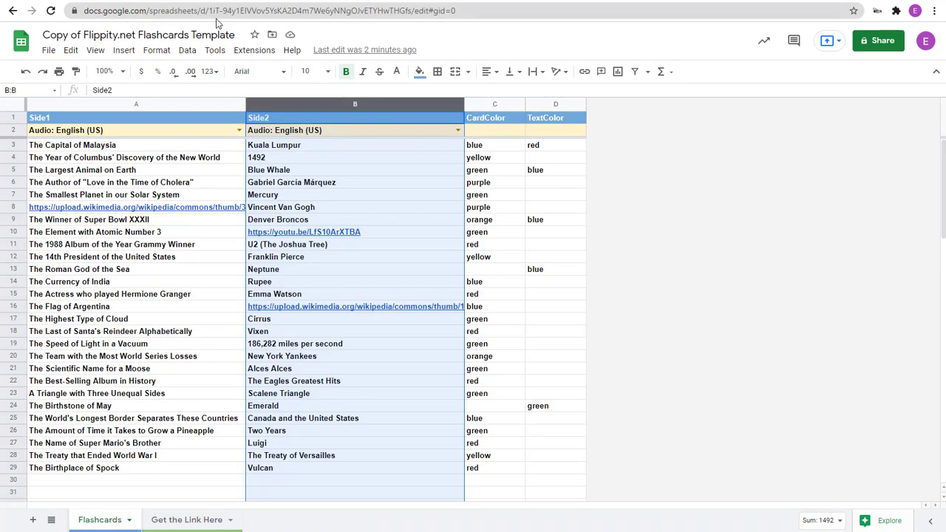
key(ctrl+Tab)
key(ctrl+Tab)
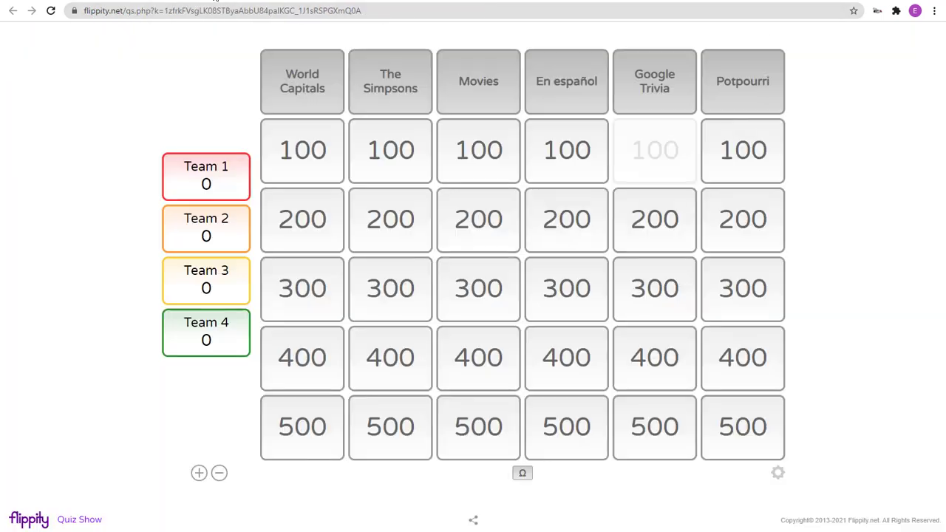
key(ctrl+Tab)
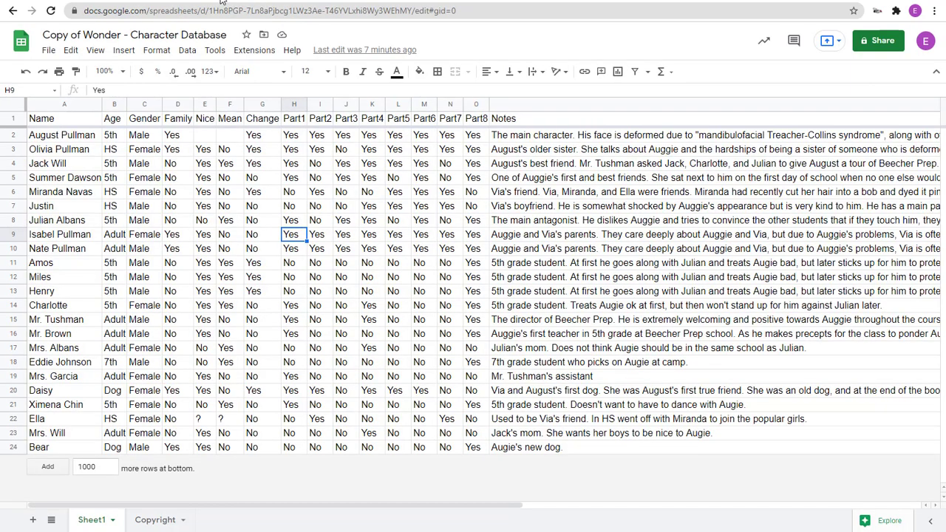
click(217, 1)
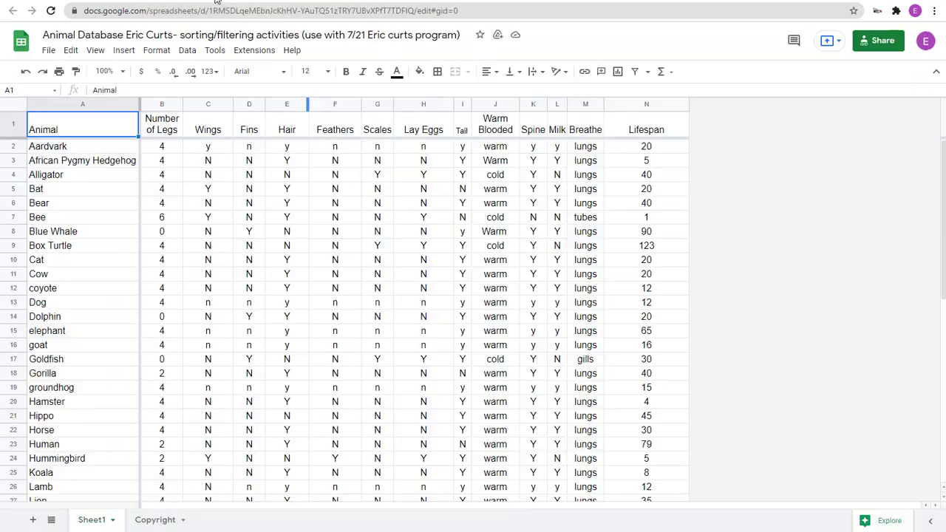
click(219, 1)
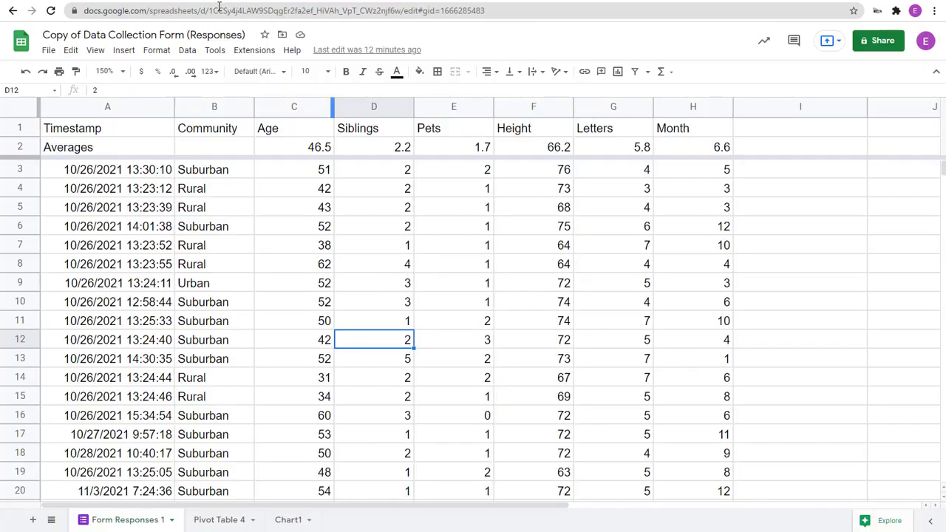
click(261, 2)
click(277, 1)
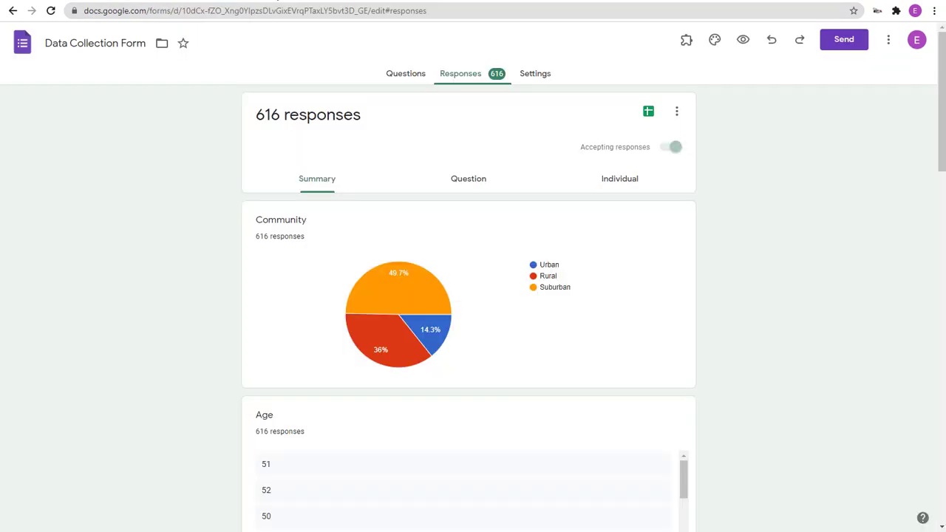
click(220, 2)
click(190, 2)
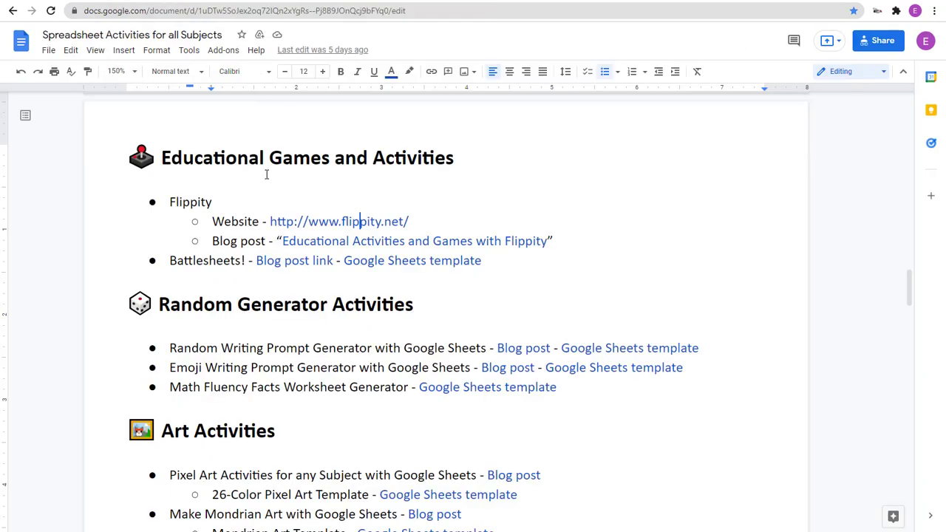
click(116, 1)
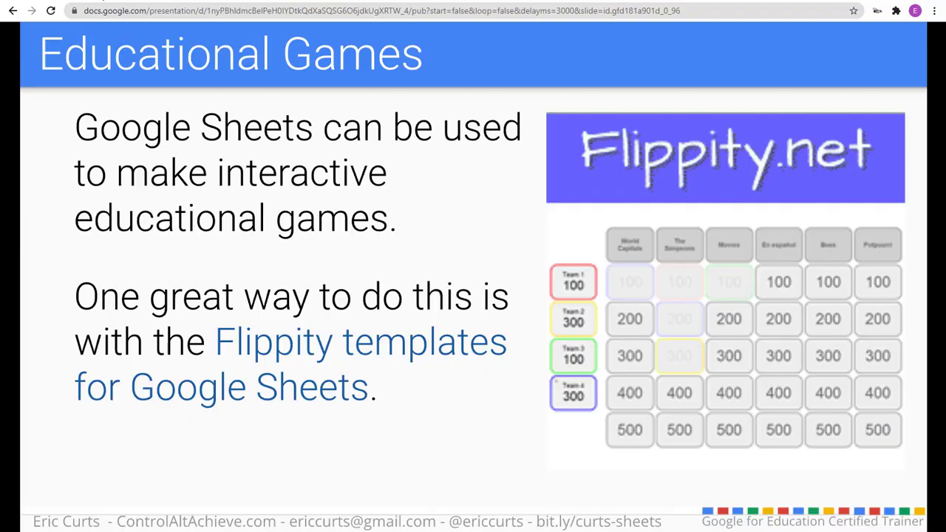
- Advance the slideshow past Random Generator Activities to the slide listing random generator uses
click(323, 230)
click(324, 233)
click(326, 236)
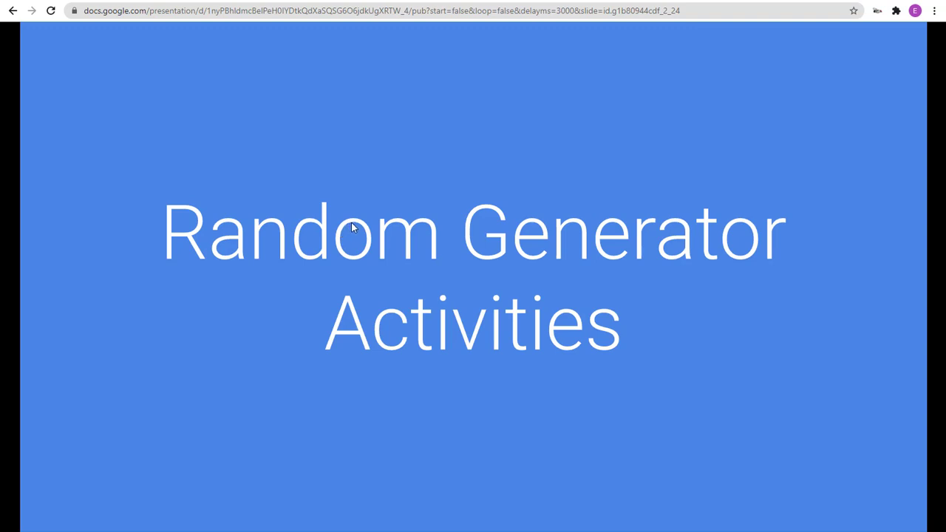
click(352, 229)
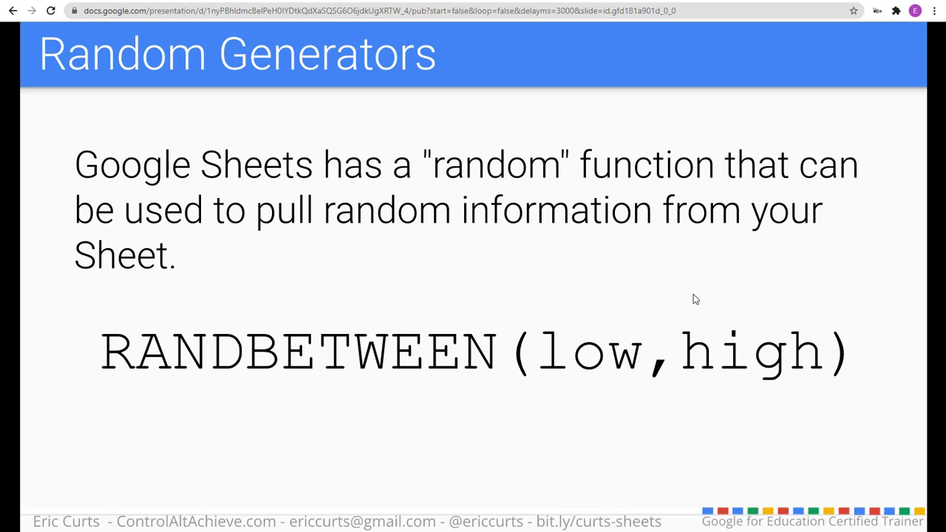
click(513, 287)
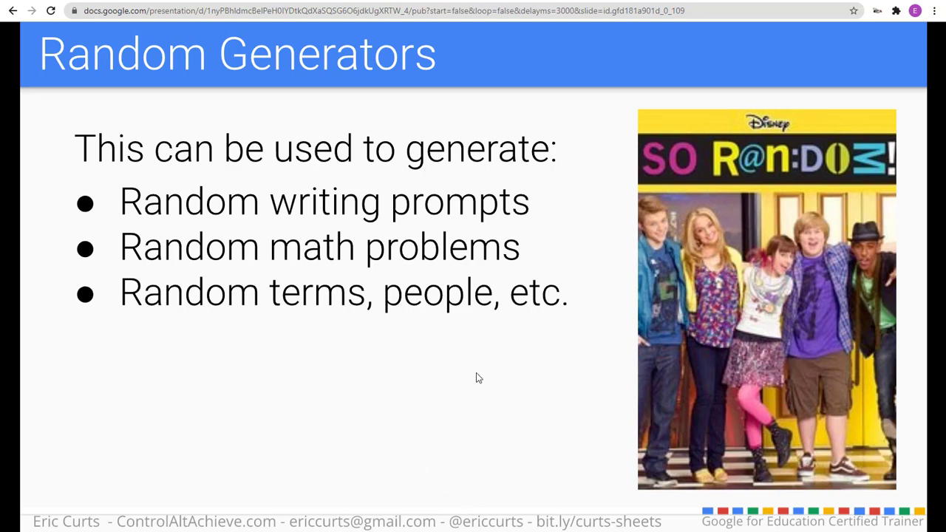
- Copy the Random Writing Prompt Generator template from its link in the Spreadsheet Activities document
click(238, 2)
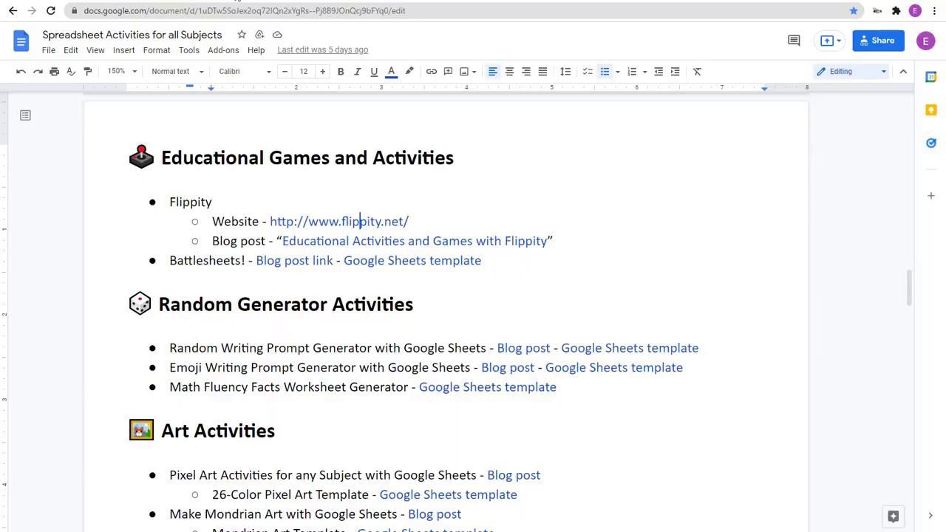
scroll(324, 298, down, 2)
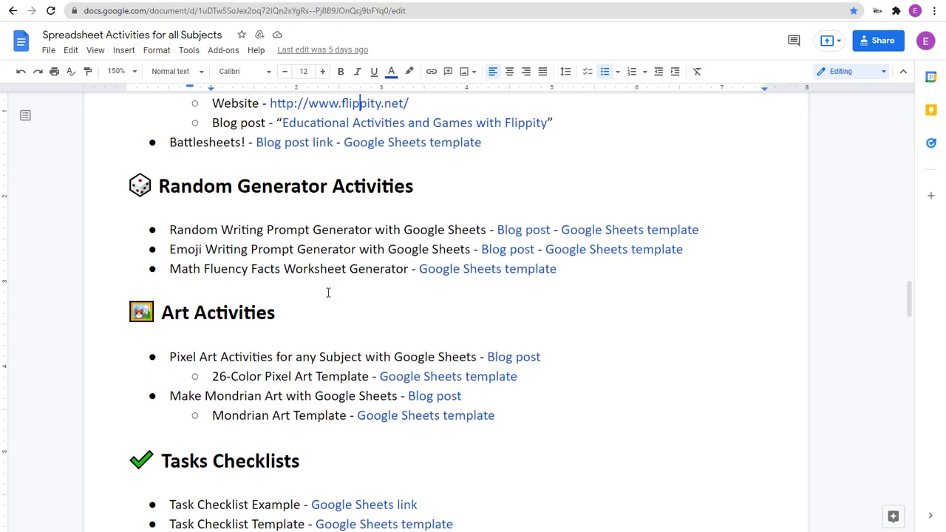
drag(194, 231, 422, 246)
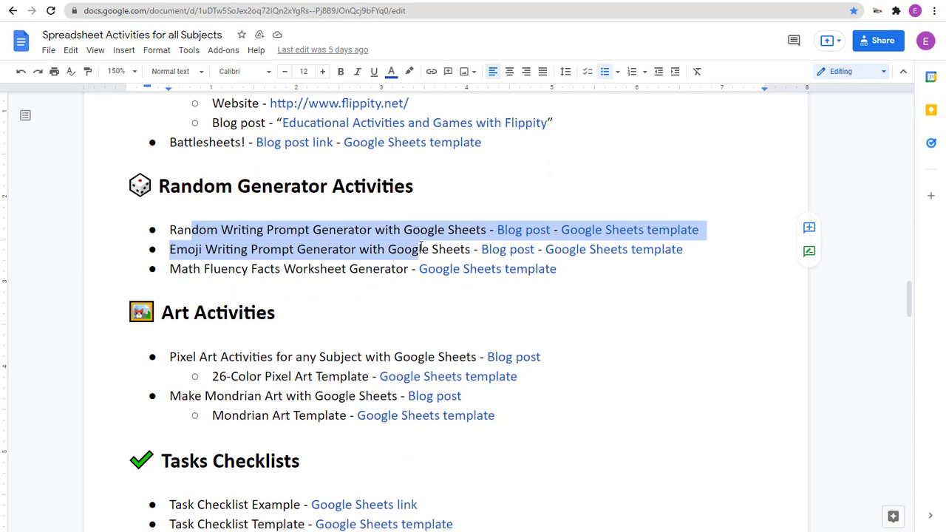
click(412, 249)
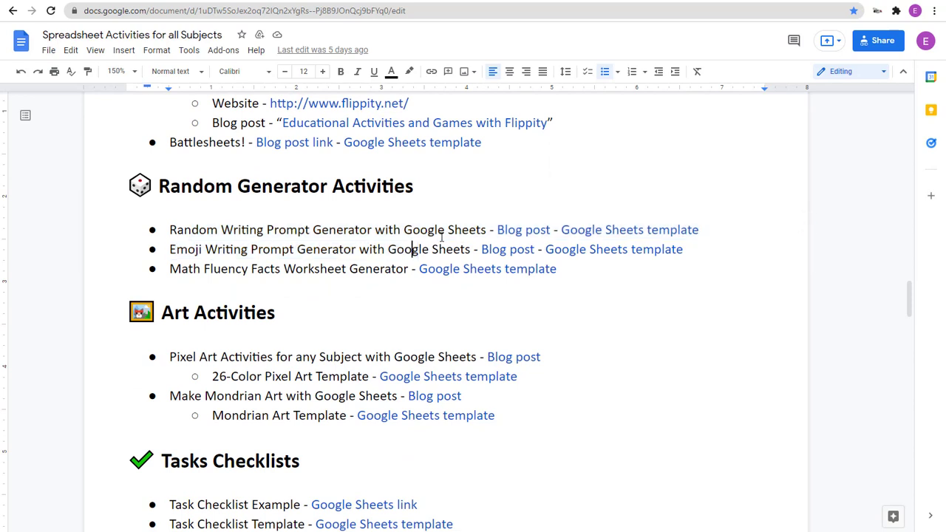
click(523, 230)
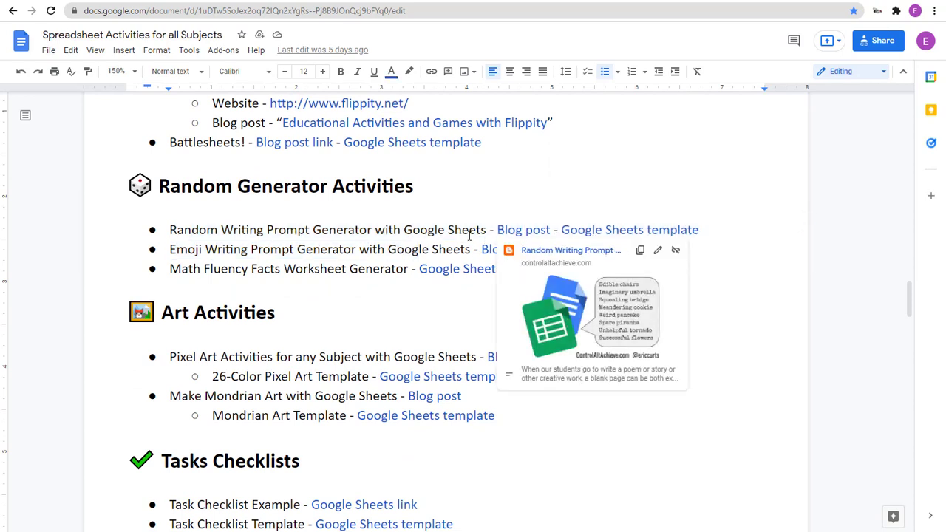
click(468, 235)
click(627, 230)
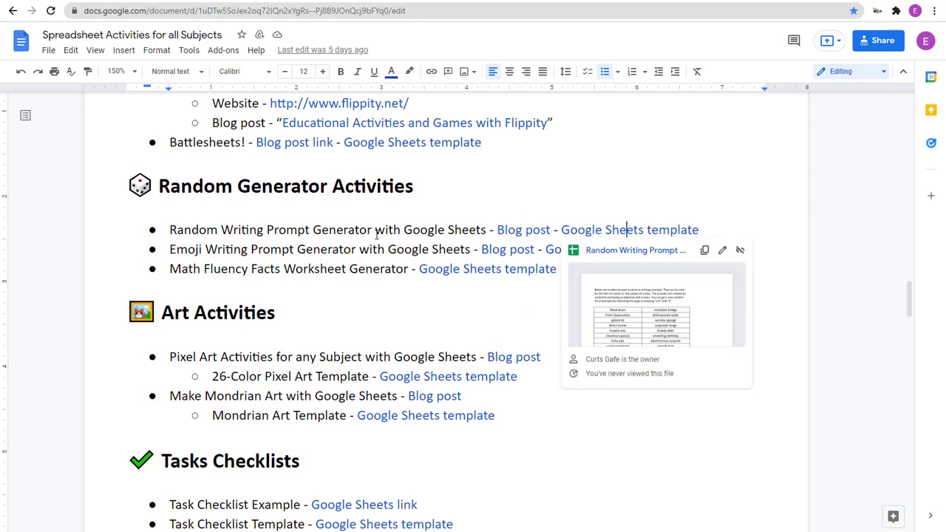
click(627, 250)
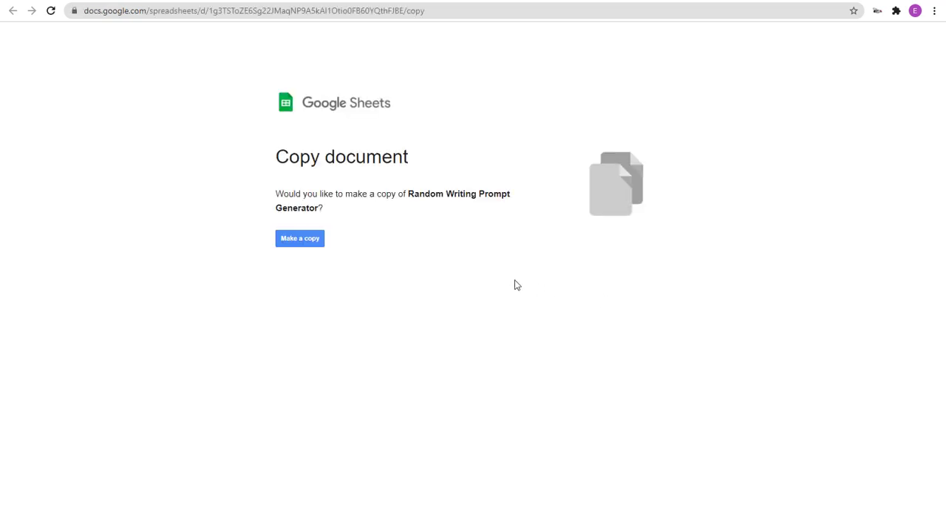
click(322, 243)
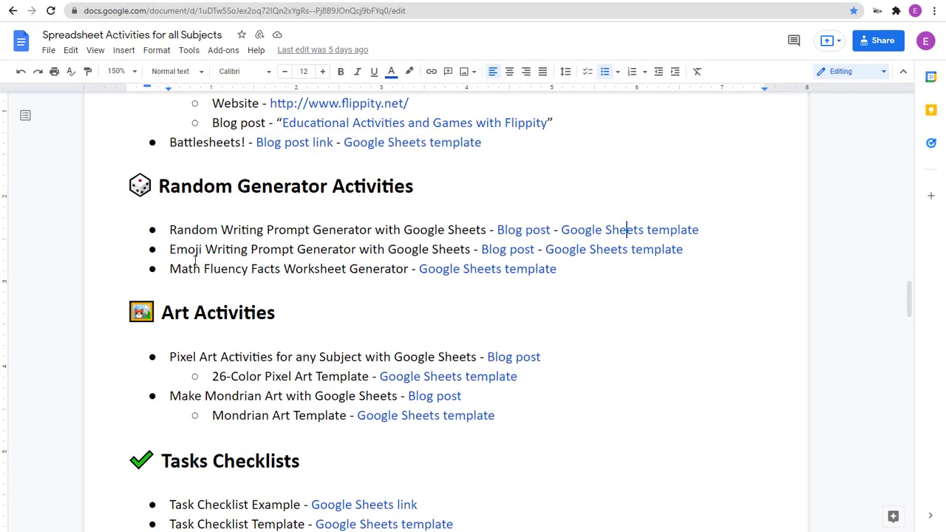
- Copy the Emoji Random Writing Prompt Generator template from its sheet link
drag(170, 249, 324, 252)
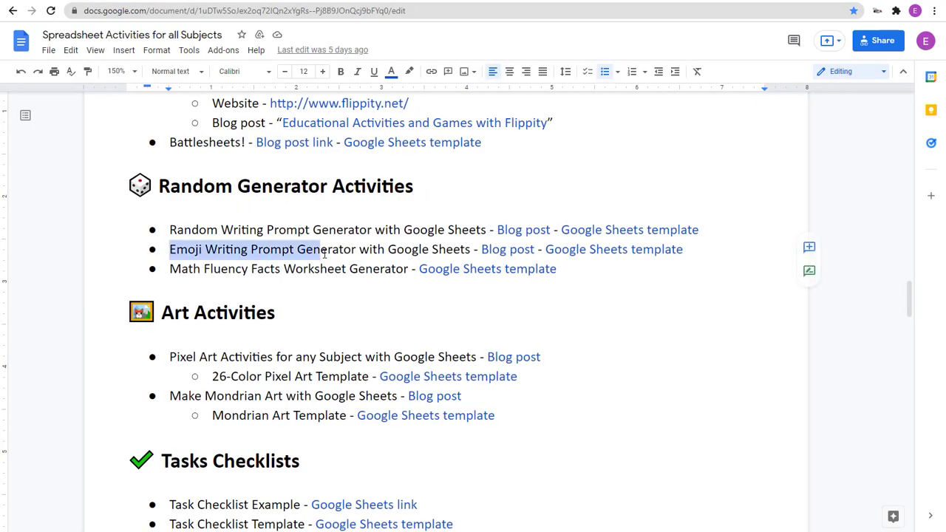
click(359, 251)
mouse_move(606, 251)
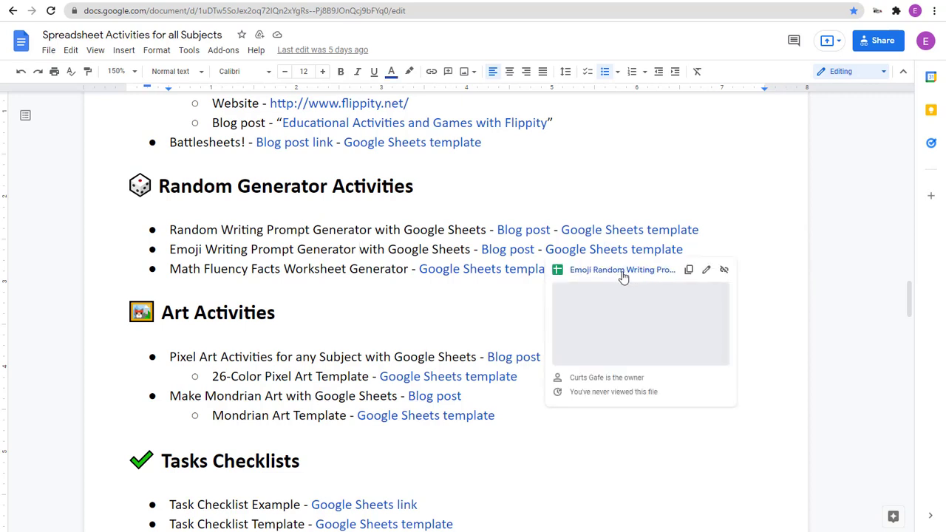
click(623, 271)
click(310, 243)
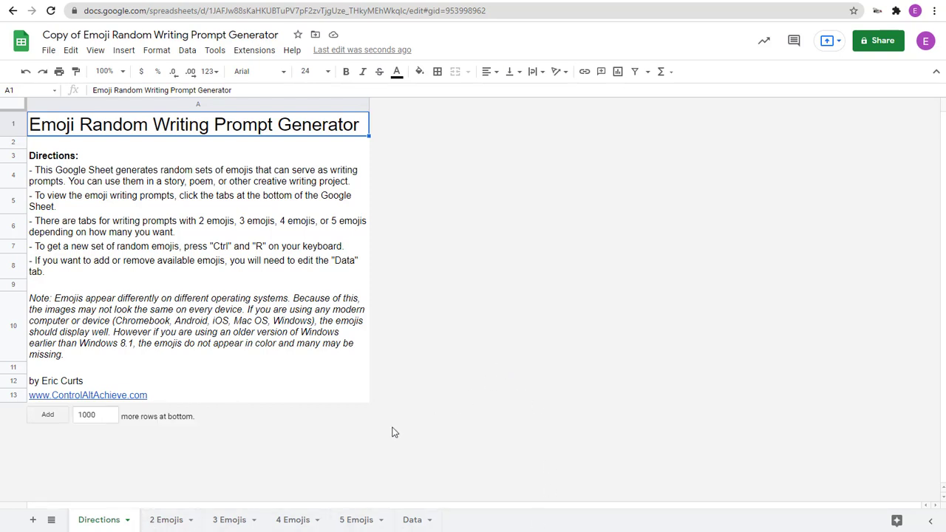
- Show the 2, 3, 4 and 5 Emojis sheets and the Data emoji codes, ending on 3 Emojis
click(164, 520)
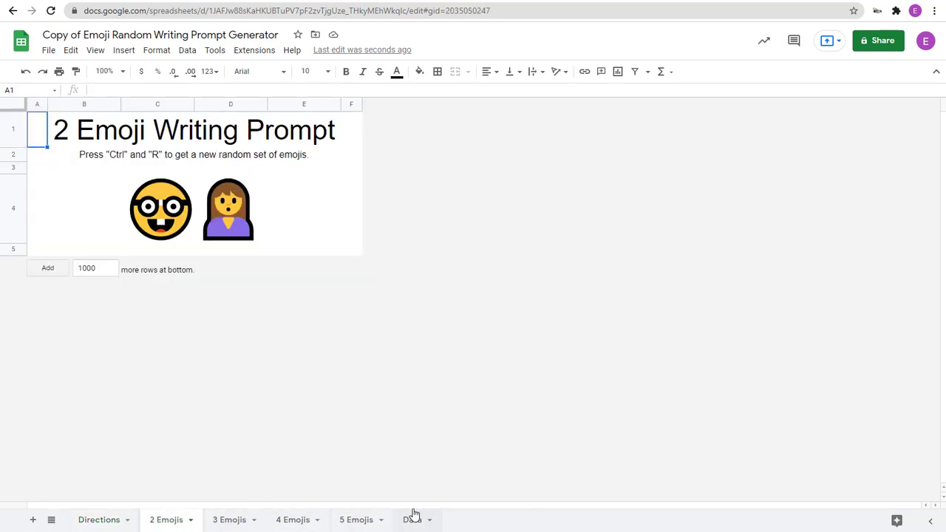
click(229, 520)
click(289, 520)
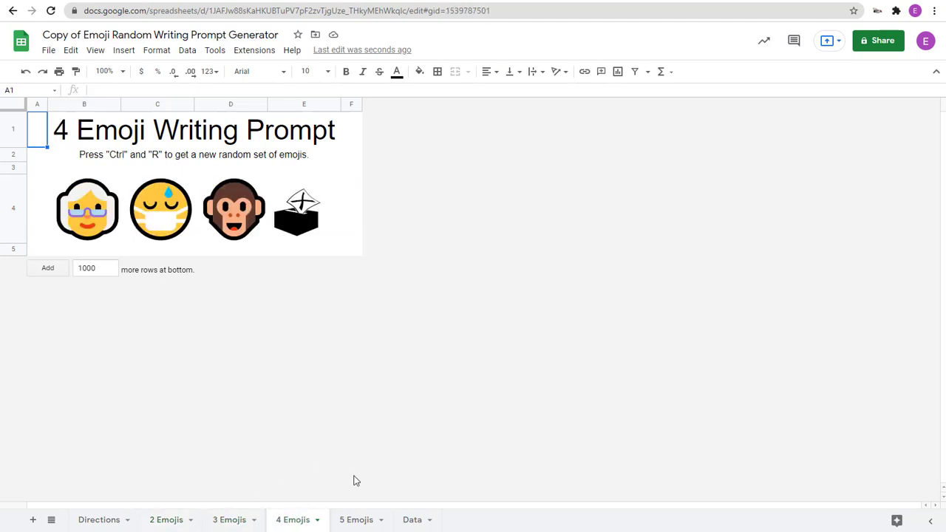
click(359, 519)
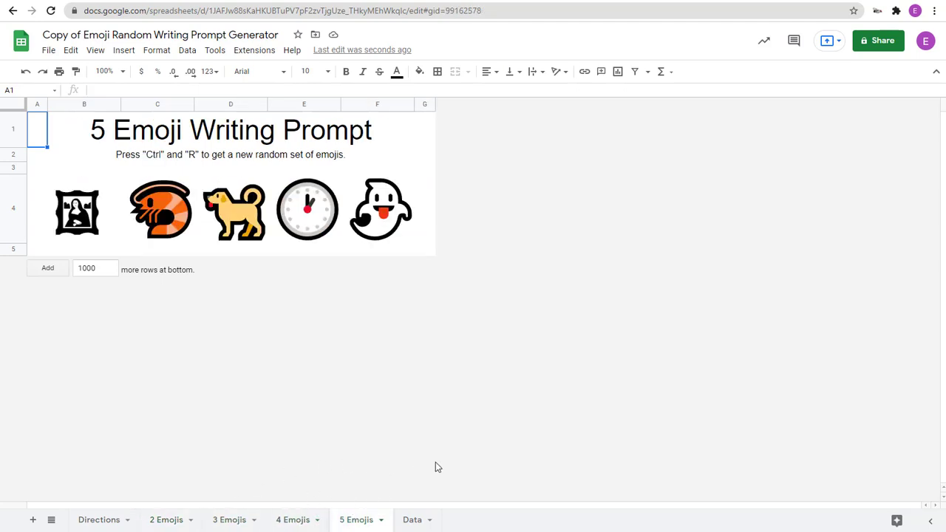
click(413, 520)
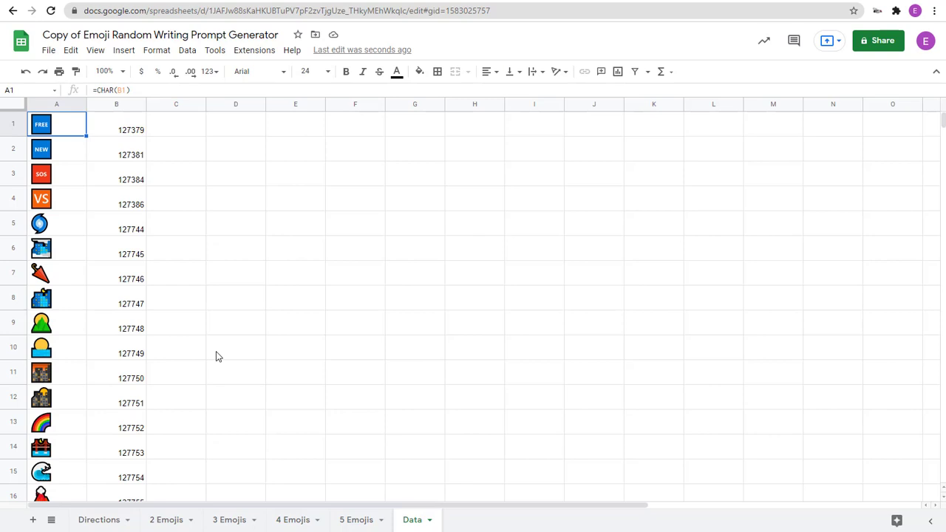
click(164, 521)
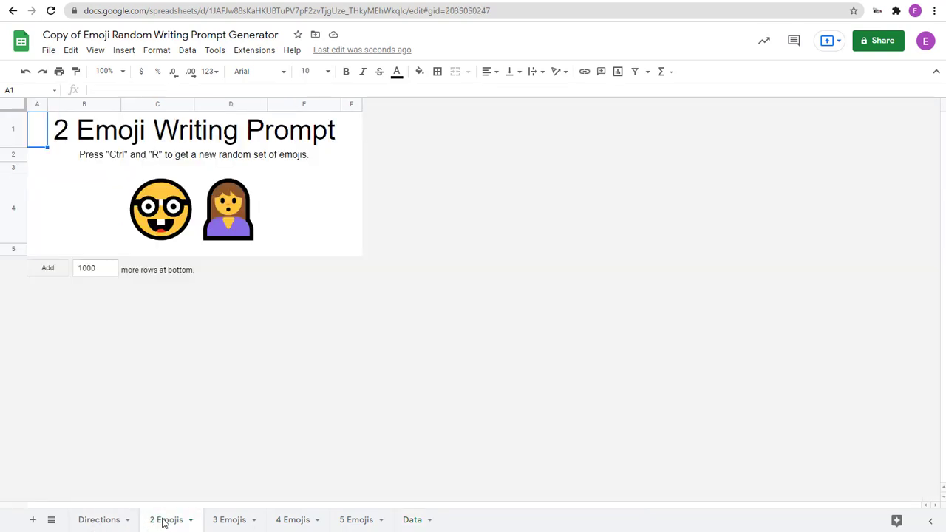
click(230, 523)
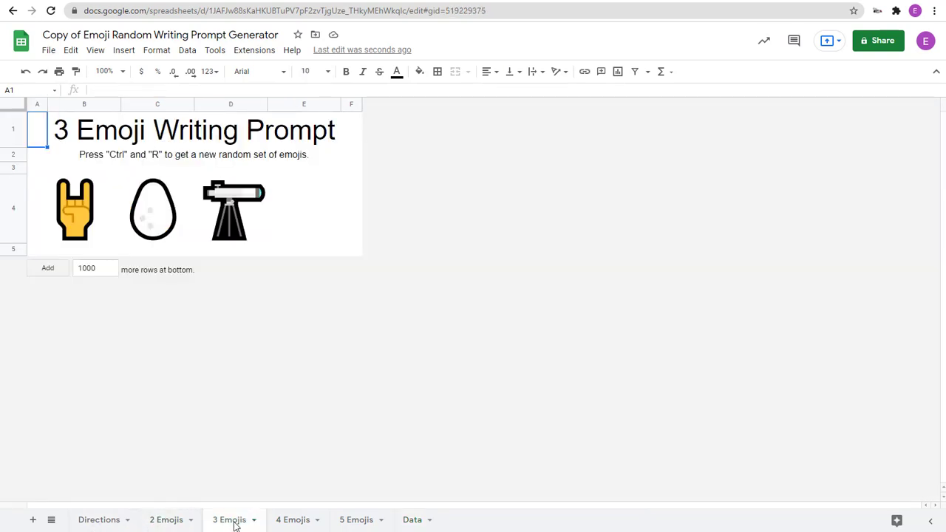
- Zoom the emoji writing prompt sheet to 150% and select the instruction cell B2
click(125, 74)
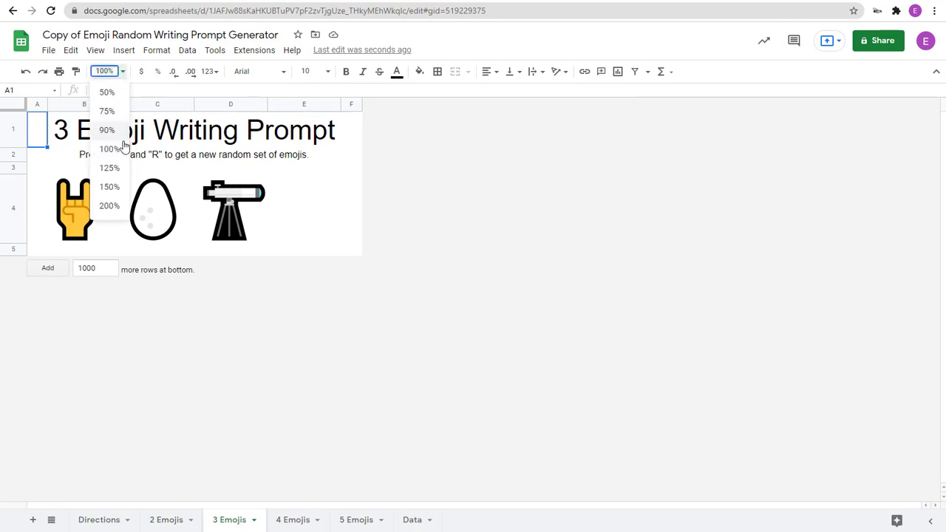
click(111, 188)
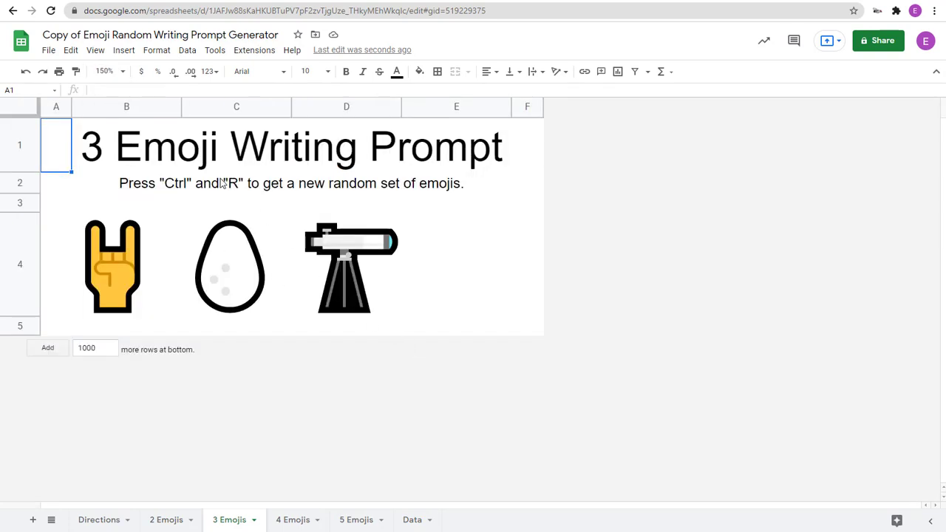
click(154, 190)
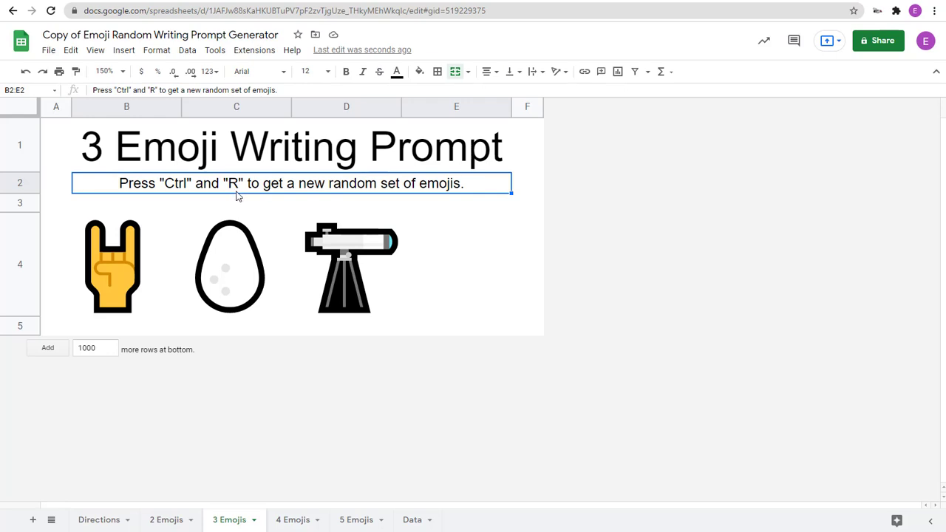
- Regenerate the three emojis with Ctrl+R until an envelope, telephone and rat appear
key(ctrl+r)
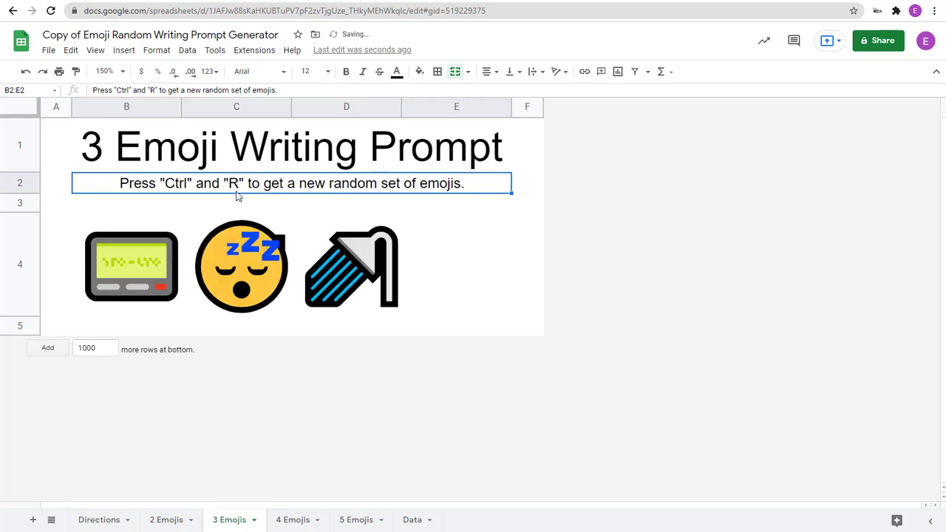
key(ctrl+r)
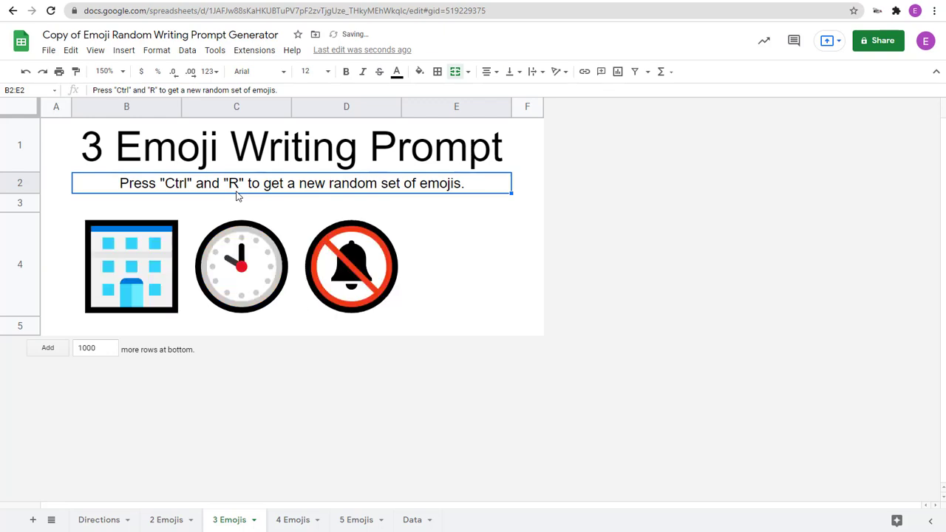
key(ctrl+r)
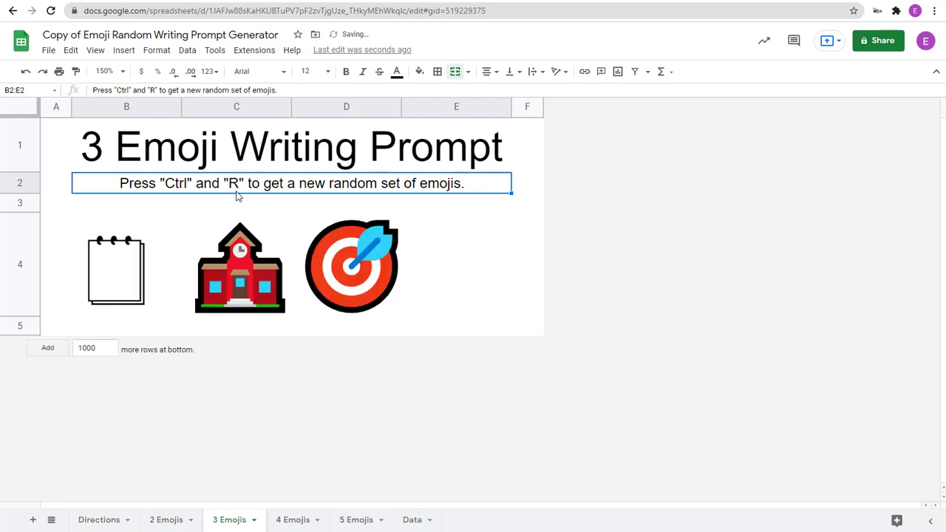
key(ctrl+r)
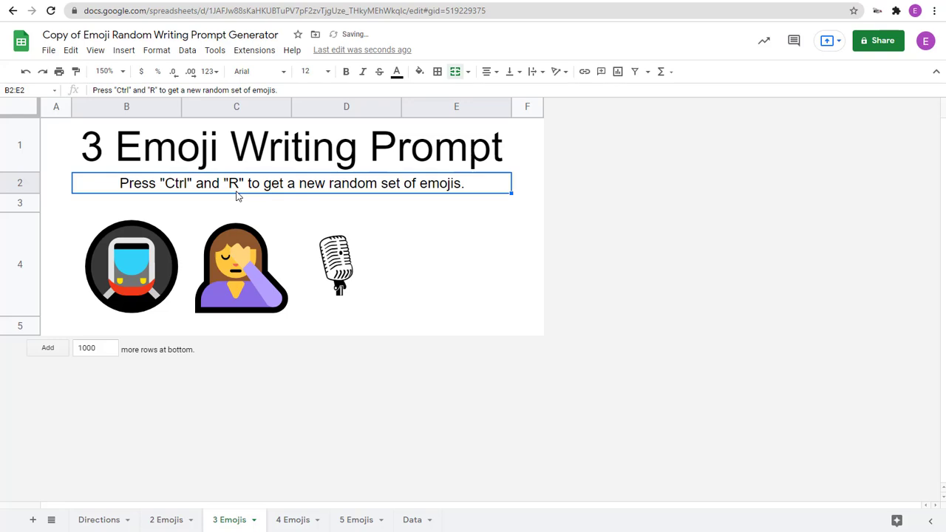
key(ctrl+r)
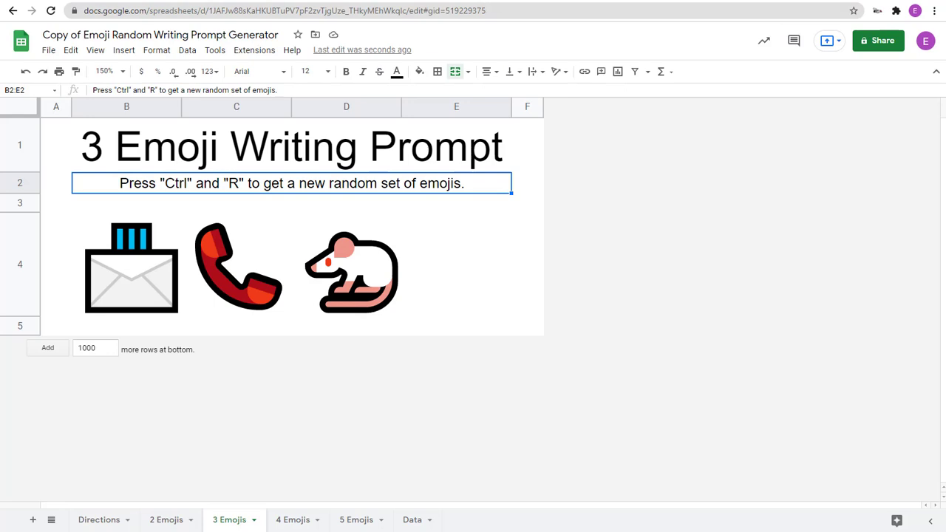
click(517, 0)
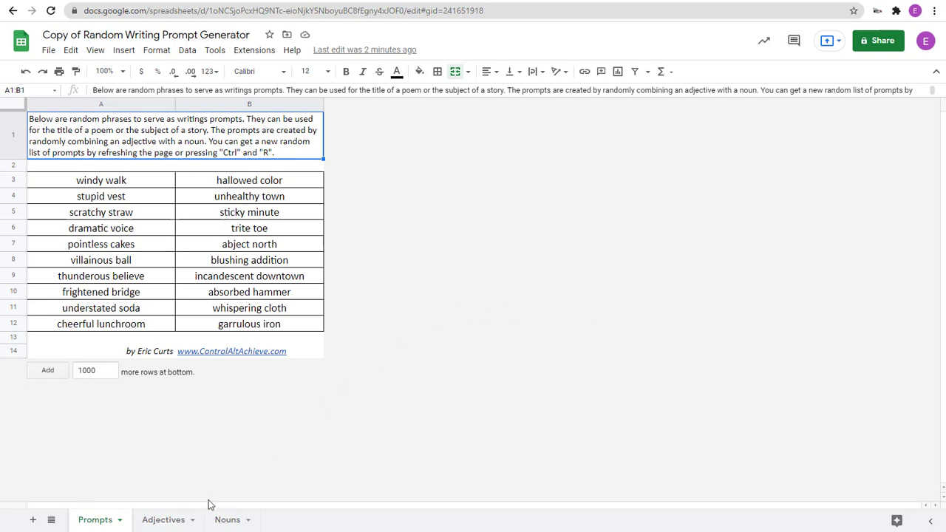
- Check the Adjectives and Nouns word lists, then show the Prompts sheet at 150% zoom
click(157, 520)
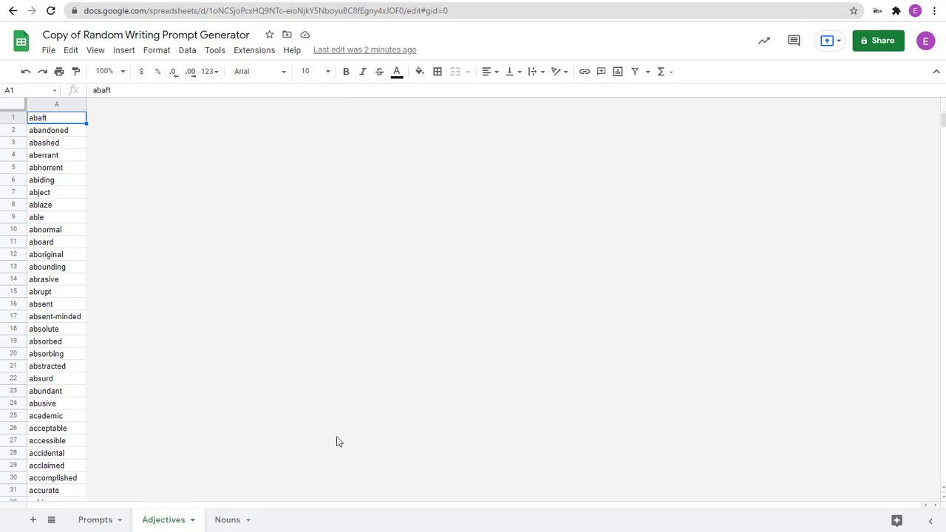
click(227, 520)
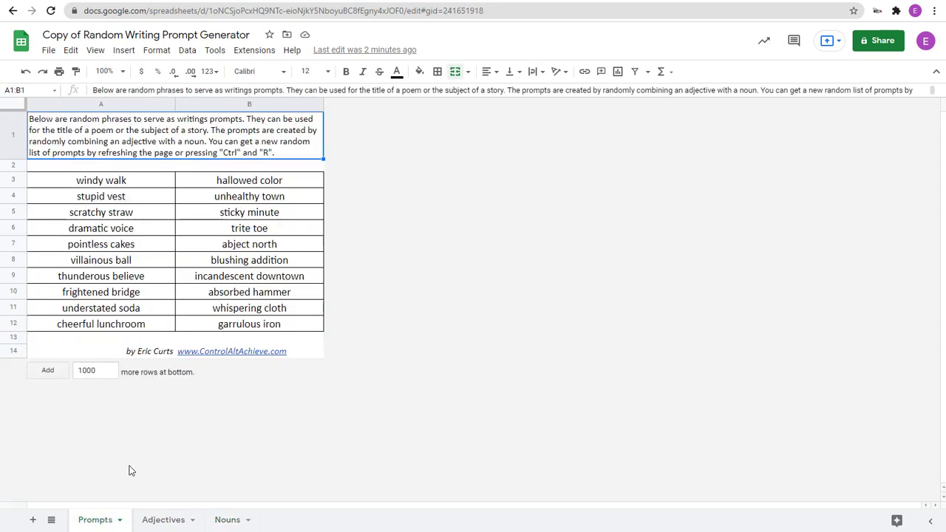
click(95, 520)
click(105, 71)
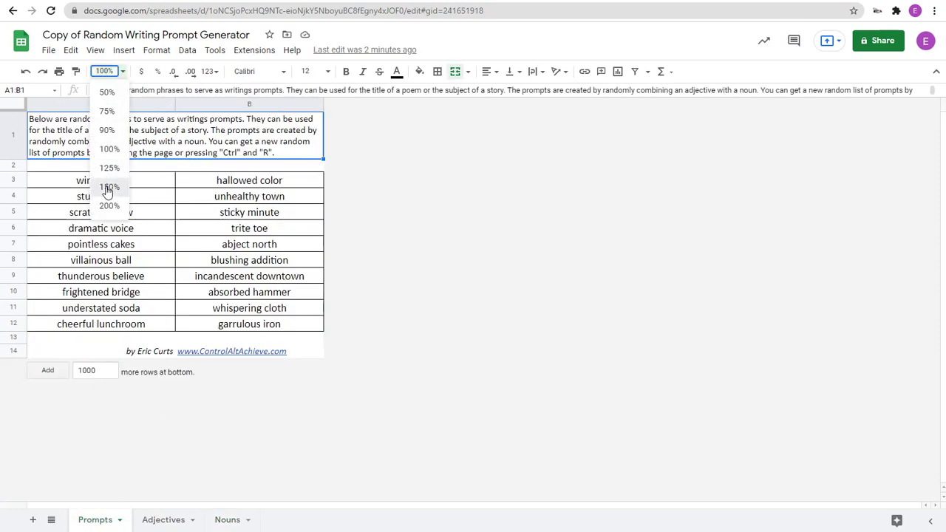
click(107, 187)
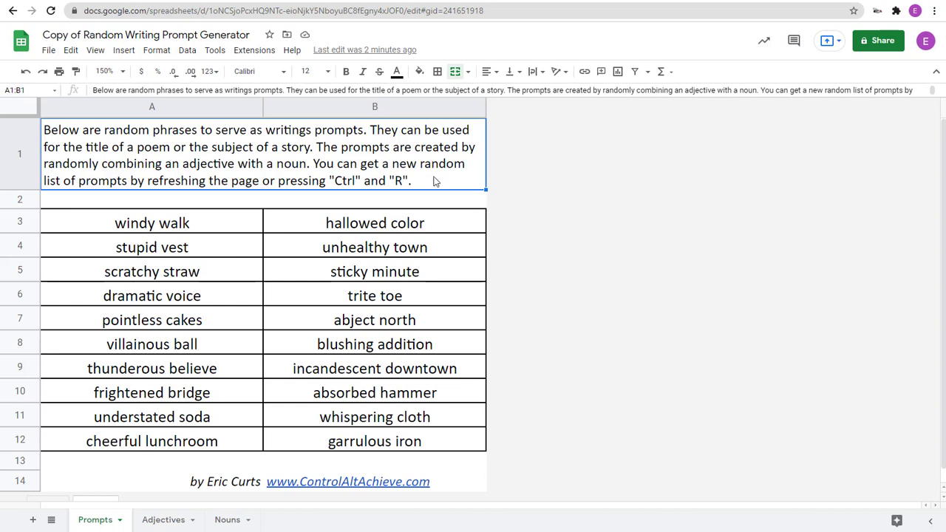
- Reroll the adjective–noun prompts twice, review the Adjectives and Nouns lists, and return to Prompts
key(ctrl+r)
key(ctrl+r)
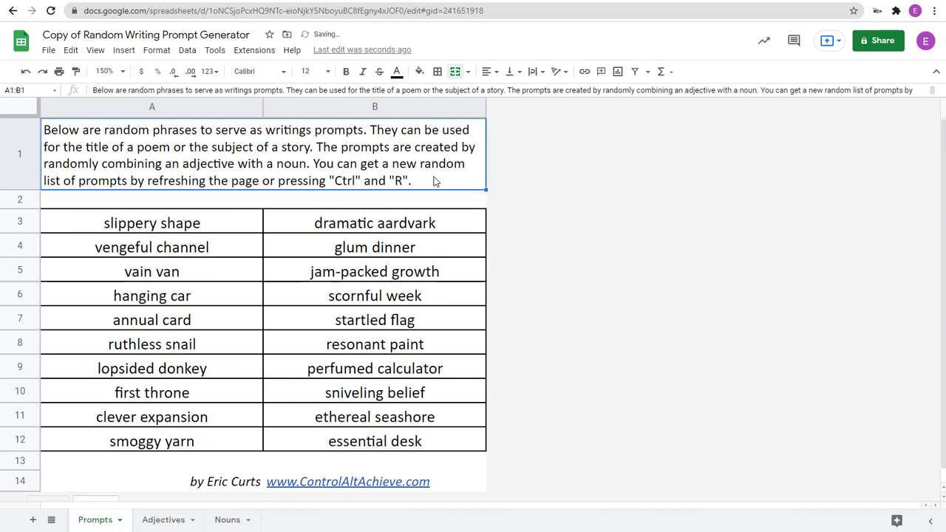
key(ctrl+r)
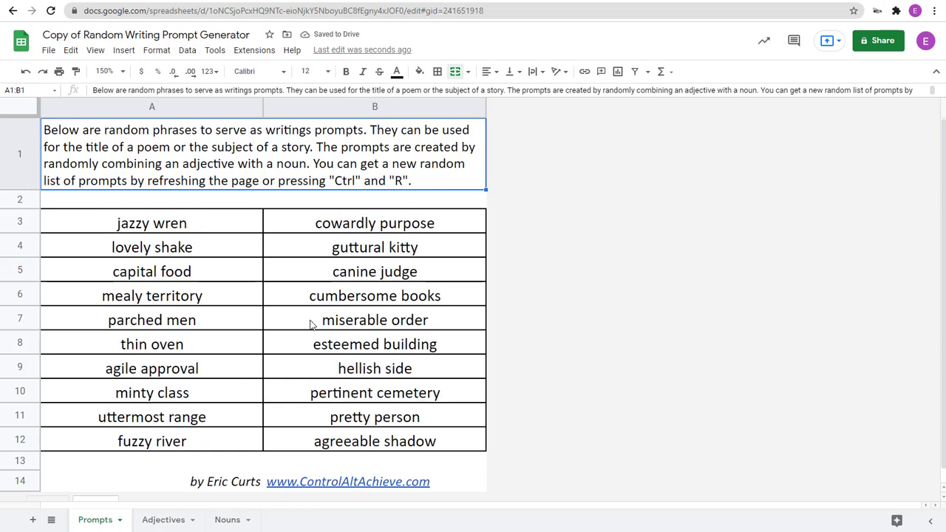
click(164, 521)
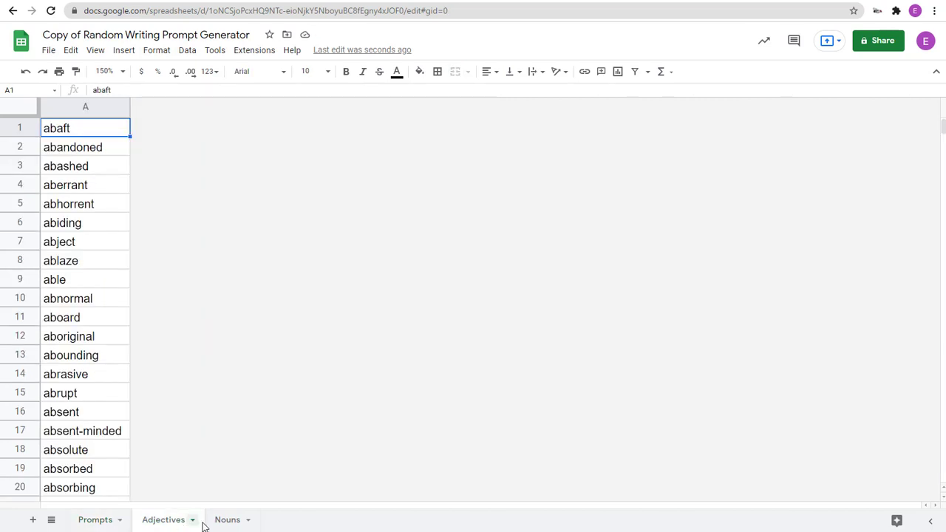
click(230, 521)
click(164, 522)
click(89, 522)
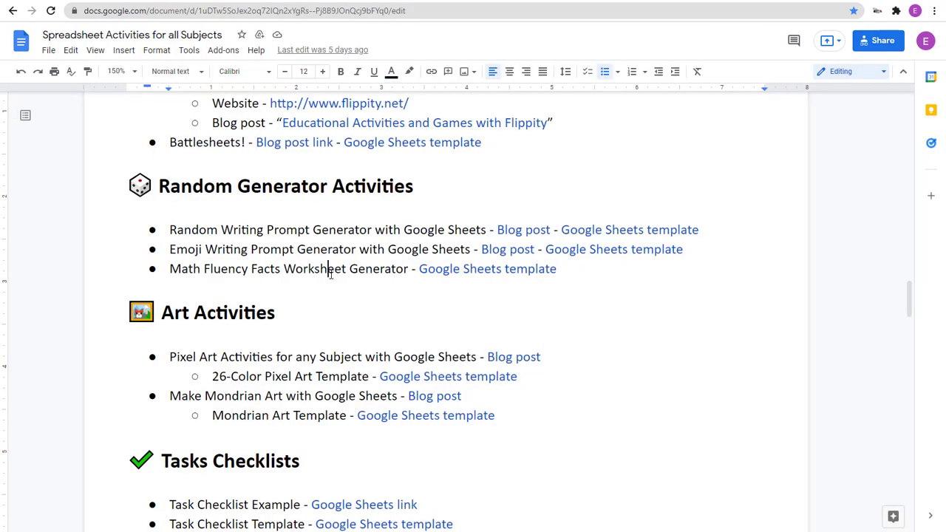
- Select 'Math Fluency Facts', preview its Google Sheets template link, then dismiss the preview
drag(170, 269, 283, 269)
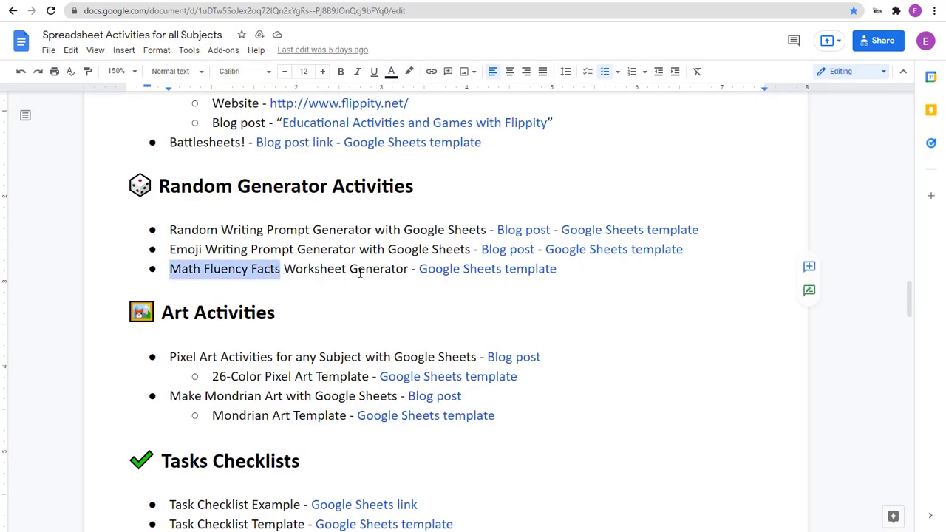
click(469, 268)
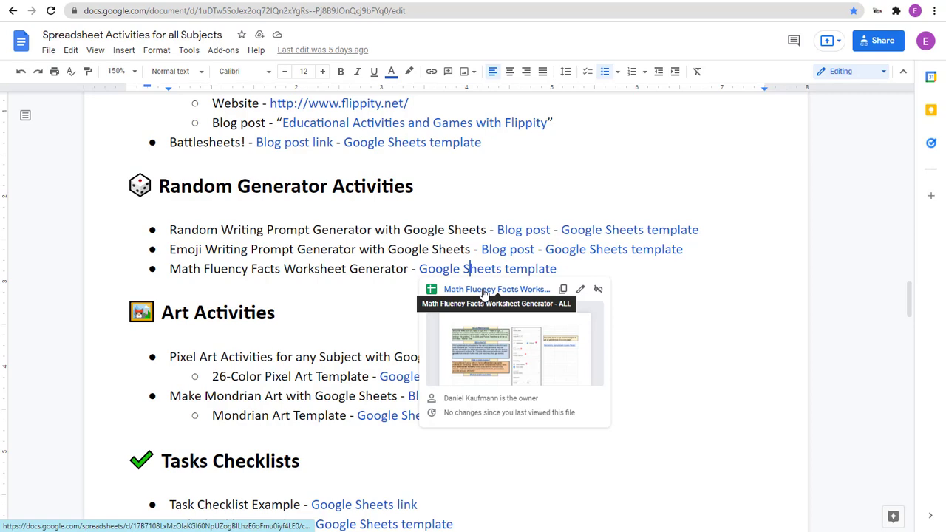
click(331, 269)
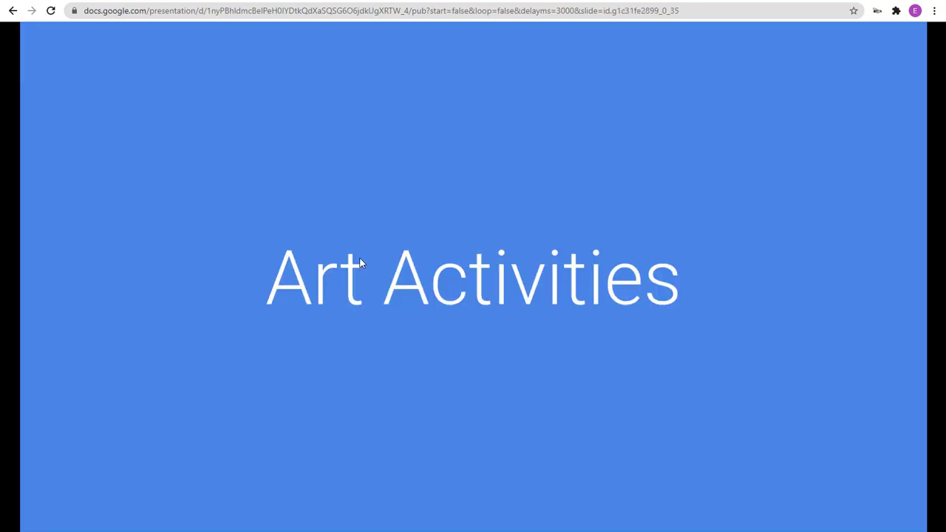
- Advance through the two Pixel Art slides, then switch to the Data Collection Form spreadsheet
click(362, 263)
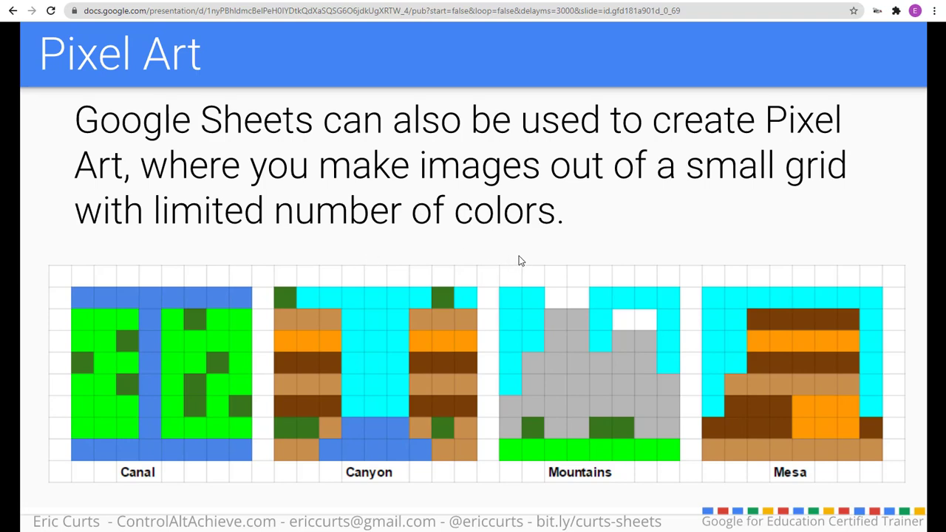
click(458, 248)
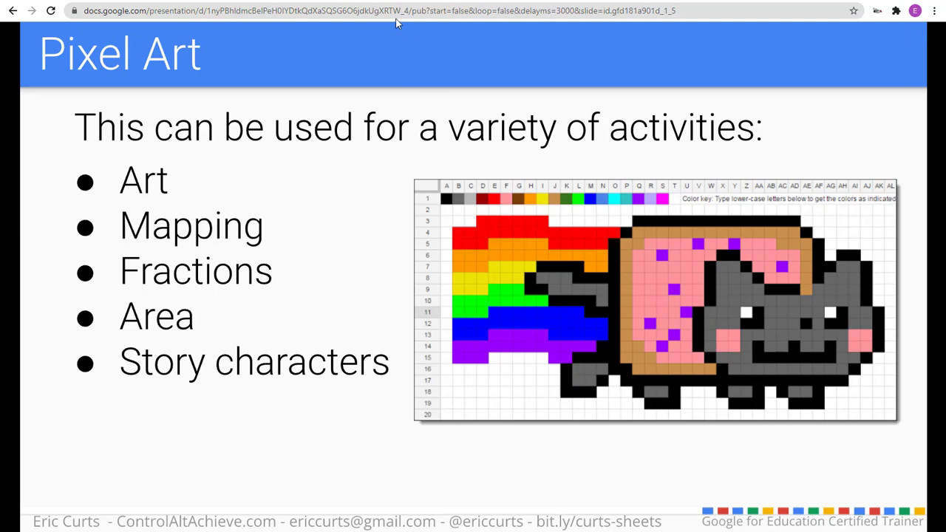
key(ctrl+Tab)
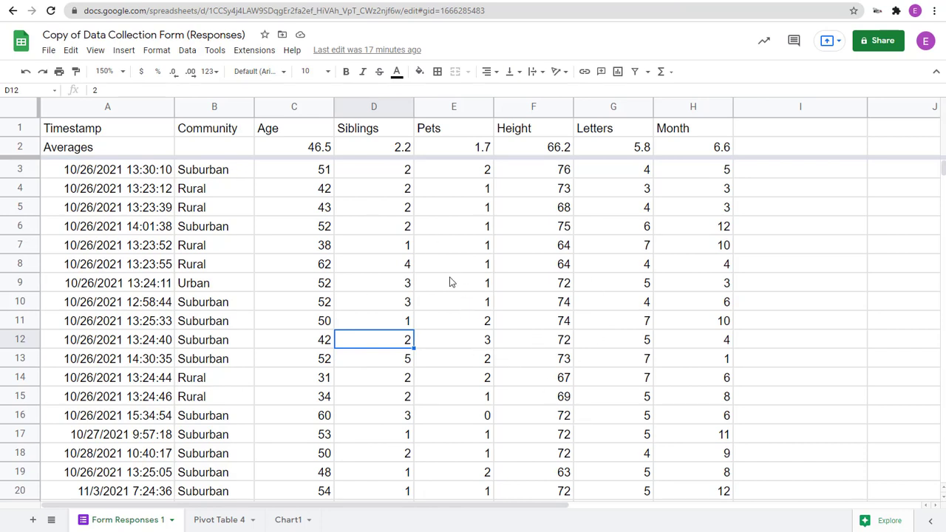
- Add a blank Sheet2, fill C7 red and undo it, then select D6
click(32, 522)
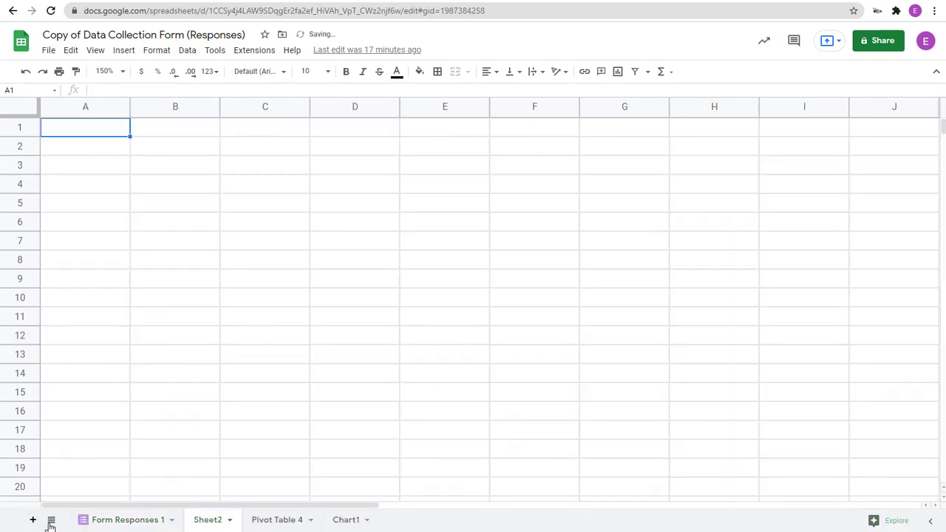
click(258, 242)
click(422, 74)
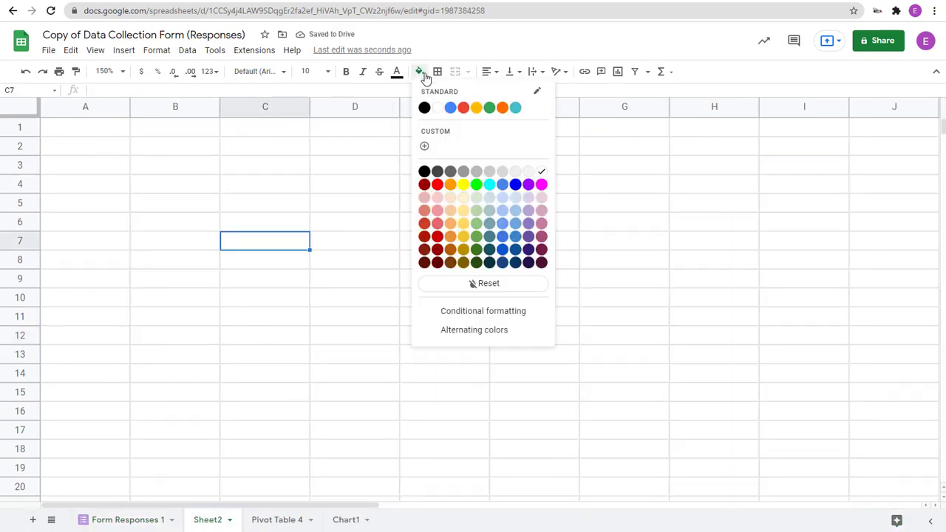
click(438, 185)
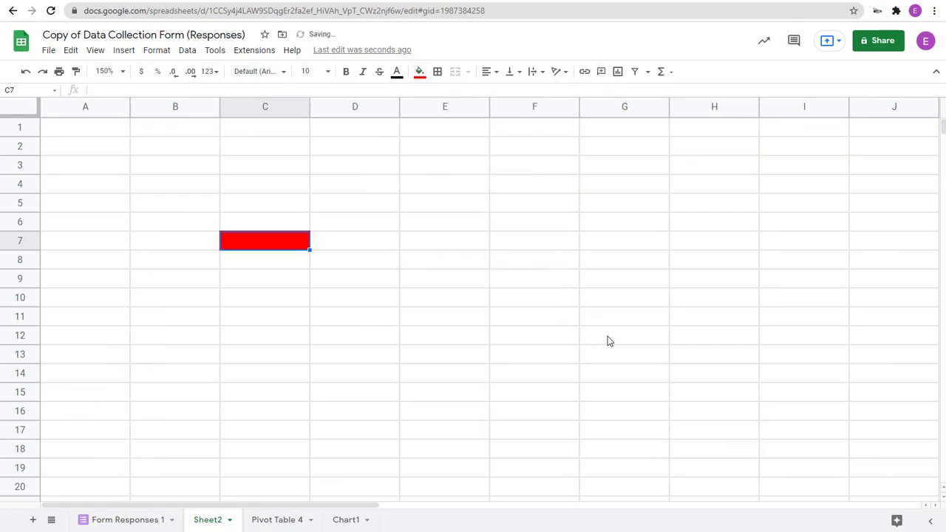
click(26, 71)
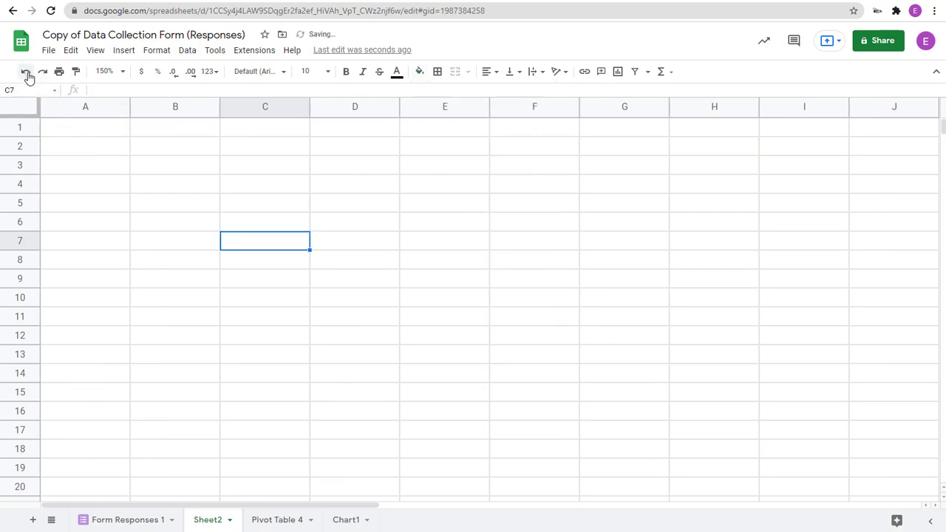
click(358, 224)
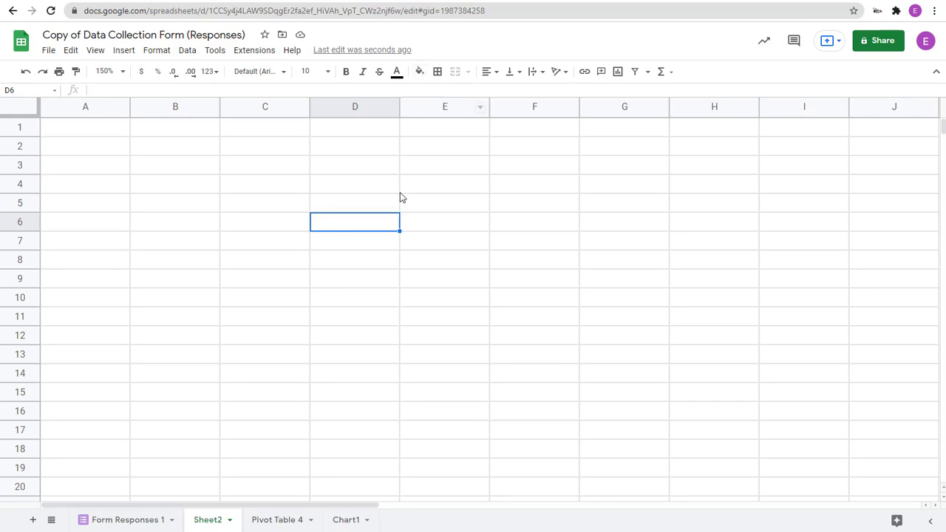
- Open the 26-Color Pixel Art Template link from the Art Activities section and make a copy
click(210, 3)
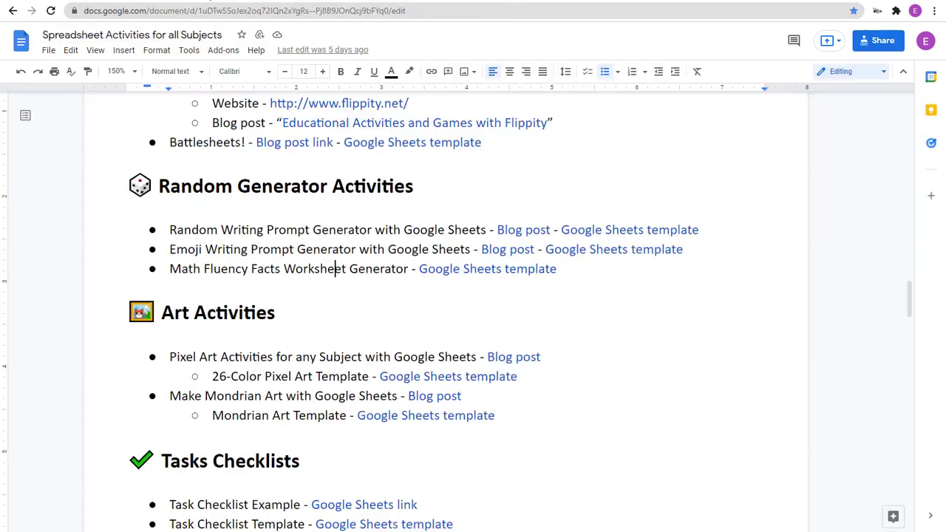
scroll(336, 286, down, 5)
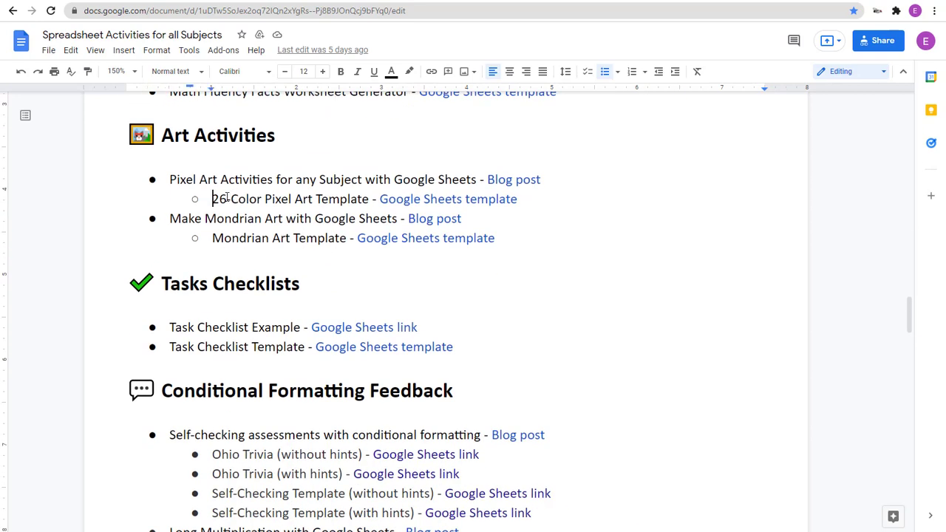
drag(213, 199, 531, 206)
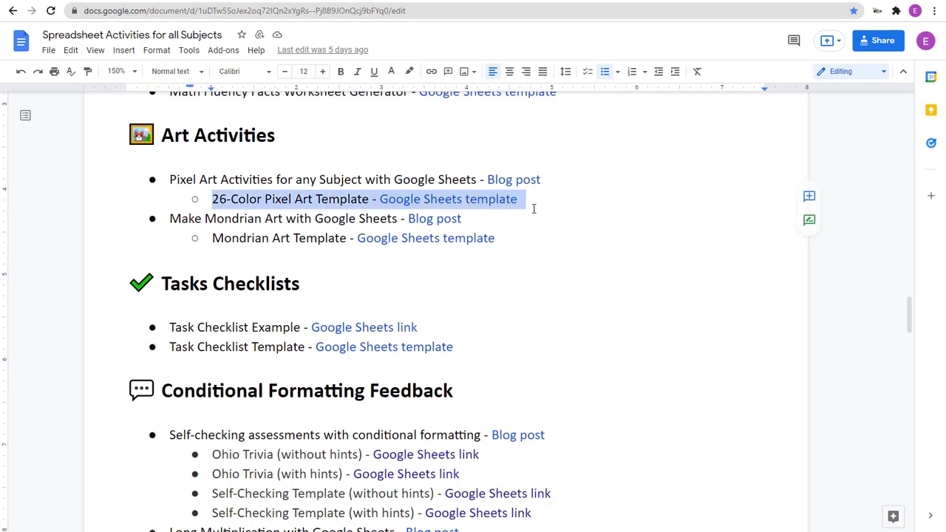
click(348, 198)
click(443, 200)
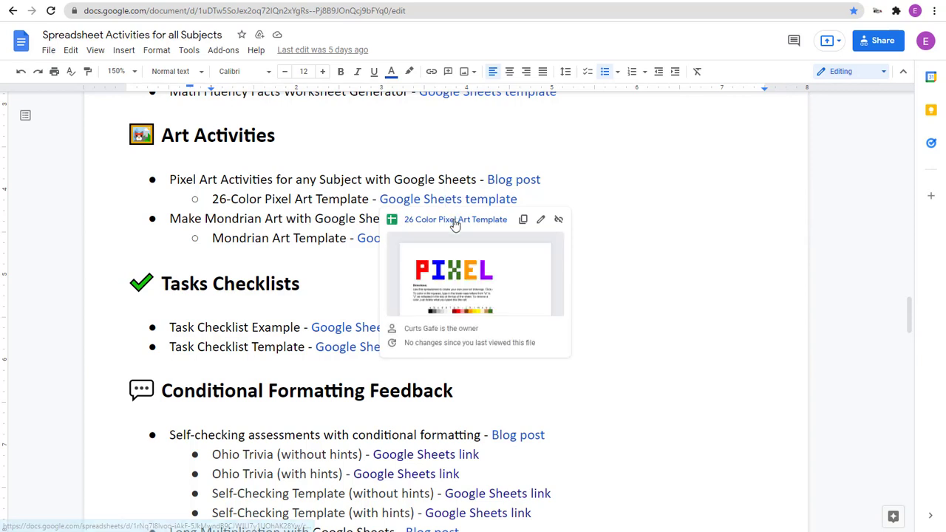
click(454, 219)
click(295, 229)
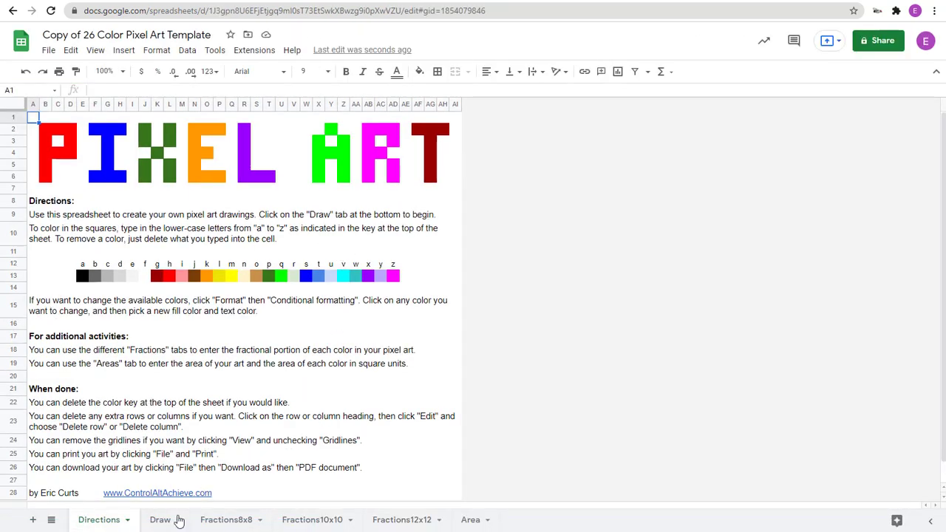
- On the Draw sheet, inspect the fill colour choices and select N12 to start drawing
click(161, 521)
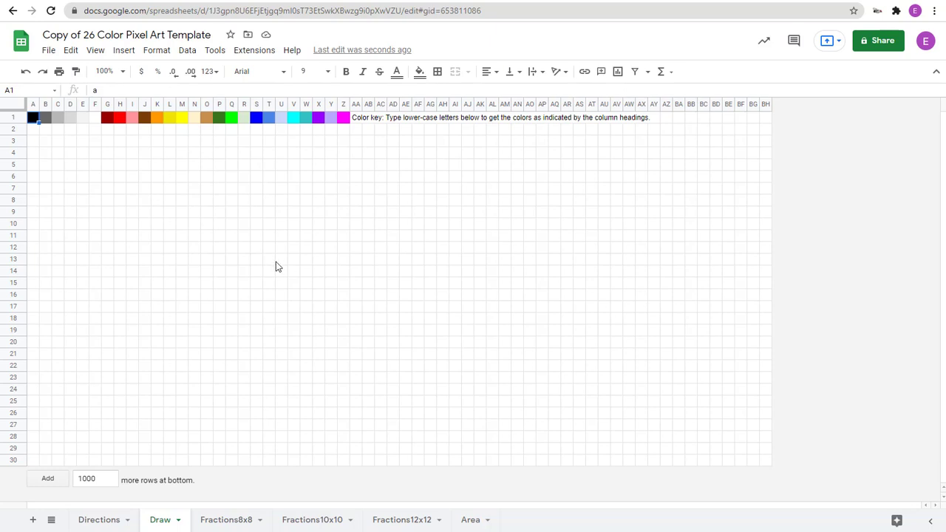
click(244, 259)
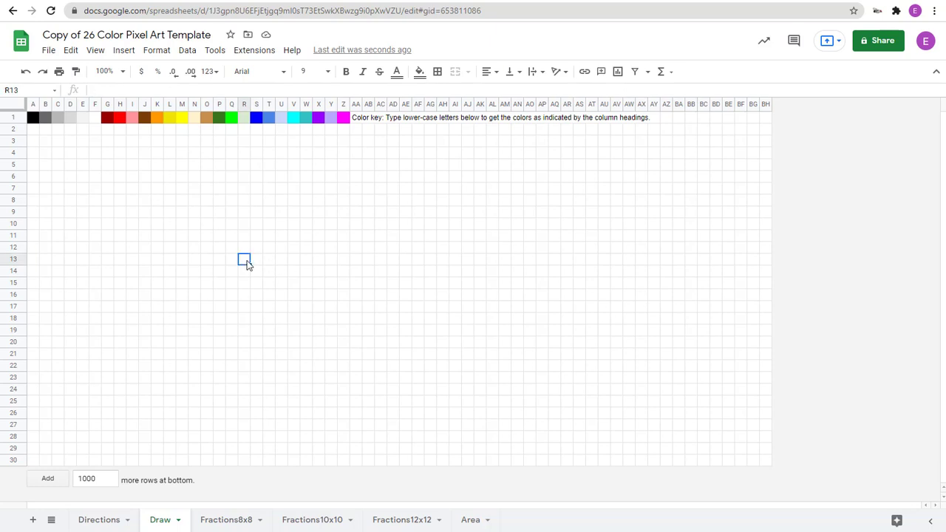
click(417, 71)
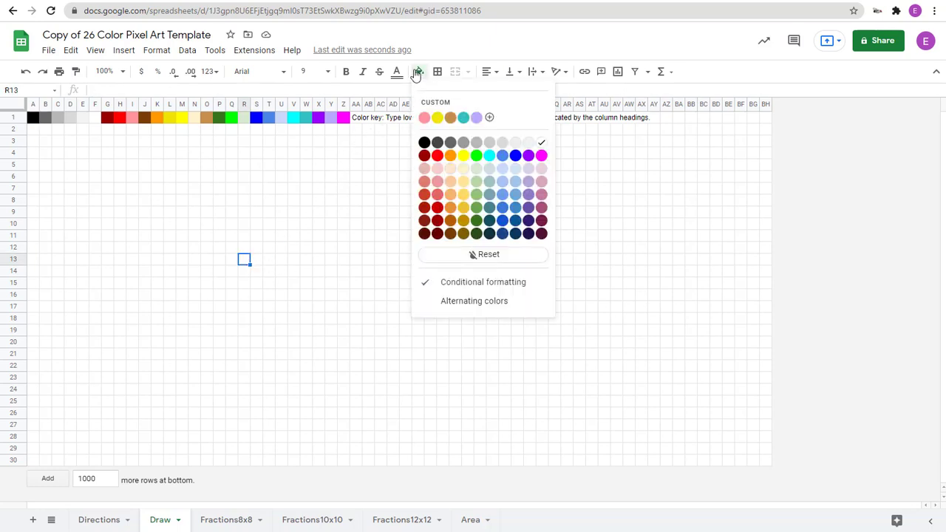
click(285, 236)
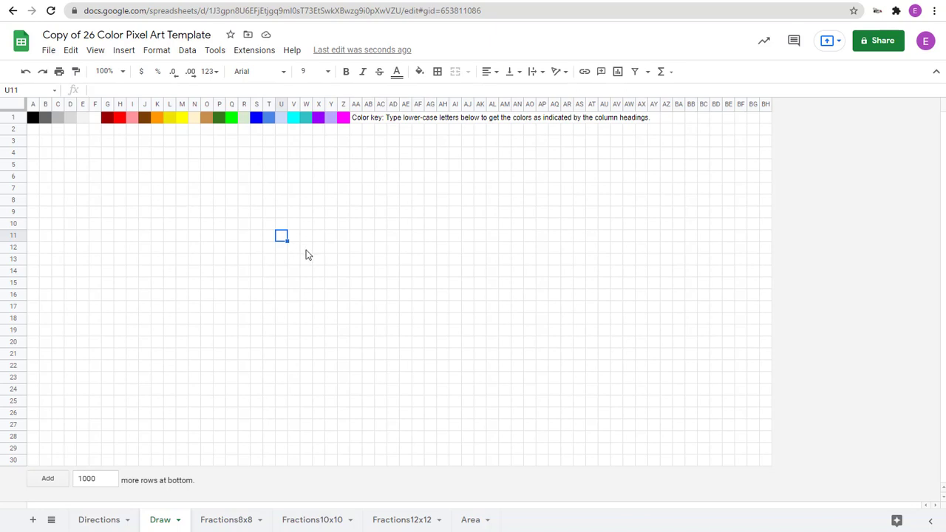
click(181, 225)
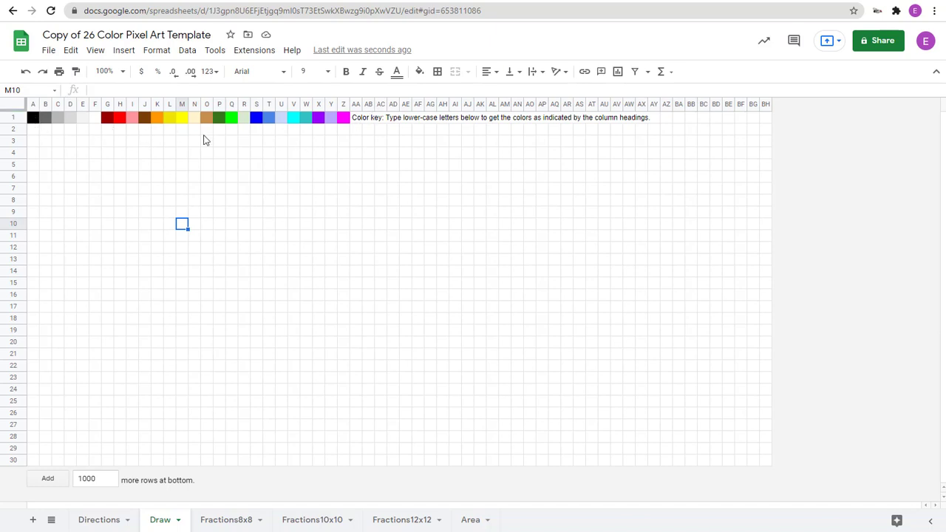
click(195, 251)
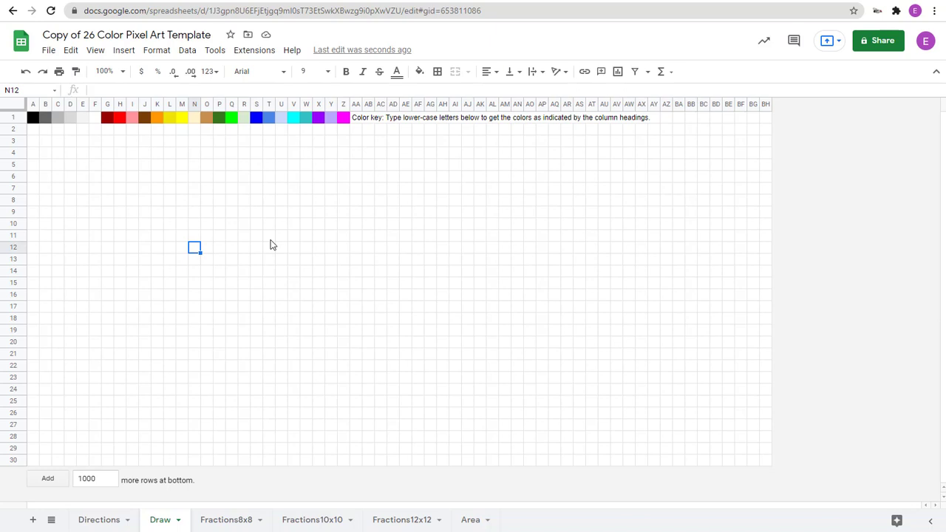
- Type 'h' into N12 through S13 to make a two-row red block
text(hy)
key(Tab)
key(Left)
key(Tab)
text(h)
key(Tab)
text(h)
key(Tab)
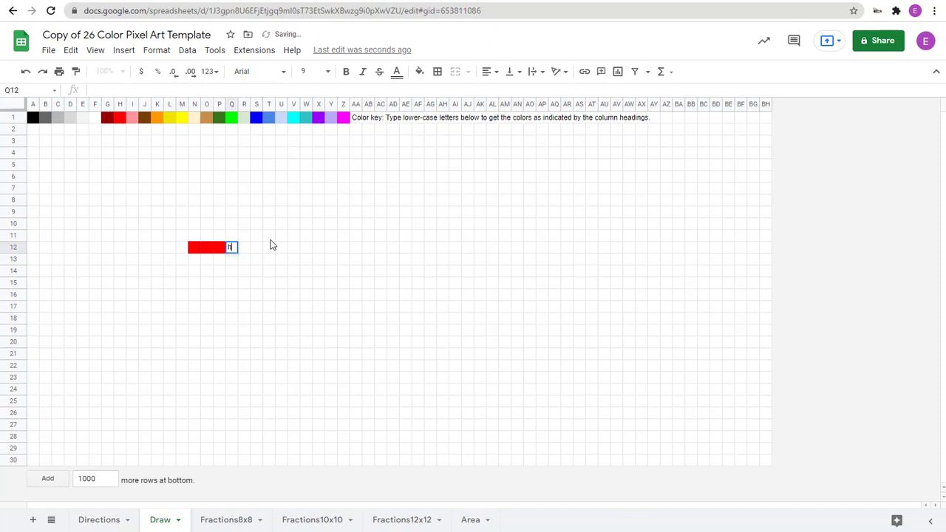
text(h)
key(Tab)
text(h)
key(Tab)
text(h)
key(Down)
text(h)
key(Left)
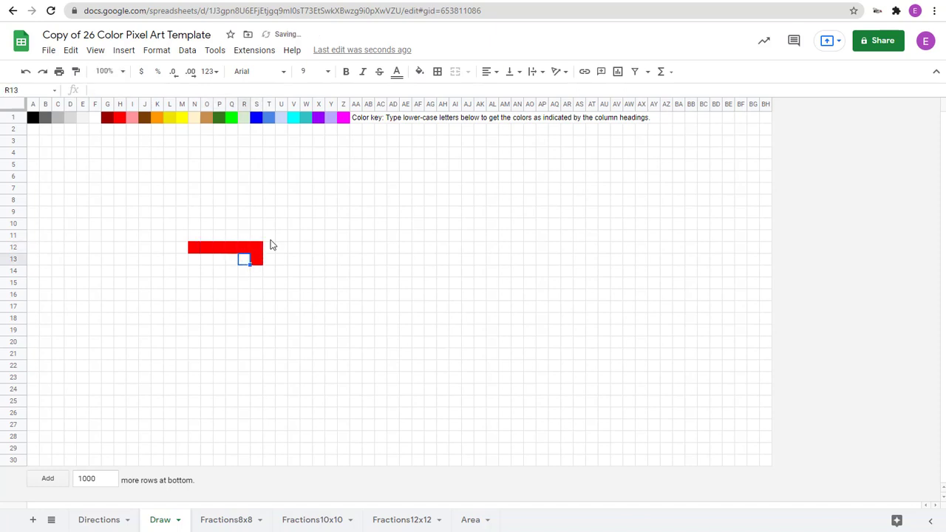
text(h)
key(Left)
key(Left)
text(h)
key(Left)
text(h)
key(Left)
text(h)
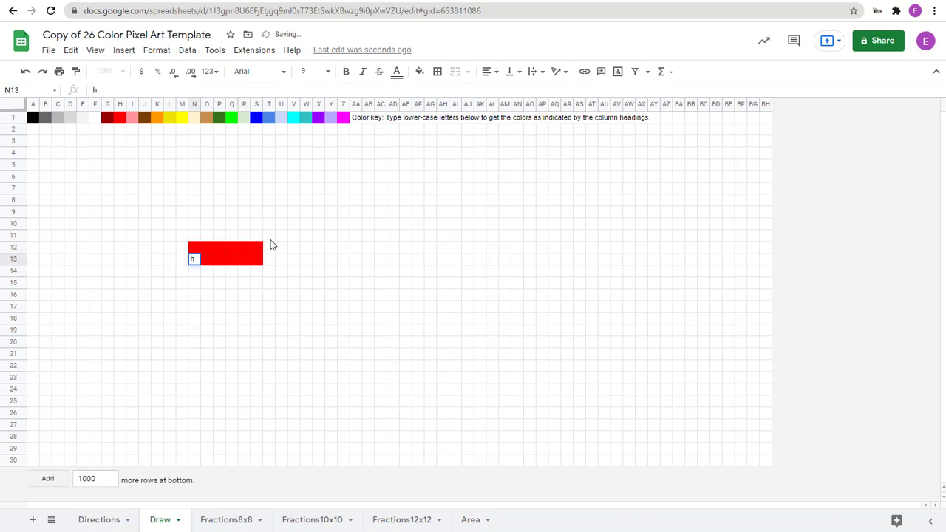
key(Down)
- Type 's' into N14 through S14 to add a blue row beneath
text(s)
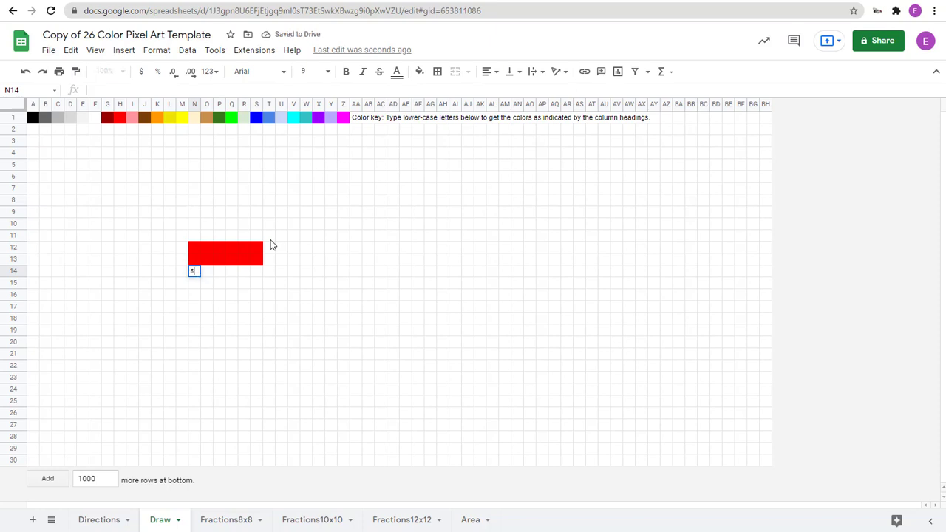
key(Tab)
text(s)
key(Tab)
text(s	s)
key(Tab)
text(s)
key(Tab)
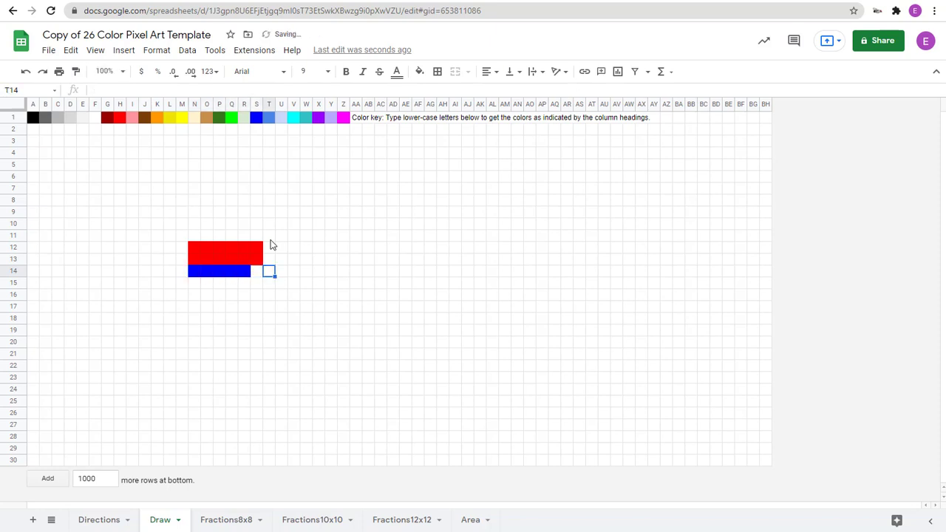
text(s)
key(Tab)
key(Tab)
key(Tab)
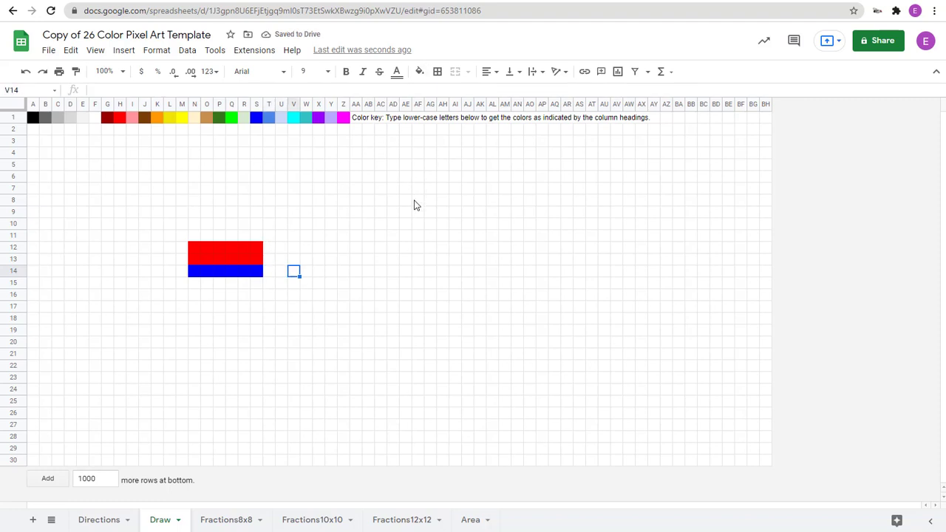
click(234, 522)
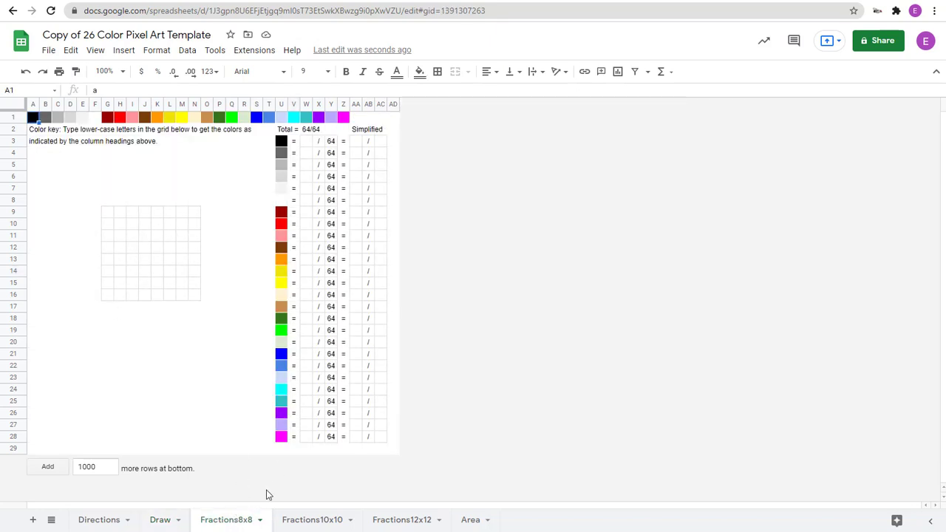
click(311, 522)
click(406, 525)
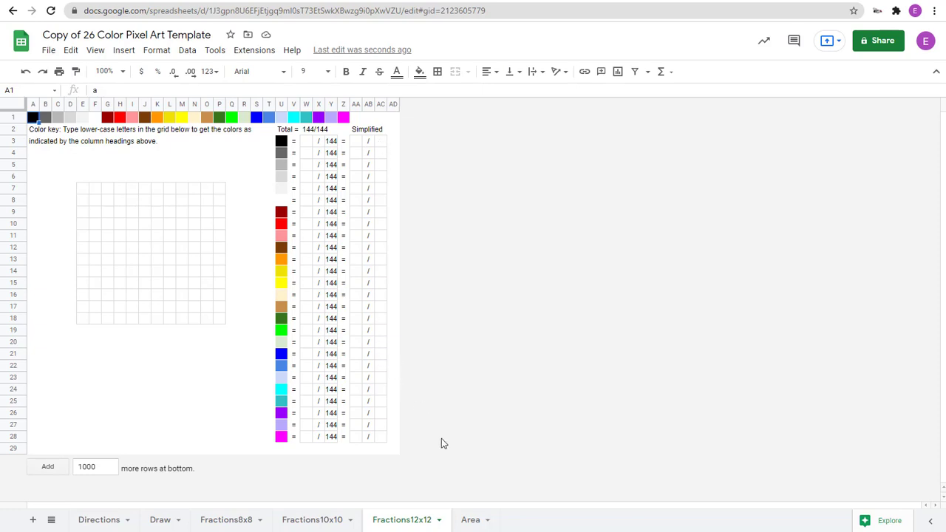
click(471, 519)
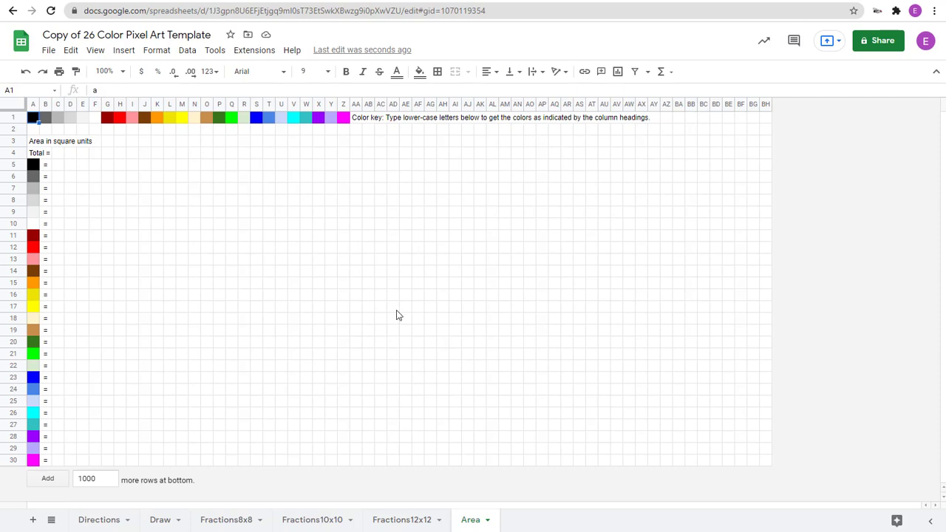
click(161, 523)
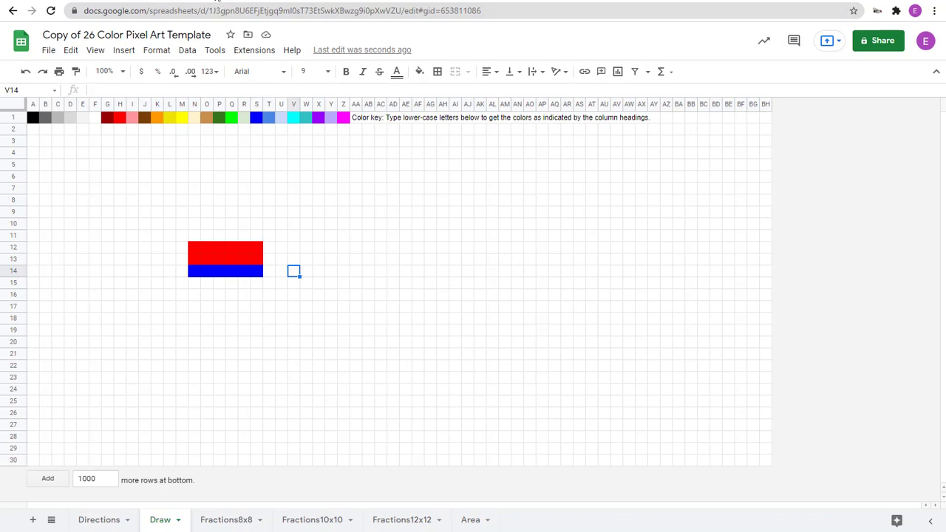
- Return to the presentation and advance past Pixel Art and Mondrian Art to Tasks Checklists
click(216, 2)
key(ctrl+Tab)
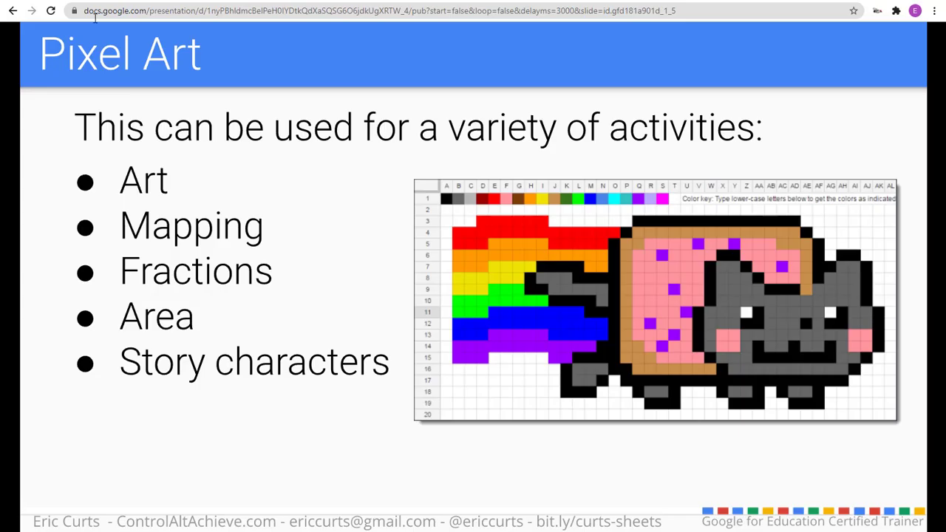
key(Right)
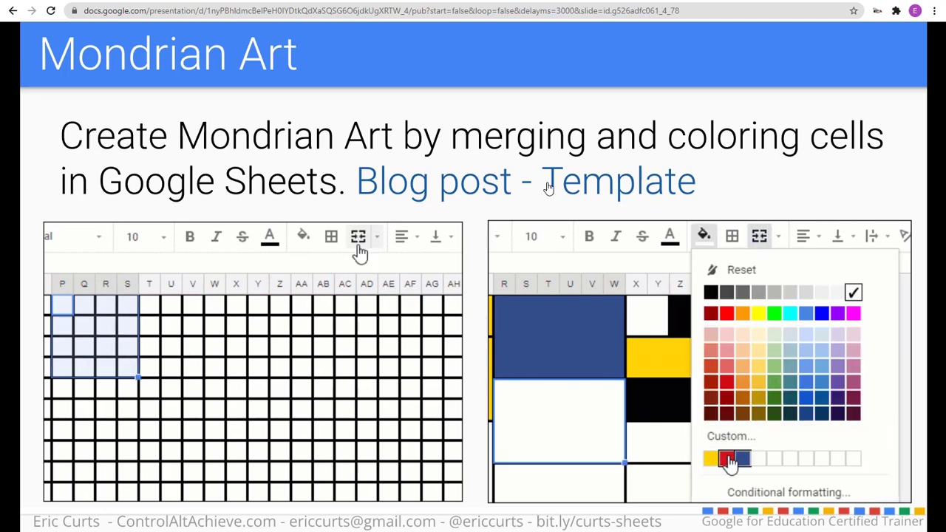
click(321, 167)
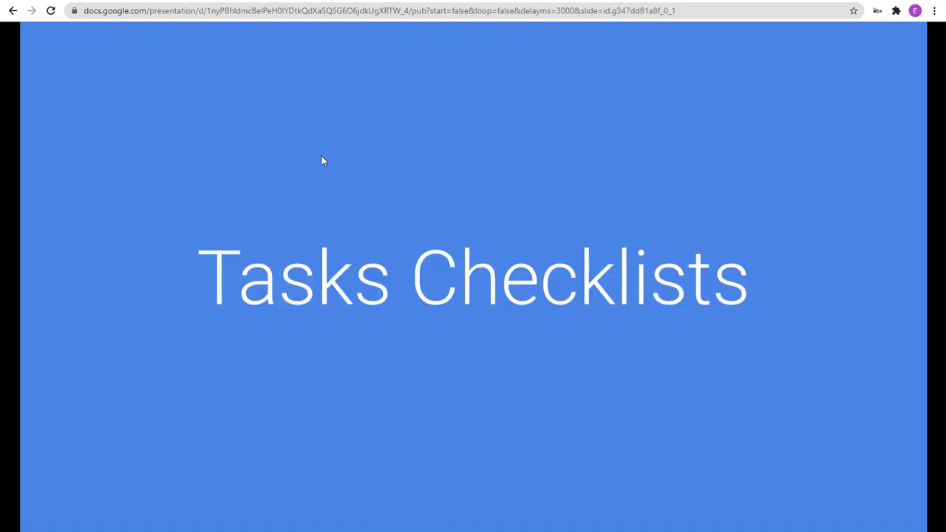
- Show the checklist example slide, then open the Task Checklist Example link's copy page
click(321, 157)
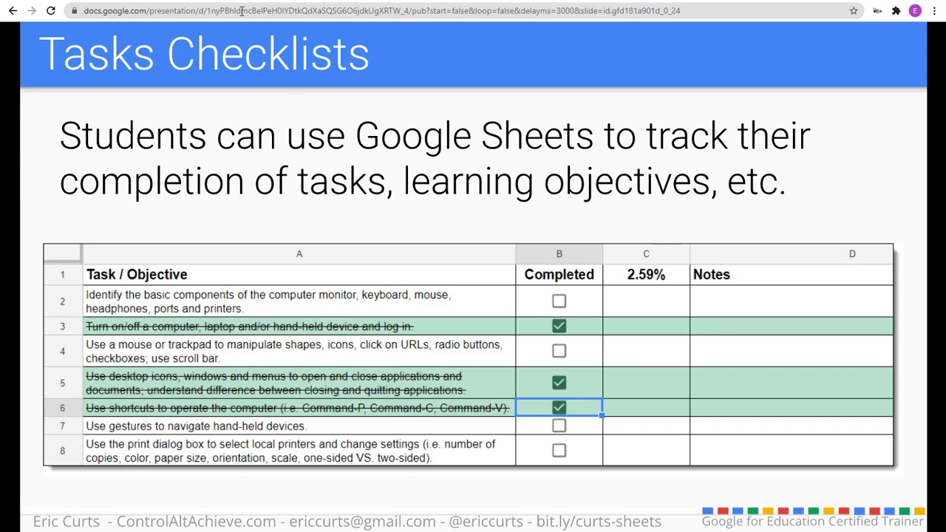
key(ctrl+w)
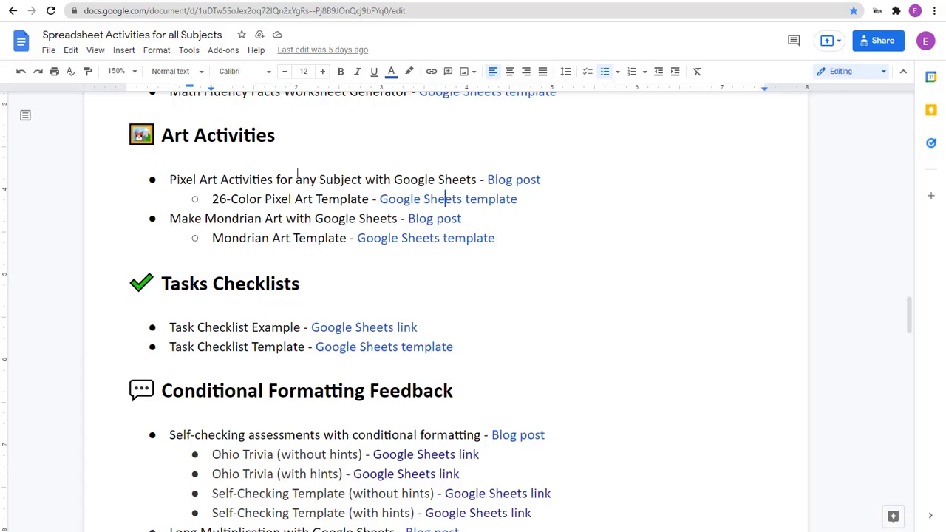
click(273, 329)
click(369, 328)
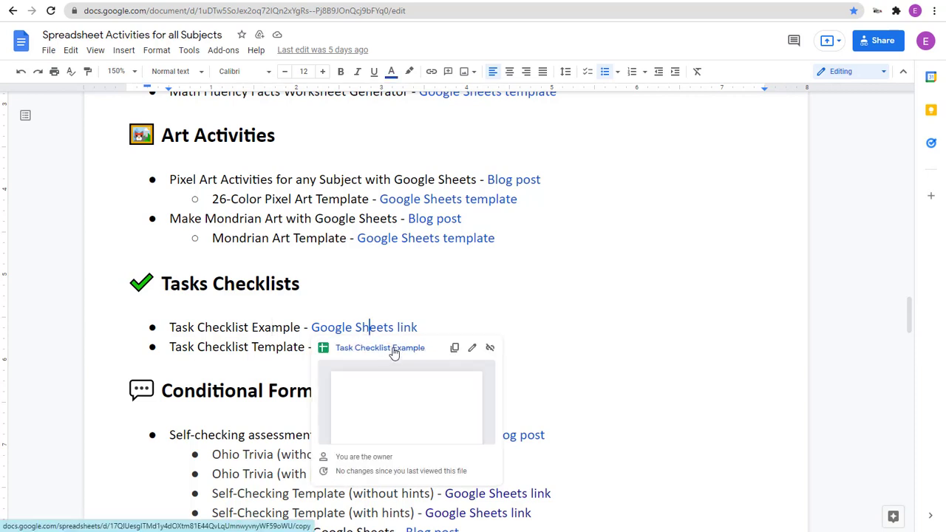
click(392, 349)
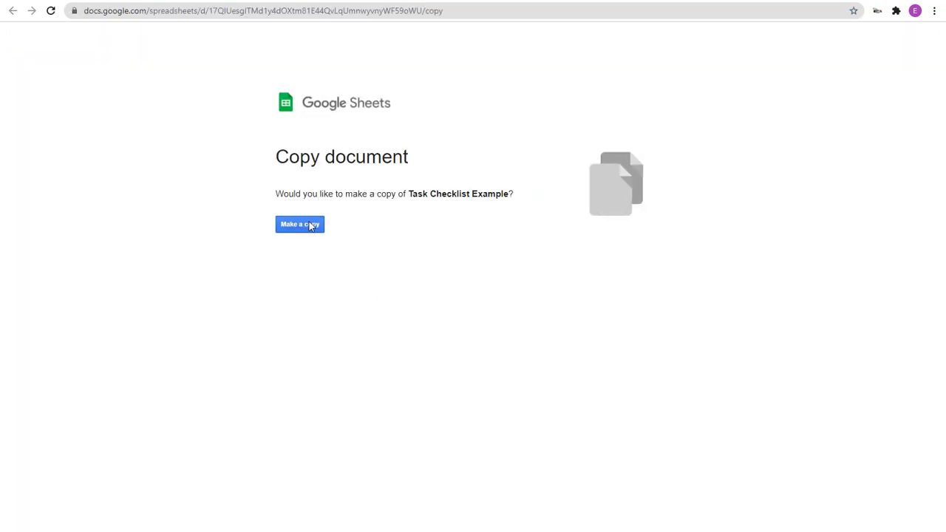
- Make a copy of Task Checklist Example and zoom the sheet to 150%
click(310, 227)
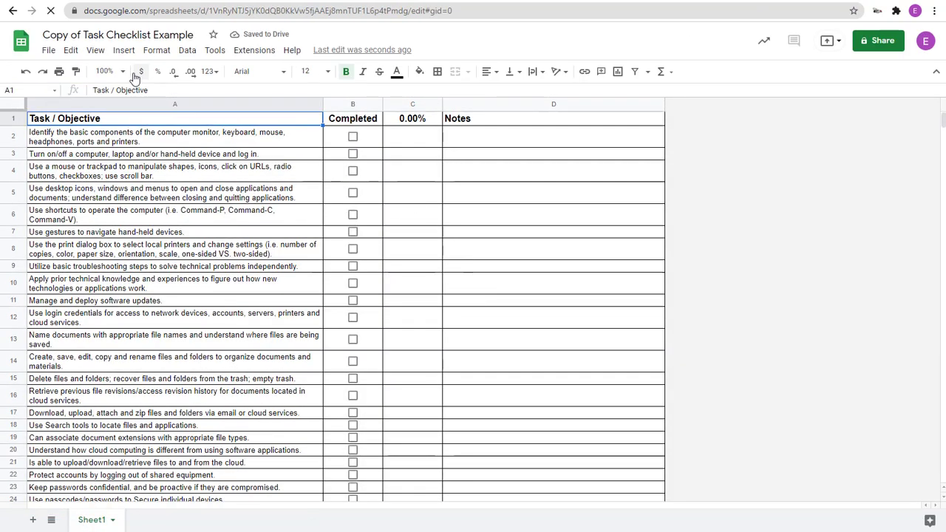
click(120, 71)
click(116, 191)
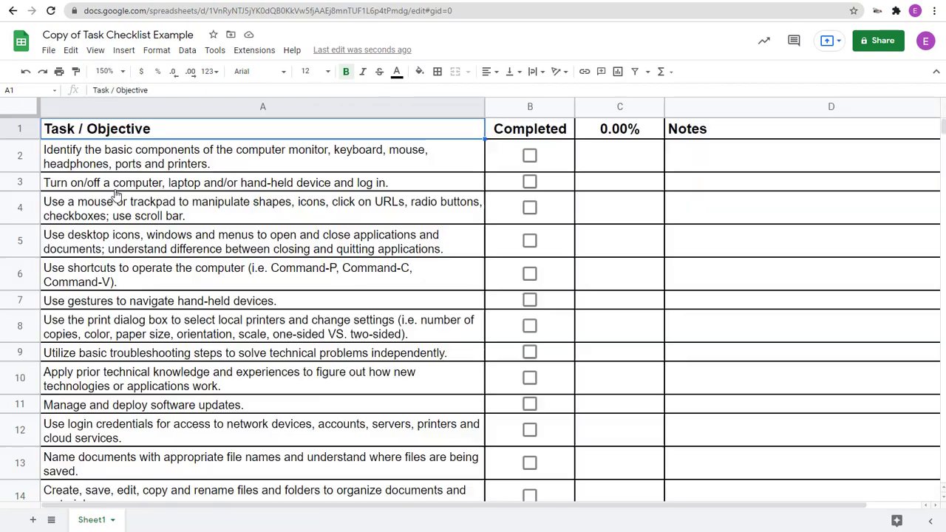
scroll(155, 275, down, 2)
scroll(156, 275, down, 6)
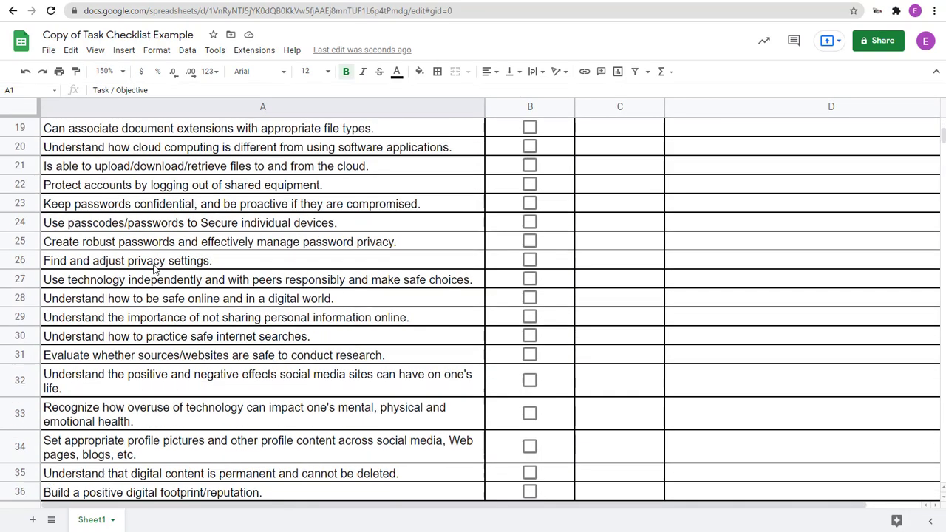
scroll(153, 270, up, 6)
scroll(153, 270, up, 2)
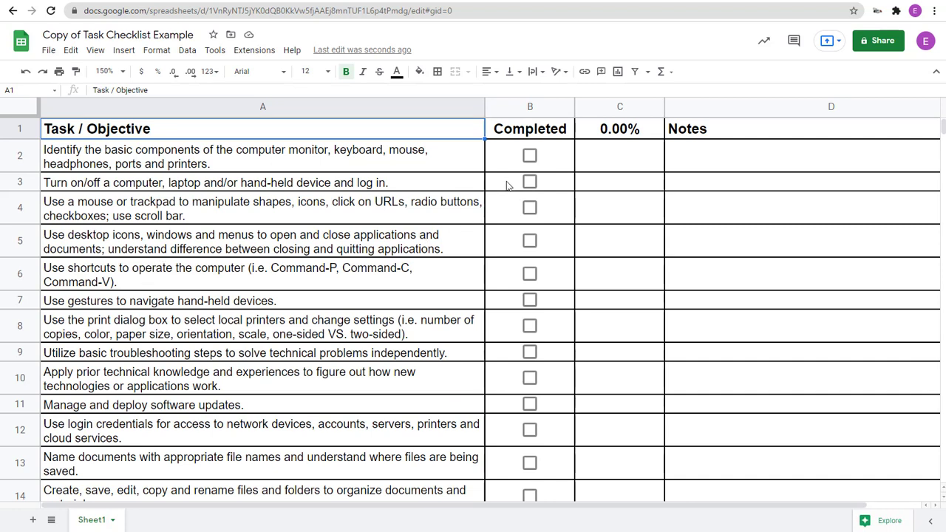
- Tick the task checkboxes in rows 5, 9, 11, 6 and 8, reaching 4.31% completion
click(530, 241)
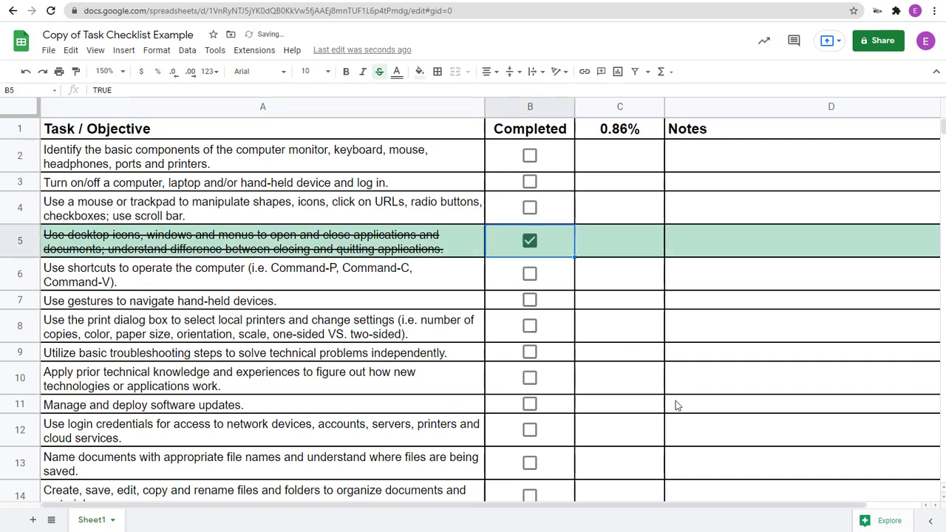
click(532, 354)
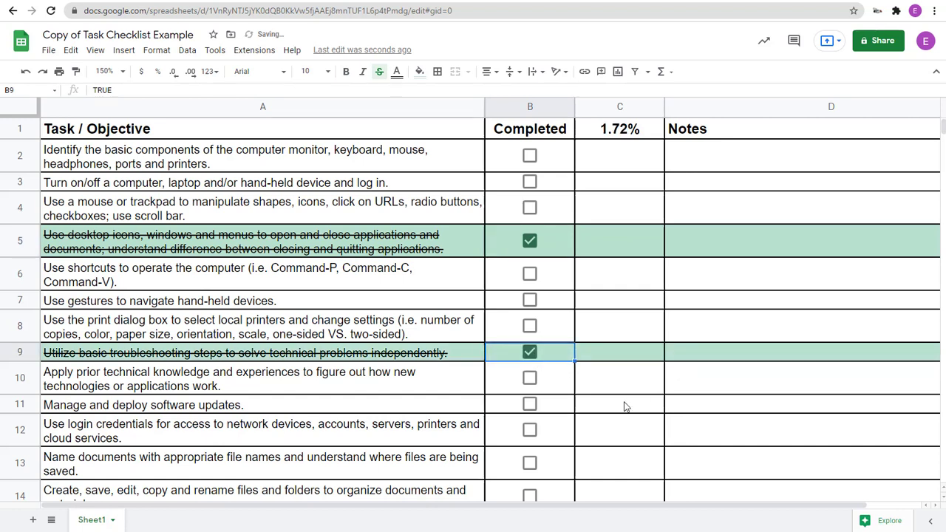
click(530, 404)
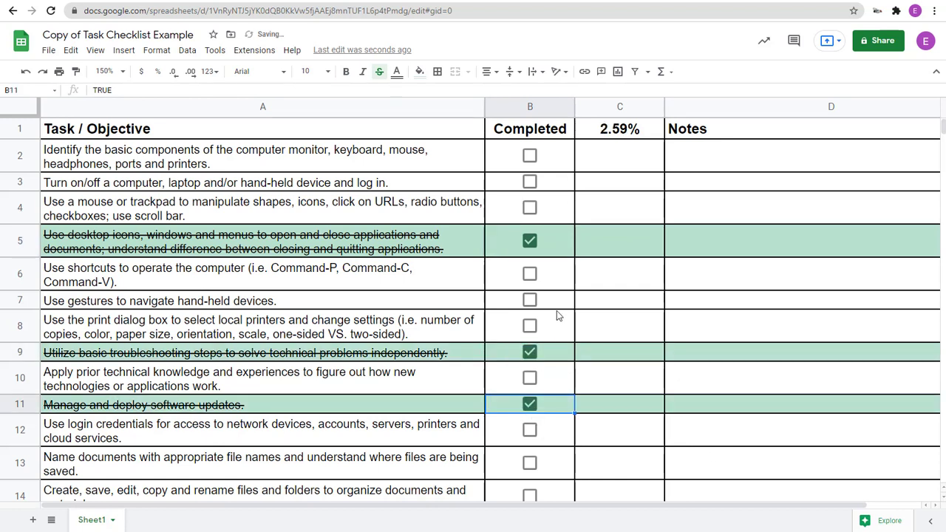
click(530, 275)
click(531, 327)
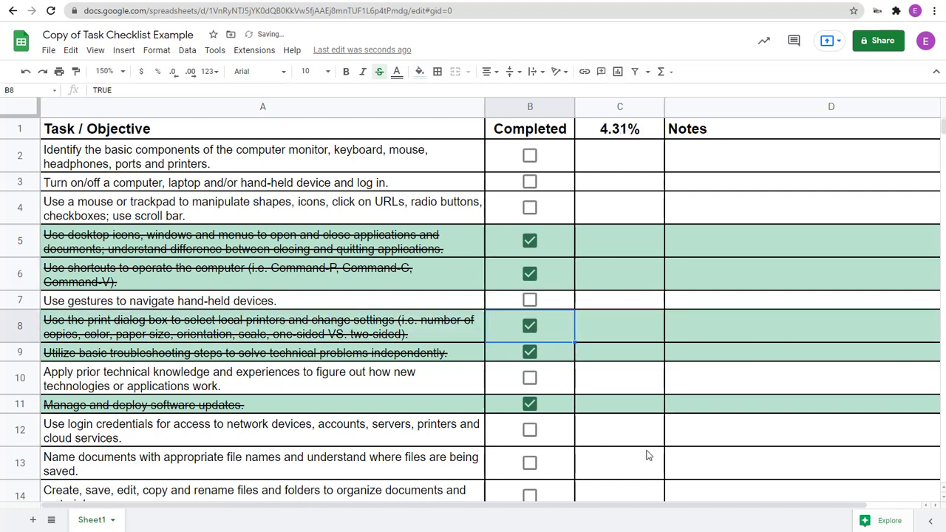
- Step through the Notes cells D5 to D11 and back, then return to the activities document
click(754, 247)
click(757, 275)
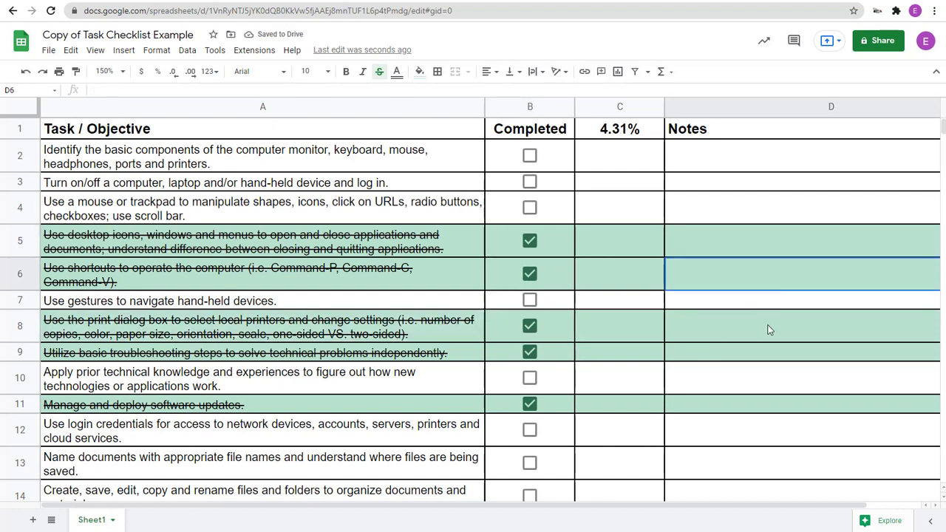
click(767, 330)
click(771, 353)
click(765, 406)
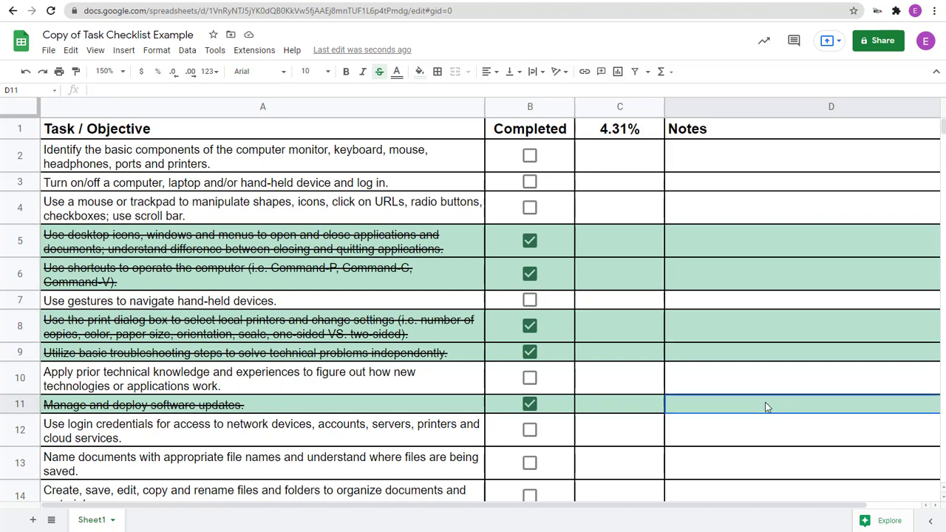
click(766, 359)
click(760, 322)
click(759, 282)
click(761, 248)
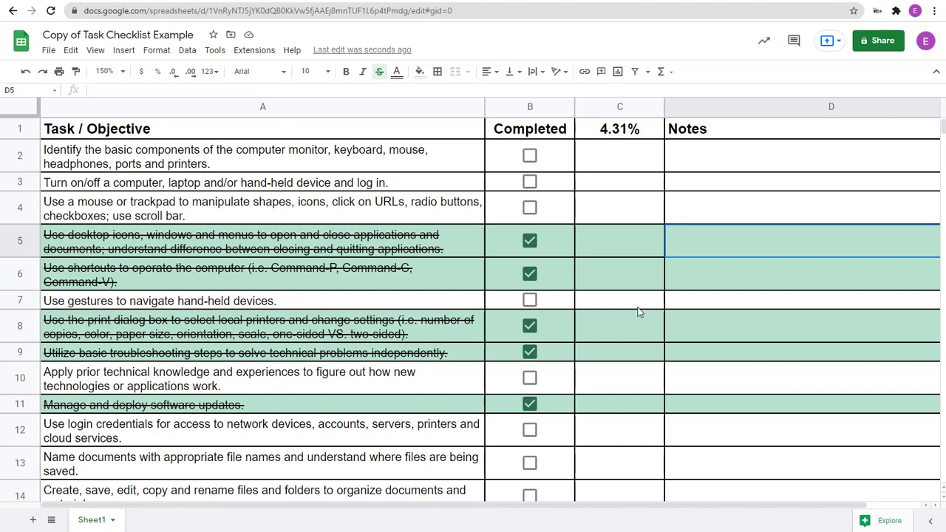
click(255, 0)
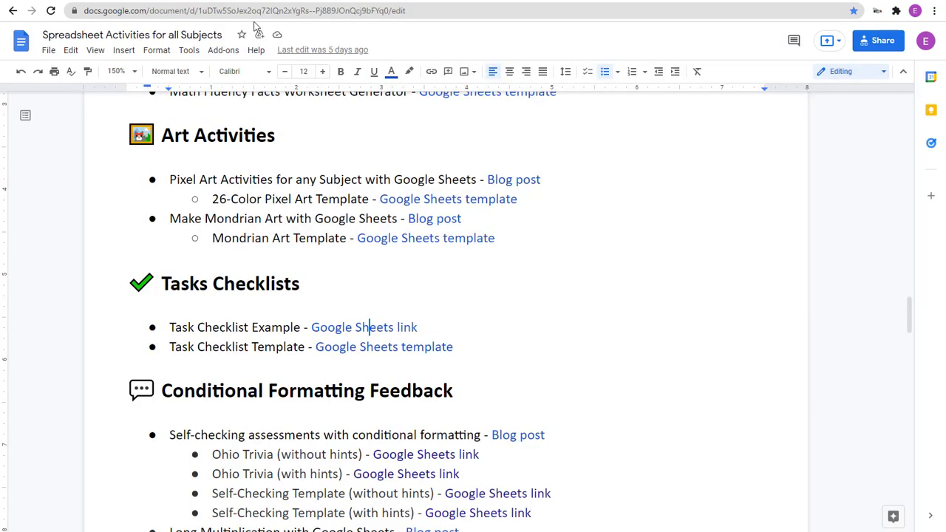
- Follow the Task Checklist Template link from the document and make a copy
click(258, 348)
click(388, 348)
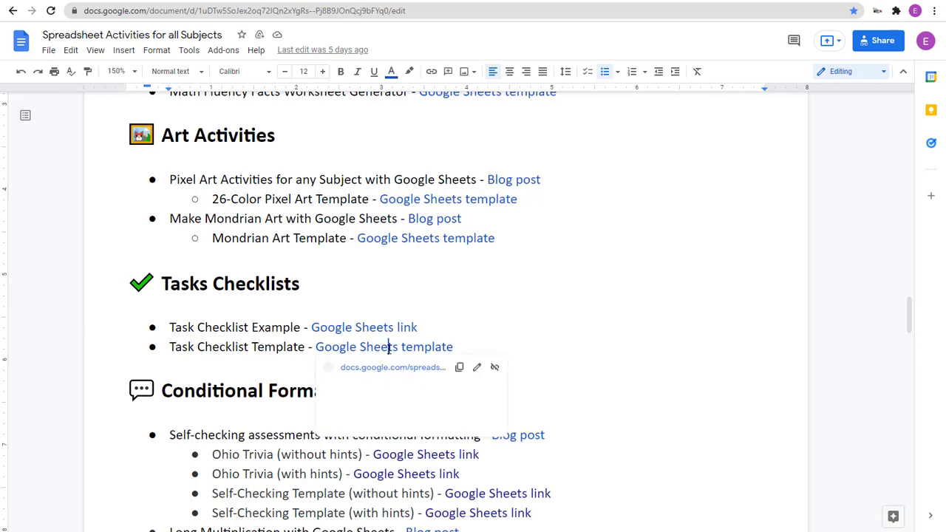
click(393, 370)
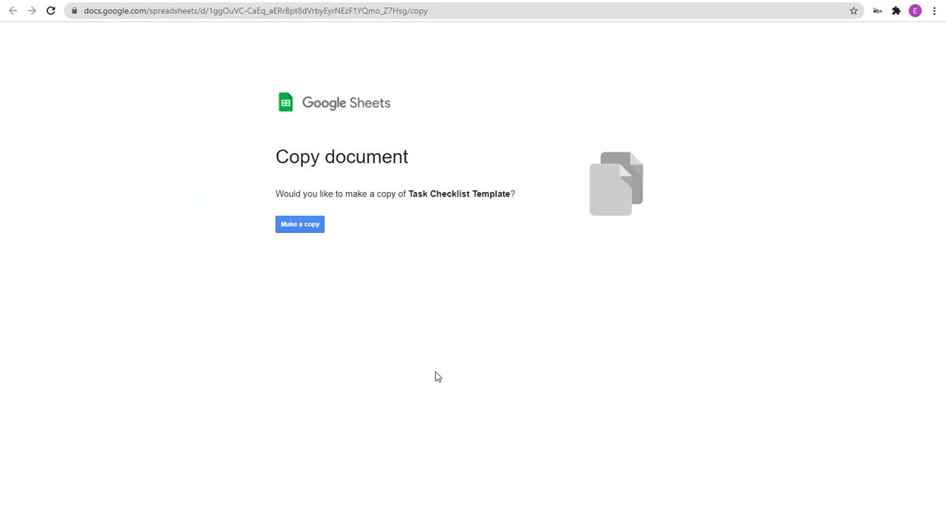
click(312, 229)
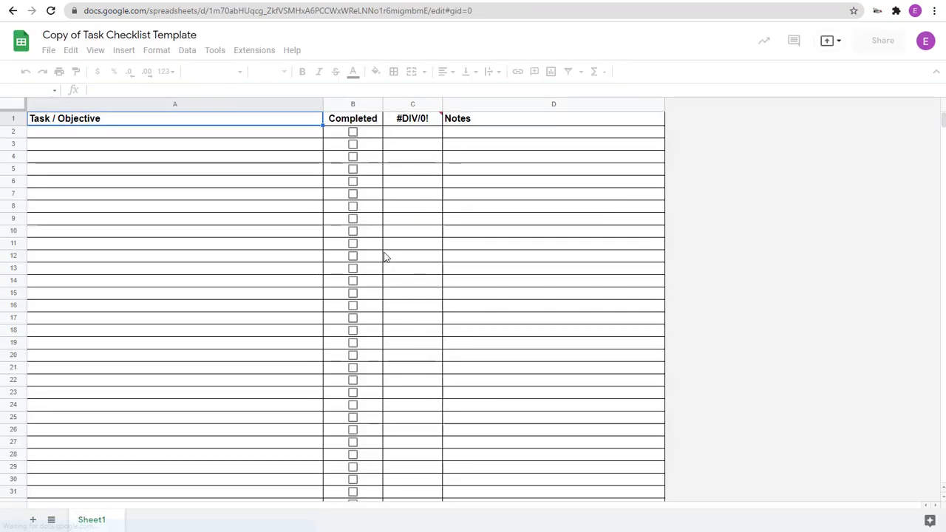
- Select the empty task cells A2:A25, toggle the row 7 checkbox on and off, then return to the document
drag(255, 136, 256, 414)
click(256, 346)
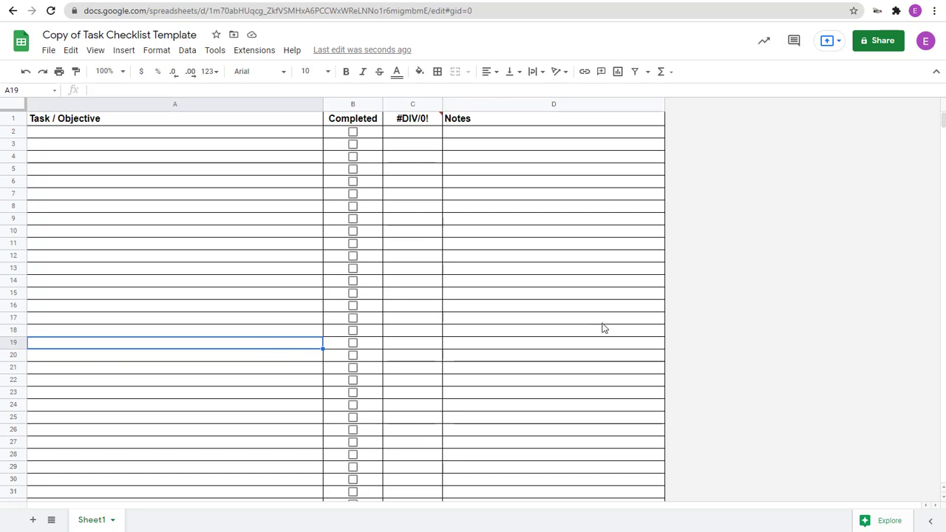
click(353, 194)
click(354, 195)
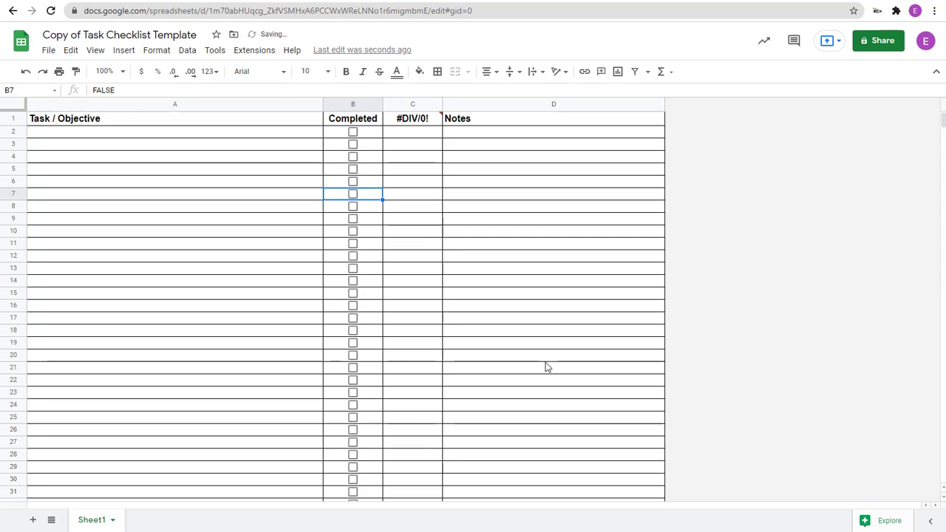
click(545, 368)
key(ctrl+Tab)
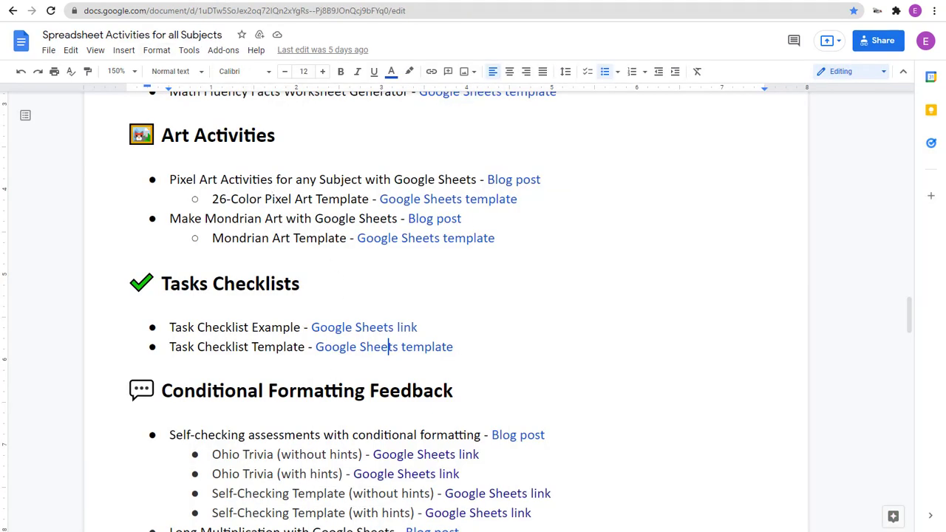
- Advance the slides three times from Tasks Checklists to the Conditional Feedback slide
key(ctrl+Tab)
key(Right)
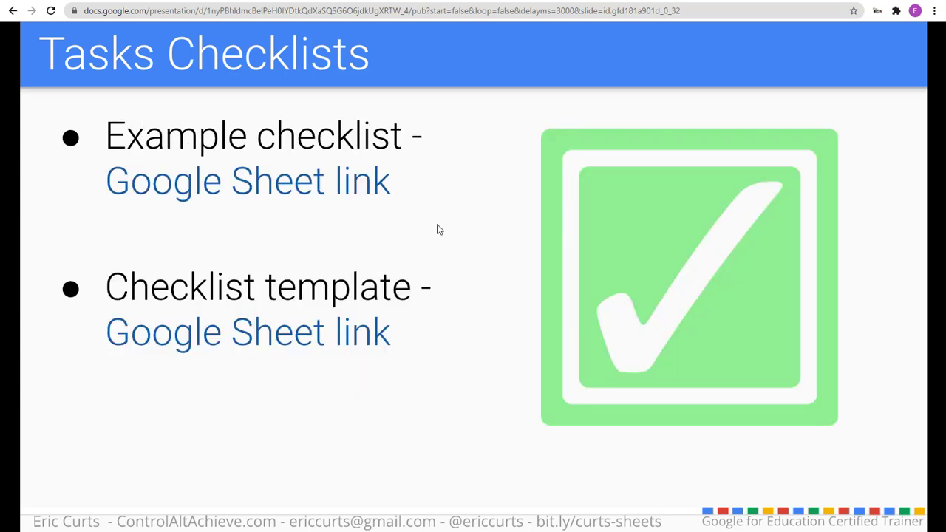
key(Right)
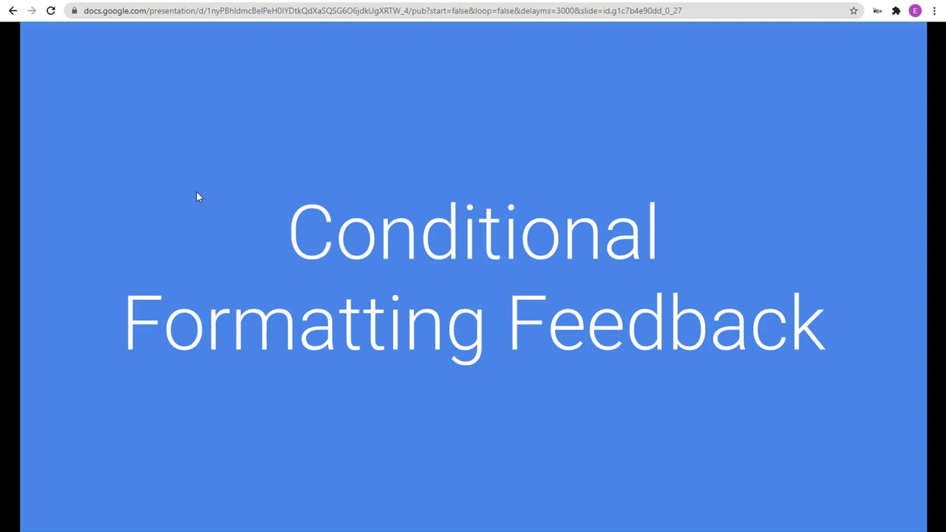
key(Right)
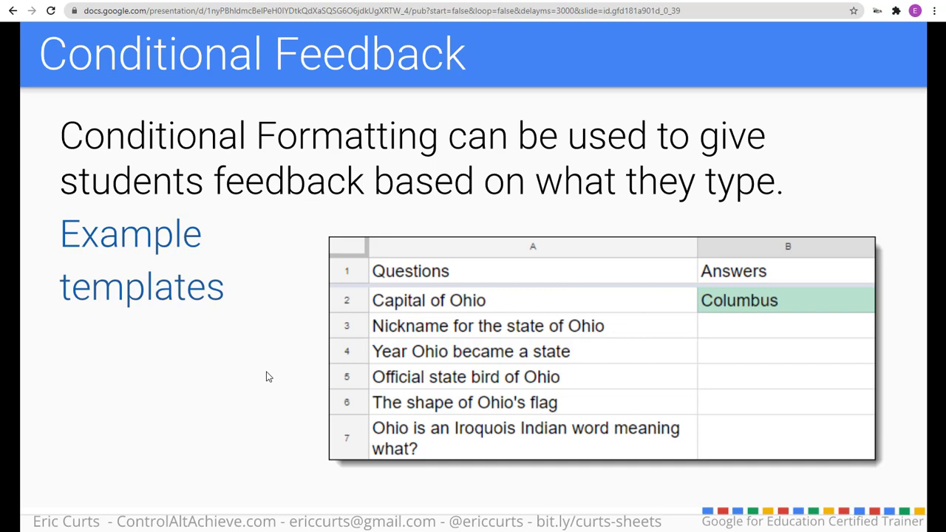
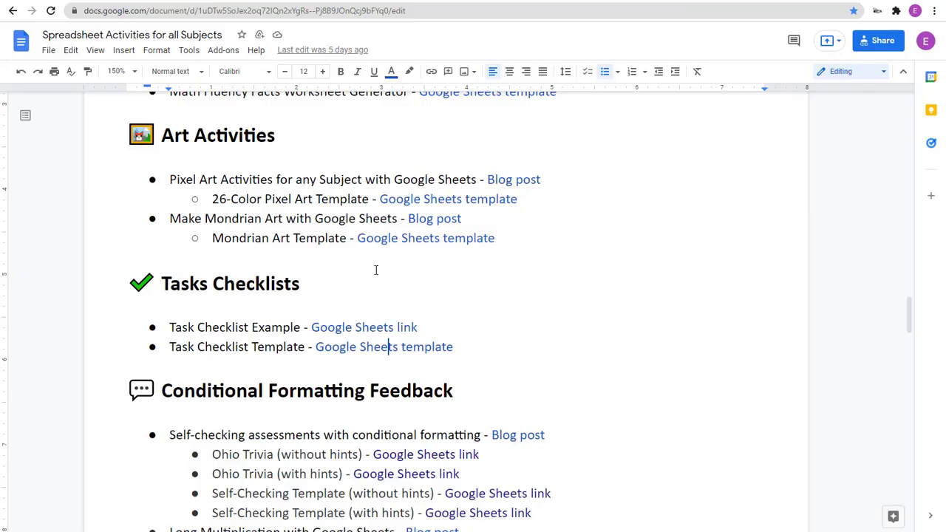
- Highlight the conditional formatting words and the Self-Checking Template entries in the resource list
scroll(332, 298, down, 3)
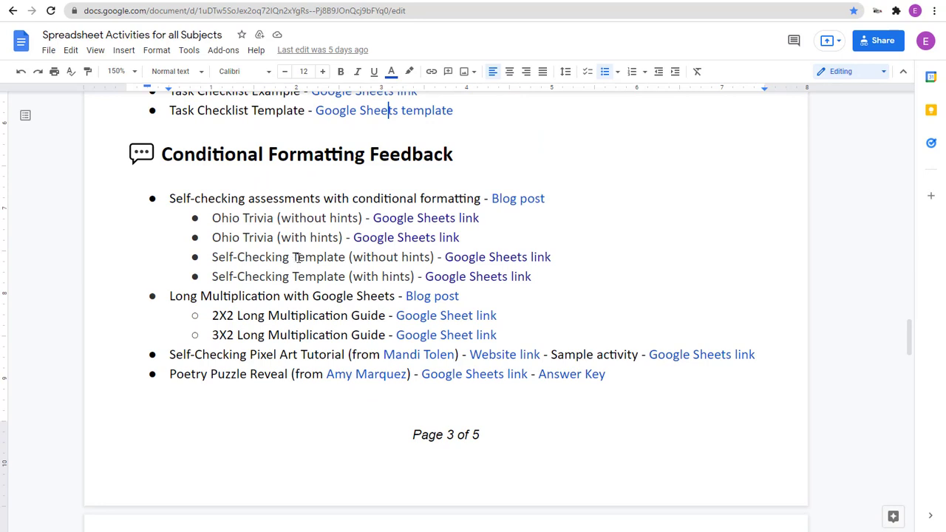
drag(353, 198, 485, 198)
click(438, 198)
drag(283, 257, 338, 275)
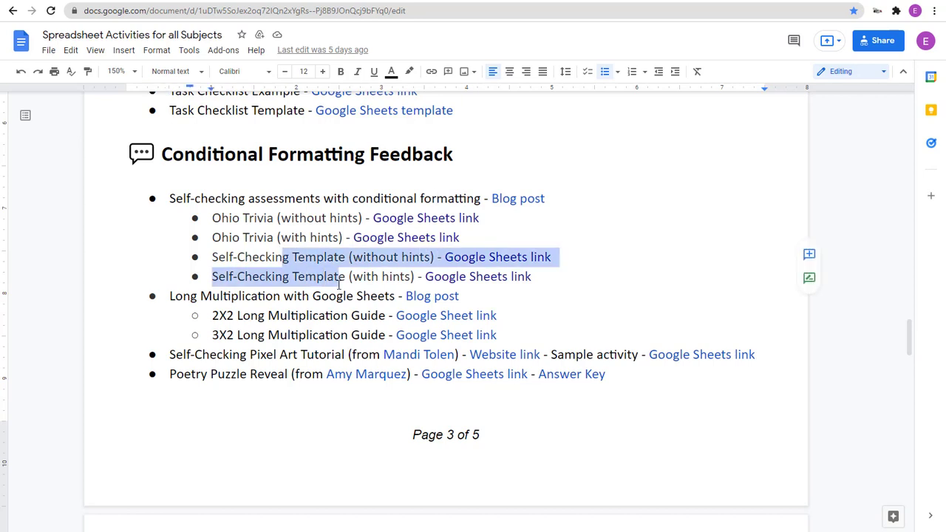
click(307, 217)
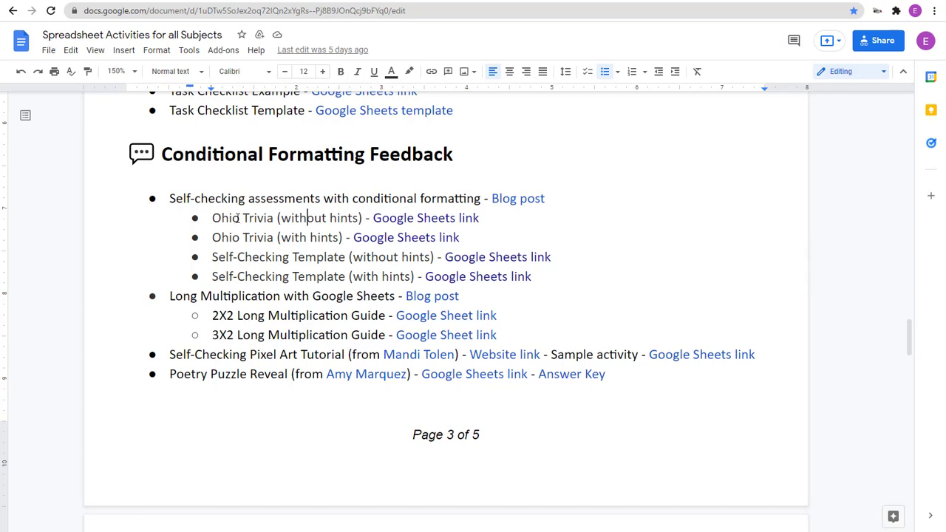
- Make a copy of the Ohio Trivia (without hints) Self-Checking Example spreadsheet
drag(220, 218, 342, 217)
click(297, 222)
click(397, 221)
click(412, 239)
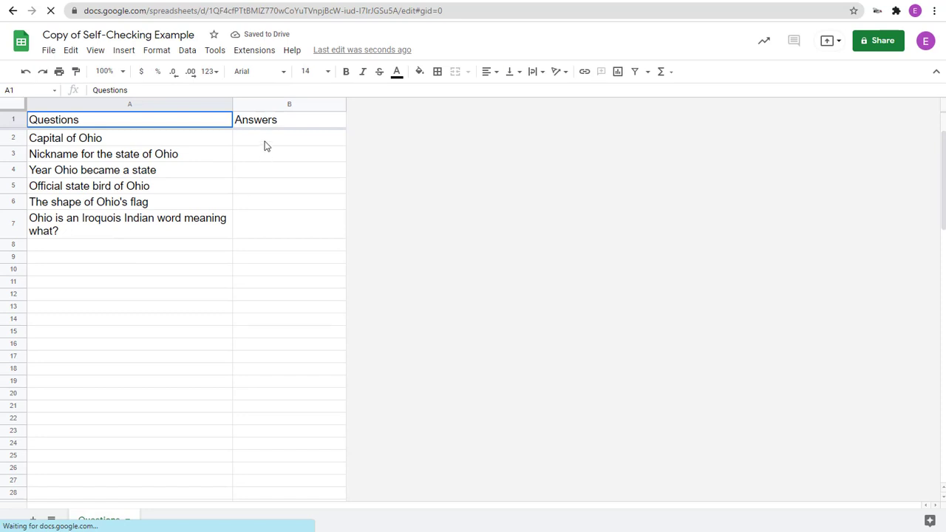
- Answer Capital of Ohio with the wrong answer Cleveland in B2
click(268, 141)
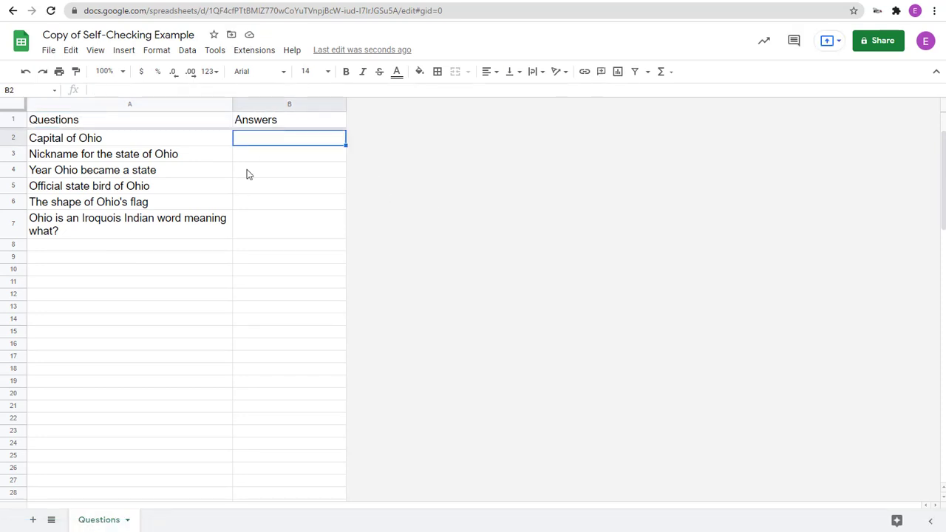
click(145, 146)
click(275, 147)
text(Clevelnad)
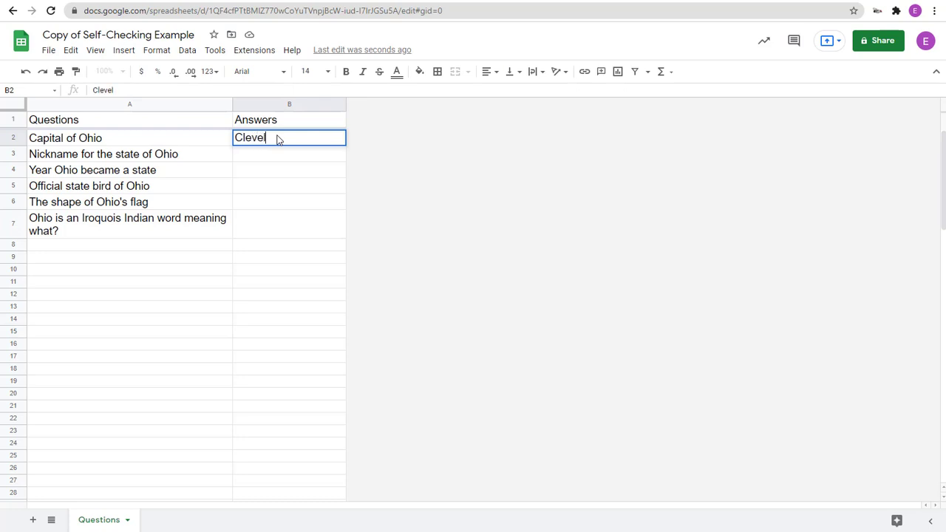
key(BackSpace)
key(BackSpace)
key(BackSpace)
text(and)
key(Return)
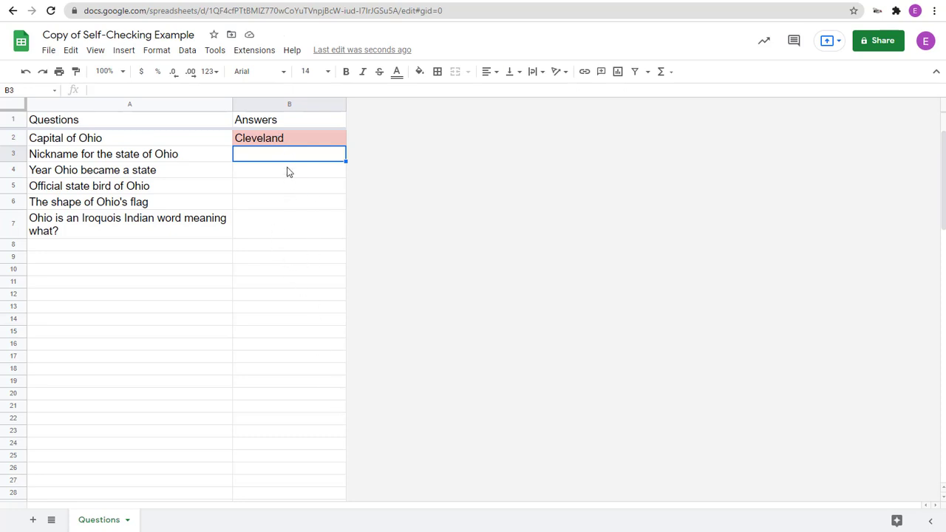
- Replace the B2 answer with Columbus so the cell turns green
click(292, 146)
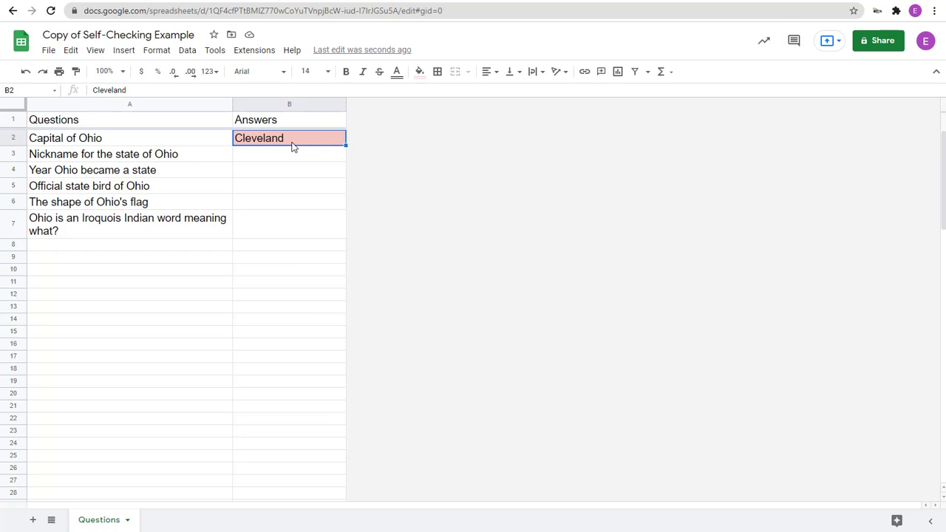
text(Columbus)
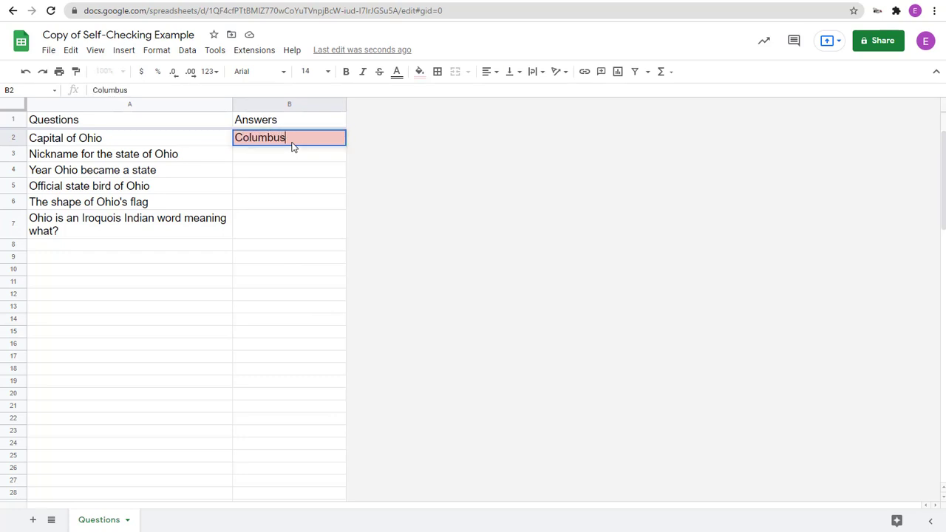
key(Return)
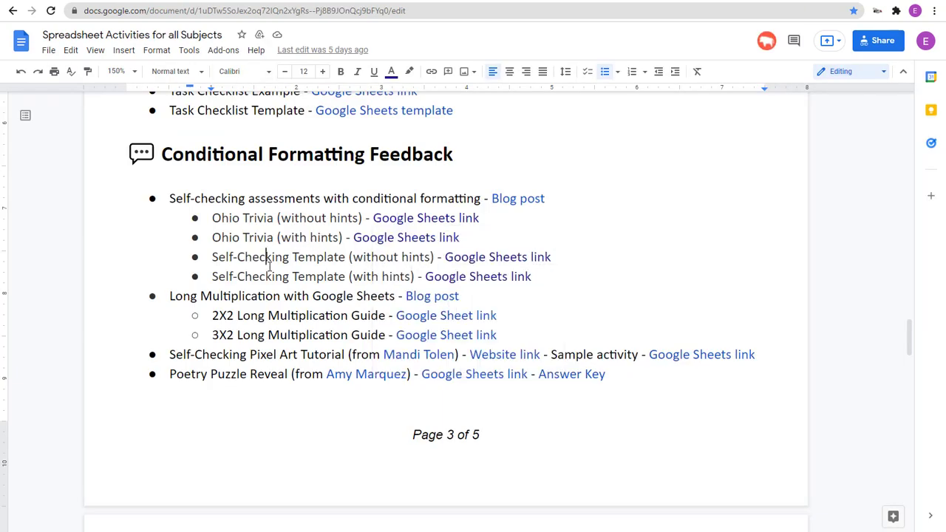
- Make a copy of the Self-Checking Template spreadsheet
click(480, 259)
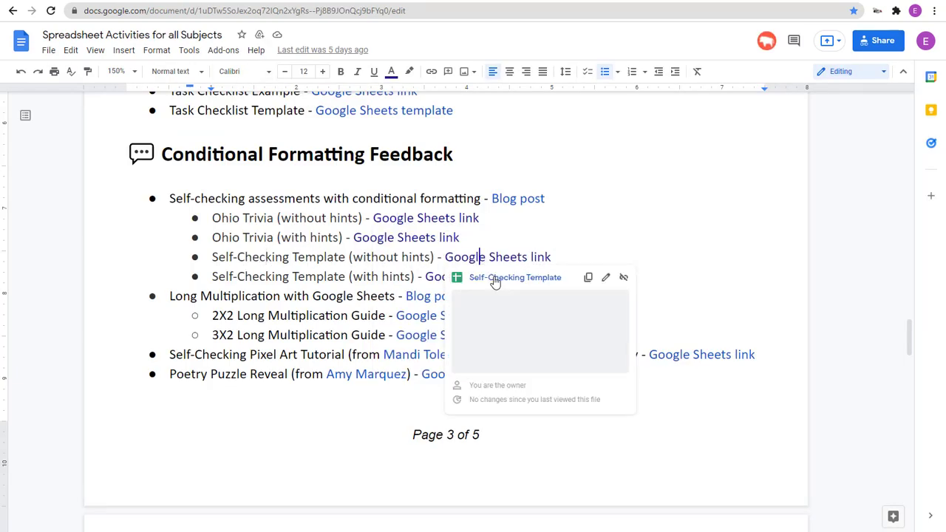
click(495, 281)
click(311, 231)
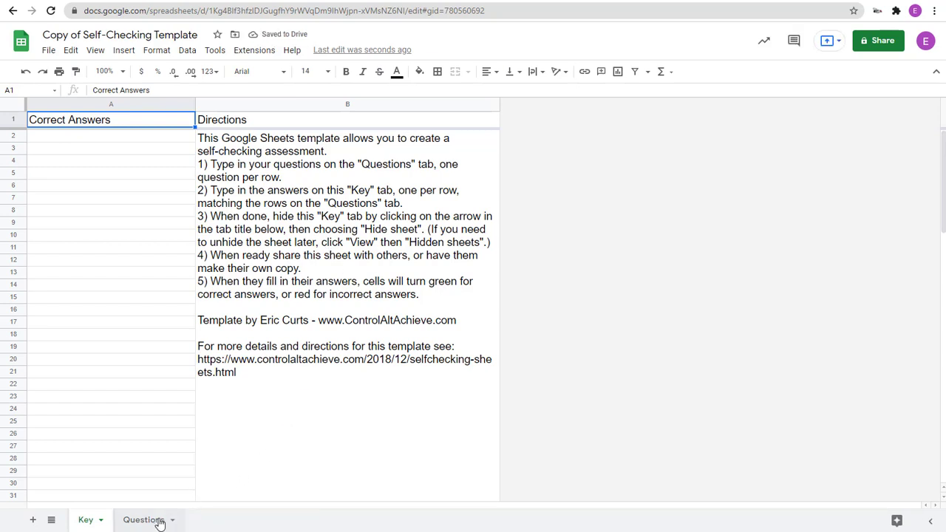
- Show the question range A2:A17 on Questions and the answer range A2:A20 on Key
click(141, 521)
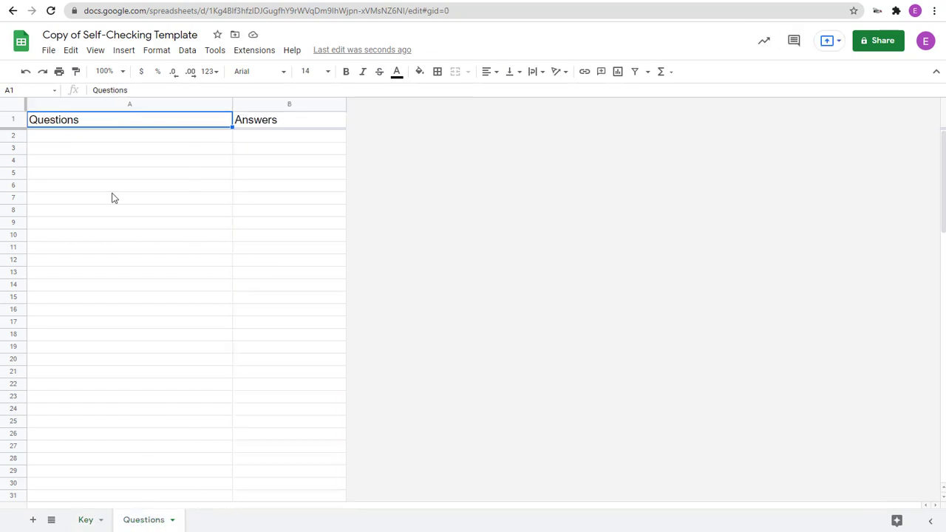
click(88, 138)
drag(88, 137, 110, 320)
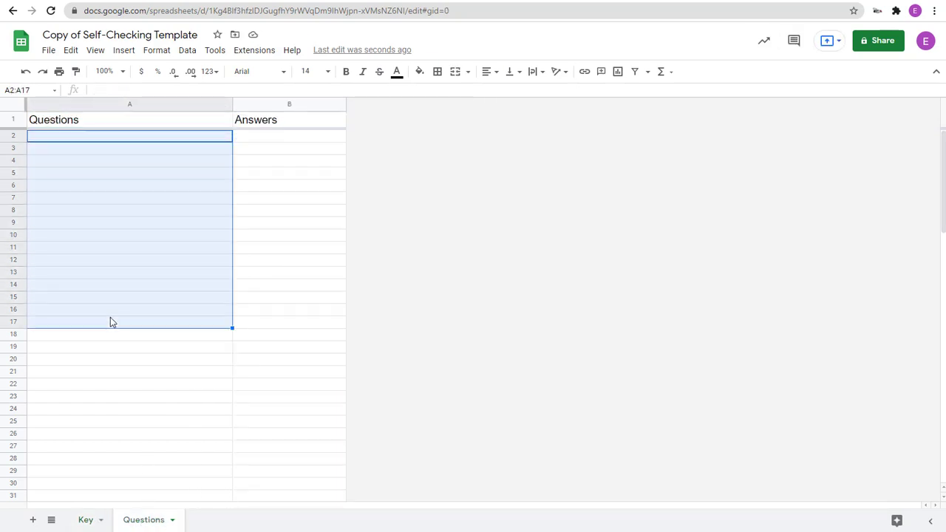
click(85, 521)
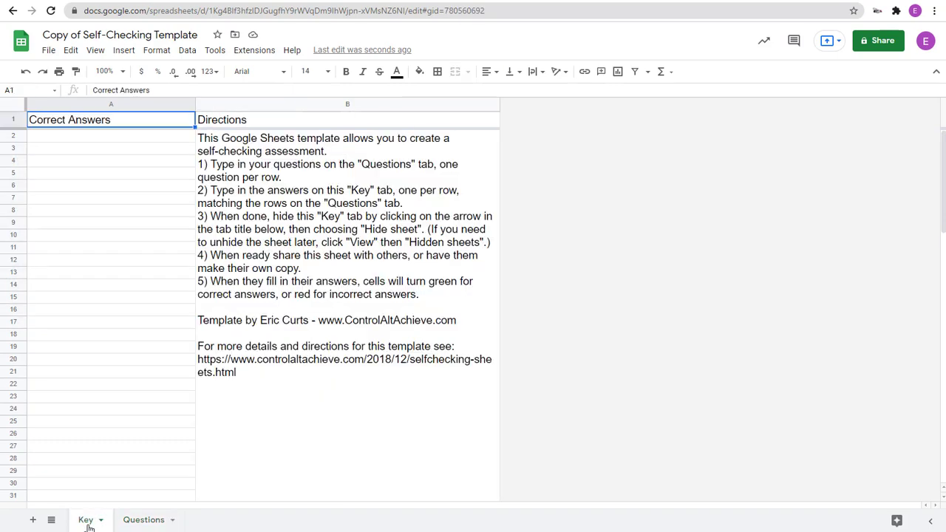
drag(114, 140, 139, 371)
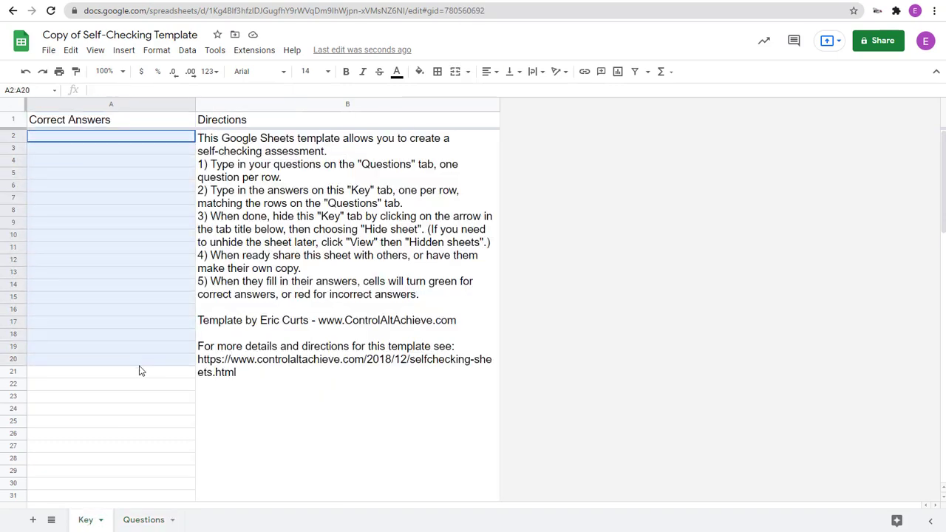
click(152, 520)
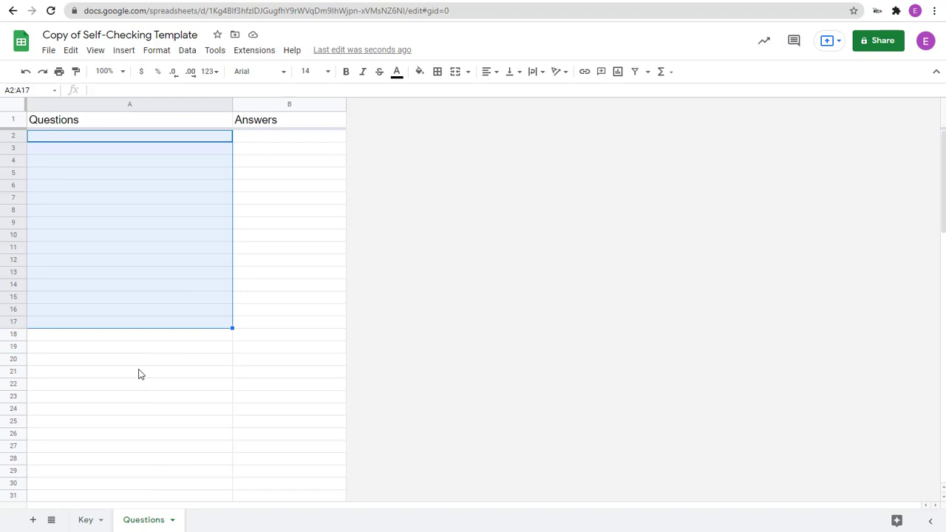
- Enter 'What was the original name for Google Sites?' in Questions A2, then select Key A2
click(122, 139)
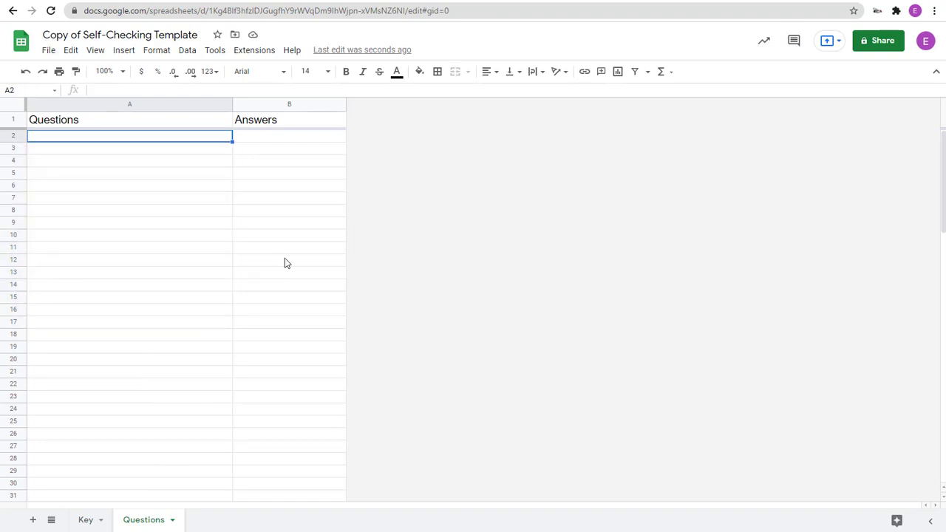
text(Wha)
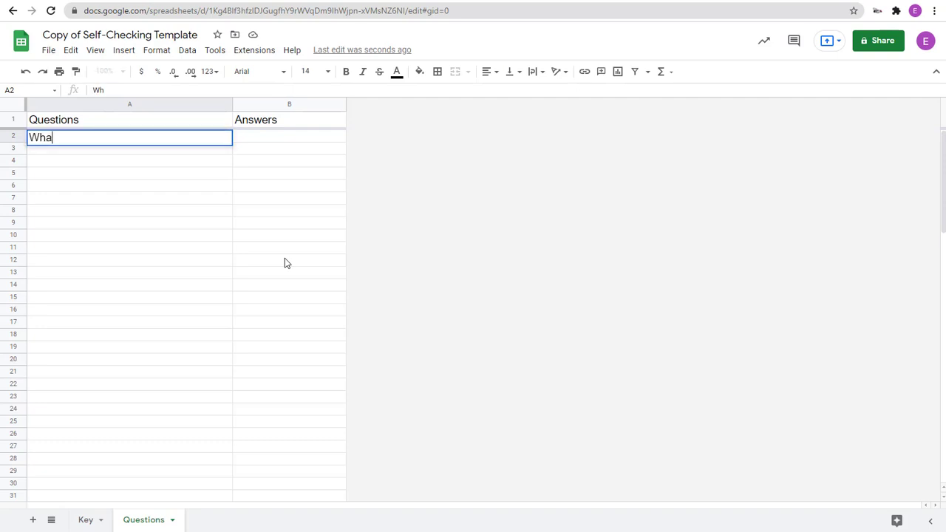
text(t was the original name)
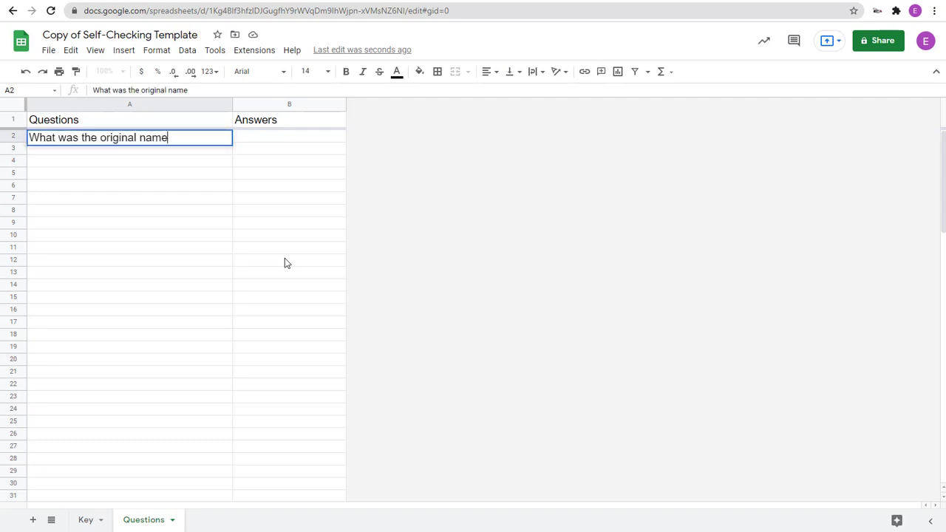
text( for Google Sites?)
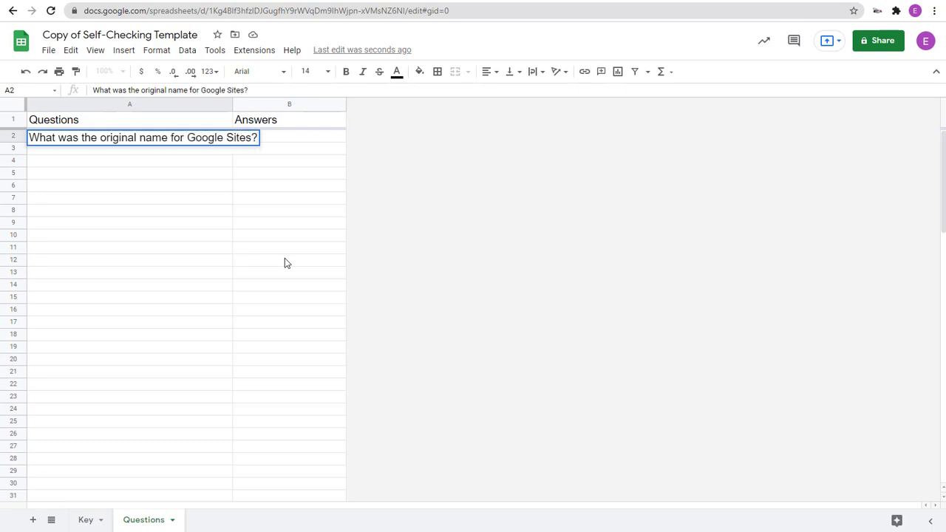
key(Return)
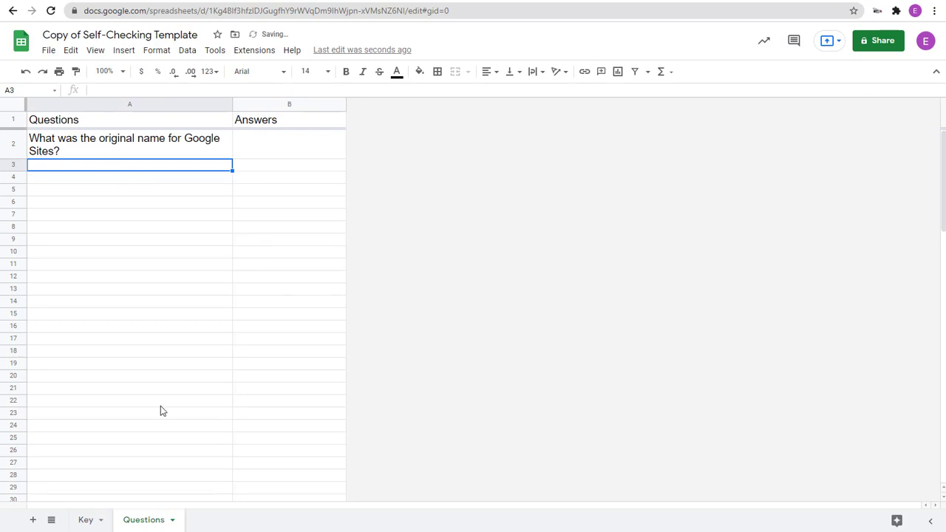
click(86, 520)
click(100, 143)
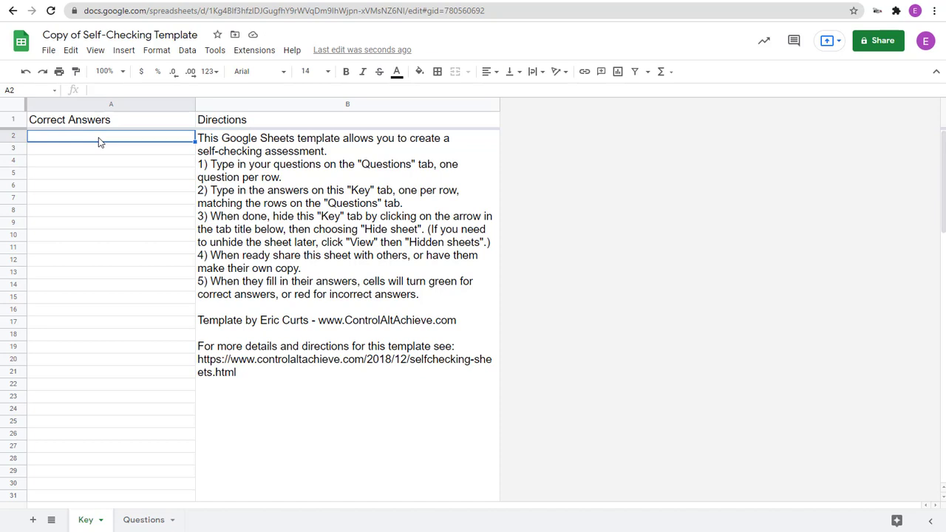
- Set Jotspot as the Key answer and confirm Jotspot in Questions B2 turns green
text(Jotspot)
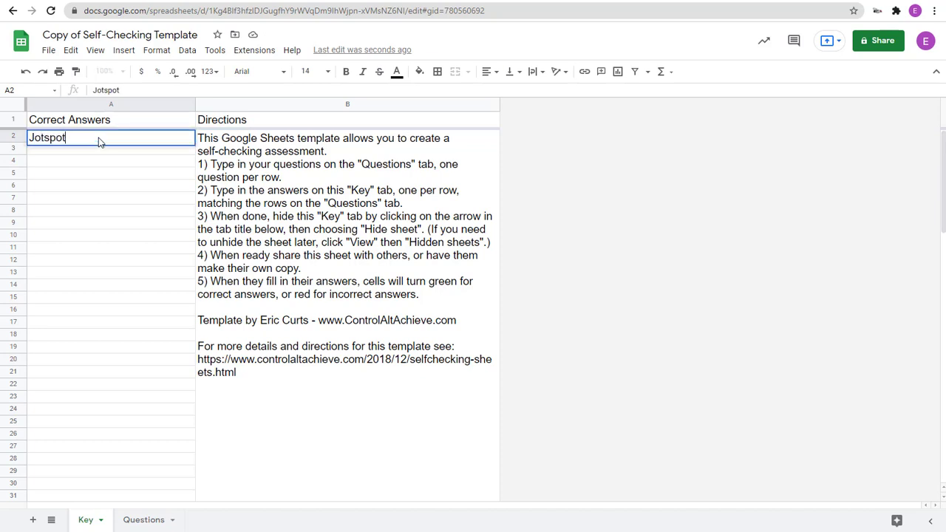
key(Return)
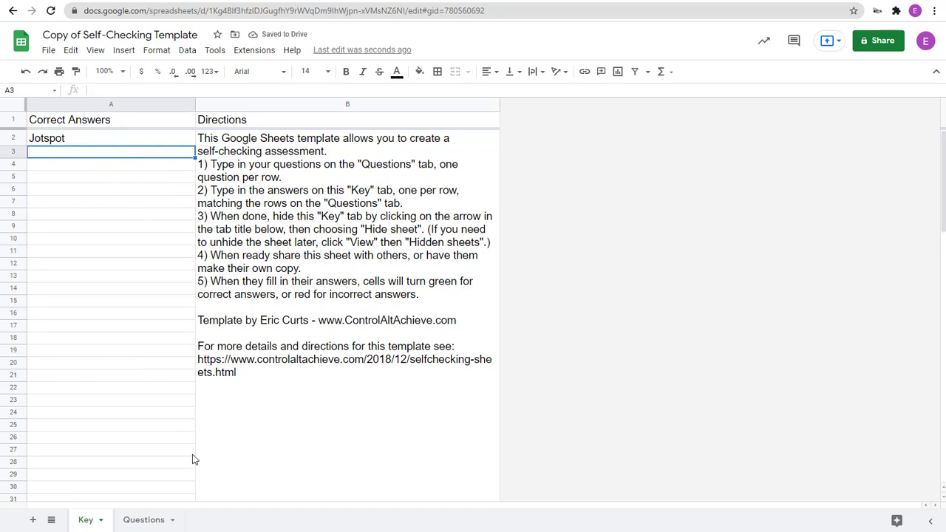
click(145, 520)
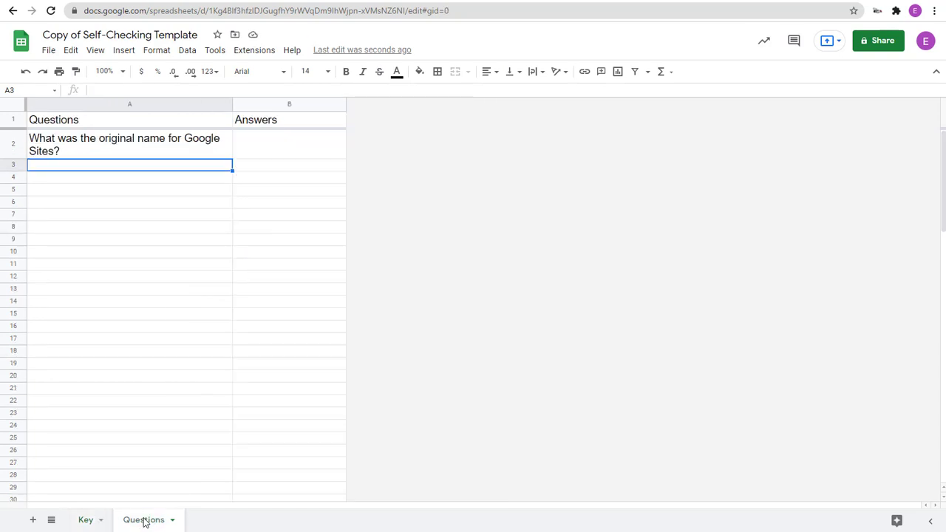
click(292, 153)
text(Jotspot)
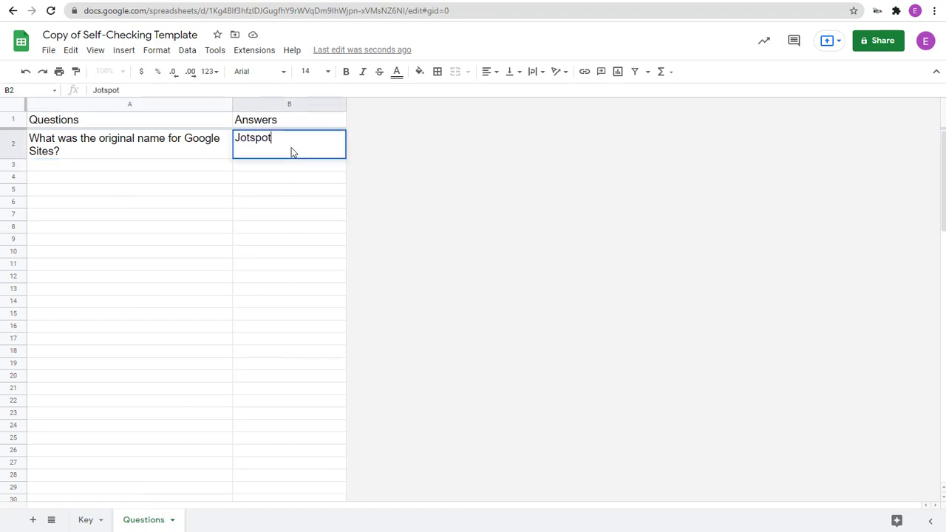
key(Return)
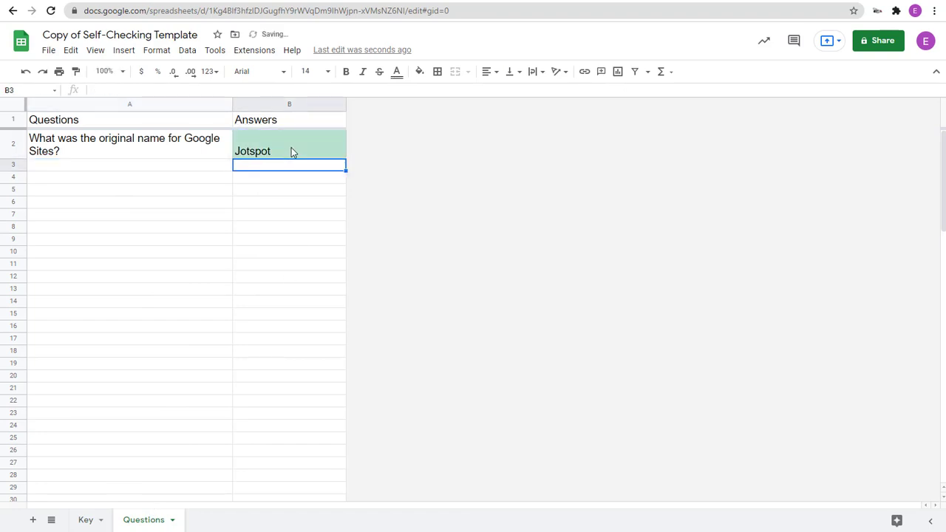
- Clear B2, test that the wrong answer Weebly turns red, then clear it again
click(291, 151)
key(Delete)
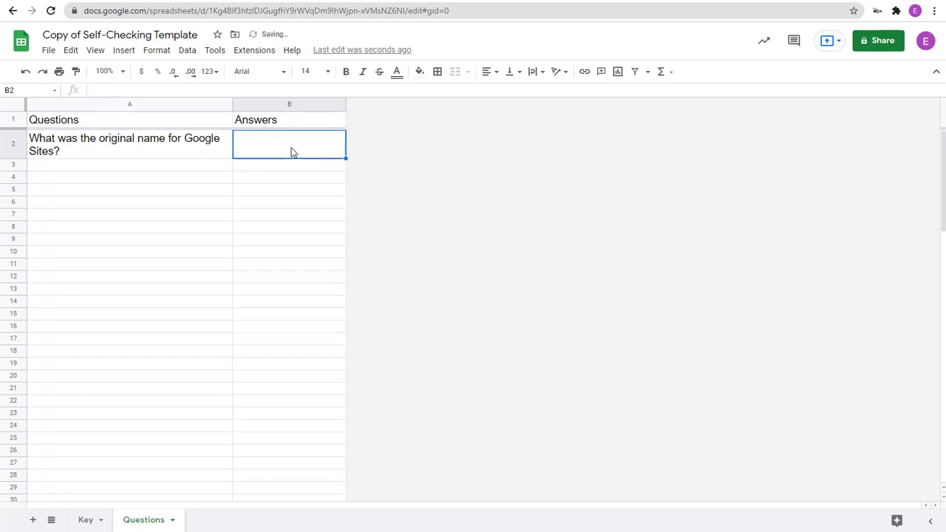
text(Weebly)
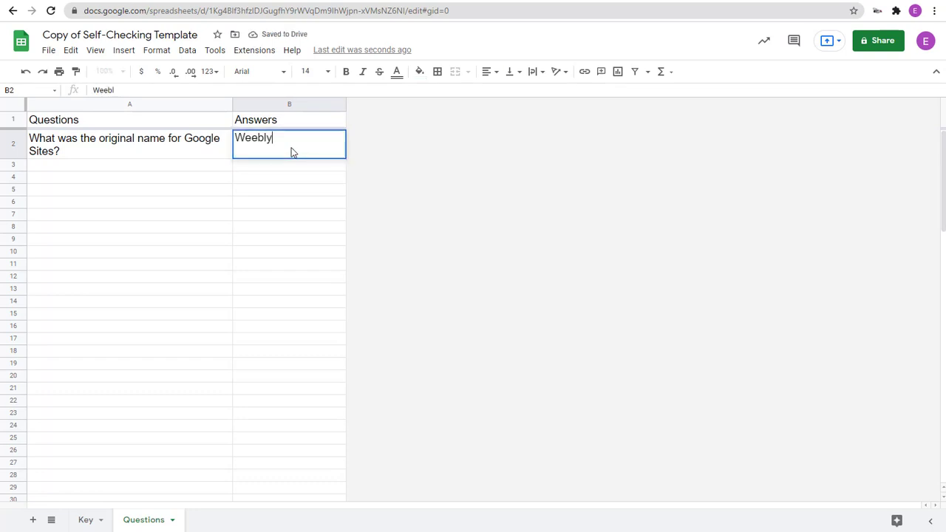
key(Return)
click(292, 152)
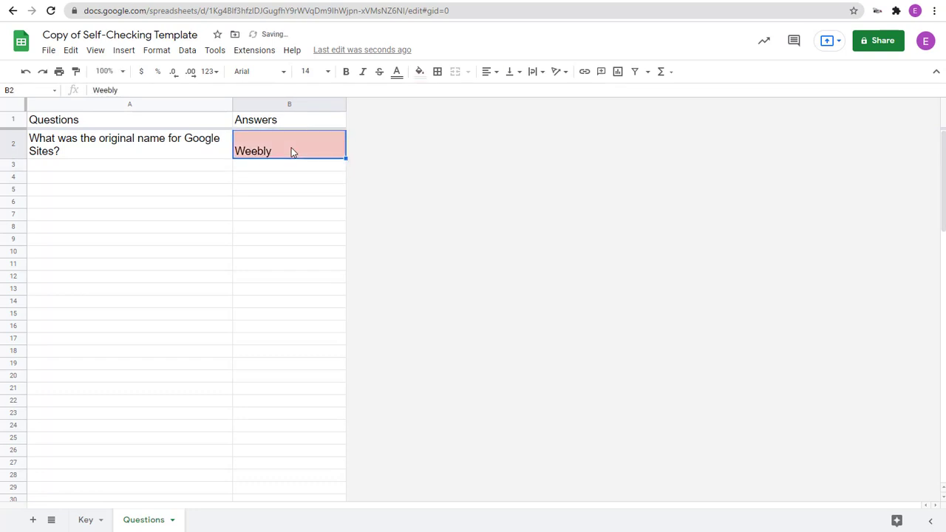
key(Delete)
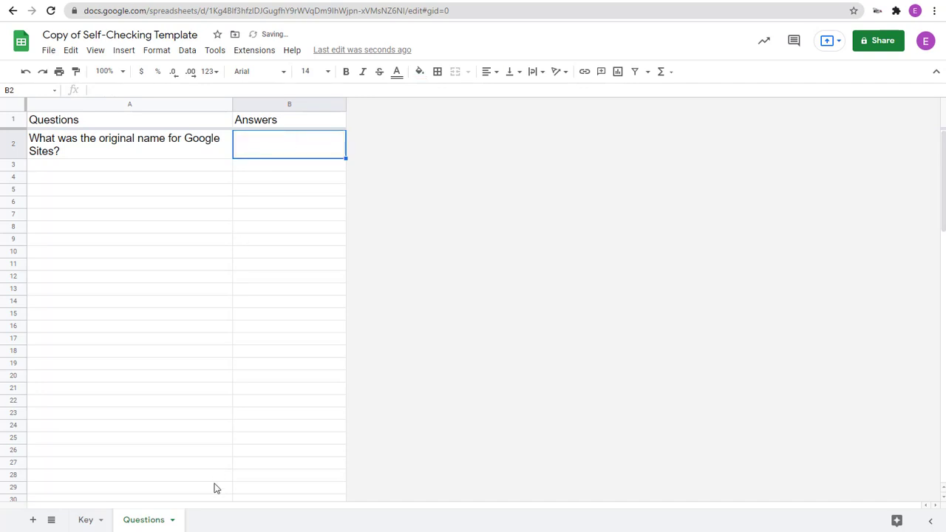
- Hide the Key sheet from its tab menu, leaving only the Questions sheet visible
click(85, 522)
click(142, 520)
click(84, 521)
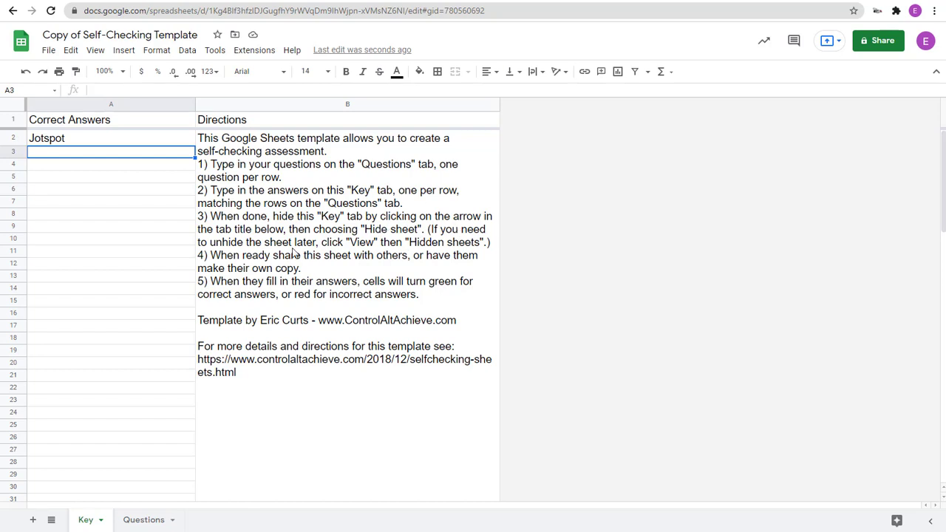
click(101, 521)
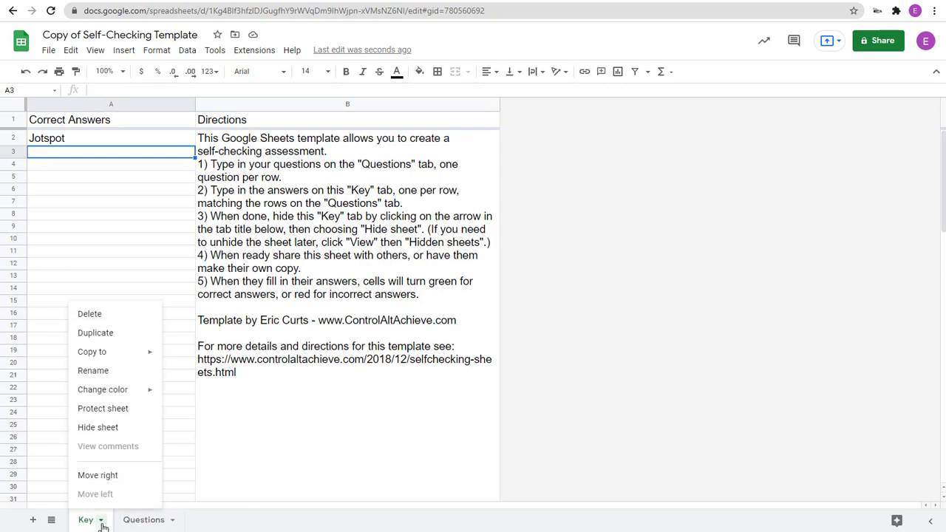
click(110, 434)
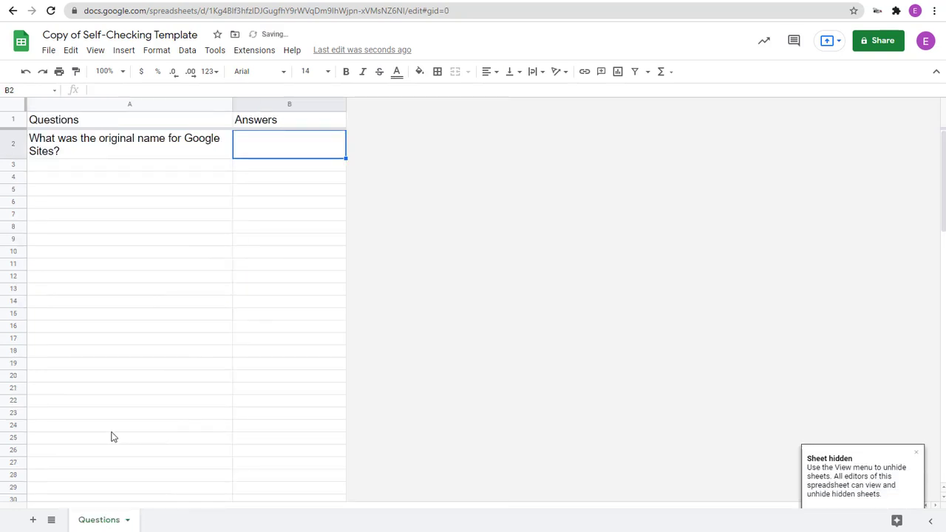
click(179, 305)
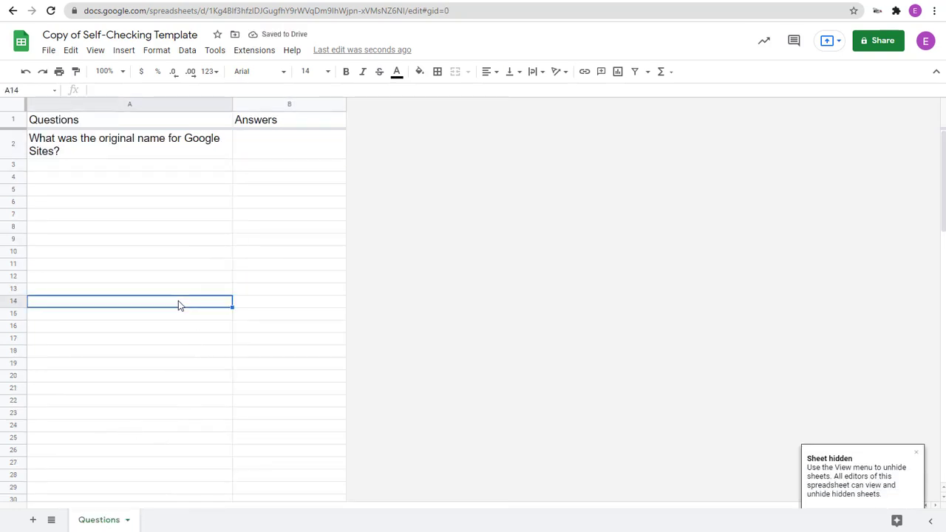
click(273, 147)
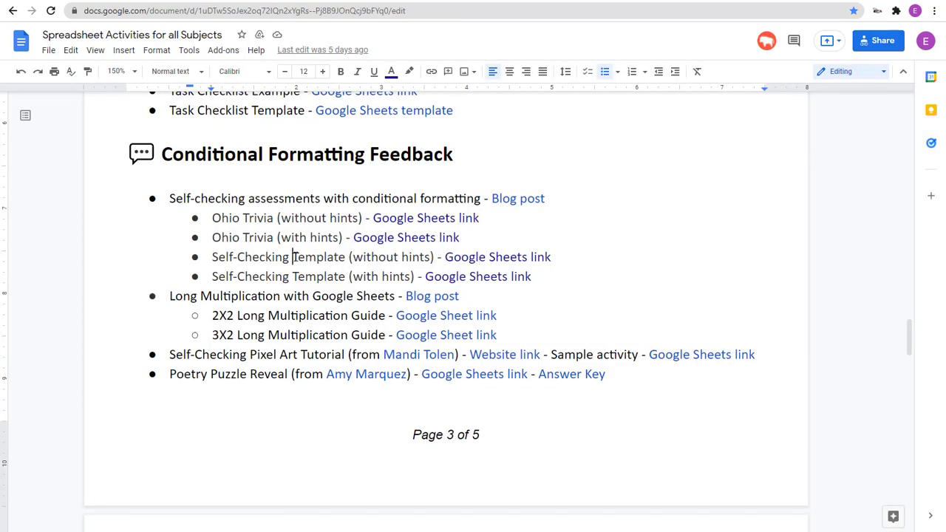
- Scroll past the Pixel Art and Poetry Puzzle Reveal lines down to Google Sheets Basics
scroll(306, 263, down, 1)
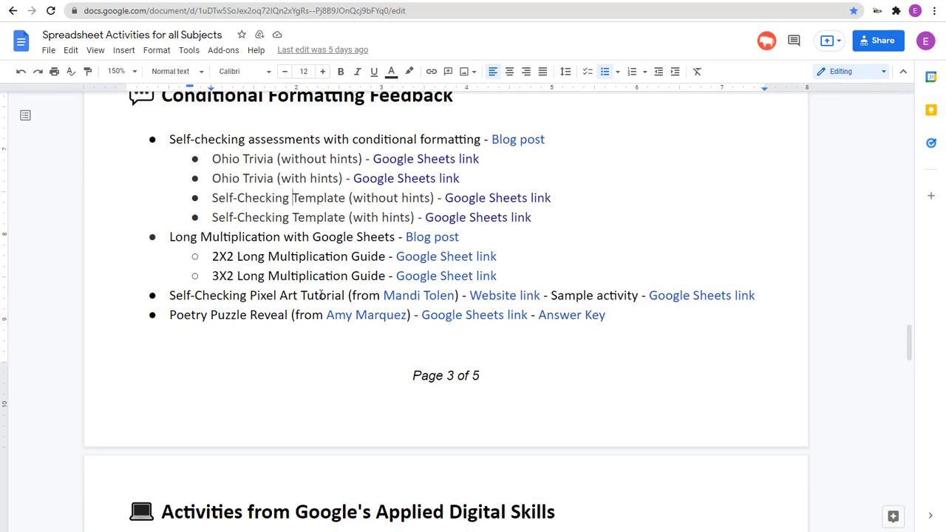
drag(301, 295, 688, 332)
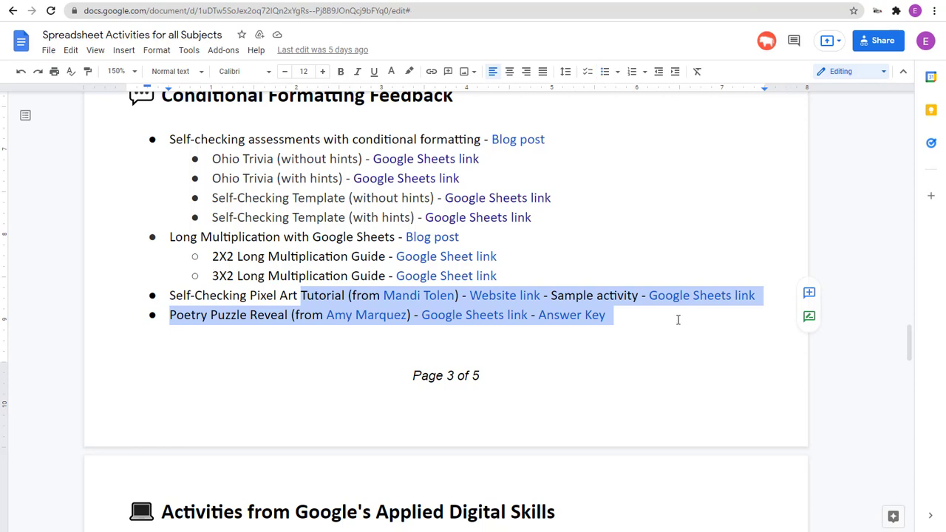
click(234, 296)
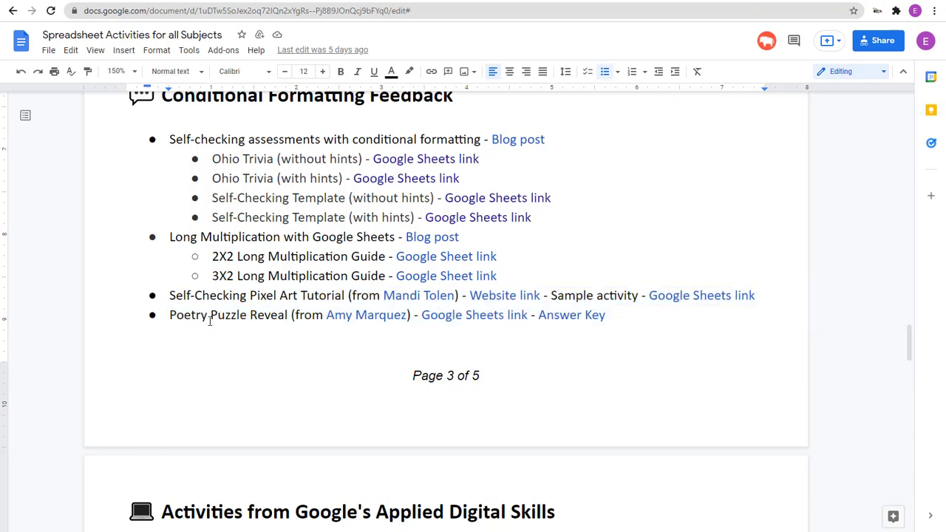
drag(196, 316, 654, 316)
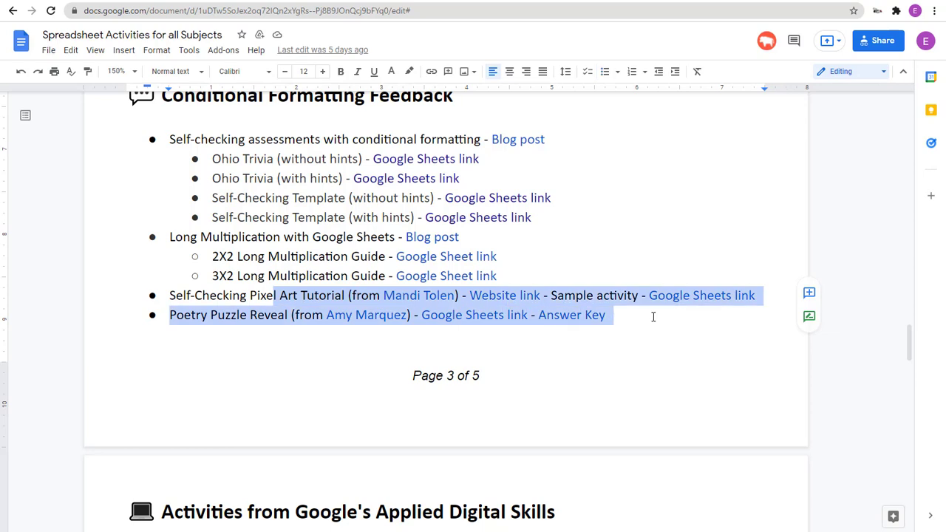
click(213, 300)
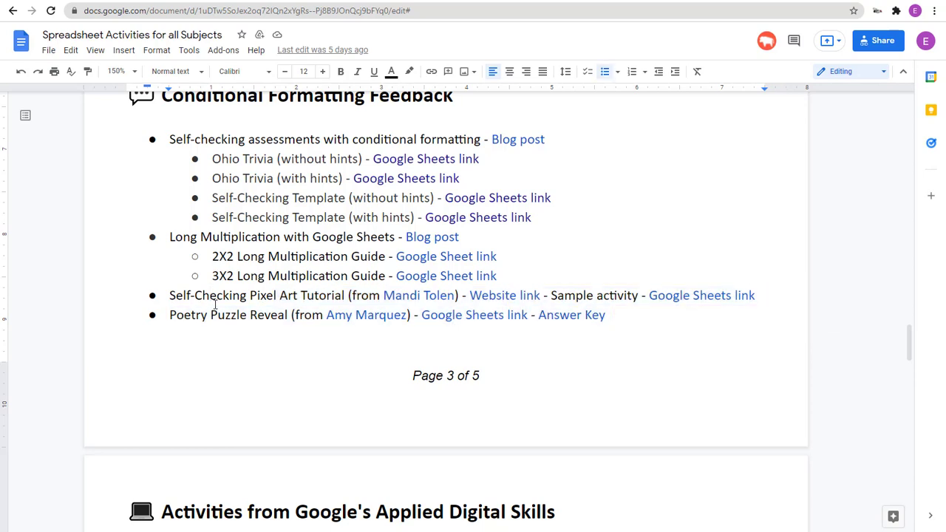
scroll(294, 292, up, 1)
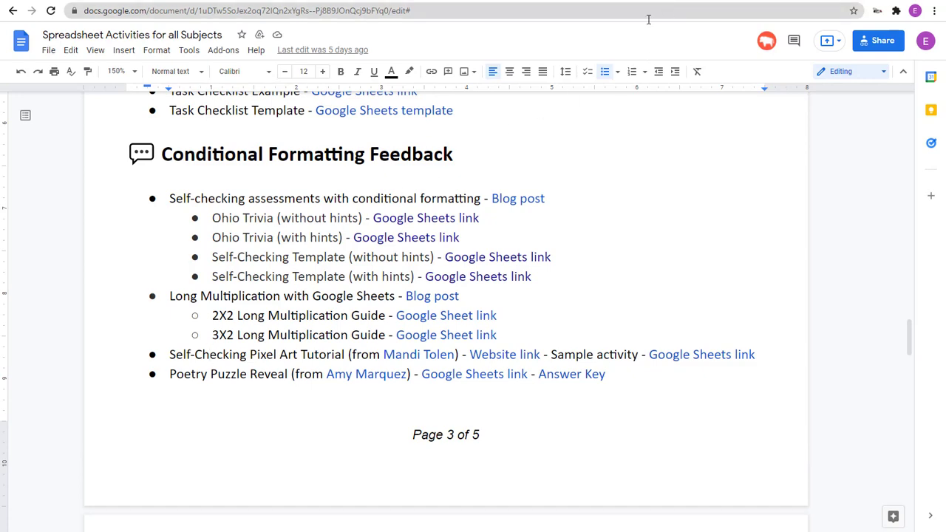
scroll(399, 322, down, 5)
scroll(400, 321, down, 20)
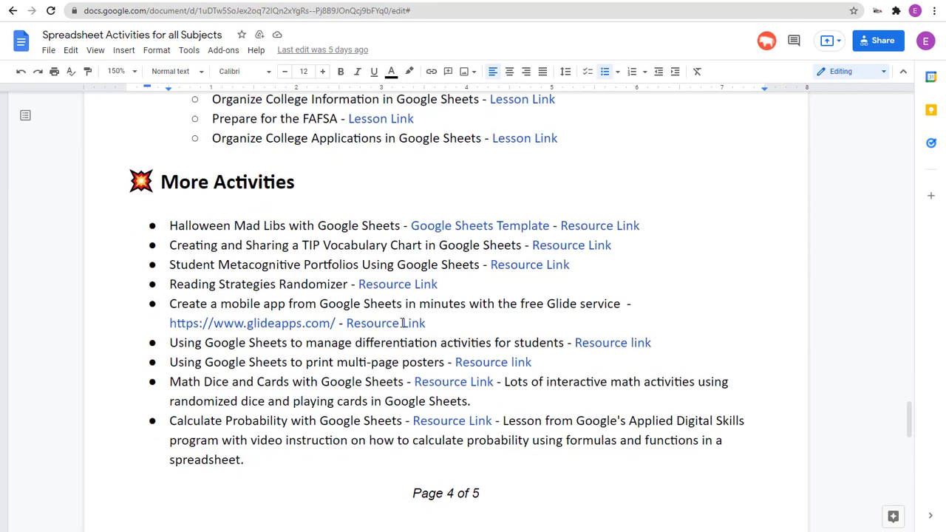
scroll(405, 317, down, 3)
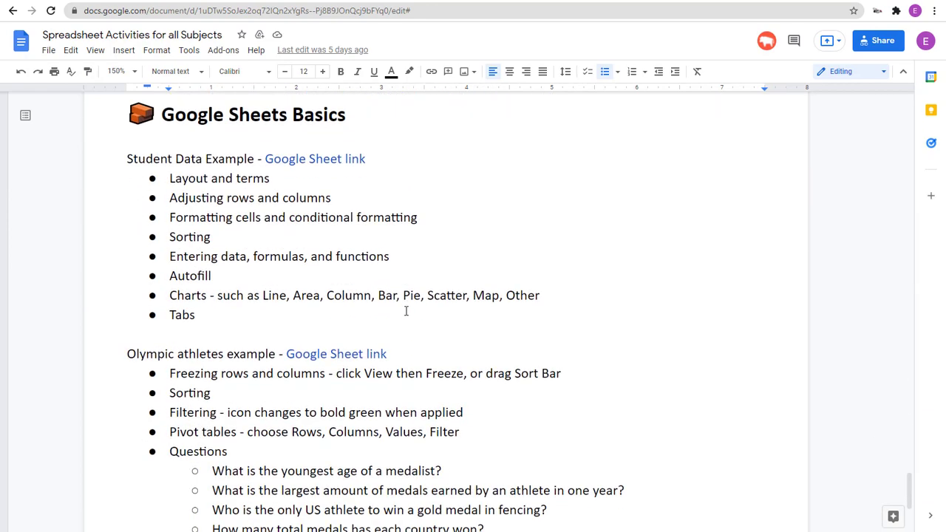
- Make a copy of the Student Data Example spreadsheet
click(331, 168)
click(338, 184)
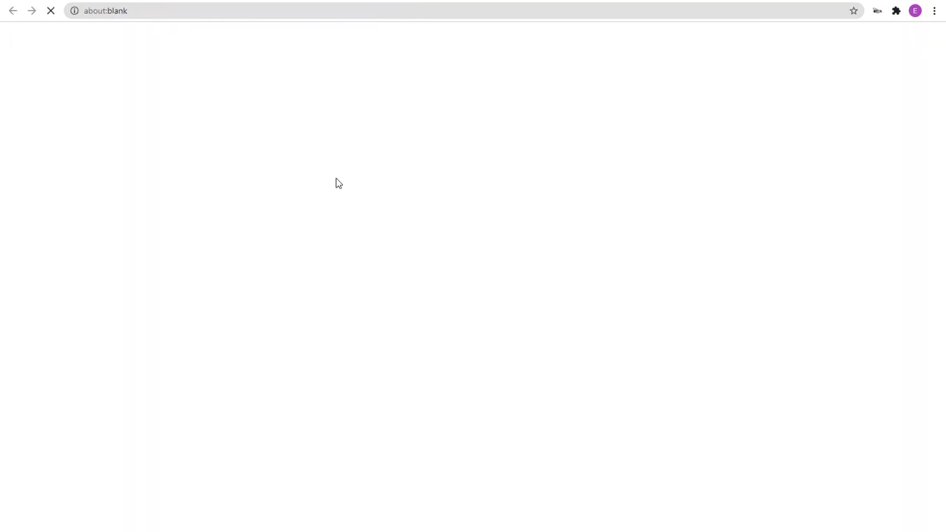
click(298, 226)
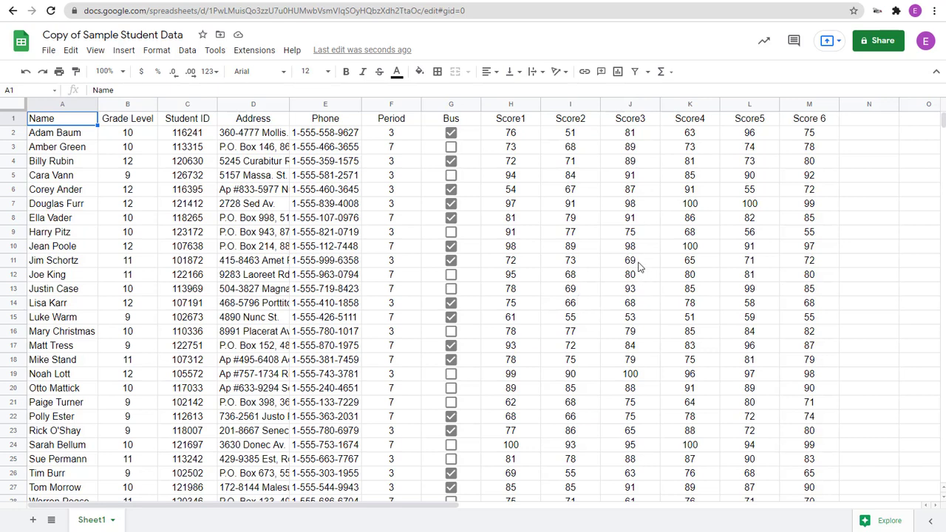
- Point out the student scores across the Score1 to Score 6 columns
click(519, 164)
click(511, 235)
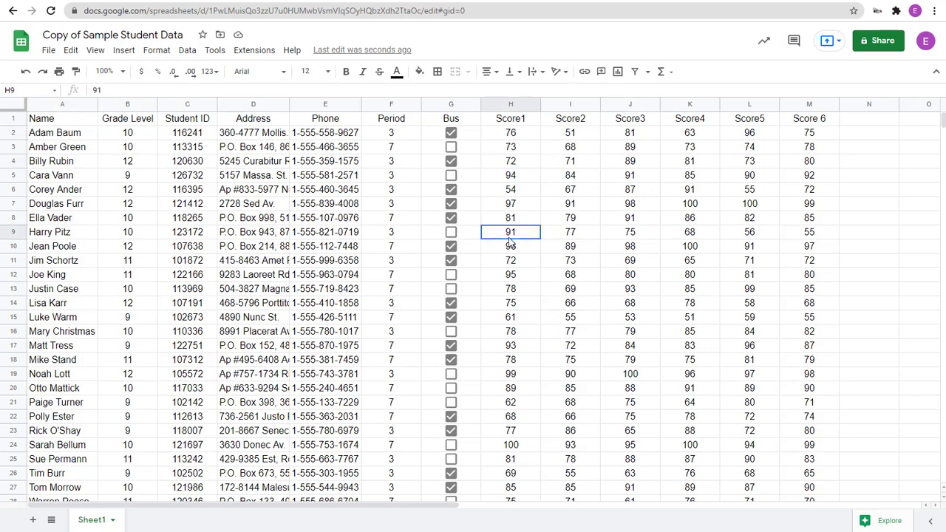
click(522, 334)
click(590, 227)
click(648, 249)
click(679, 254)
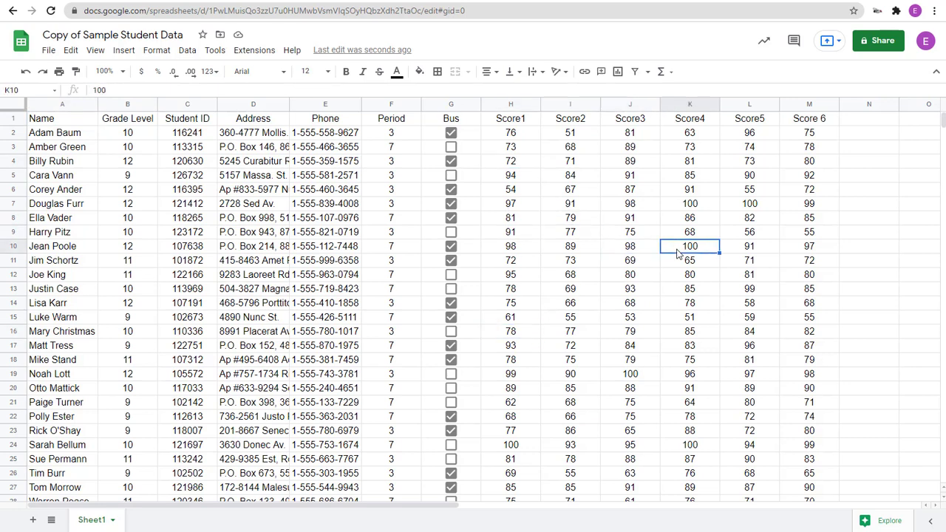
click(748, 275)
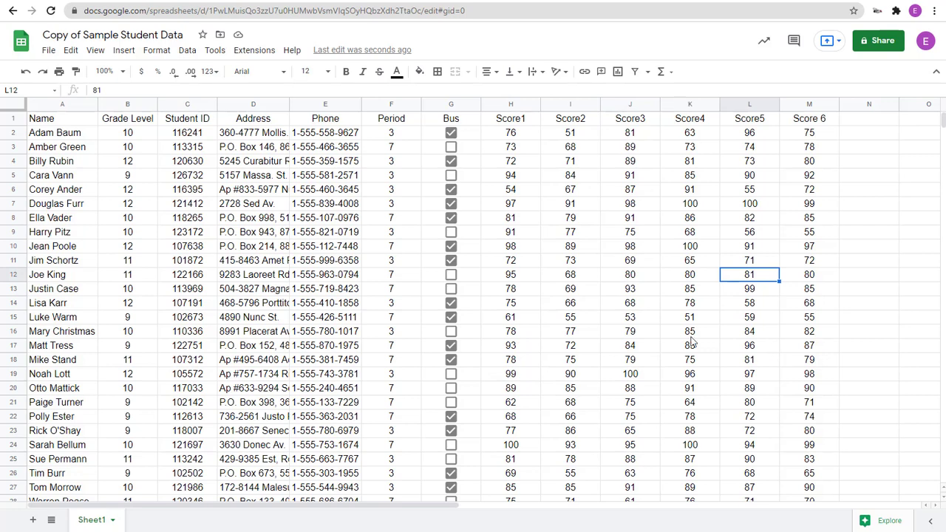
click(553, 264)
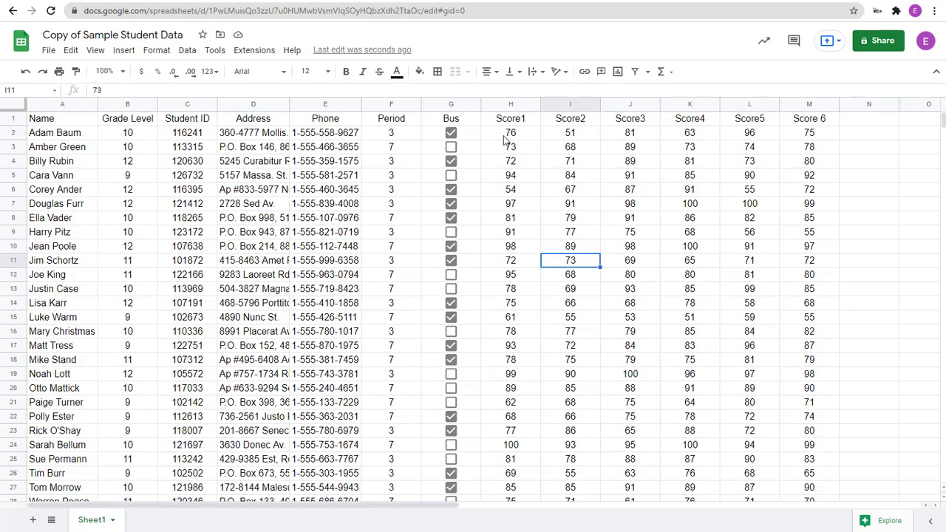
drag(507, 141, 798, 345)
scroll(786, 323, up, 10)
click(750, 304)
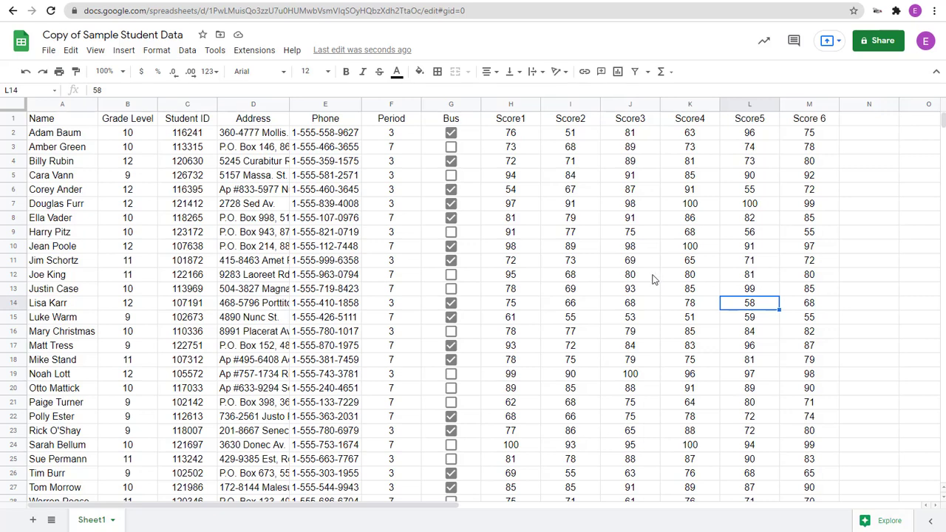
scroll(648, 281, down, 2)
scroll(648, 285, up, 2)
- Select score columns H through M and start a conditional formatting rule
drag(507, 108, 824, 104)
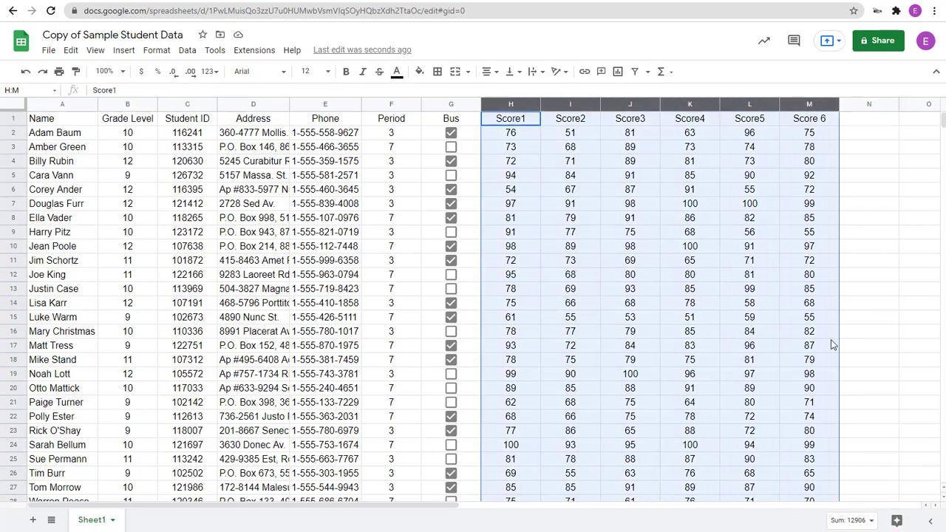
click(158, 53)
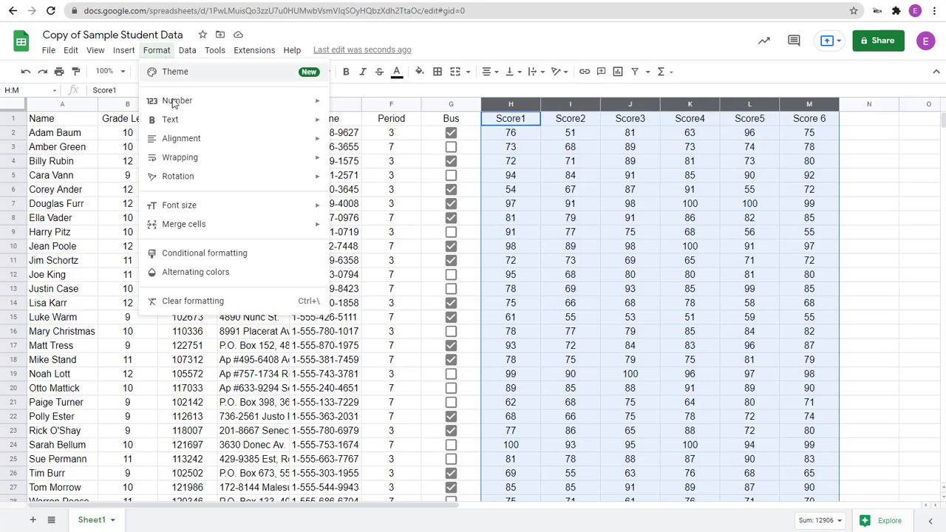
click(198, 256)
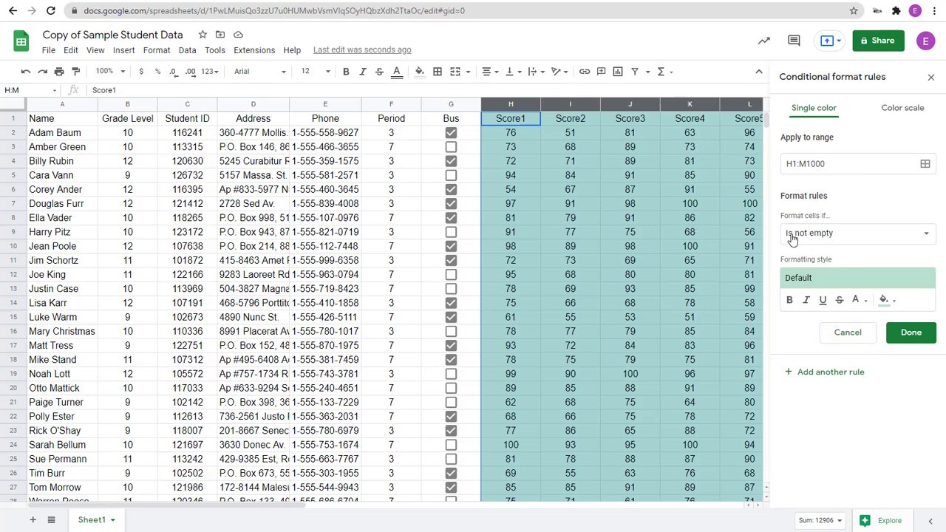
- Set the rule condition to less than or equal to 70
click(887, 239)
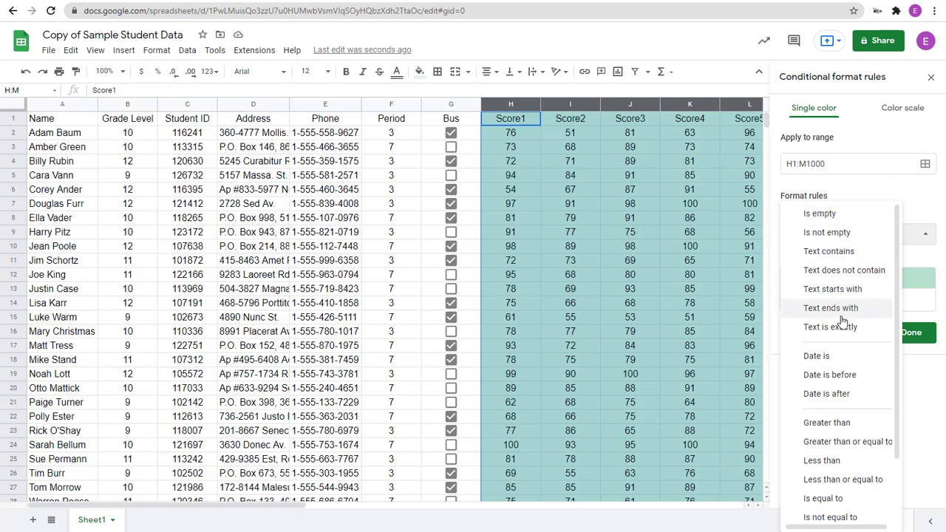
scroll(843, 325, down, 3)
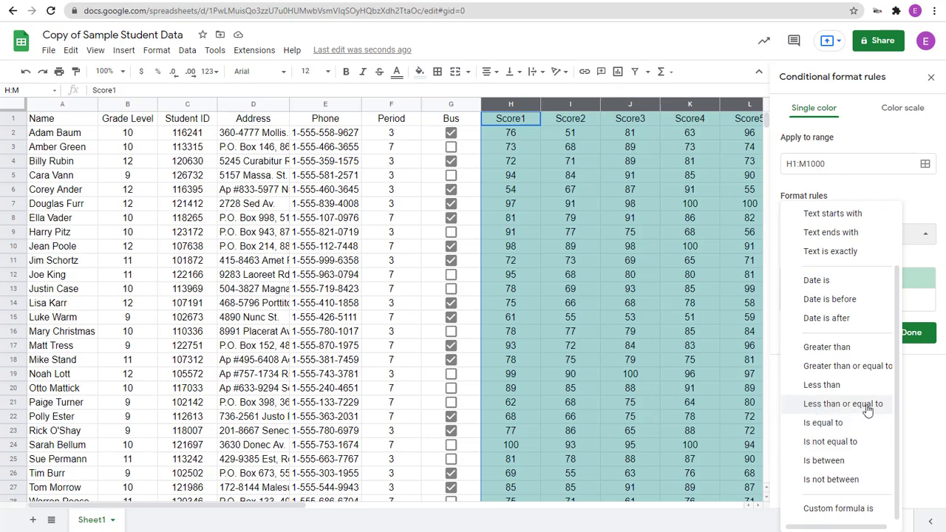
click(785, 405)
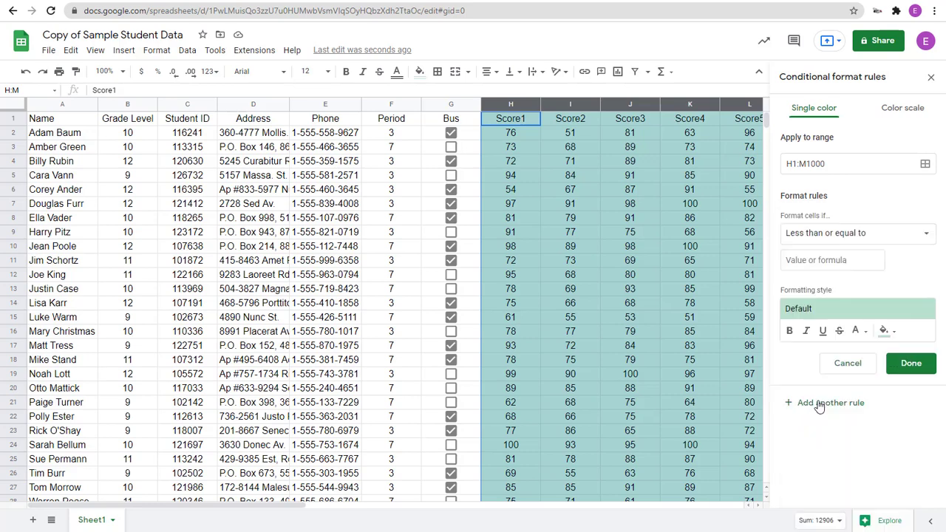
click(844, 260)
text(70)
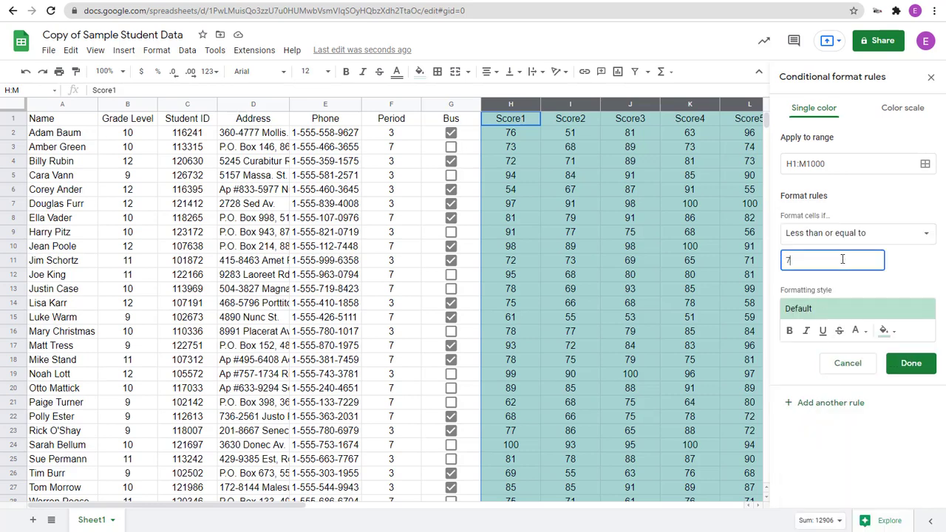
click(916, 275)
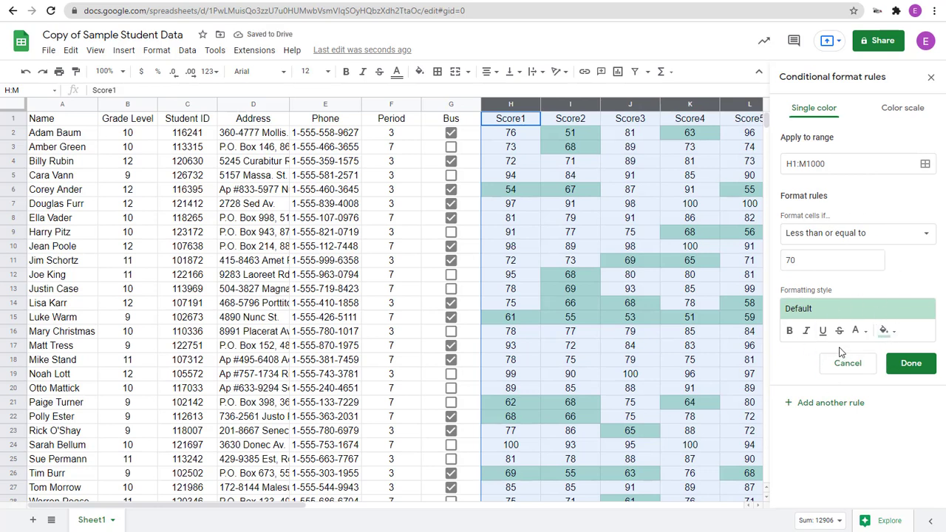
- Turn bold off, use a light red fill, and save the rule
click(789, 332)
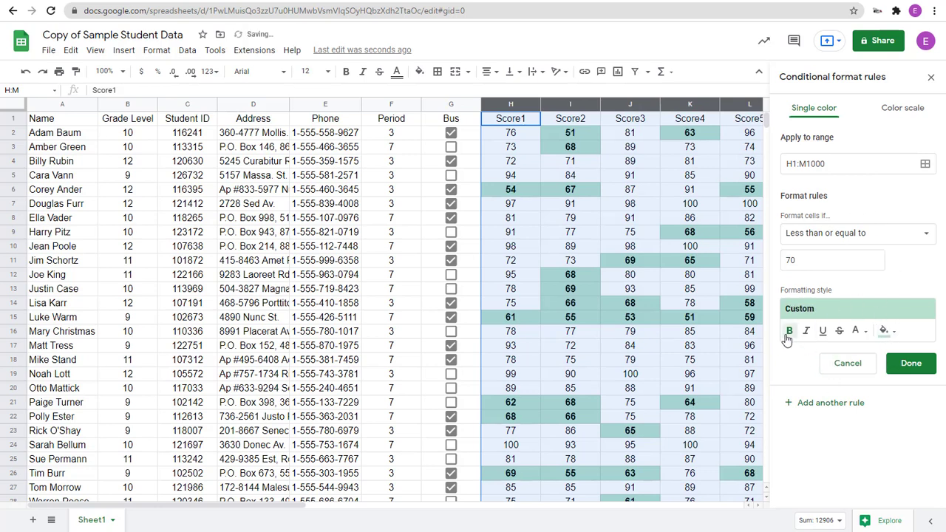
click(789, 332)
click(788, 332)
click(789, 332)
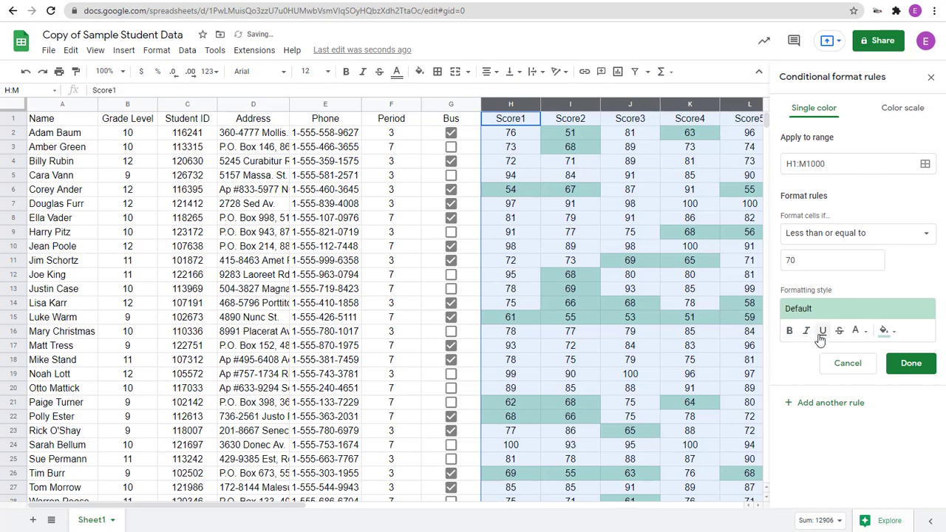
click(891, 336)
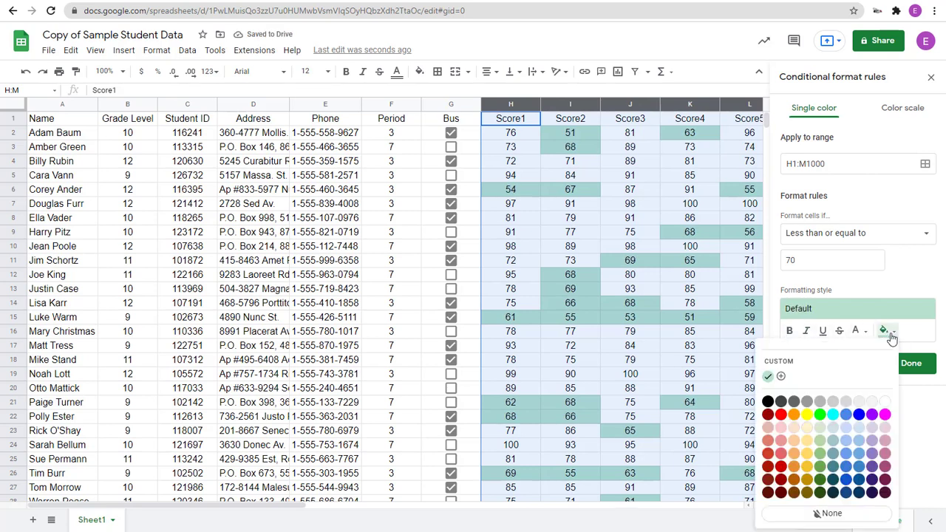
click(781, 429)
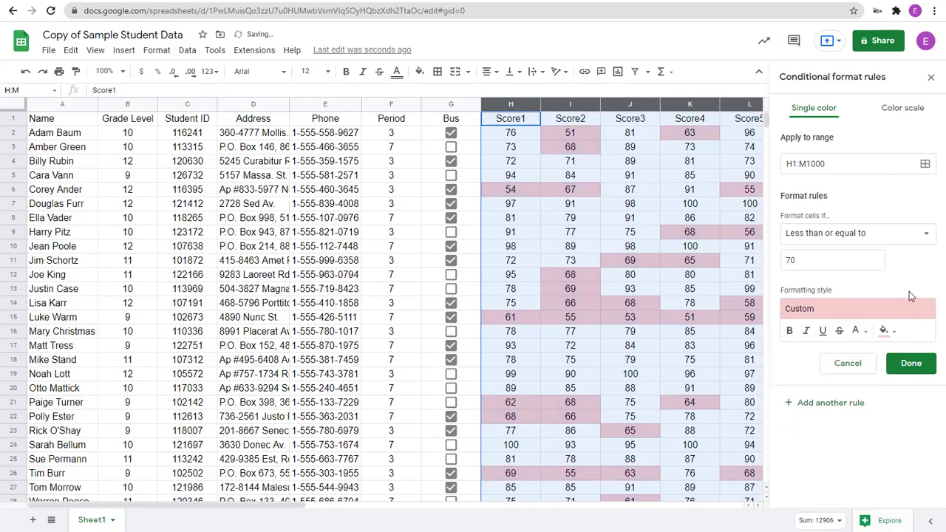
click(917, 373)
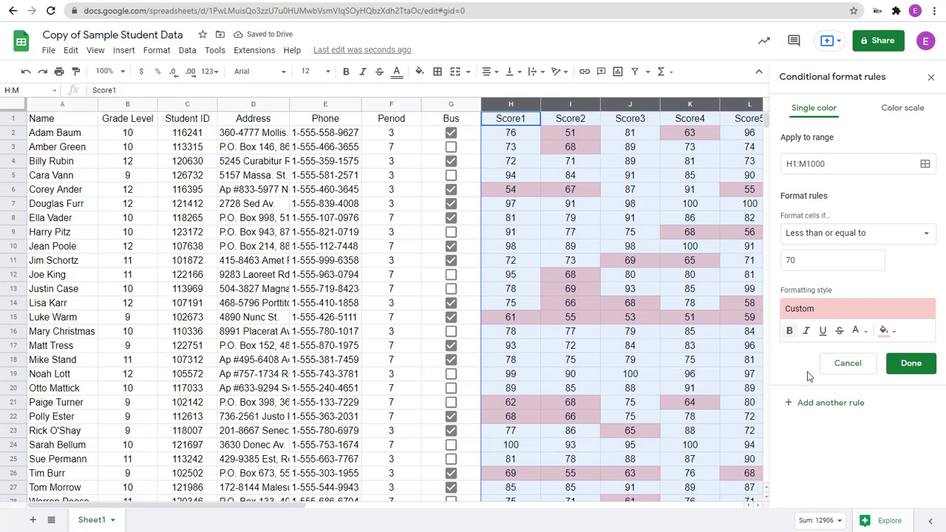
click(921, 378)
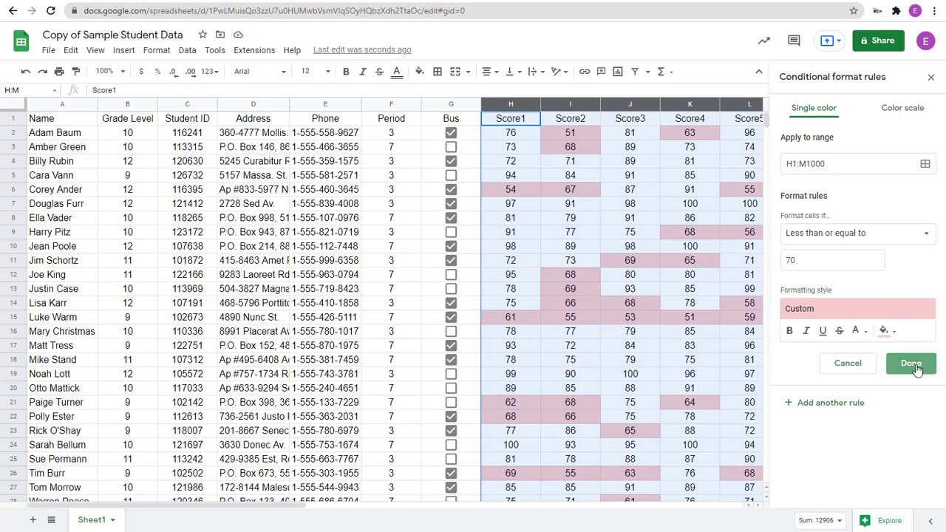
click(930, 77)
- Change row 9's Score4 from 68 to 78, removing its pink shading
click(673, 349)
scroll(675, 352, down, 3)
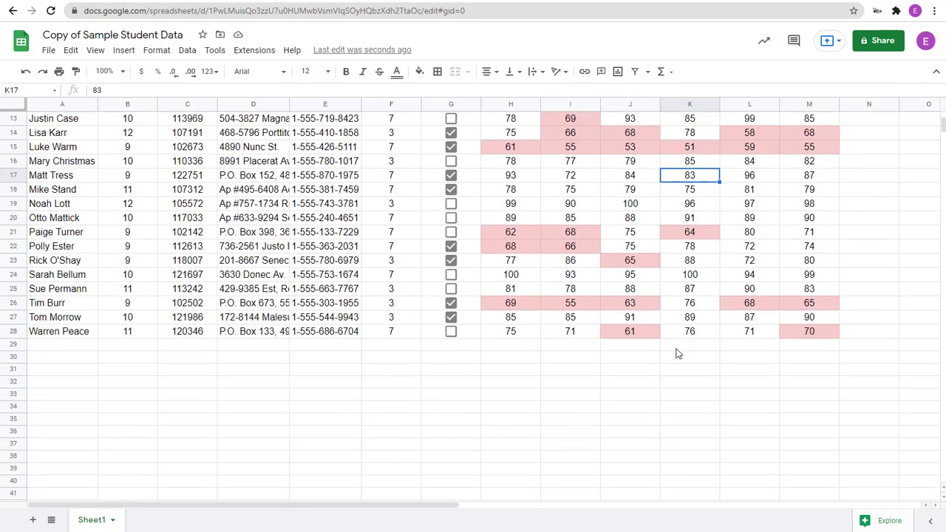
scroll(677, 353, up, 3)
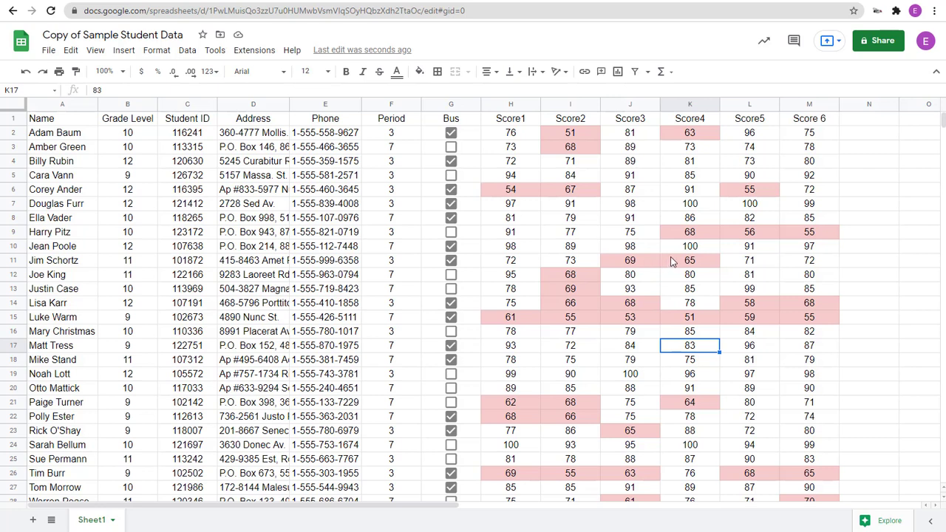
click(692, 235)
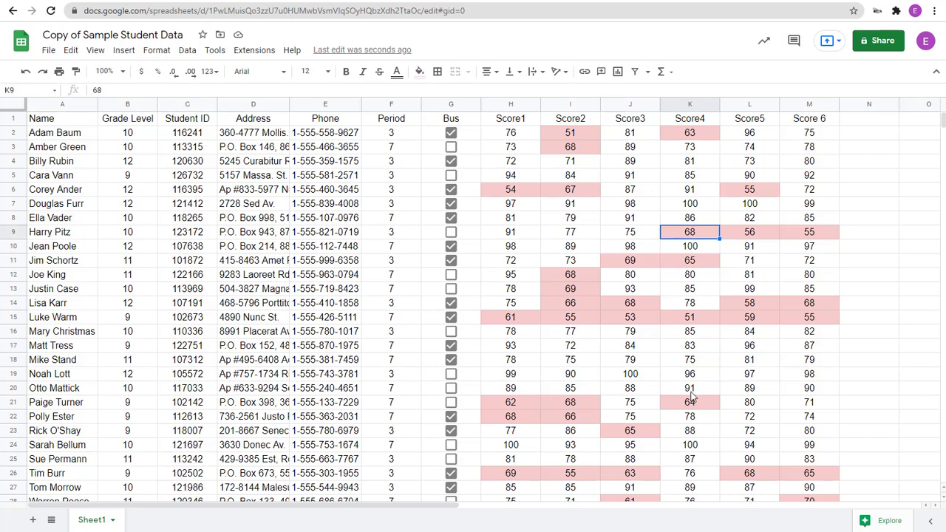
text(78)
key(Return)
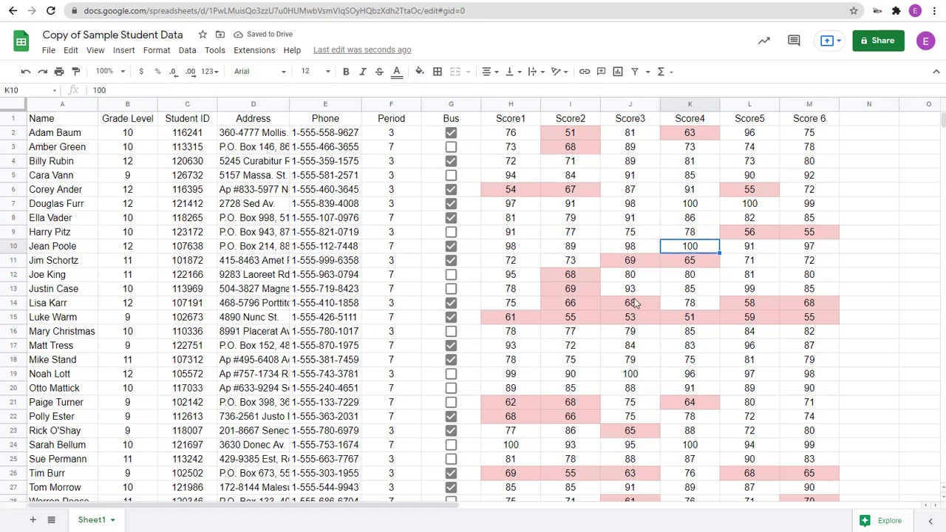
- Change row 9's Score3 from 75 to 65 so it turns pink
click(640, 233)
text(65)
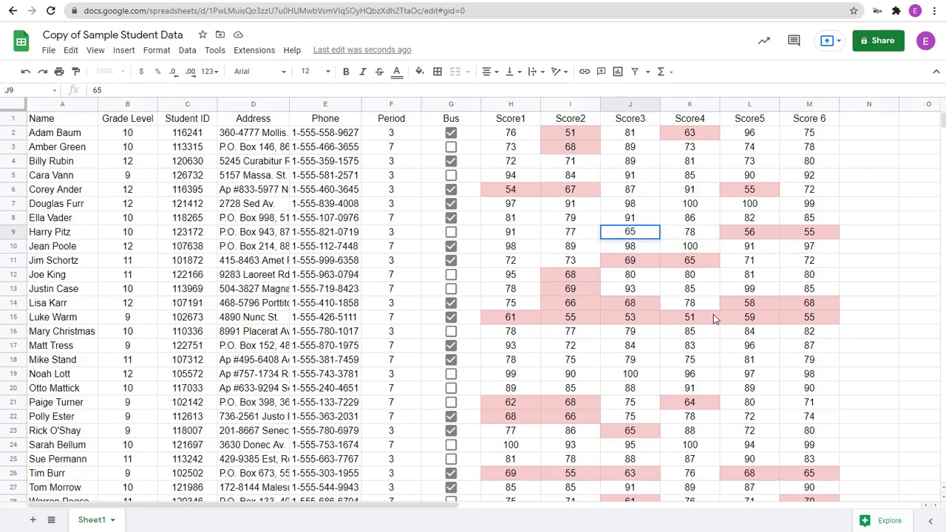
key(Return)
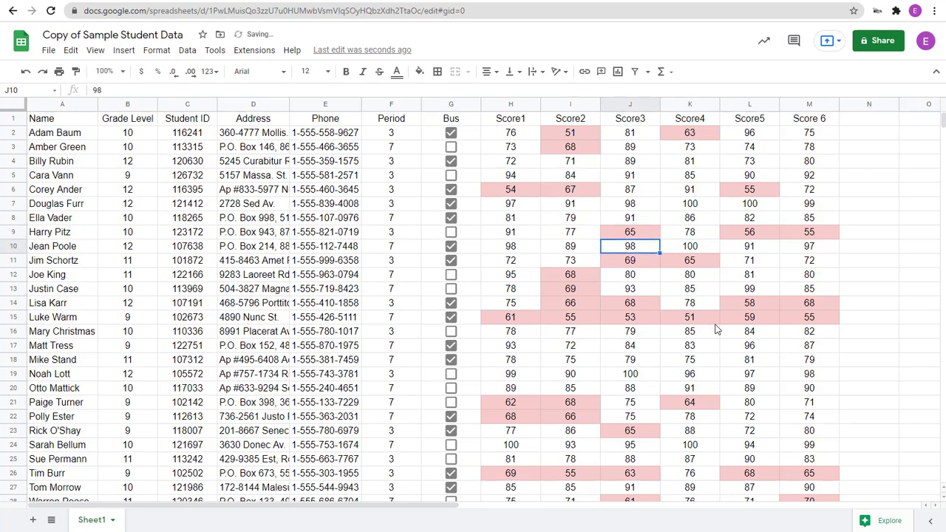
click(701, 373)
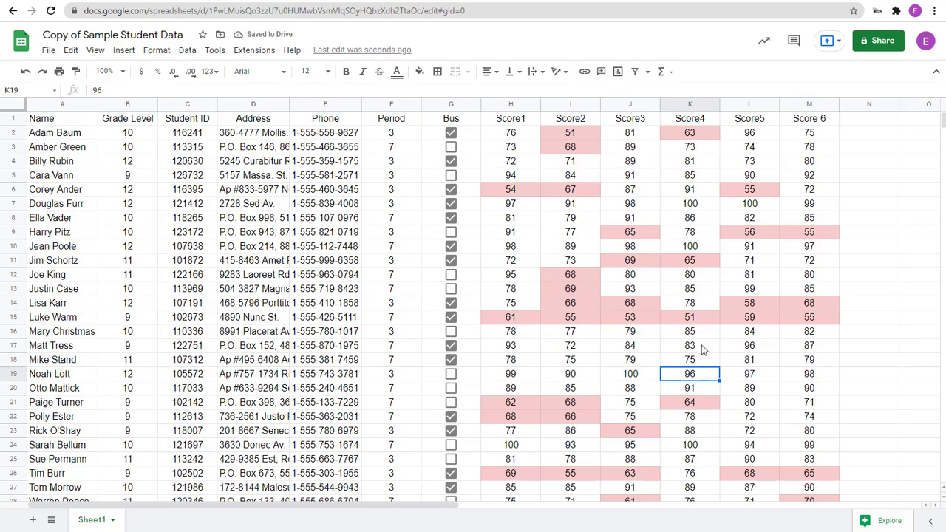
- Switch to the spreadsheet activities doc and scroll up to highlight the Art Activities resources
click(136, 2)
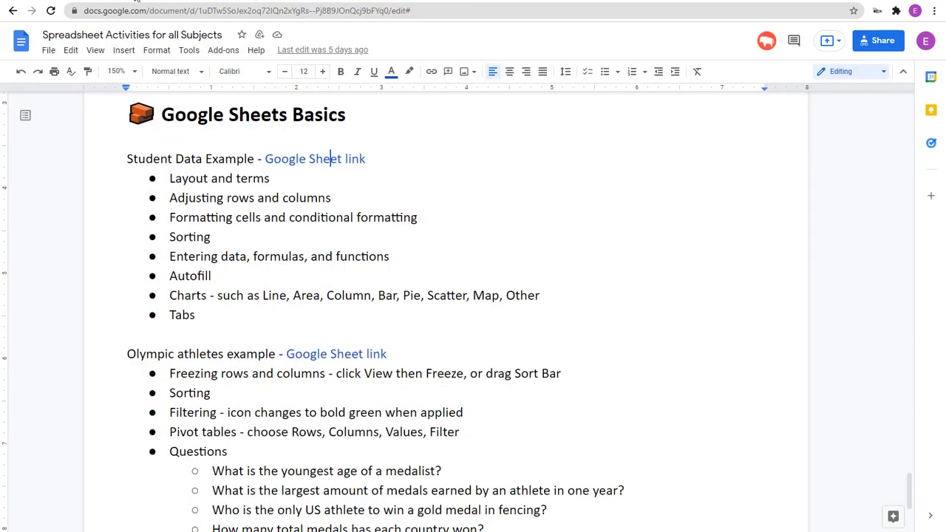
scroll(344, 295, up, 20)
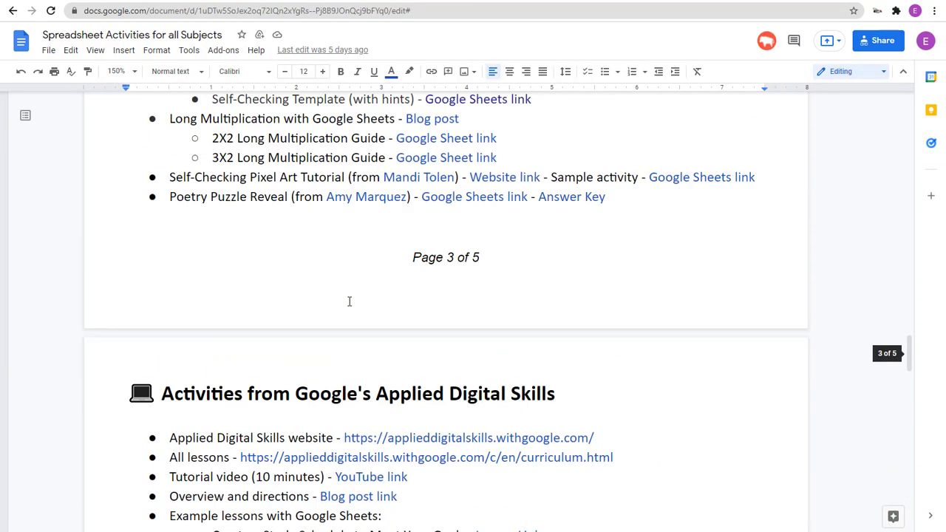
scroll(350, 300, up, 3)
scroll(350, 300, down, 4)
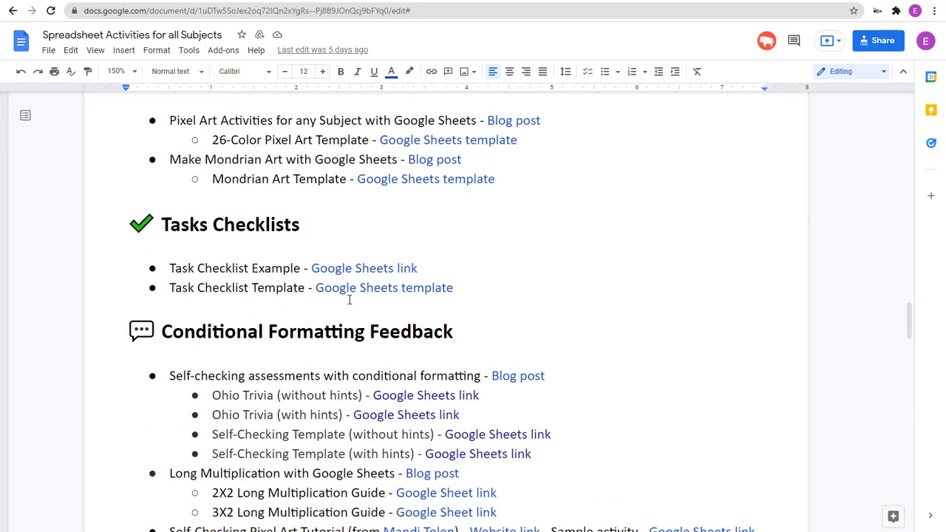
scroll(349, 300, up, 3)
drag(290, 244, 313, 258)
click(321, 277)
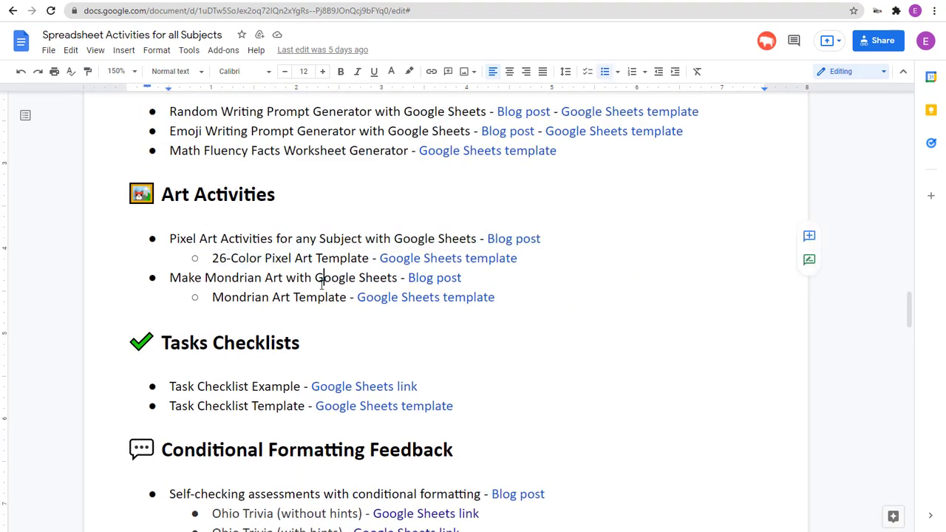
- Highlight the Tasks Checklists, self-checking and multiplication resources under Conditional Formatting Feedback
scroll(204, 219, down, 5)
drag(204, 215, 223, 234)
click(309, 394)
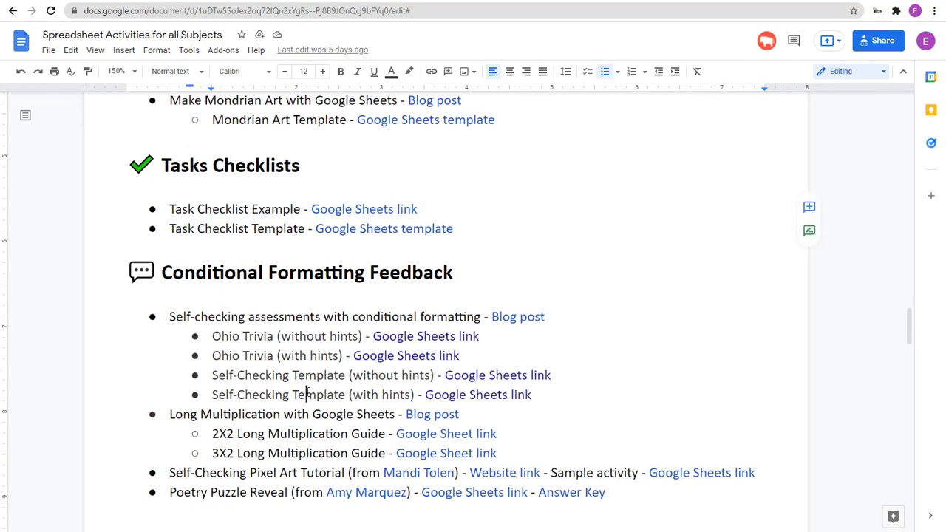
scroll(289, 296, down, 3)
drag(263, 207, 311, 315)
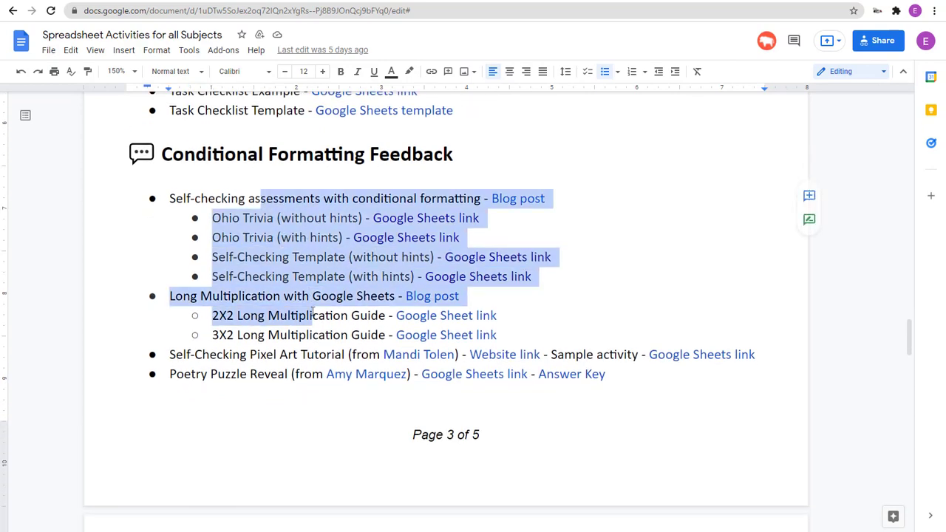
click(307, 335)
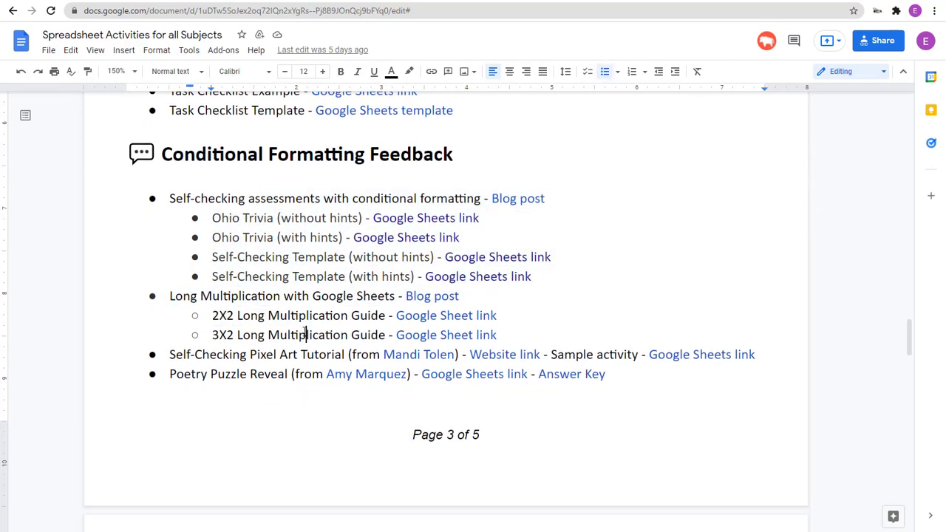
scroll(306, 331, down, 6)
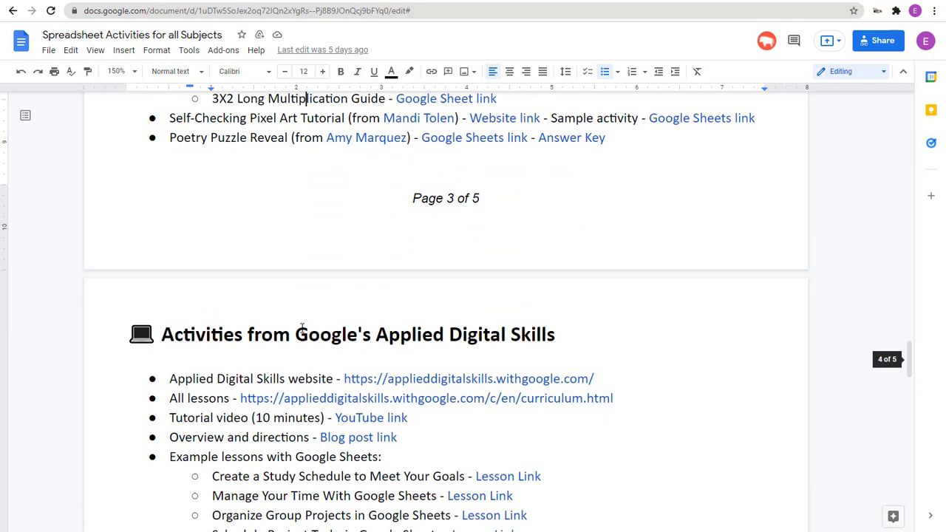
scroll(302, 328, up, 6)
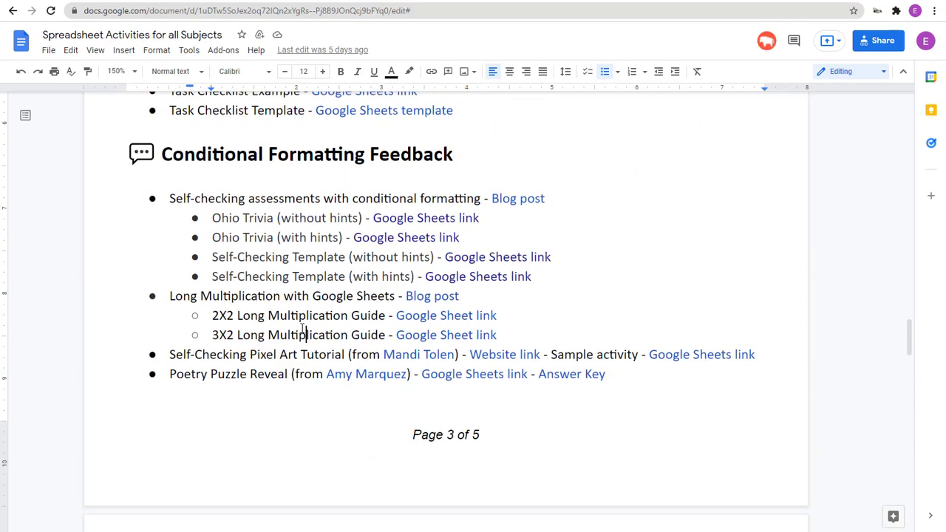
scroll(305, 329, down, 9)
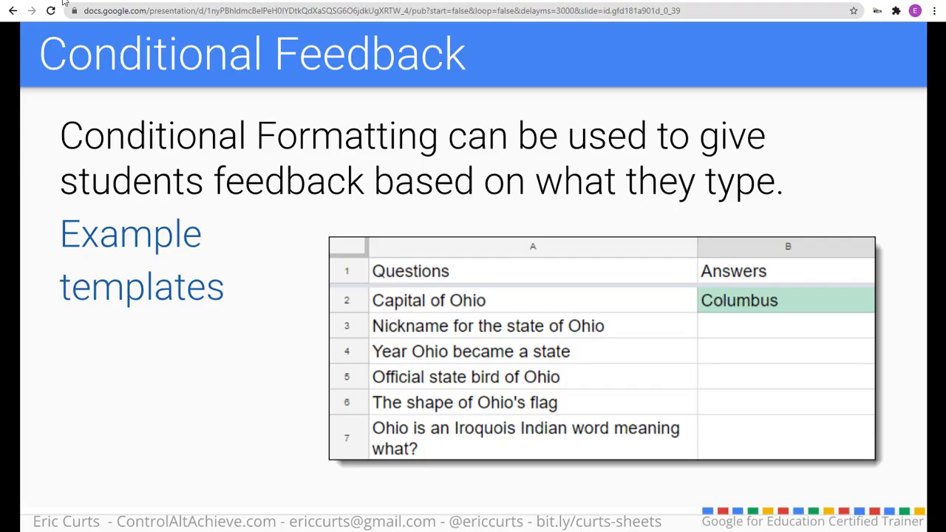
- Advance two slides past Conditional Feedback to the Google's Applied Digital Skills title slide
click(271, 269)
click(270, 263)
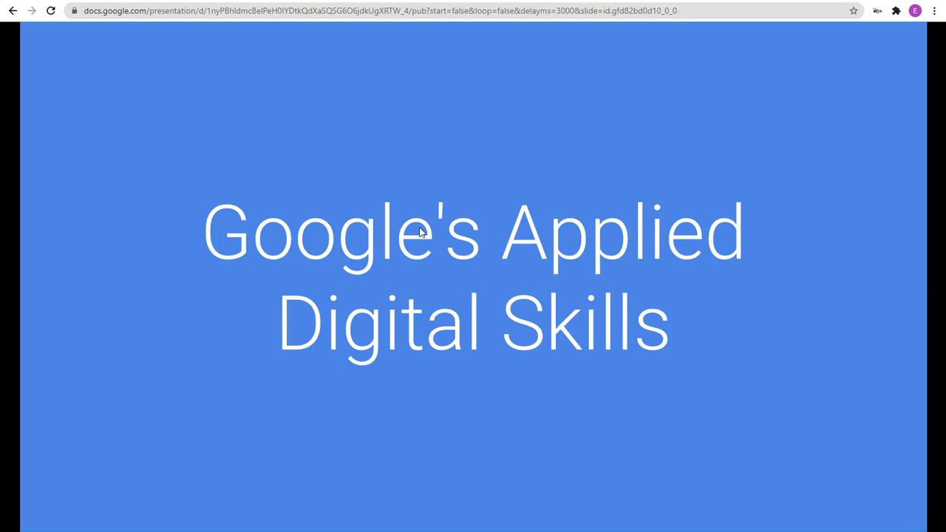
- Advance through the Applied Digital Skills overview slide to the slide listing Sheets lessons
click(181, 306)
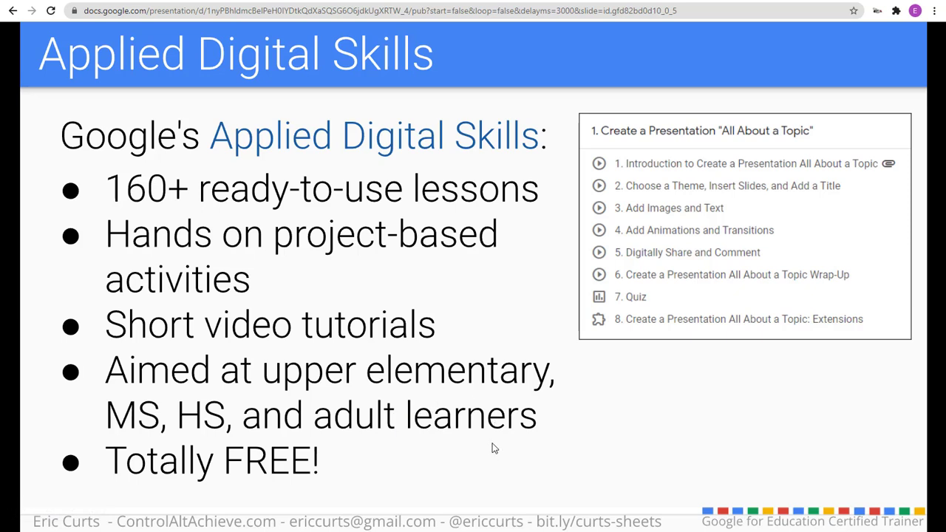
click(370, 325)
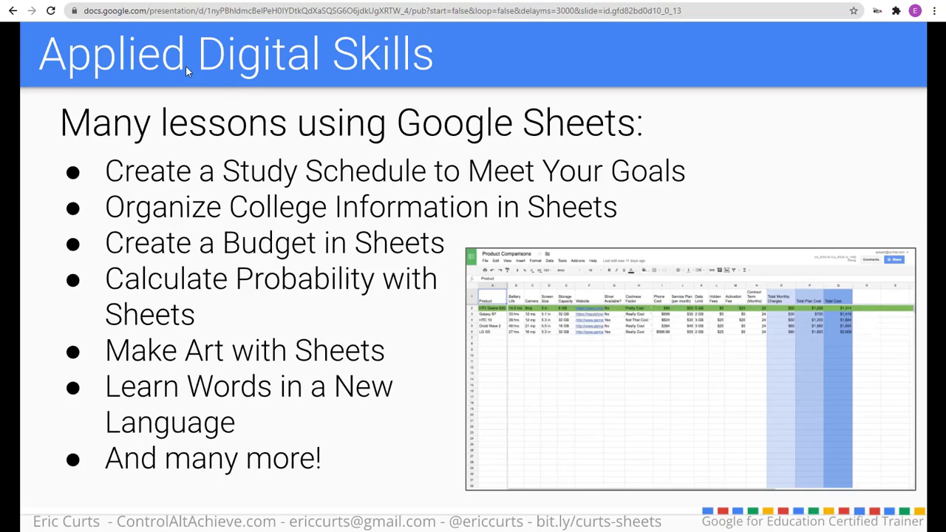
- In the doc, highlight the Study Schedule, Group Projects, Budget and Calculate Probability lessons
key(alt+Tab)
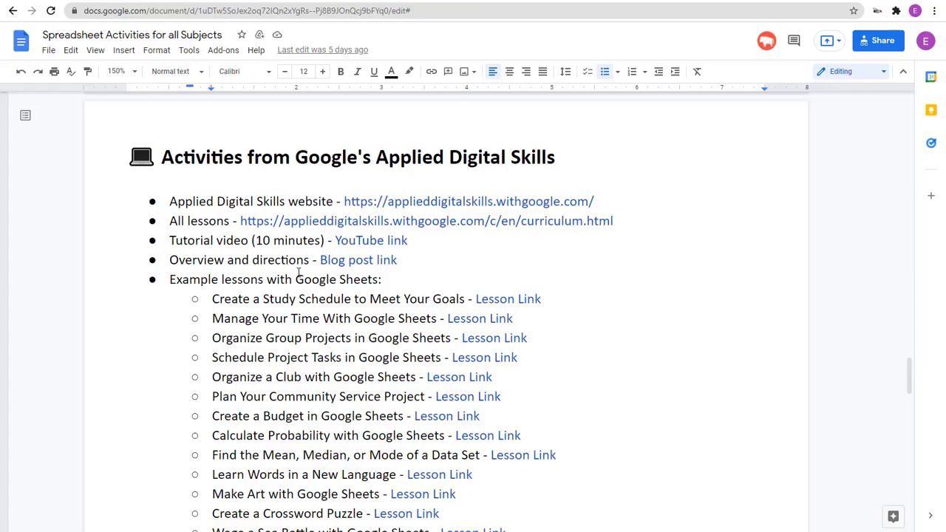
scroll(298, 273, down, 3)
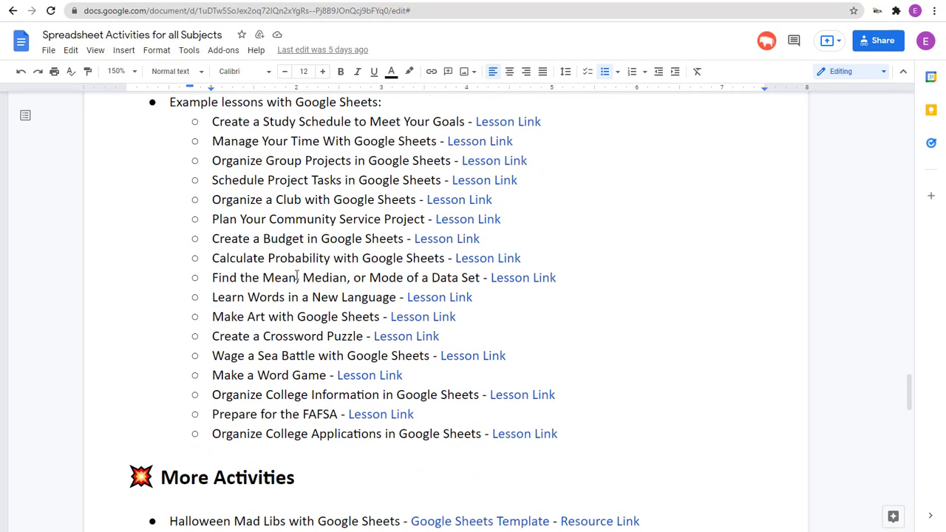
drag(275, 122, 326, 122)
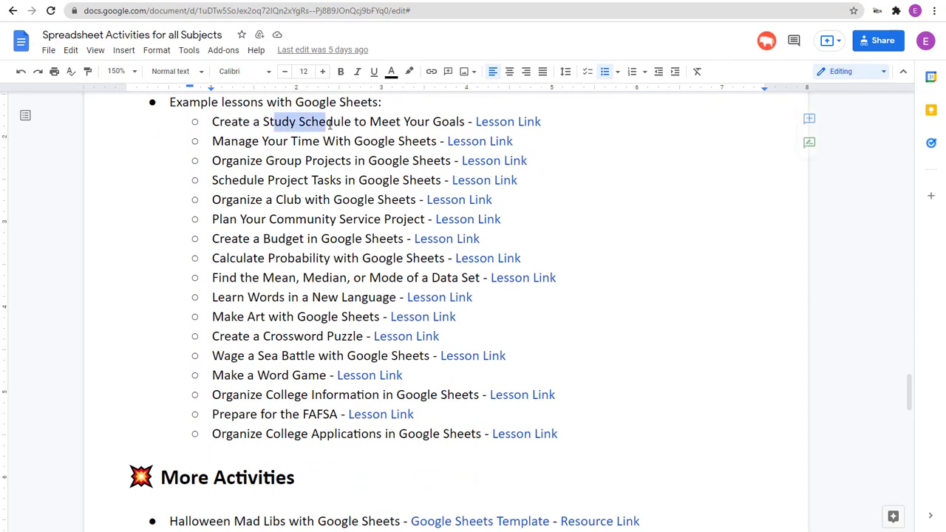
click(305, 199)
drag(267, 160, 342, 160)
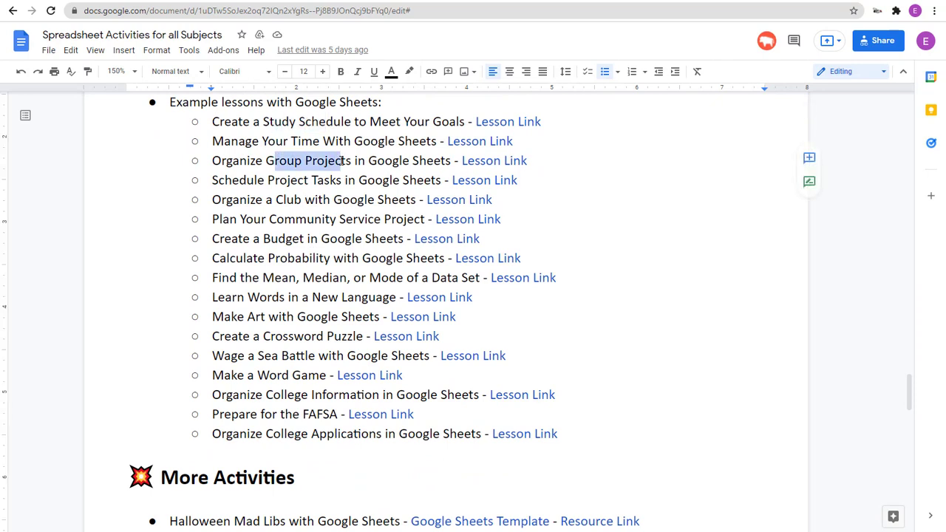
drag(263, 239, 316, 240)
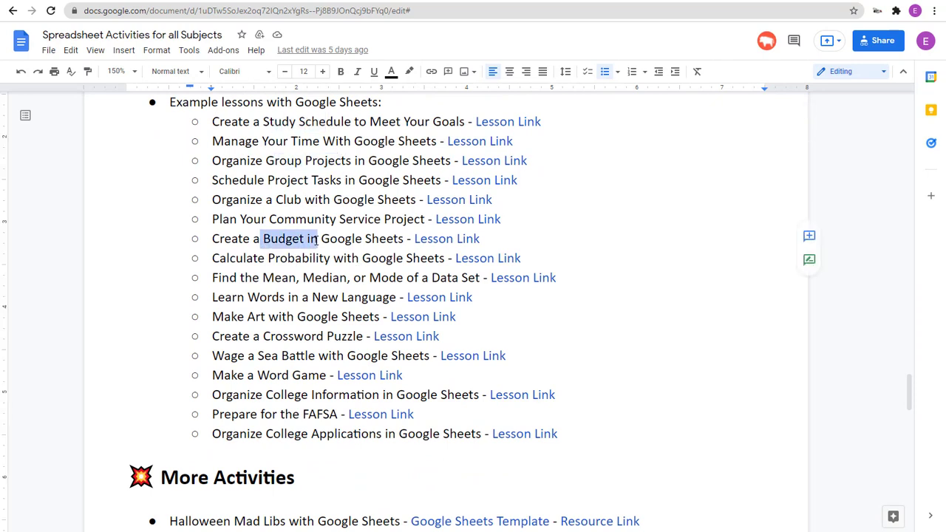
drag(246, 258, 382, 259)
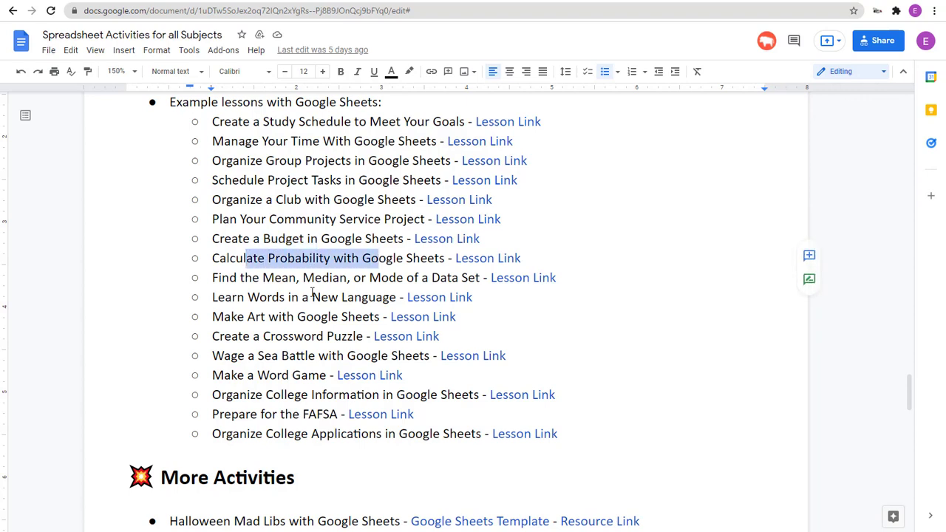
- Highlight the Mean/Median/Mode, New Language, Crossword and College Information lessons, then return to the slides
drag(273, 277, 407, 280)
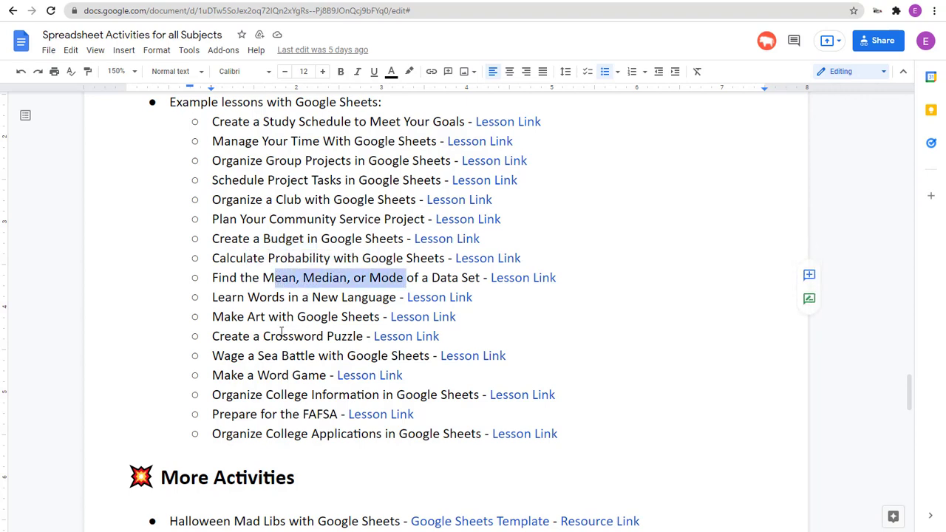
drag(234, 297, 360, 299)
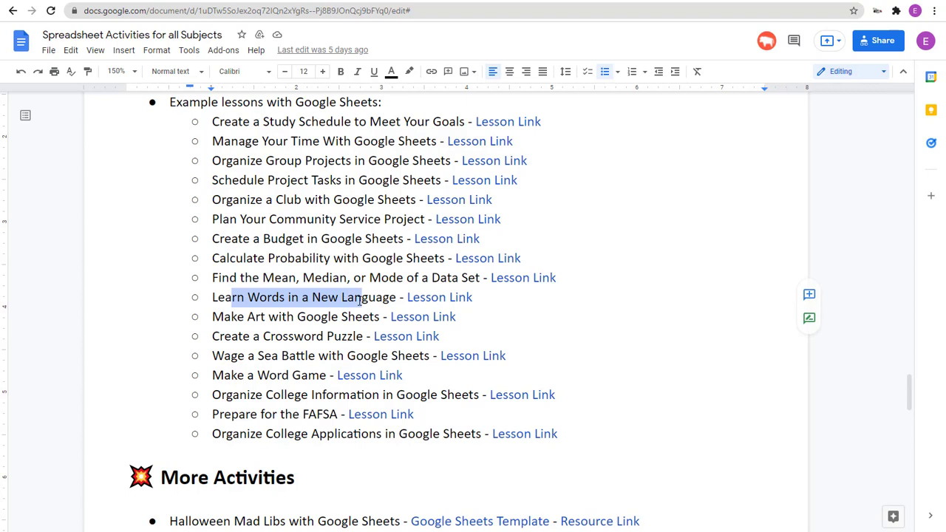
drag(263, 337, 329, 337)
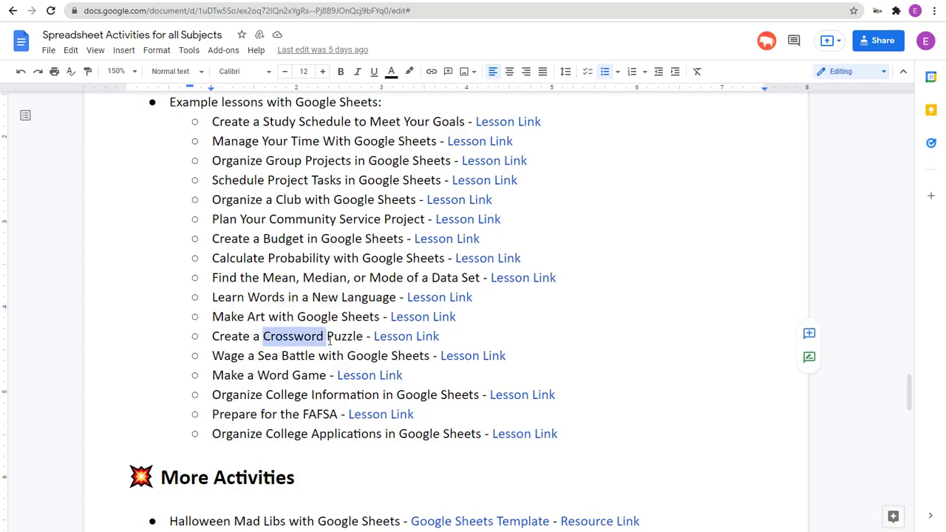
drag(256, 395, 413, 394)
click(313, 264)
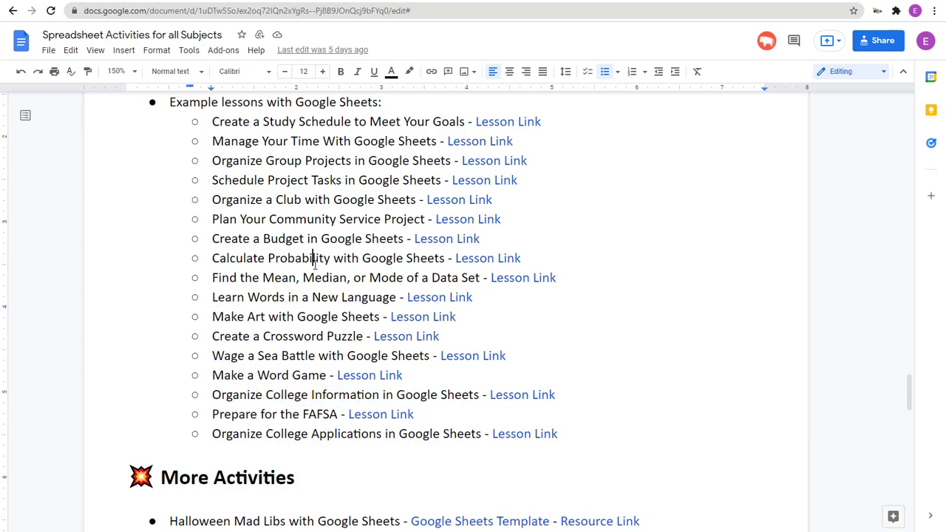
scroll(314, 262, up, 1)
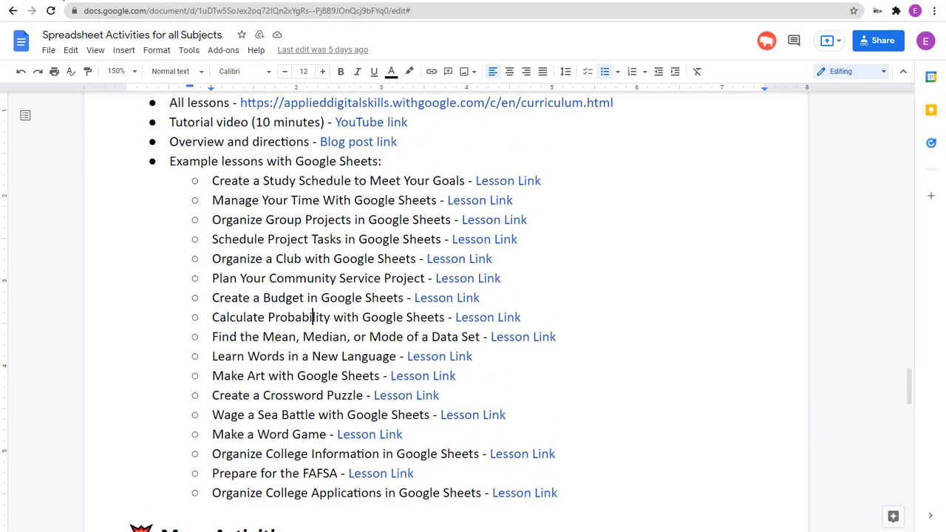
click(12, 10)
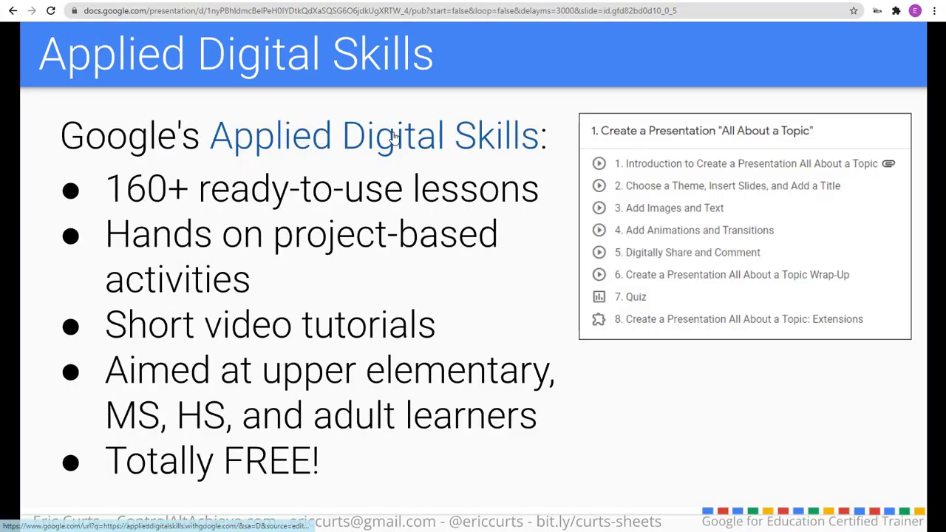
- Open the Applied Digital Skills website and its Browse lessons catalogue
click(394, 137)
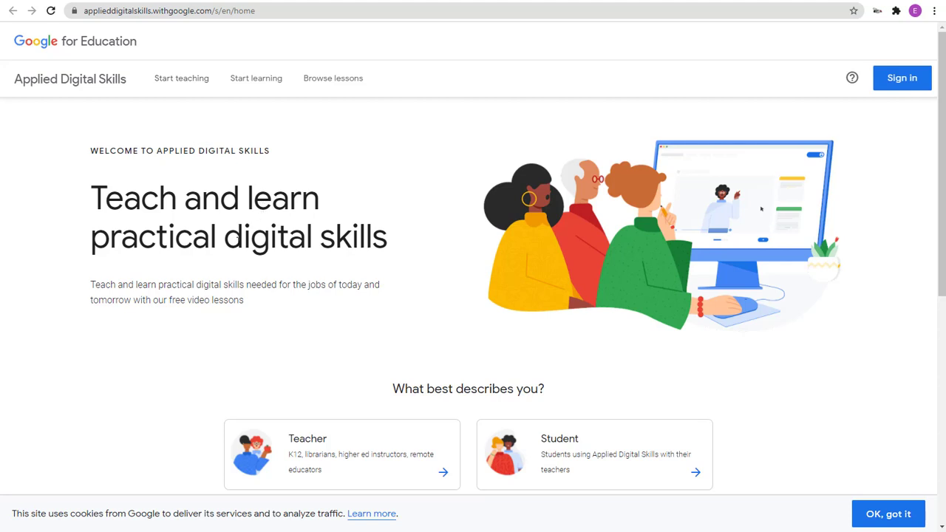
click(332, 85)
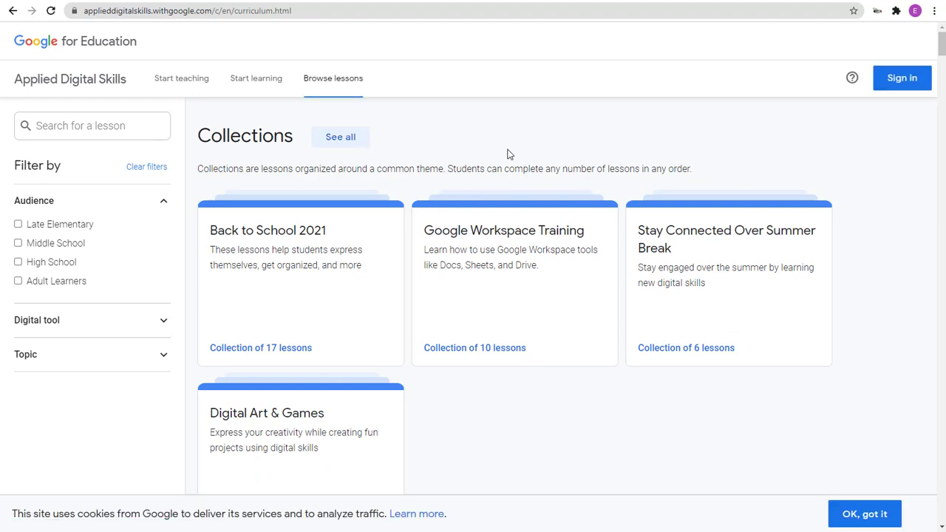
scroll(521, 170, down, 5)
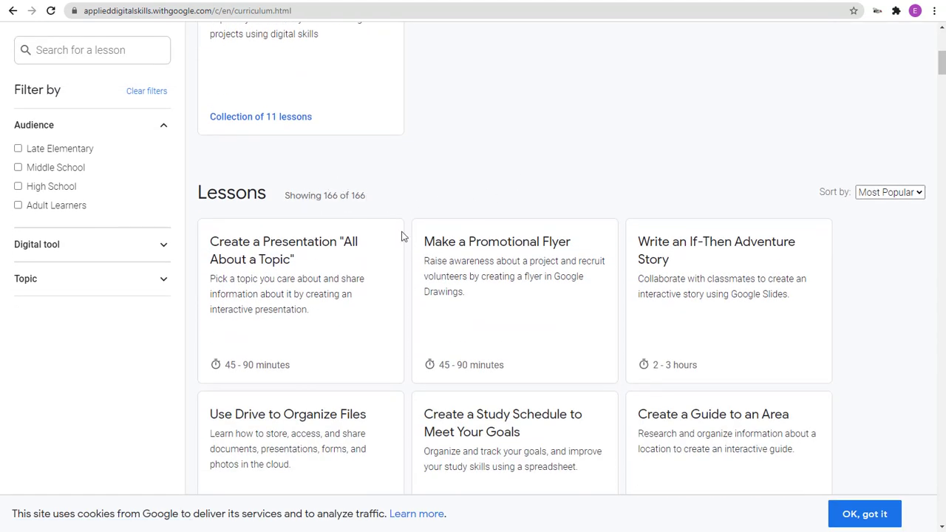
scroll(444, 240, down, 1)
scroll(448, 243, down, 1)
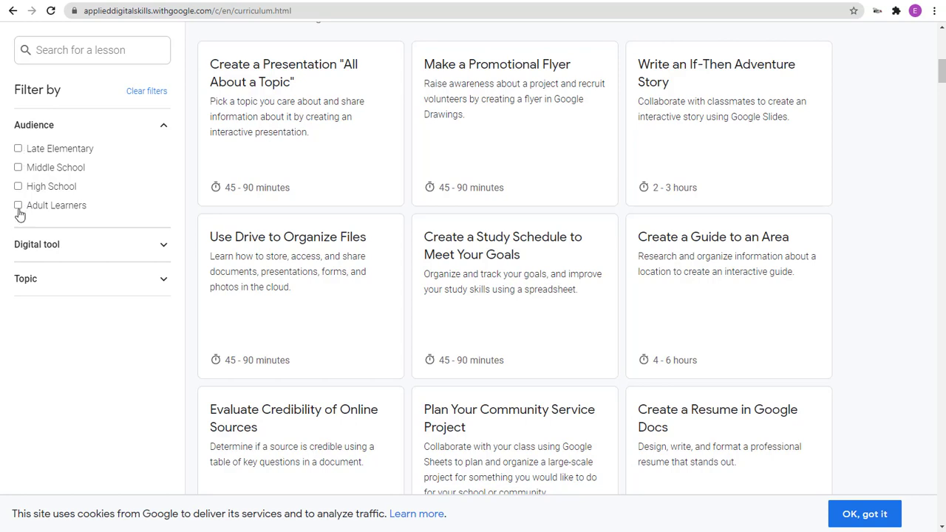
- Expand and collapse the Digital tool and Topic filters, collapse Audience, and return to the top
click(163, 249)
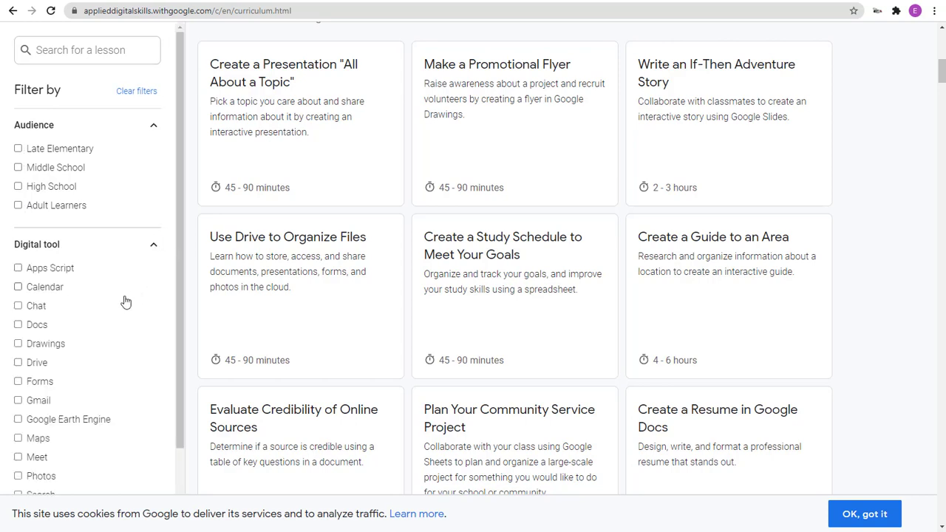
scroll(124, 305, down, 1)
scroll(159, 388, down, 2)
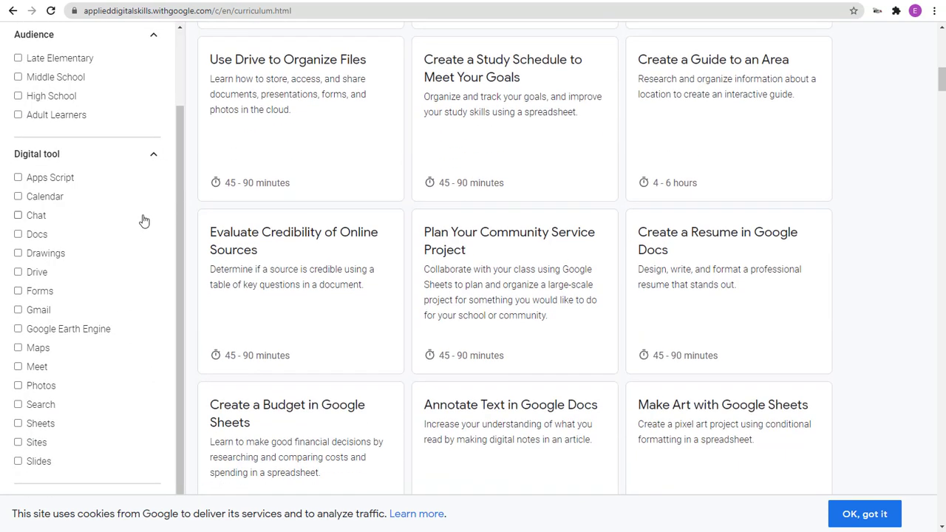
click(154, 161)
click(153, 277)
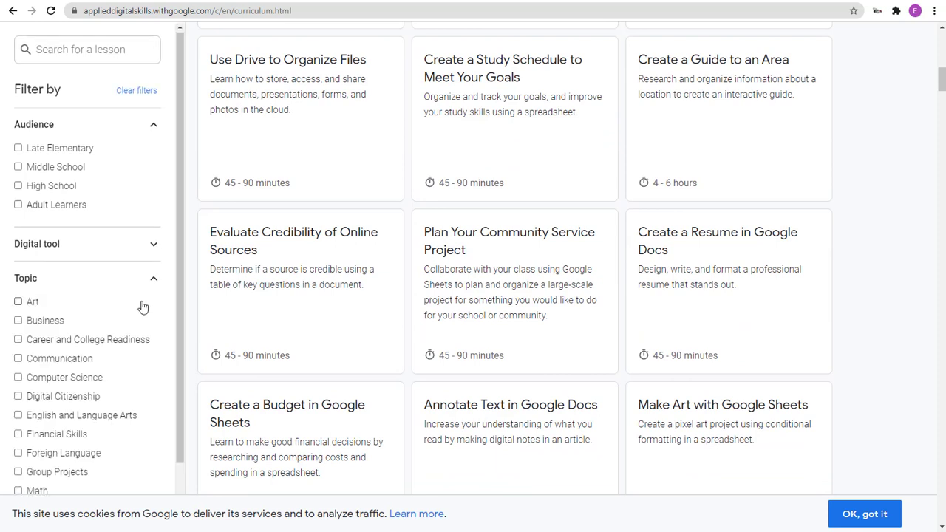
scroll(122, 362, down, 1)
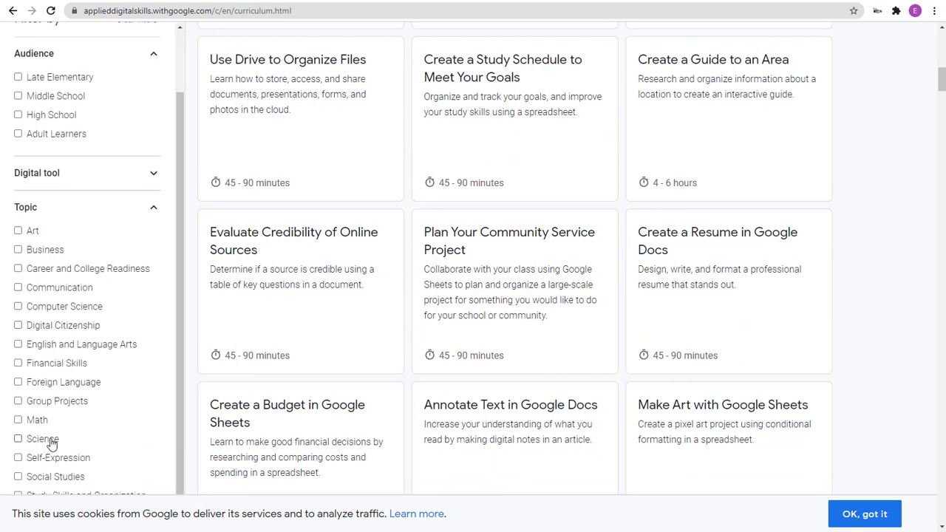
scroll(52, 442, down, 2)
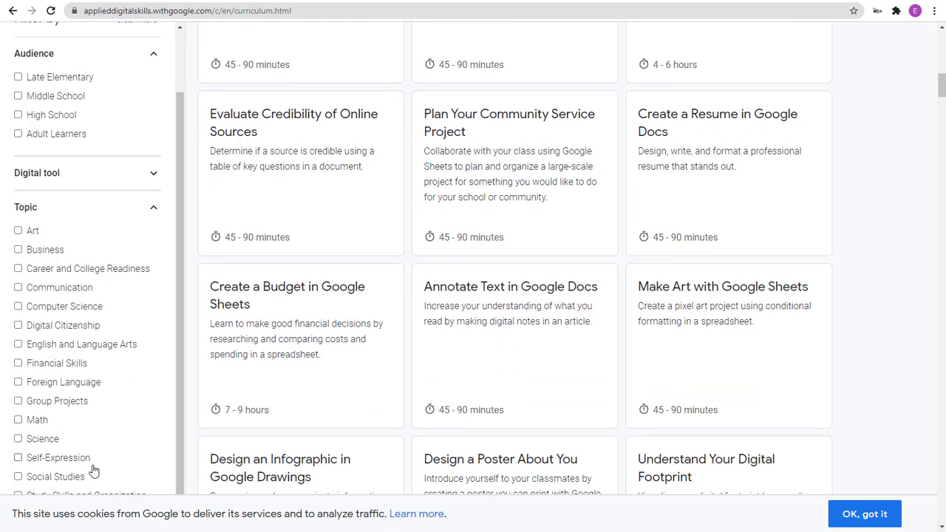
scroll(87, 444, up, 1)
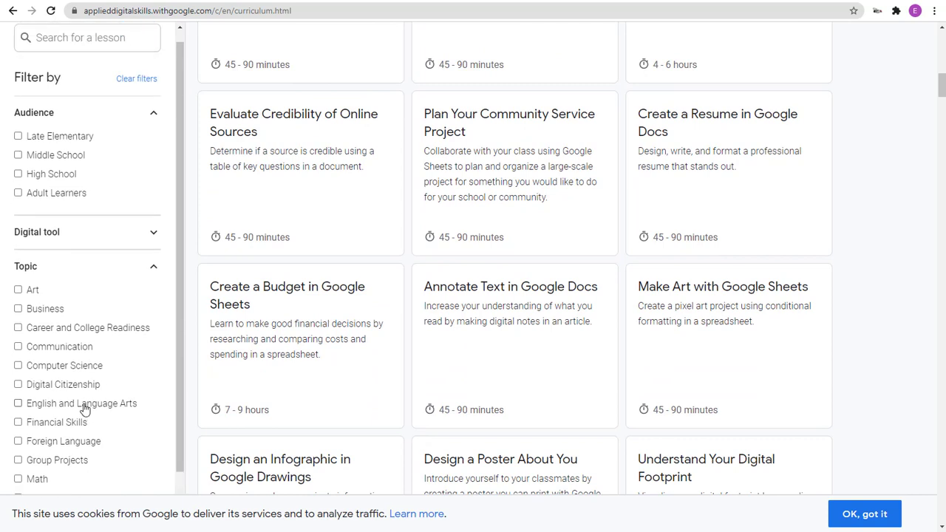
click(153, 279)
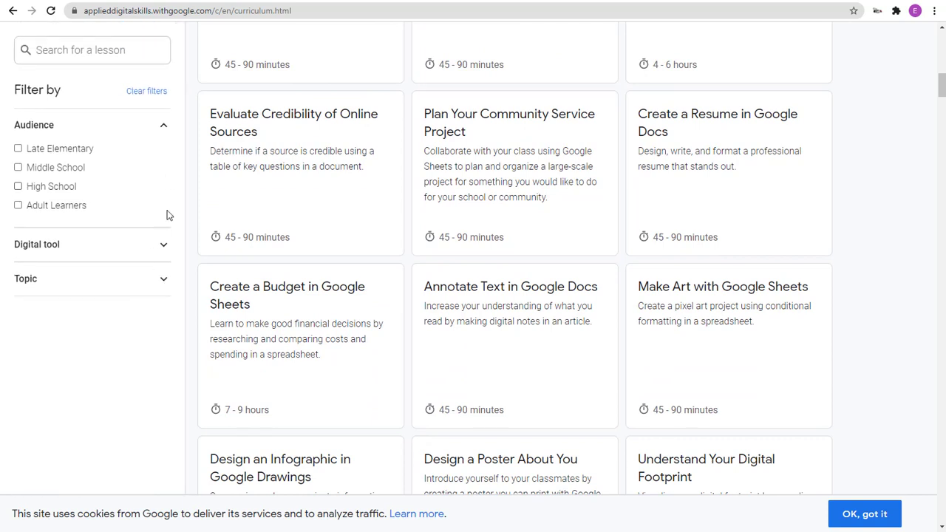
click(163, 126)
scroll(288, 215, up, 5)
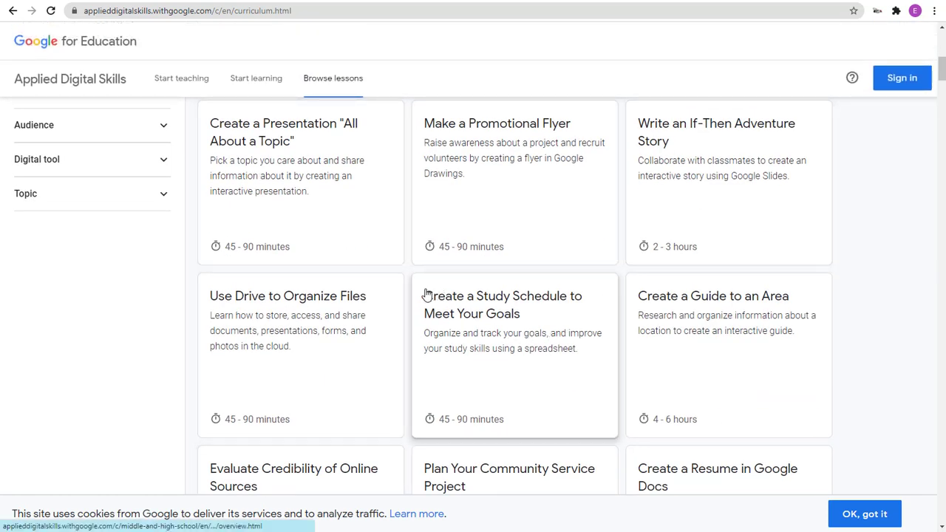
- Open the Create a Presentation lesson and its Choose a Theme and Digitally Share videos in new tabs
click(331, 188)
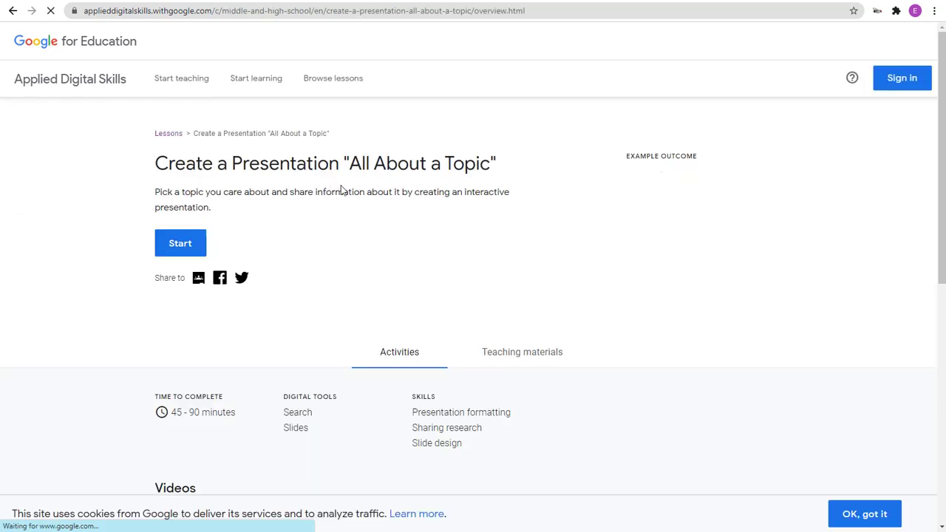
scroll(348, 238, down, 3)
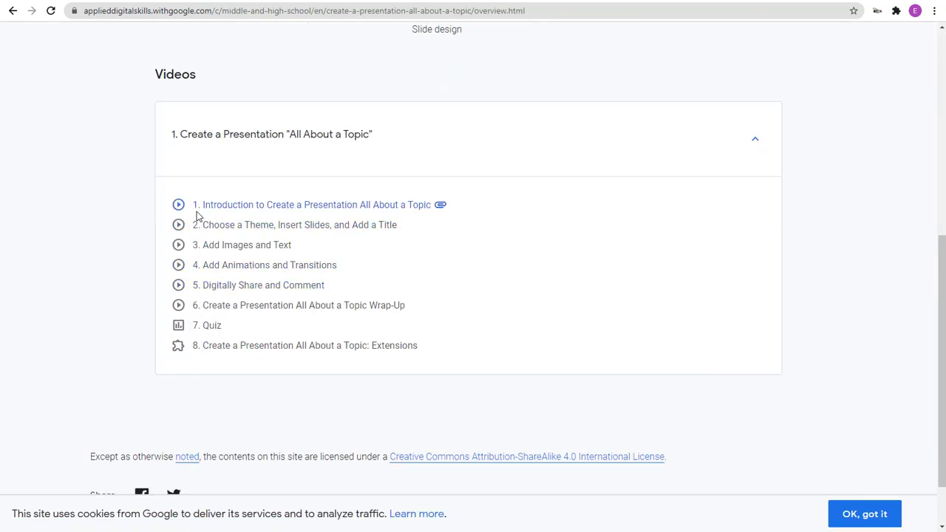
middle_click(229, 226)
middle_click(260, 285)
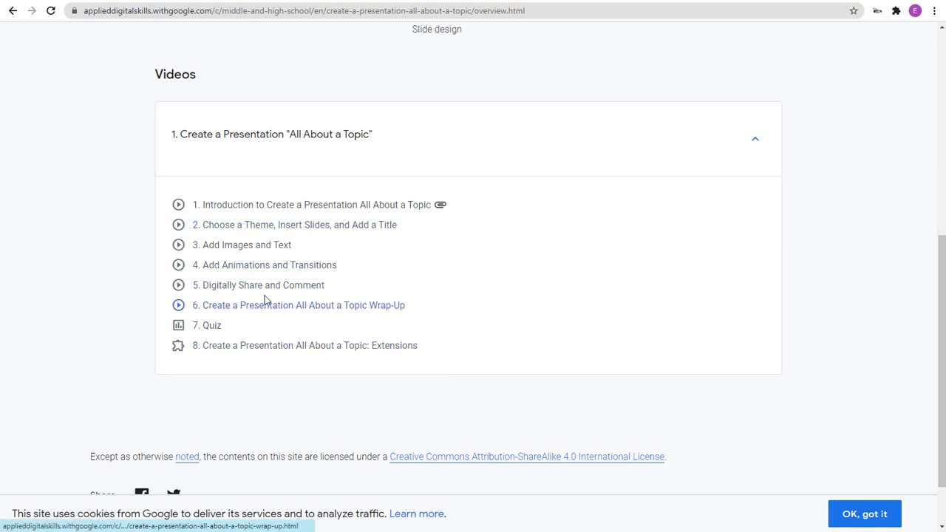
- Play the lesson's Introduction video, then move on to video 2
click(219, 207)
scroll(288, 300, down, 2)
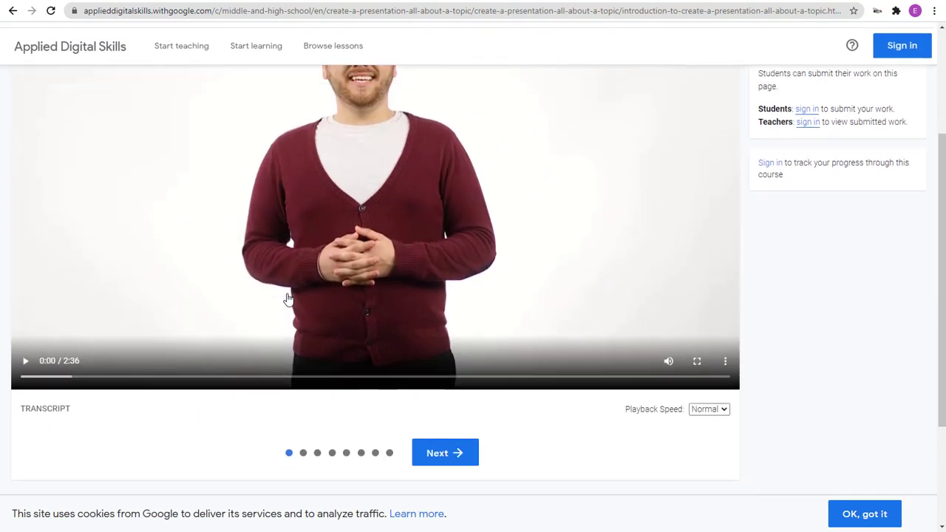
scroll(473, 184, up, 2)
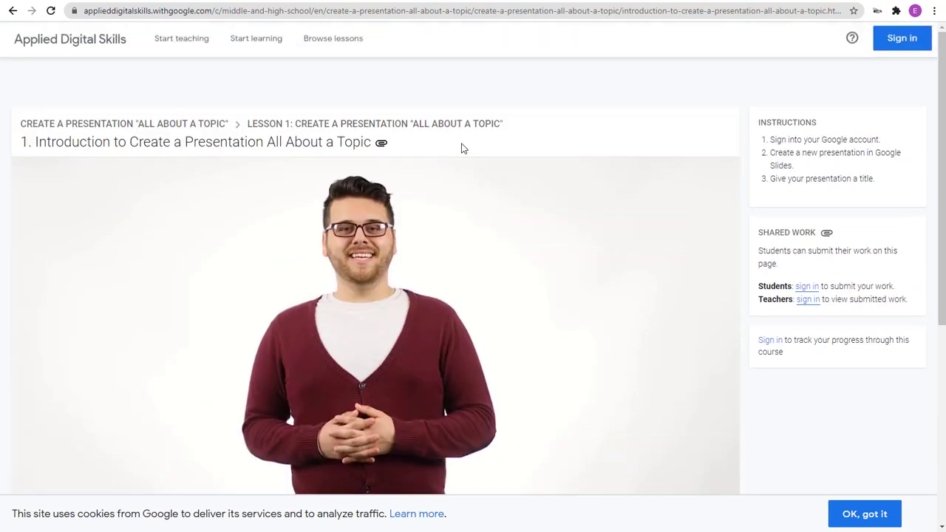
scroll(556, 188, down, 3)
click(459, 397)
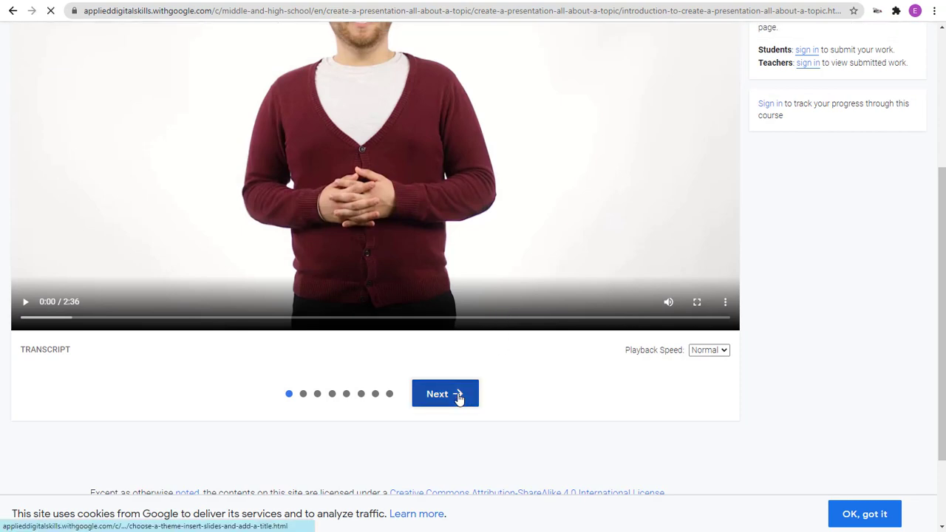
scroll(507, 295, down, 2)
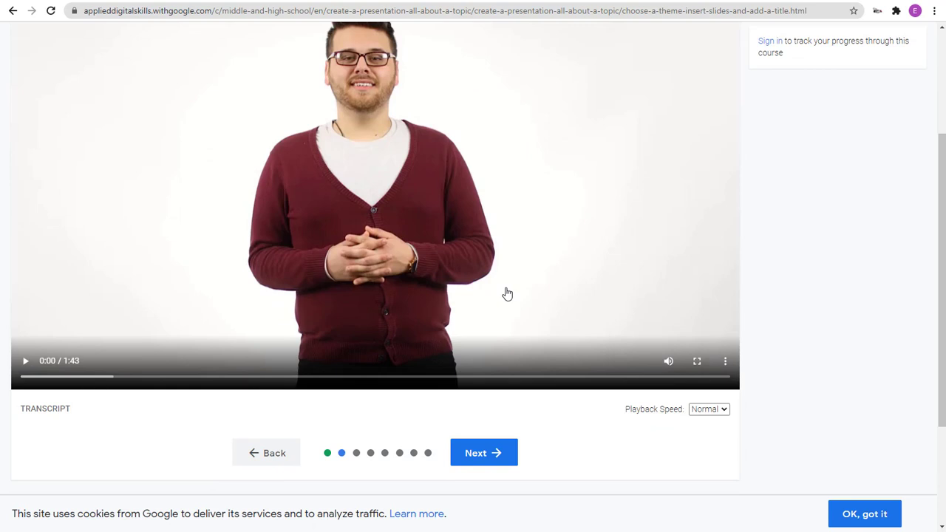
scroll(525, 279, up, 3)
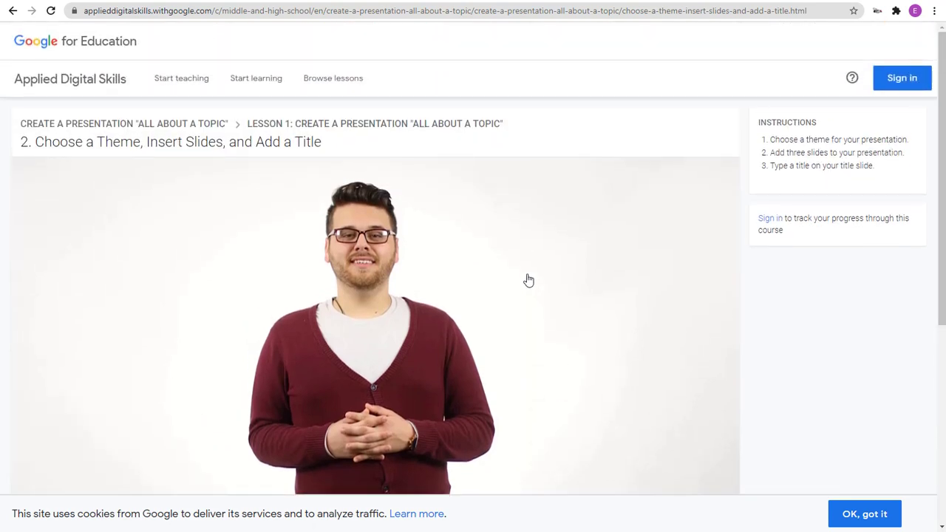
- Go back to the lesson catalogue, scroll through it, and return to the resource Google Doc
click(332, 87)
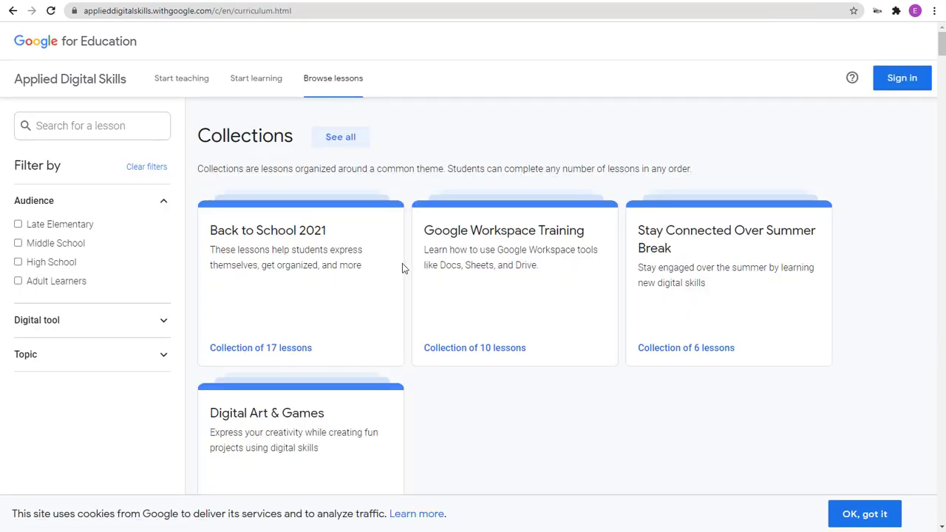
scroll(405, 270, down, 3)
scroll(407, 272, down, 4)
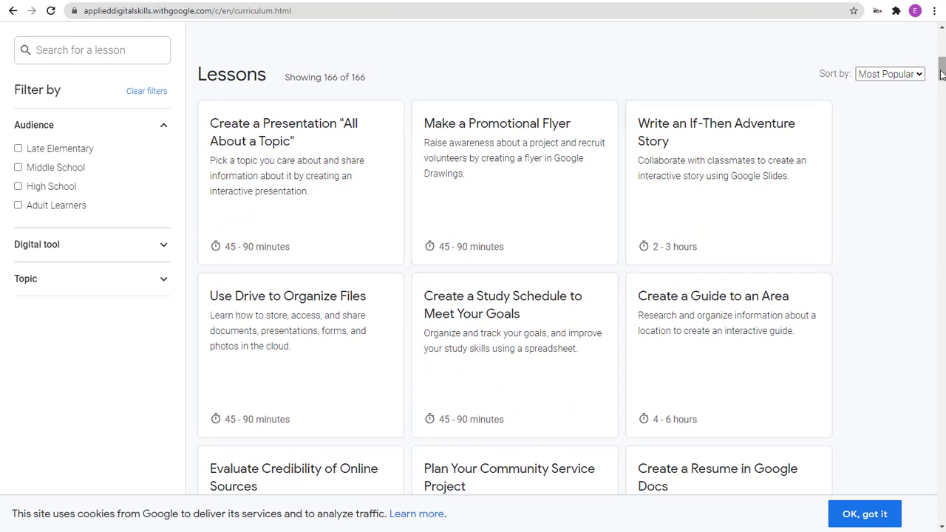
drag(941, 74, 941, 36)
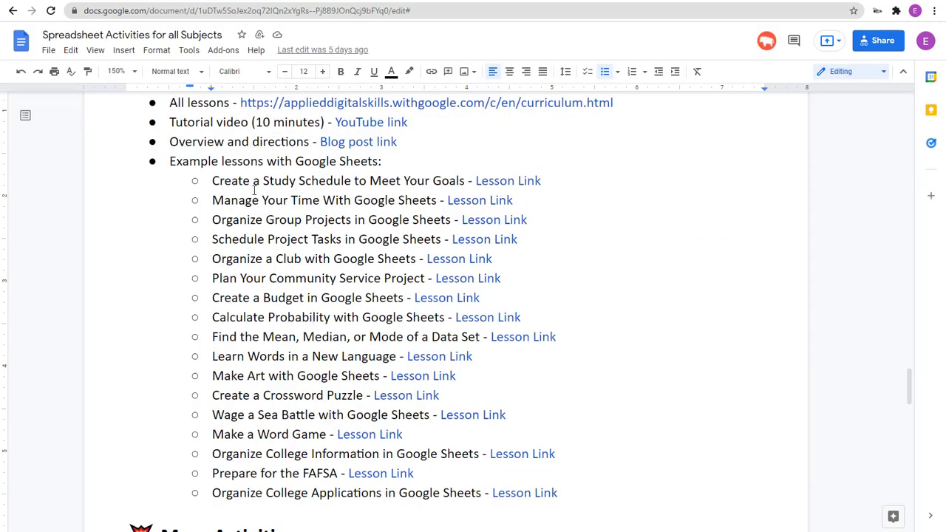
scroll(259, 193, up, 3)
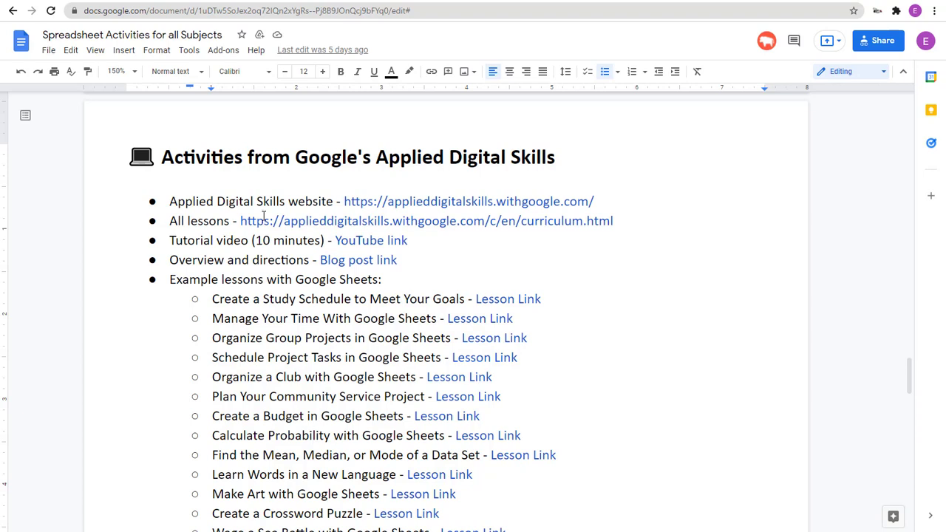
- Scroll through the More Activities list down to Calculate Probability with Google Sheets
scroll(275, 212, down, 1)
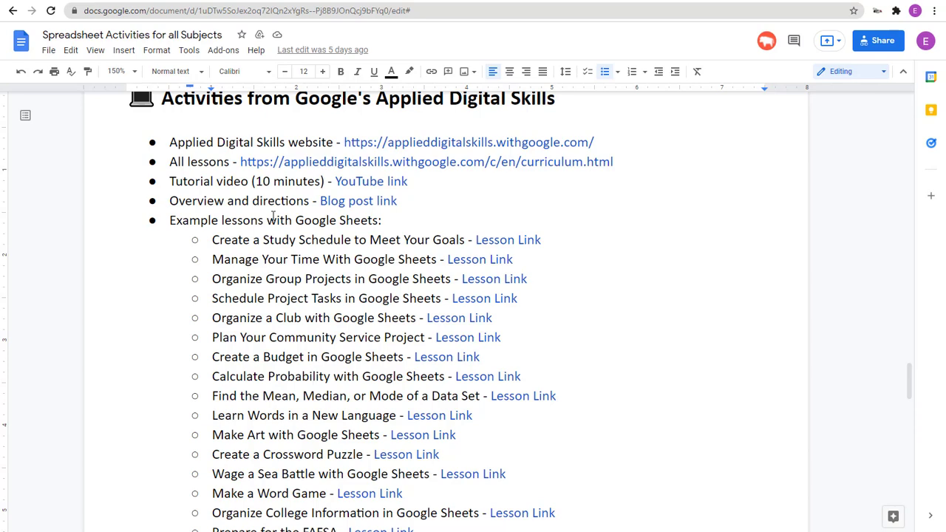
scroll(273, 216, down, 3)
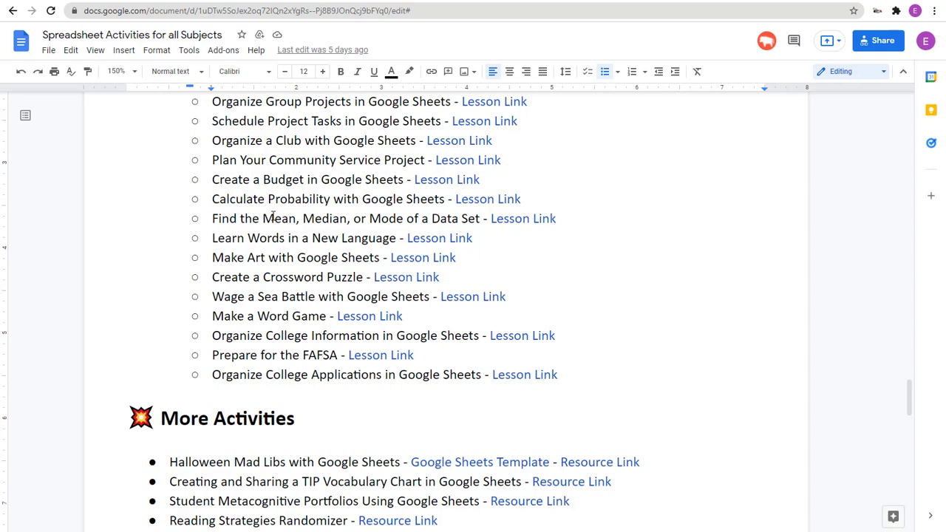
scroll(273, 216, down, 4)
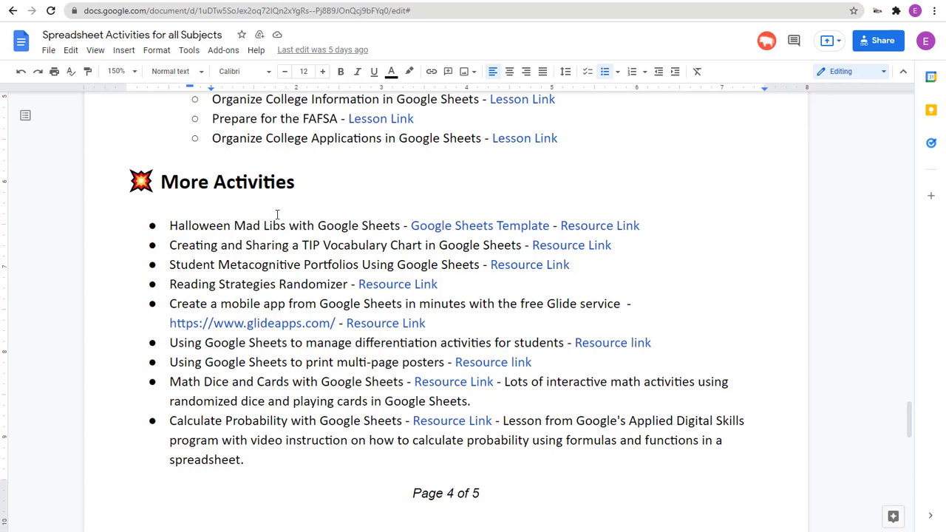
scroll(278, 215, down, 6)
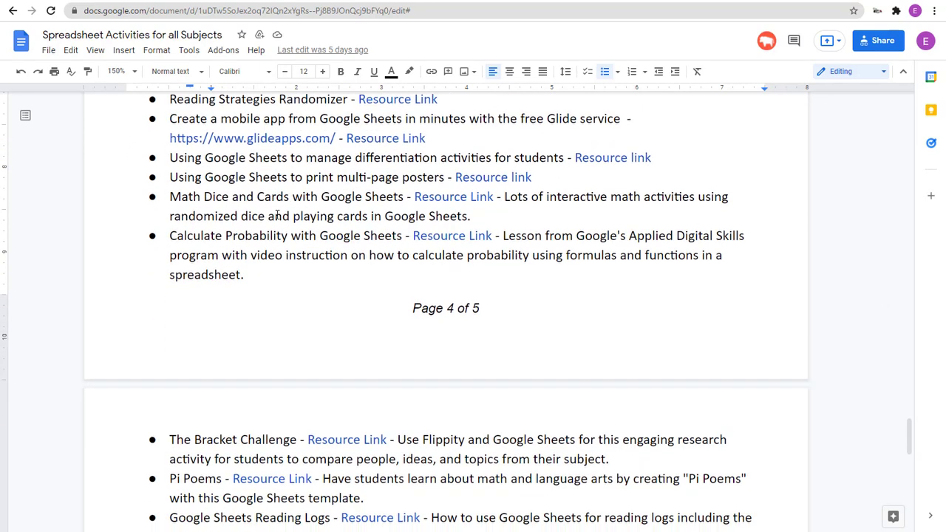
scroll(279, 216, up, 5)
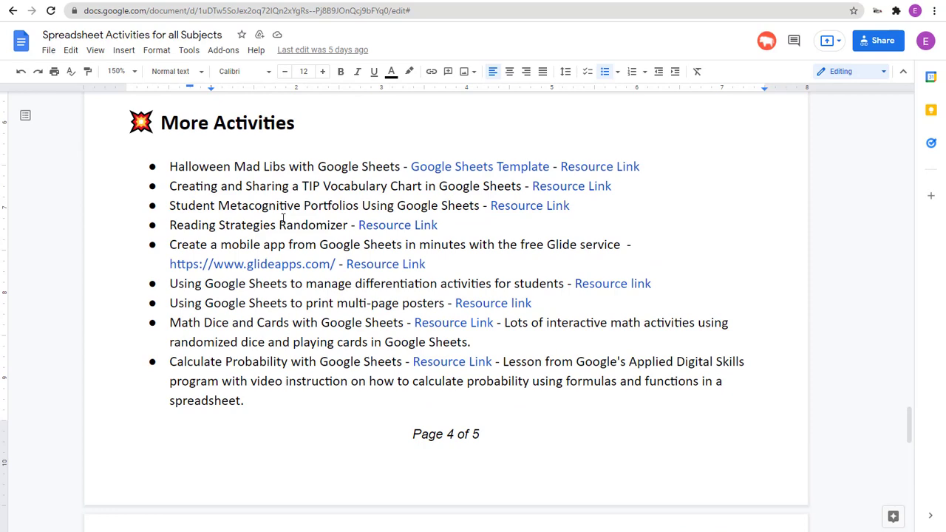
scroll(295, 192, up, 3)
scroll(317, 194, down, 3)
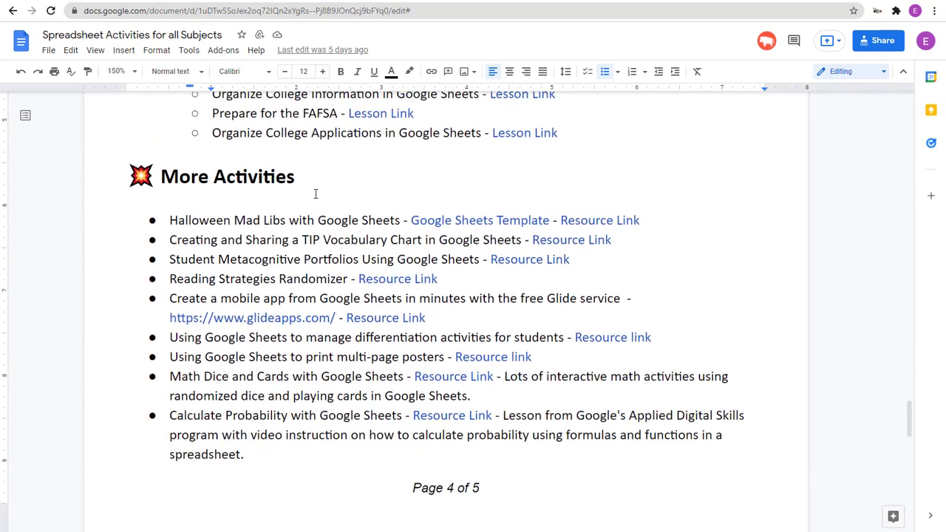
scroll(307, 309, down, 5)
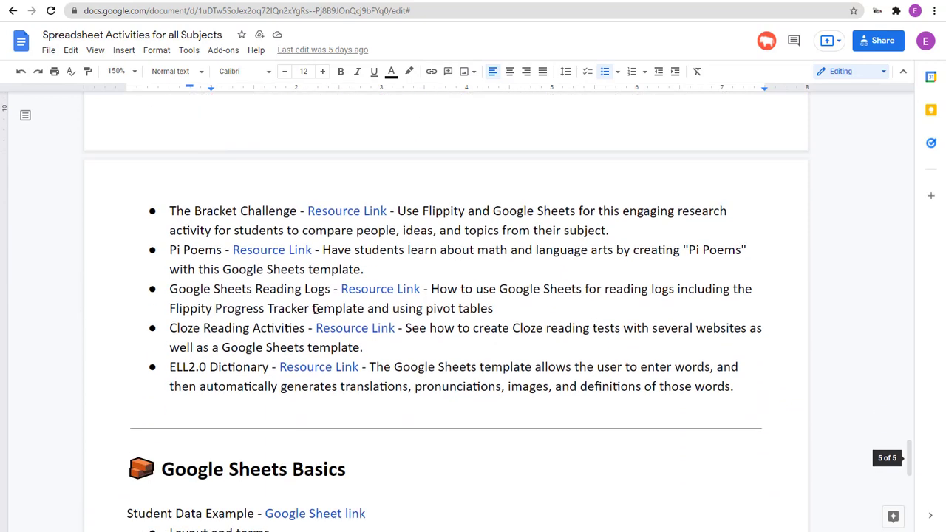
scroll(316, 309, up, 3)
scroll(315, 309, up, 4)
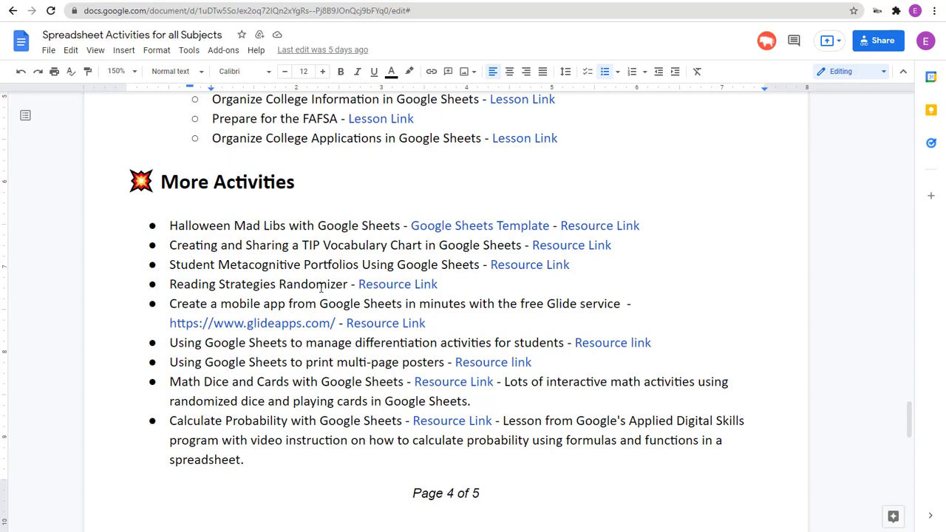
- Skim the page-five resources, then drag back up to the title and Presenter section
scroll(323, 281, down, 2)
scroll(399, 211, down, 4)
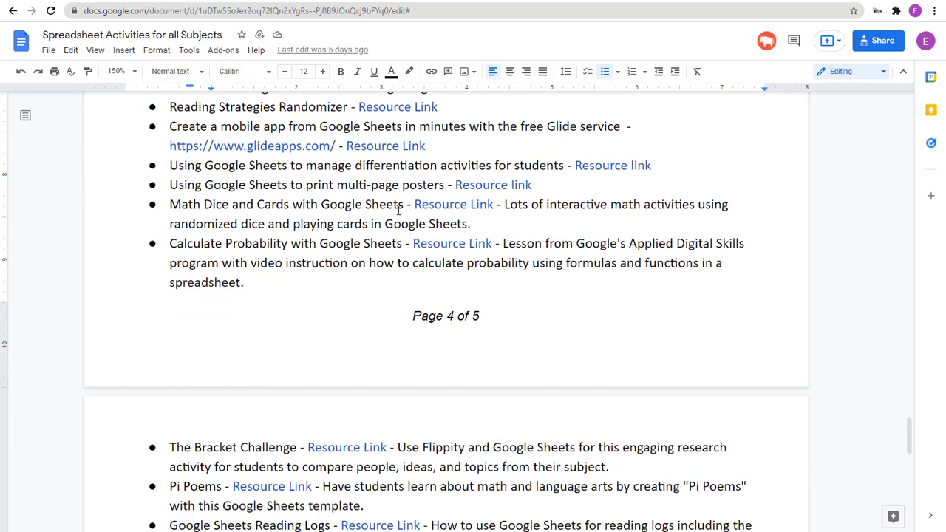
scroll(398, 211, down, 8)
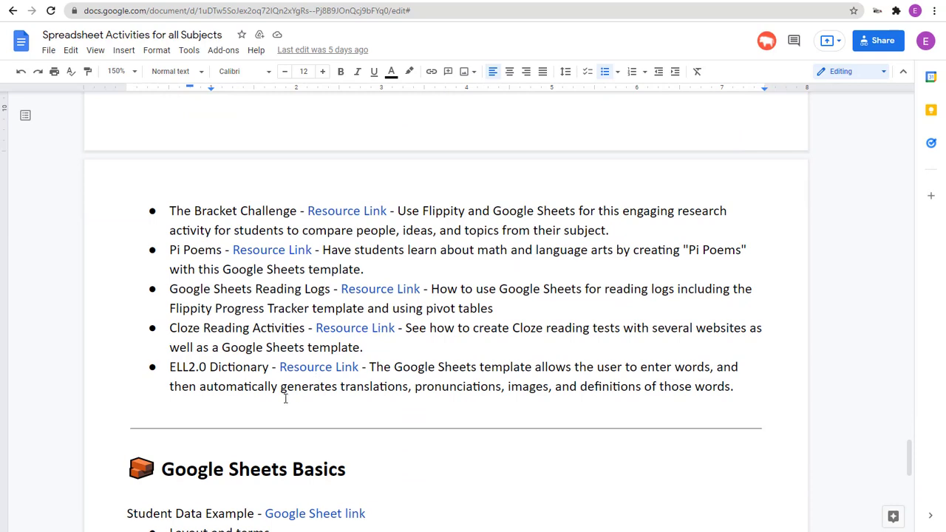
scroll(286, 394, up, 13)
scroll(281, 372, up, 1)
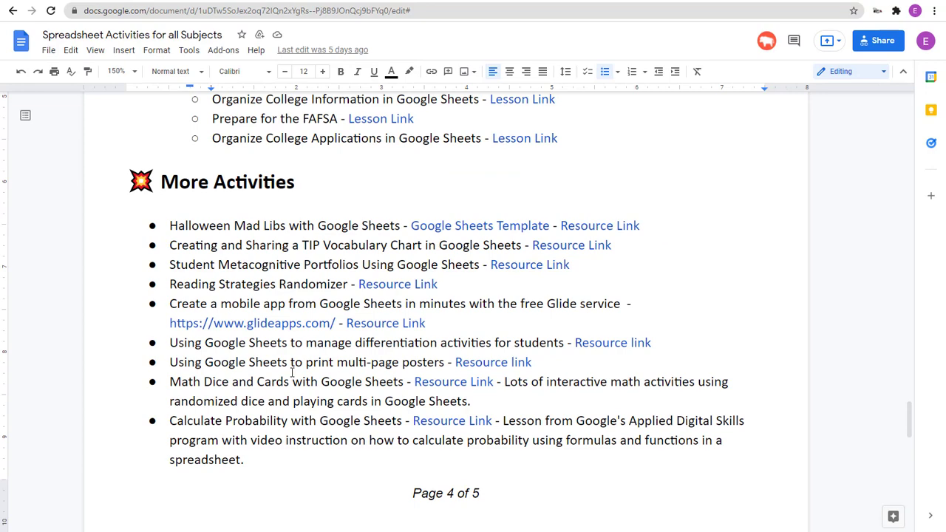
scroll(300, 372, down, 1)
scroll(299, 372, down, 1)
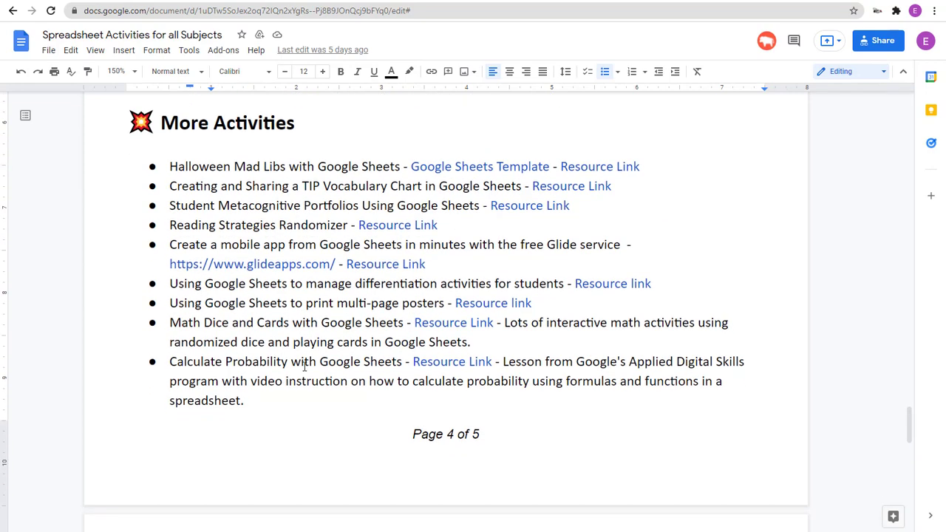
scroll(318, 362, down, 5)
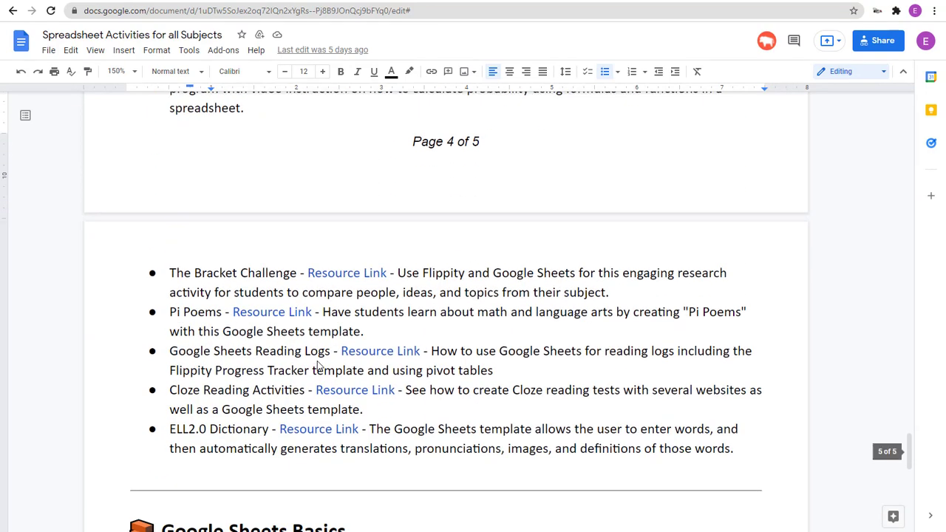
scroll(318, 363, up, 5)
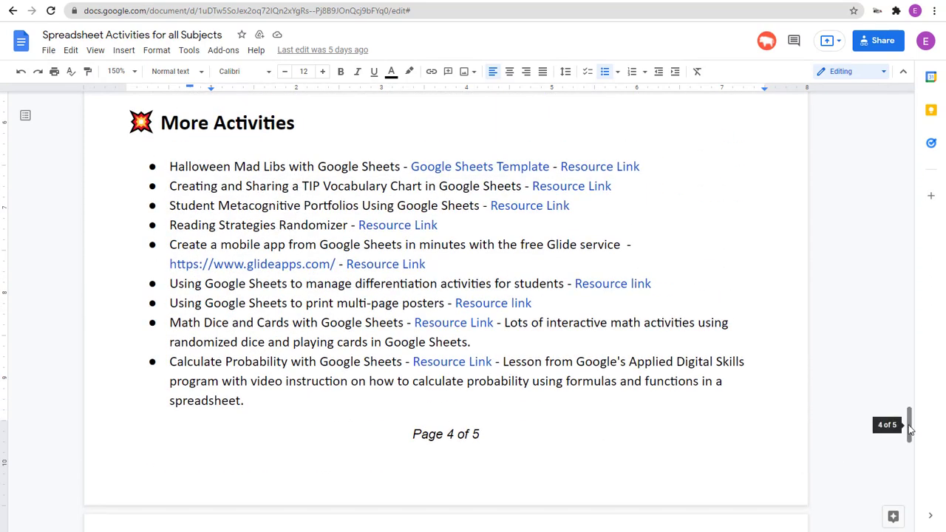
drag(909, 422, 905, 114)
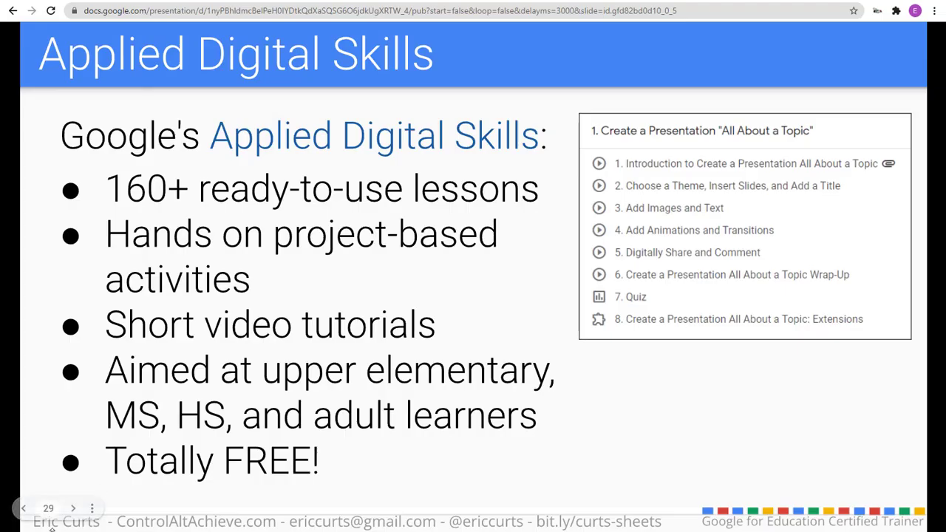
- Jump the deck to Slide 1: All Subjects, then switch to the resource doc
click(48, 509)
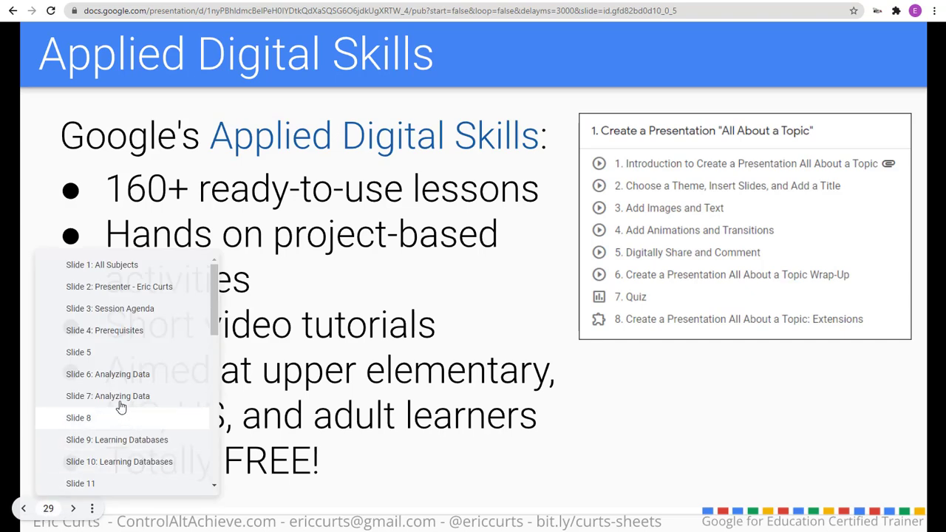
click(123, 265)
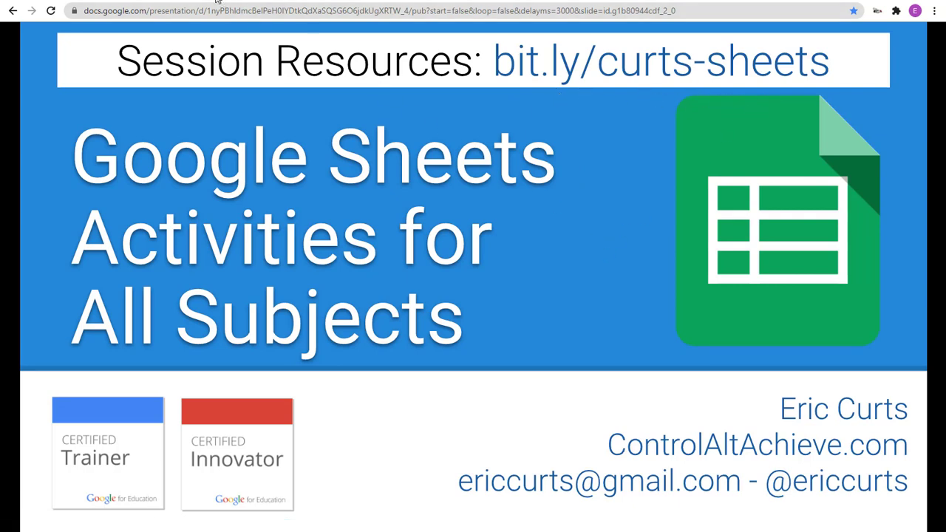
key(ctrl+Tab)
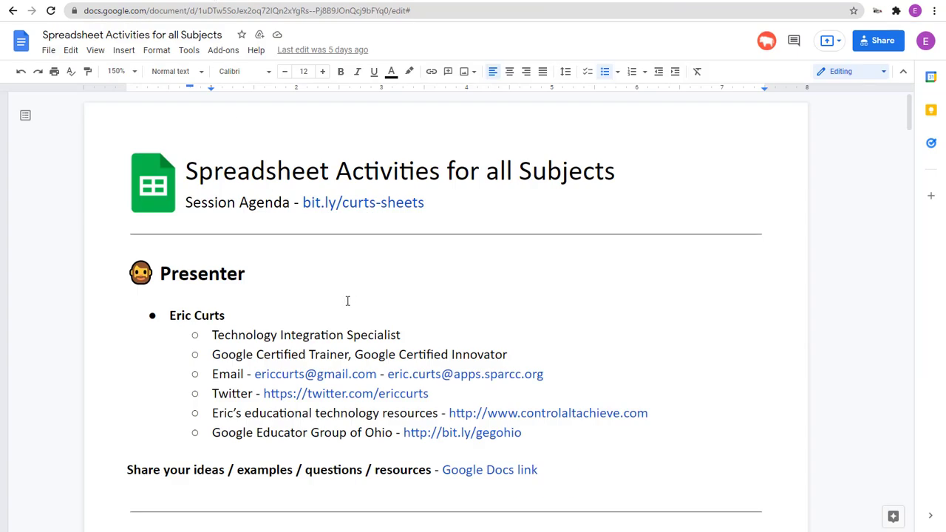
- Scroll the doc down to Page 5 of 5, back to the top, then return to the title slide
scroll(348, 304, down, 3)
scroll(348, 303, down, 10)
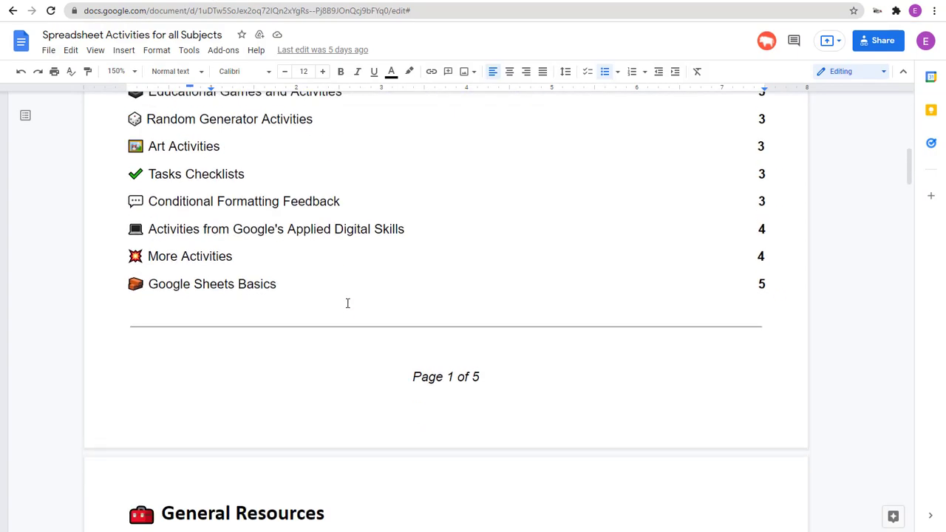
scroll(347, 304, down, 7)
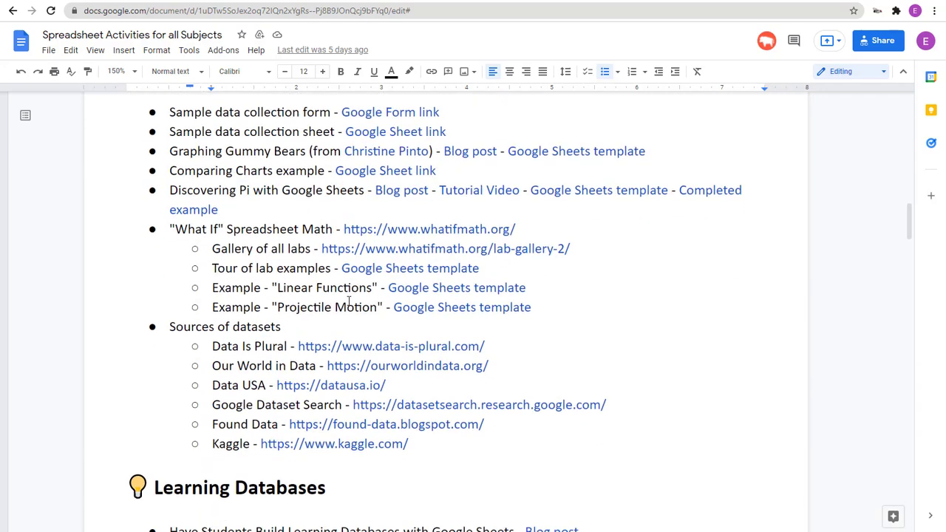
scroll(350, 301, down, 10)
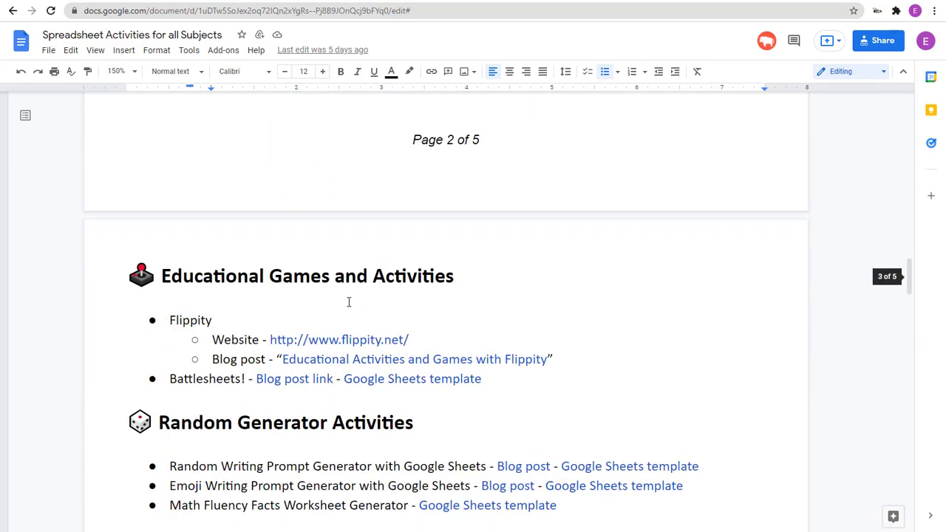
scroll(349, 304, down, 10)
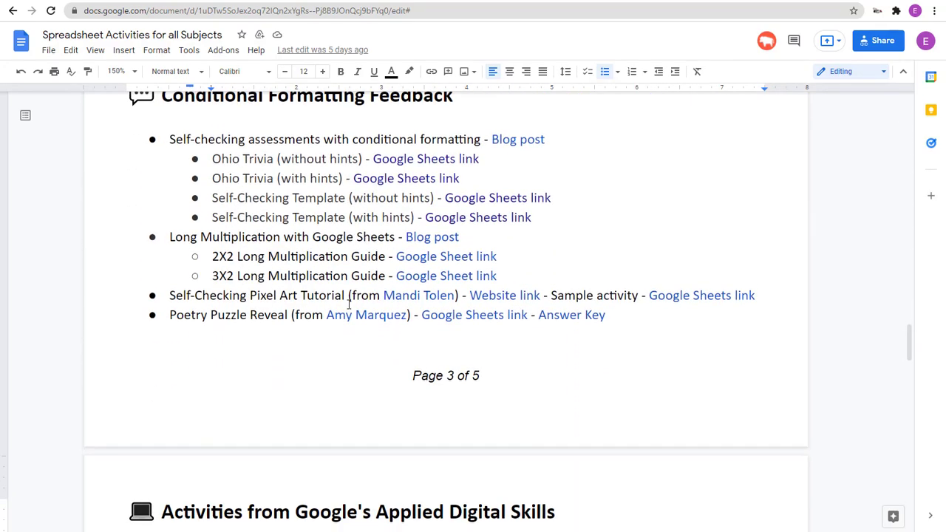
scroll(349, 303, down, 15)
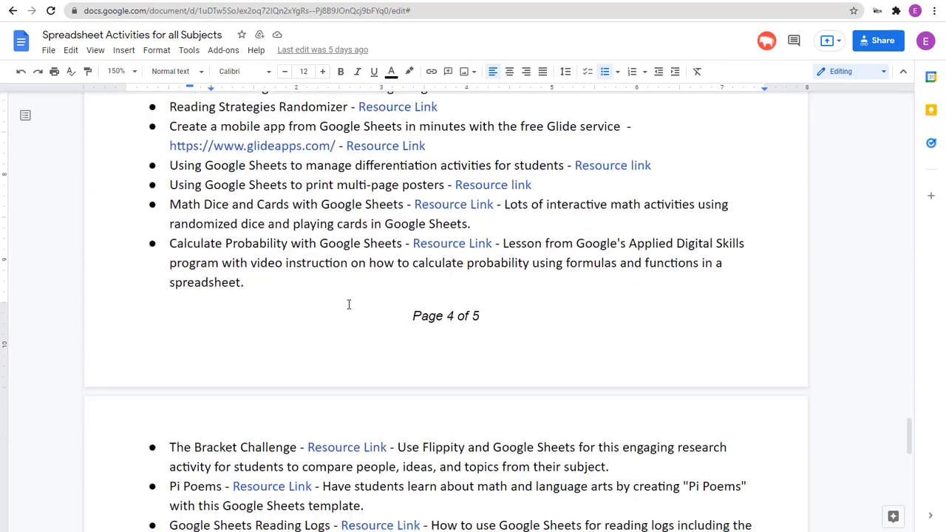
scroll(349, 307, down, 3)
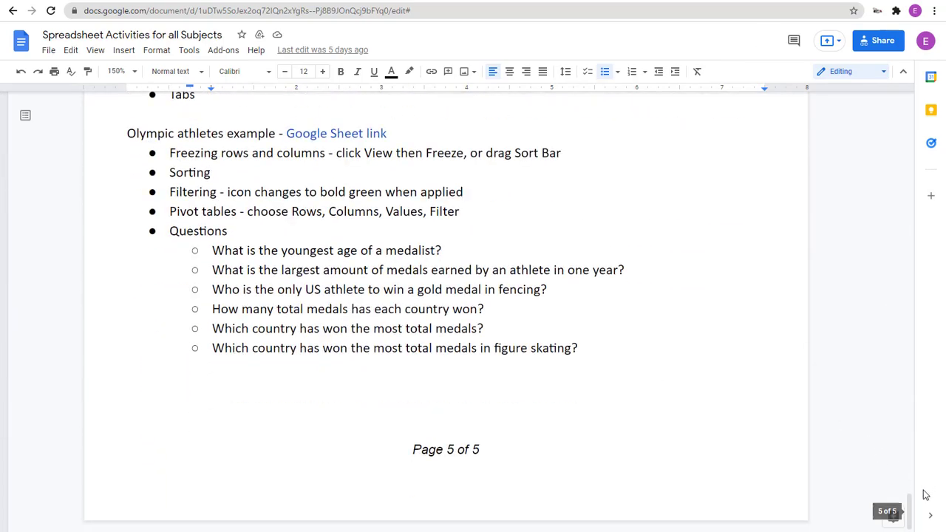
drag(911, 503, 910, 104)
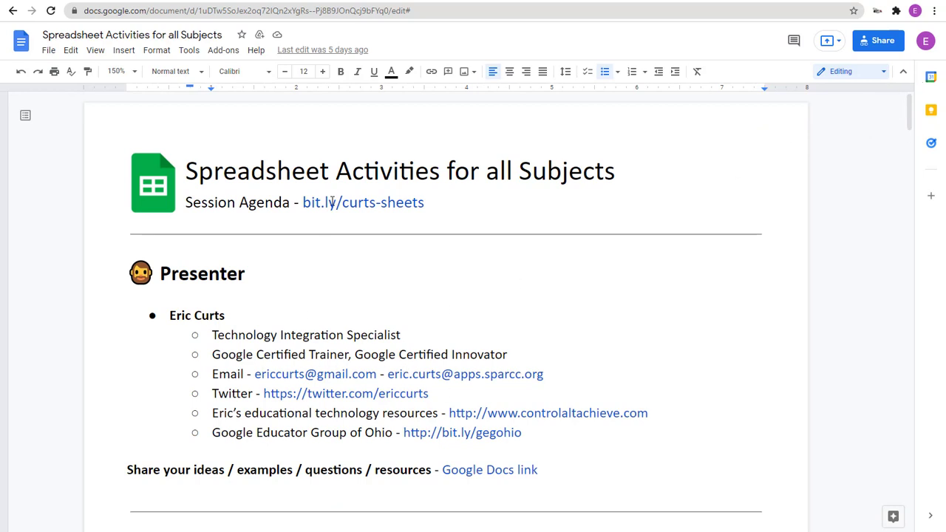
click(68, 3)
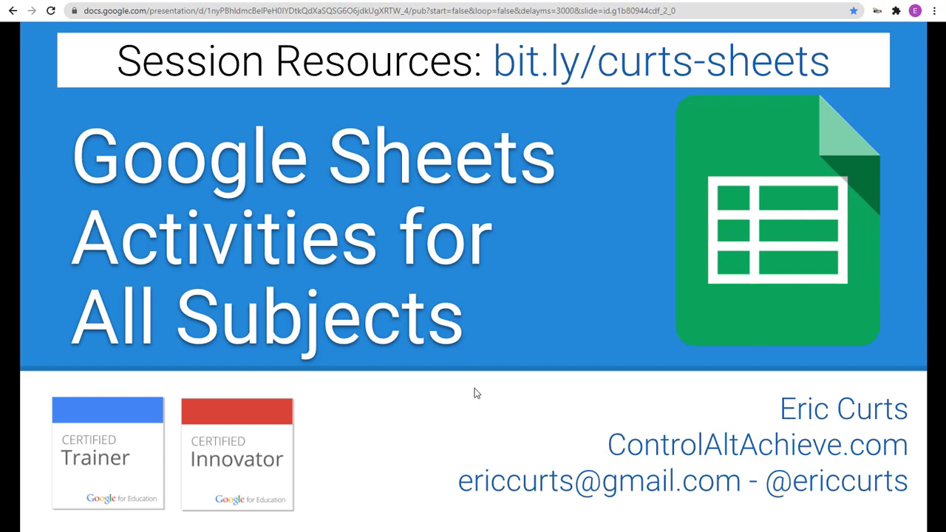